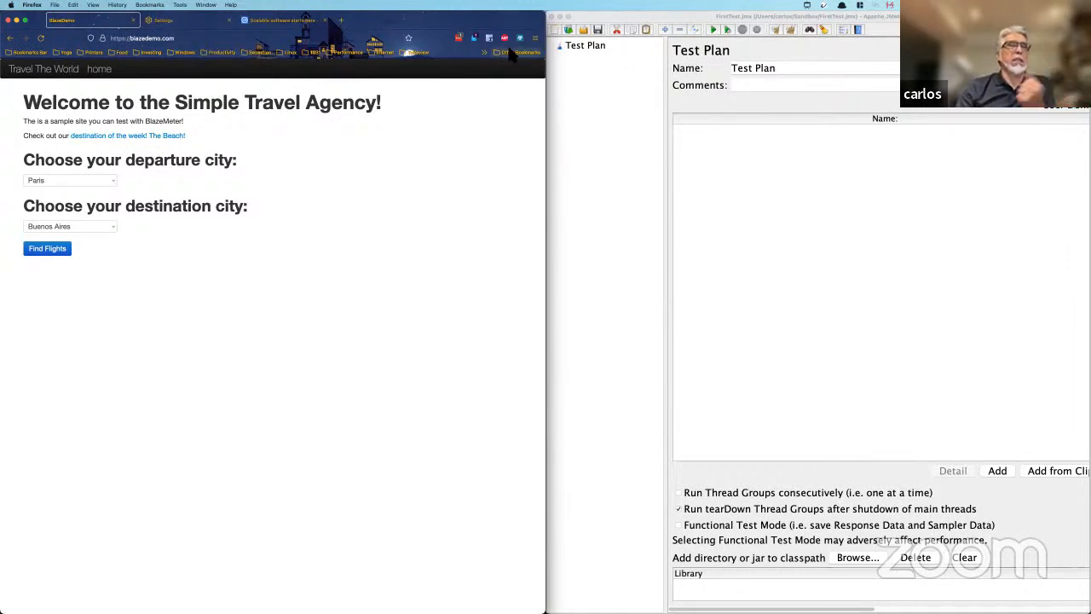
- Search BlazeDemo for Boston-to-London flights and choose the Lufthansa flight
{"action": "left_click", "coordinate": [117, 186]}
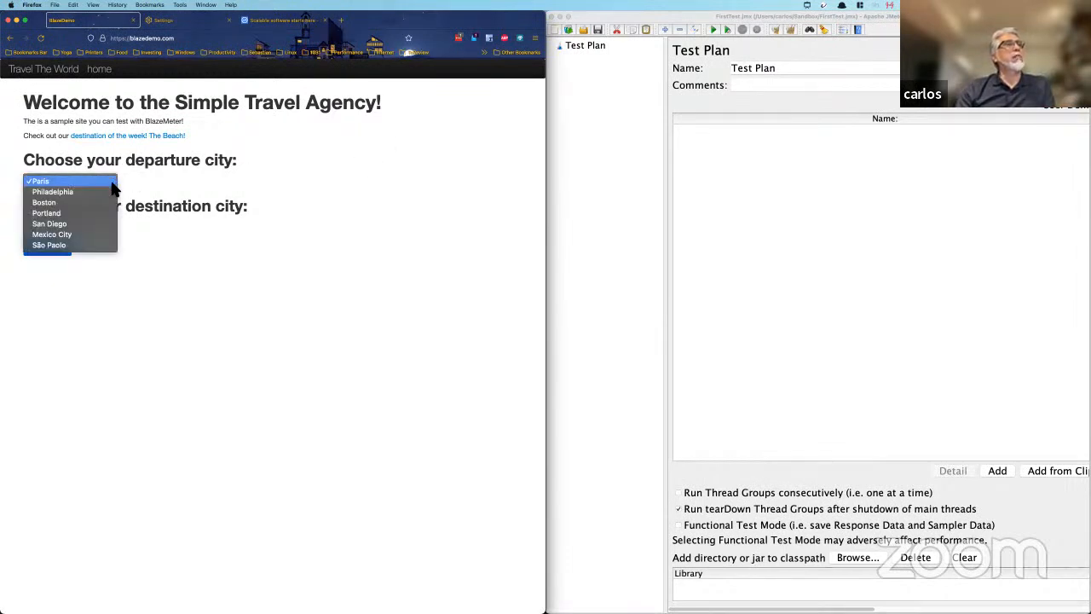
{"action": "left_click", "coordinate": [91, 199]}
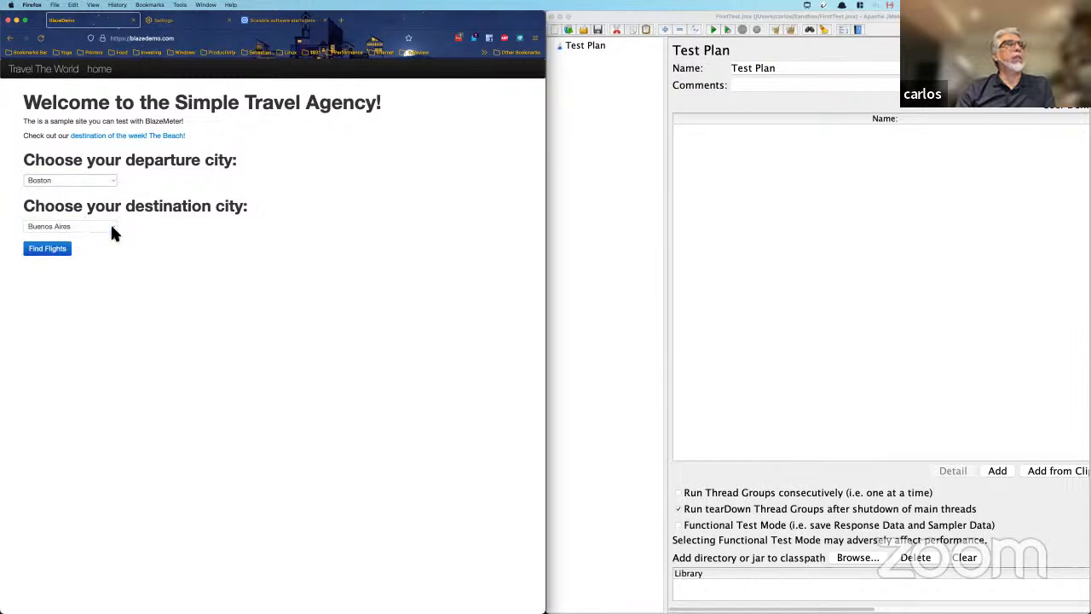
{"action": "left_click", "coordinate": [112, 228]}
{"action": "left_click", "coordinate": [108, 249]}
{"action": "left_click", "coordinate": [56, 250]}
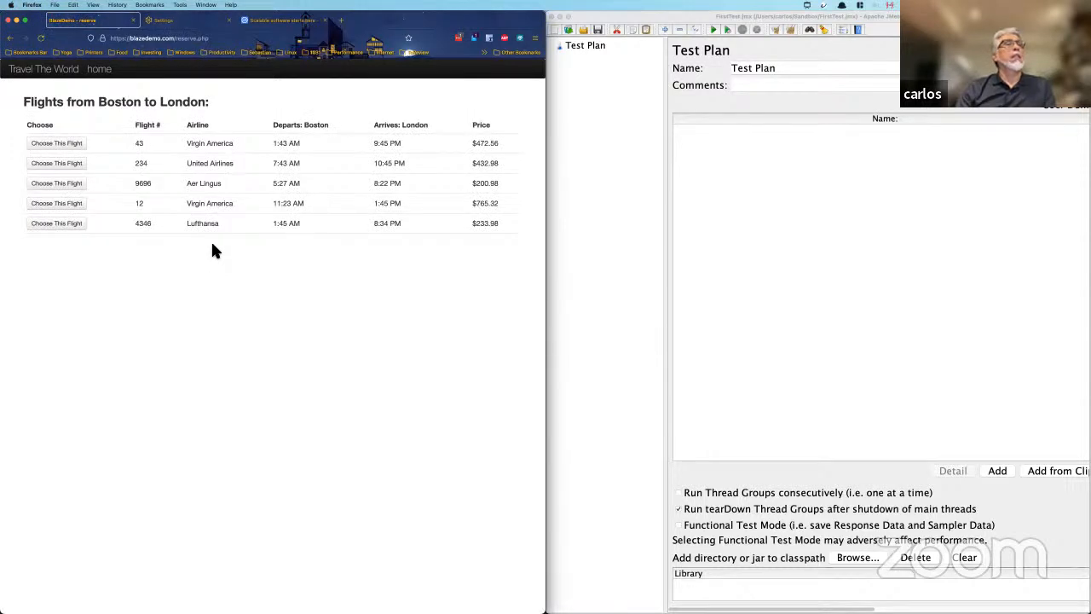
{"action": "left_click", "coordinate": [73, 225]}
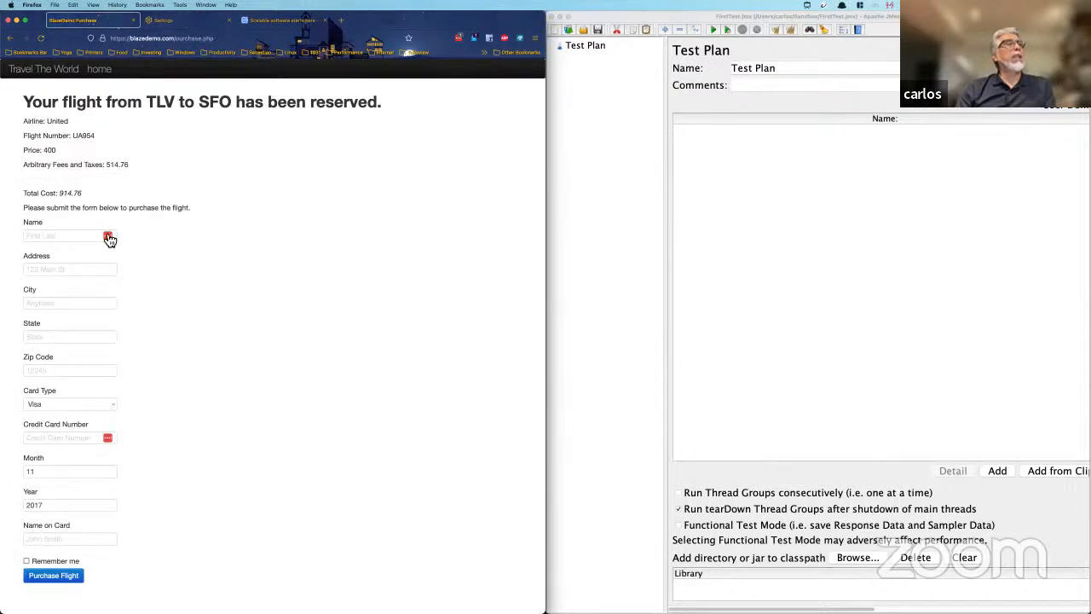
- Enter the passenger's name and street address, fixing typos, then submit the purchase
{"action": "left_click", "coordinate": [52, 236]}
{"action": "type", "text": "Caerlos"}
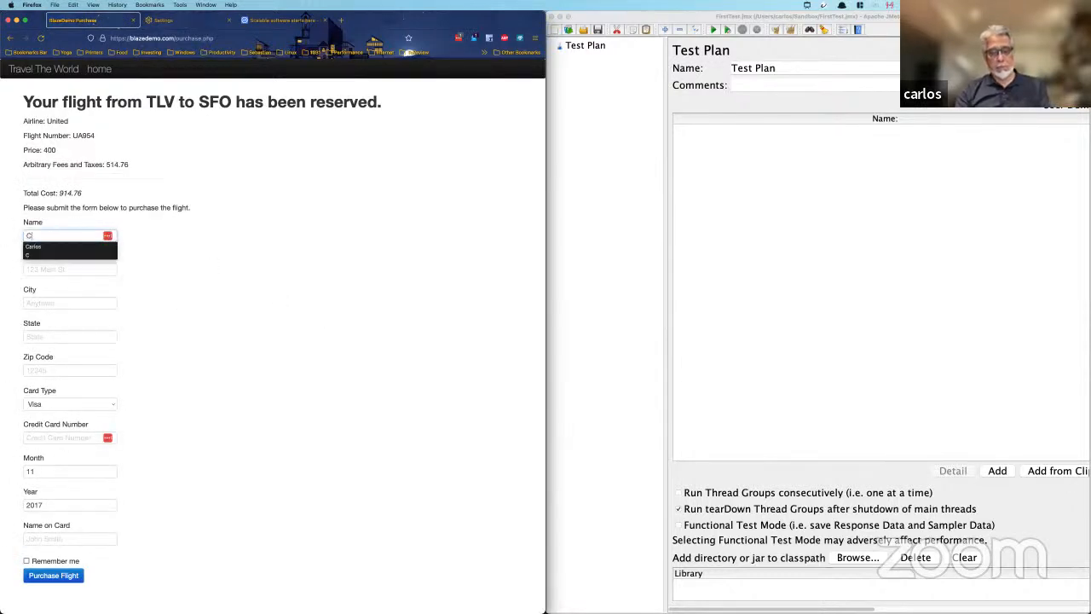
{"action": "key", "text": "BackSpace"}
{"action": "key", "text": "BackSpace"}
{"action": "key", "text": "BackSpace"}
{"action": "key", "text": "BackSpace"}
{"action": "key", "text": "BackSpace"}
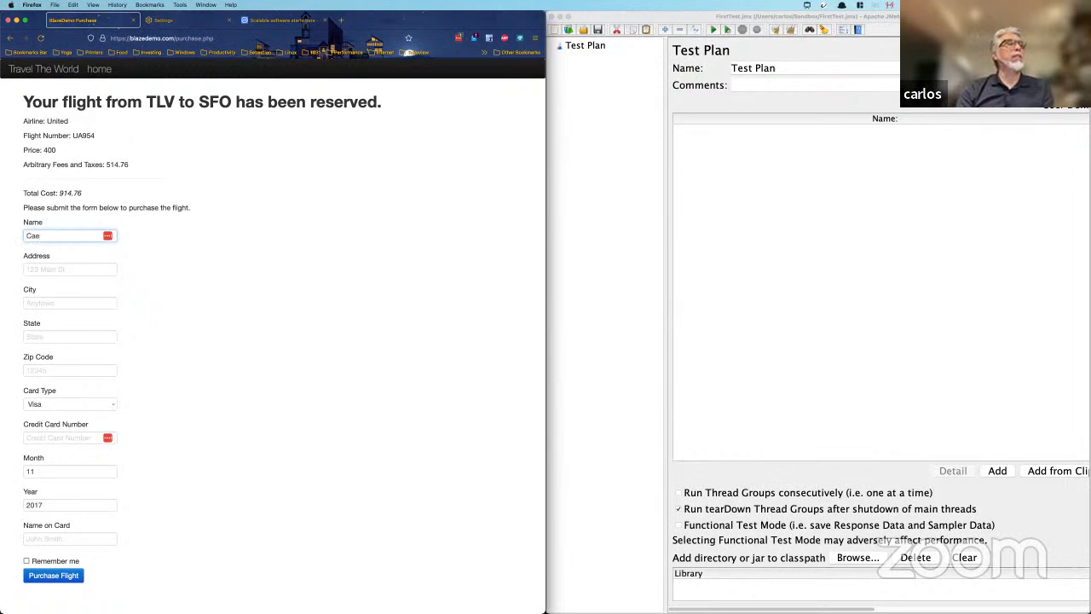
{"action": "type", "text": "rlos"}
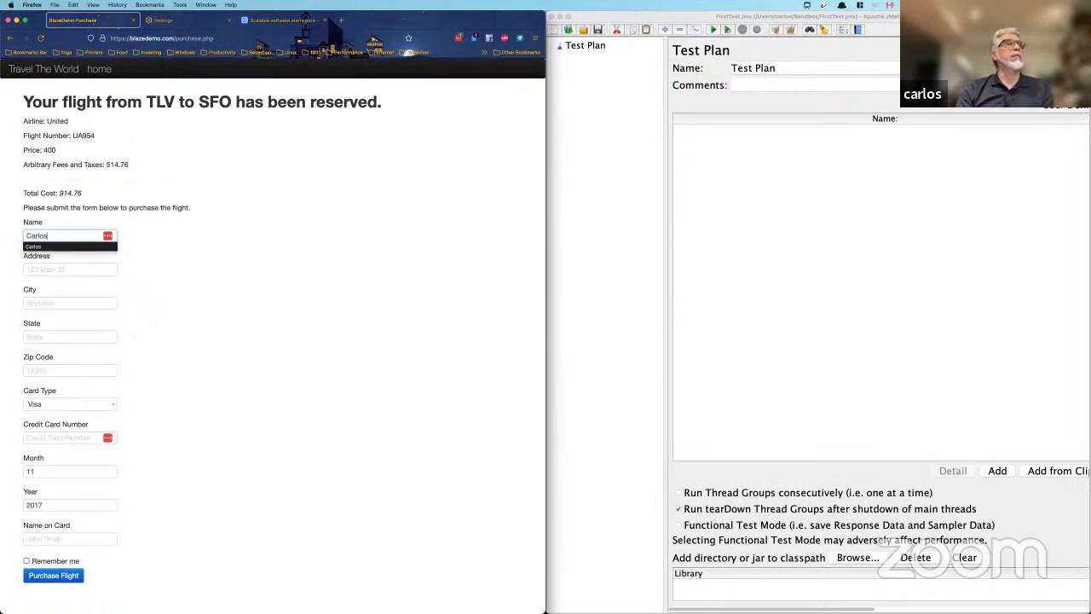
{"action": "left_click", "coordinate": [39, 269]}
{"action": "type", "text": "111"}
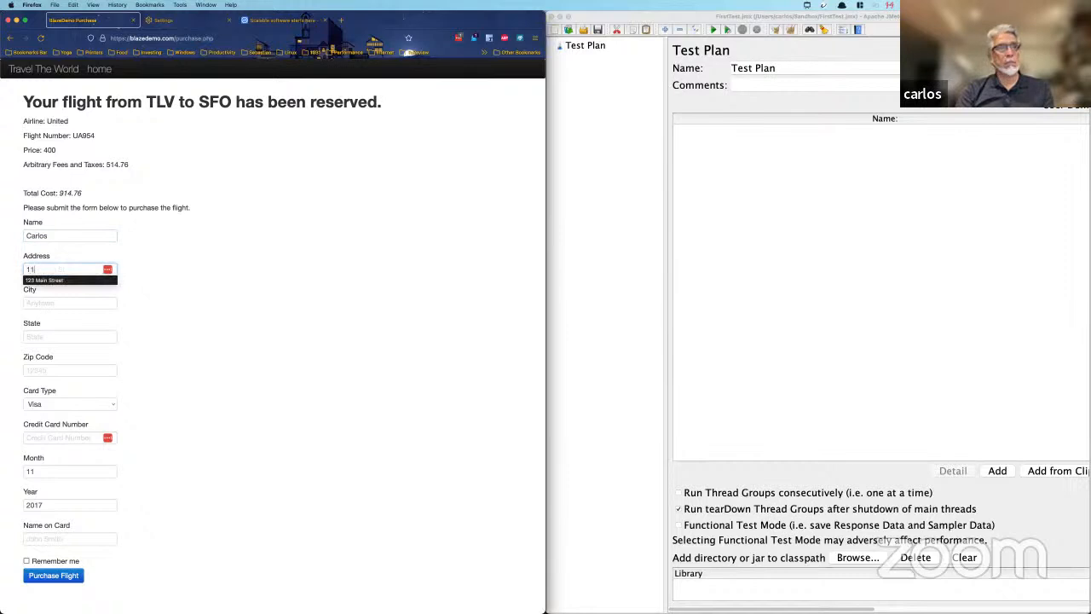
{"action": "type", "text": " N"}
{"action": "key", "text": "BackSpace"}
{"action": "type", "text": "Main St"}
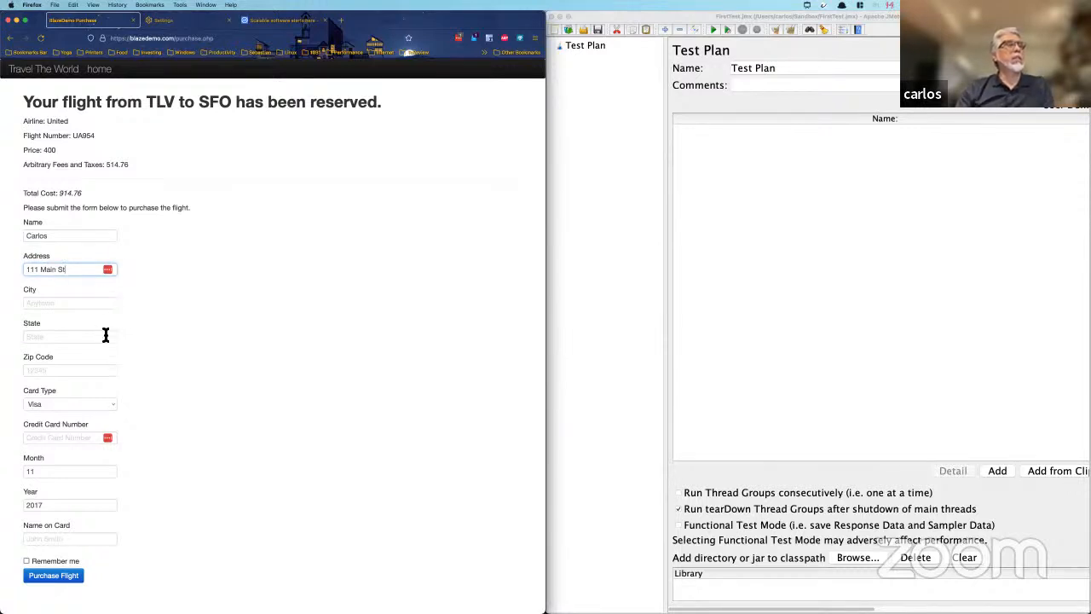
{"action": "left_click", "coordinate": [75, 580]}
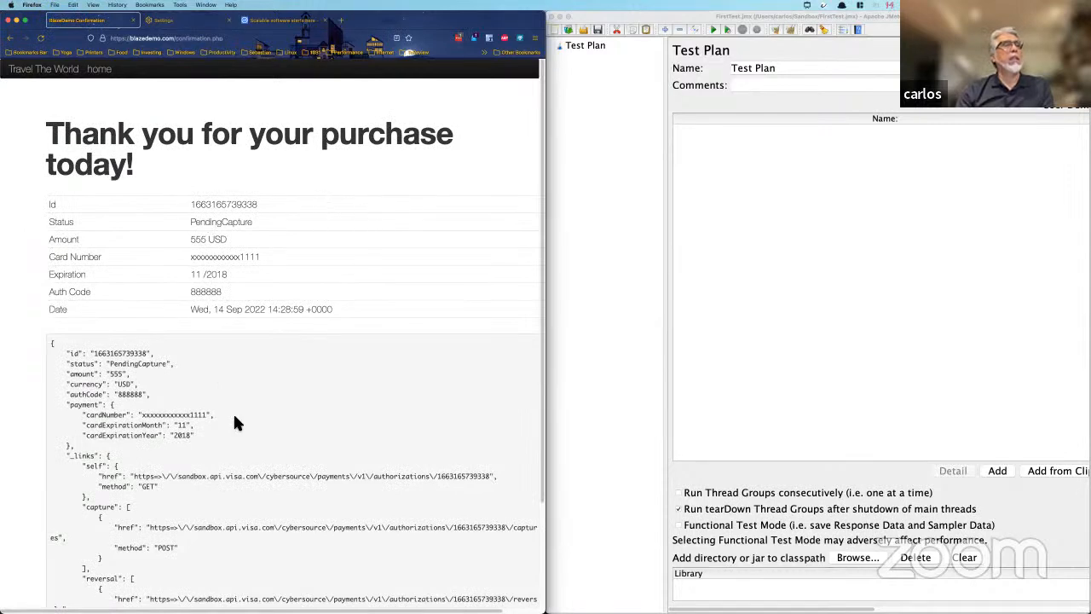
- Review the 555 USD PendingCapture confirmation, then switch to the JMeter window
{"action": "scroll", "coordinate": [235, 419], "scroll_direction": "down", "scroll_amount": 3}
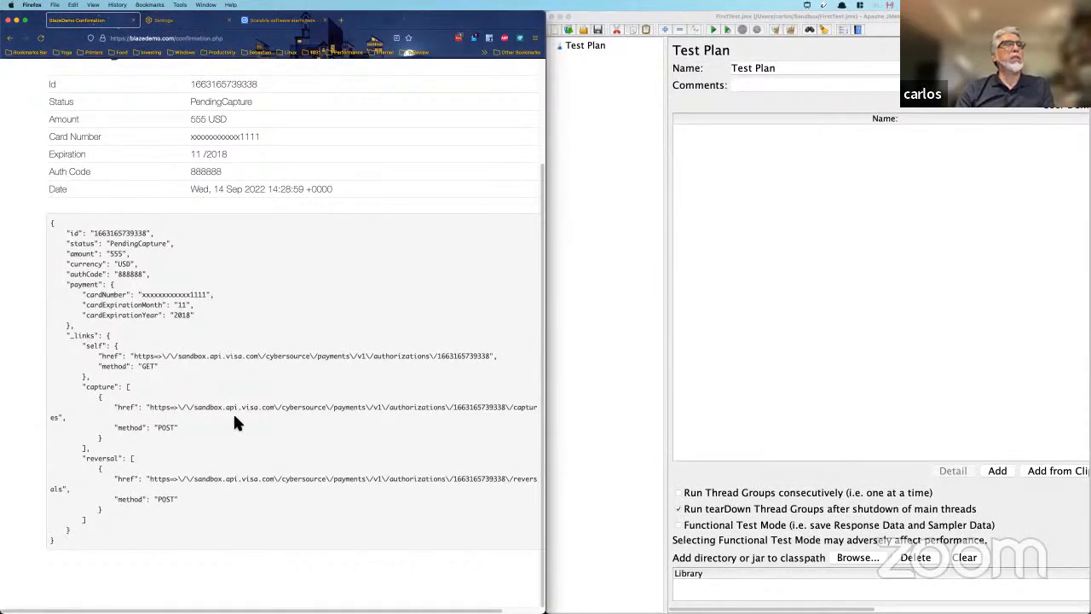
{"action": "scroll", "coordinate": [235, 419], "scroll_direction": "up", "scroll_amount": 2}
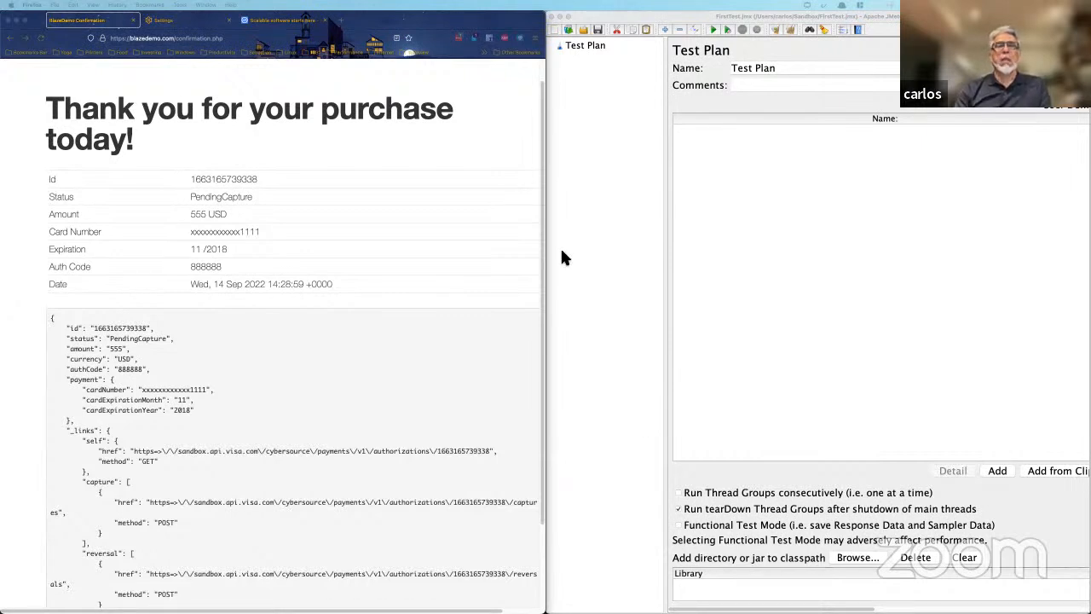
{"action": "left_click", "coordinate": [607, 260]}
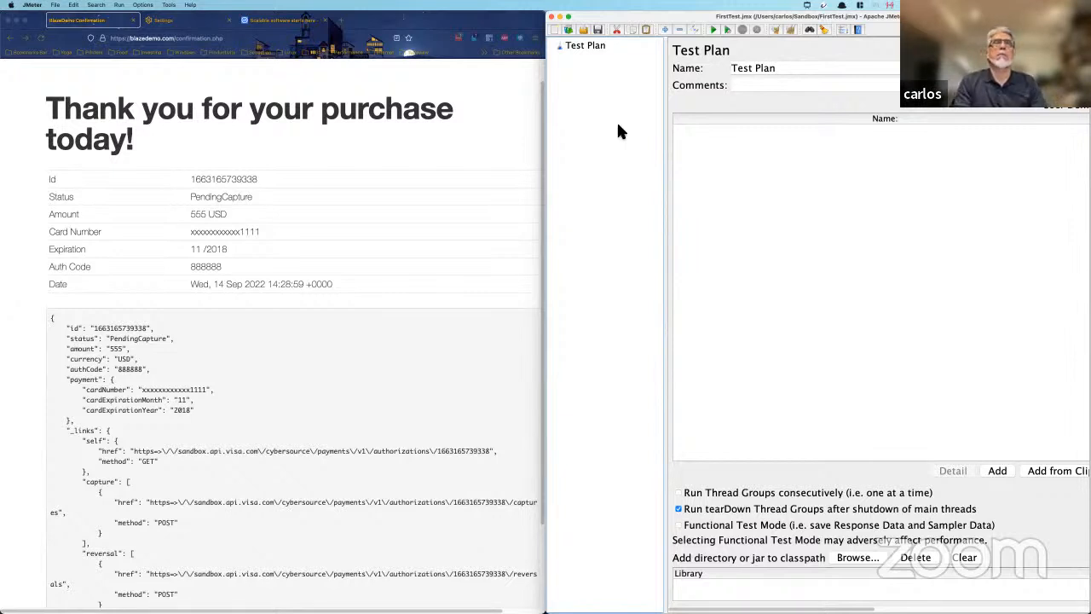
- Add a Thread Group to the Test Plan with Delay Thread creation and Specify Thread lifetime ticked
{"action": "right_click", "coordinate": [593, 51]}
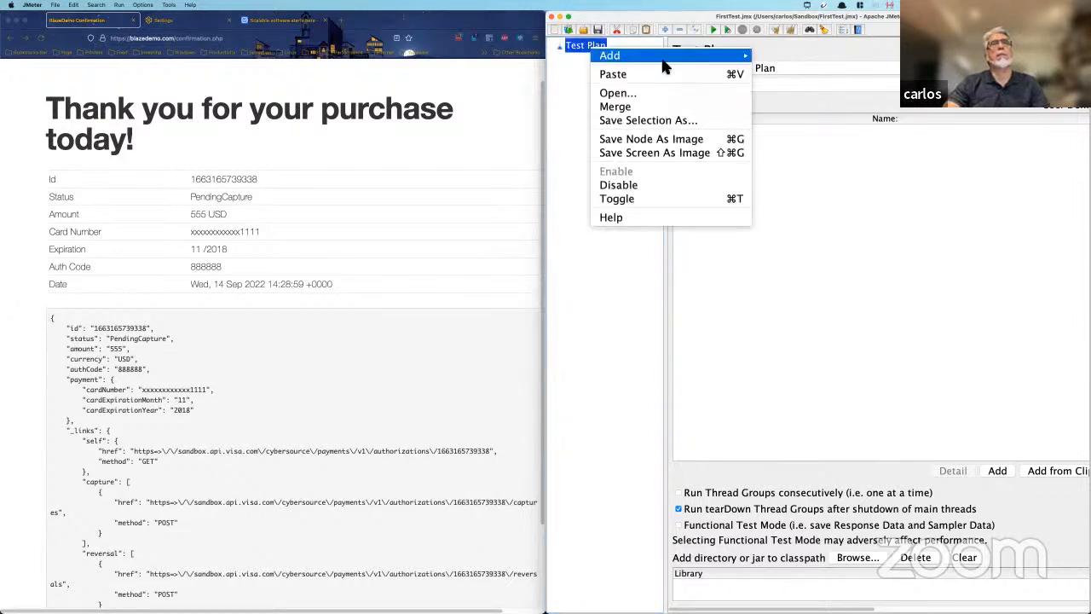
{"action": "mouse_move", "coordinate": [648, 55]}
{"action": "mouse_move", "coordinate": [771, 60]}
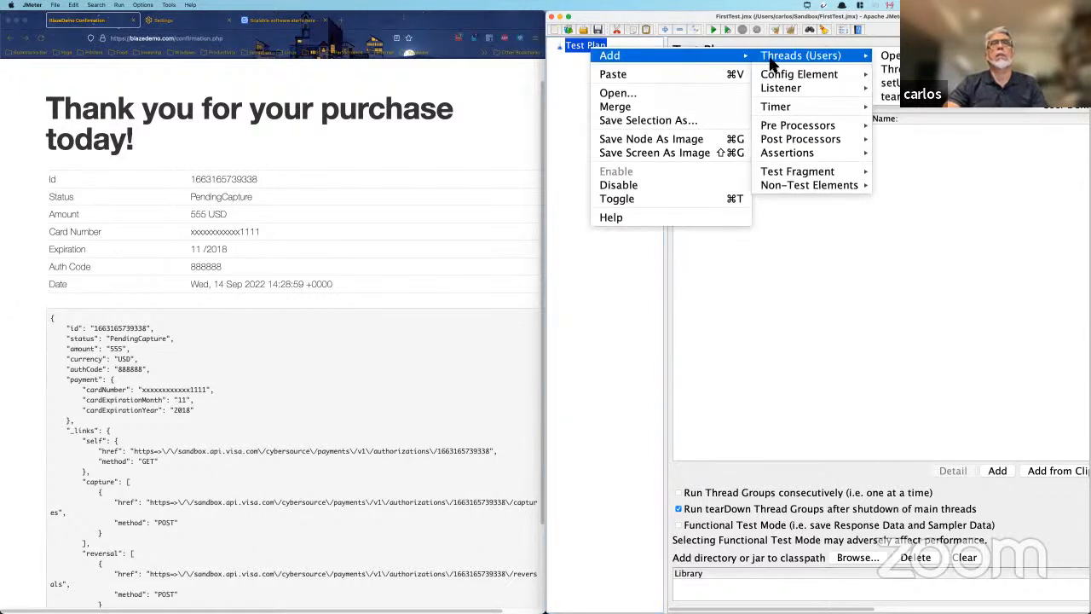
{"action": "left_click", "coordinate": [893, 69]}
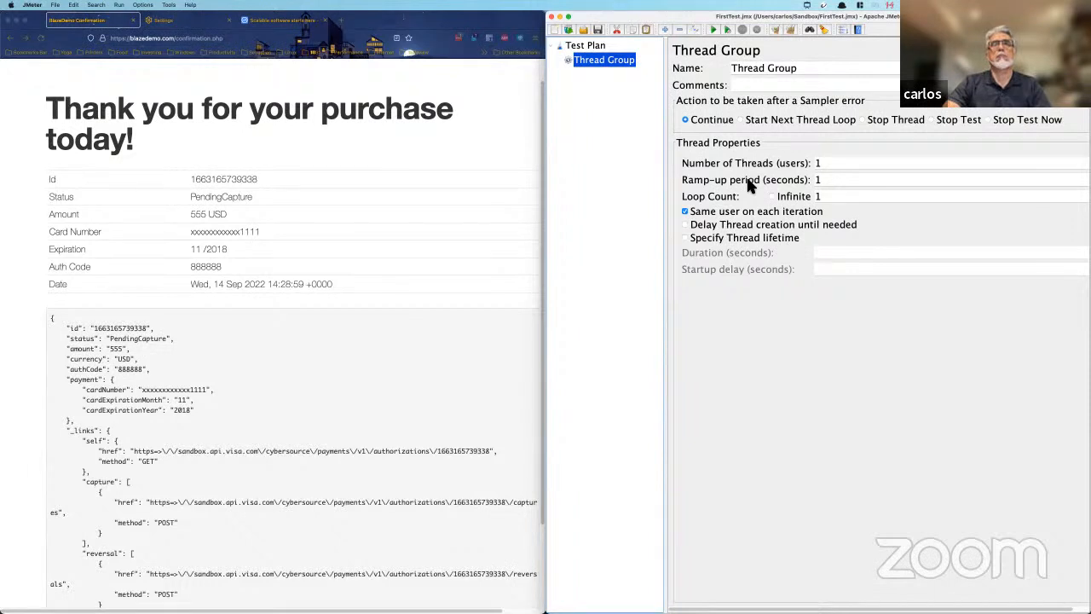
{"action": "left_click", "coordinate": [684, 224]}
{"action": "left_click", "coordinate": [685, 237]}
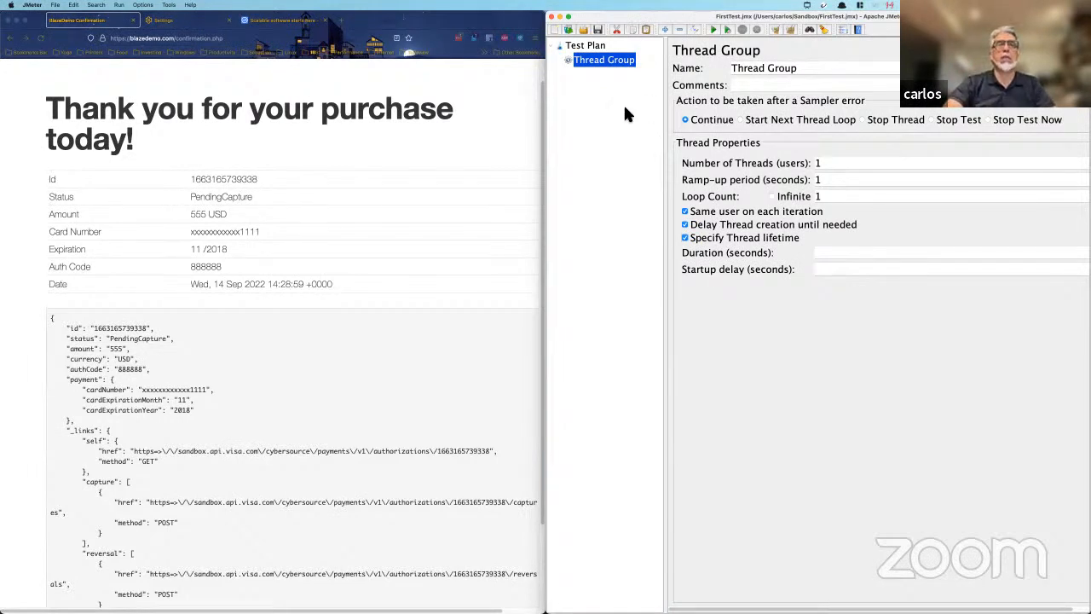
- Add an HTTP(S) Test Script Recorder under the Test Plan, listening on port 8888
{"action": "right_click", "coordinate": [599, 49]}
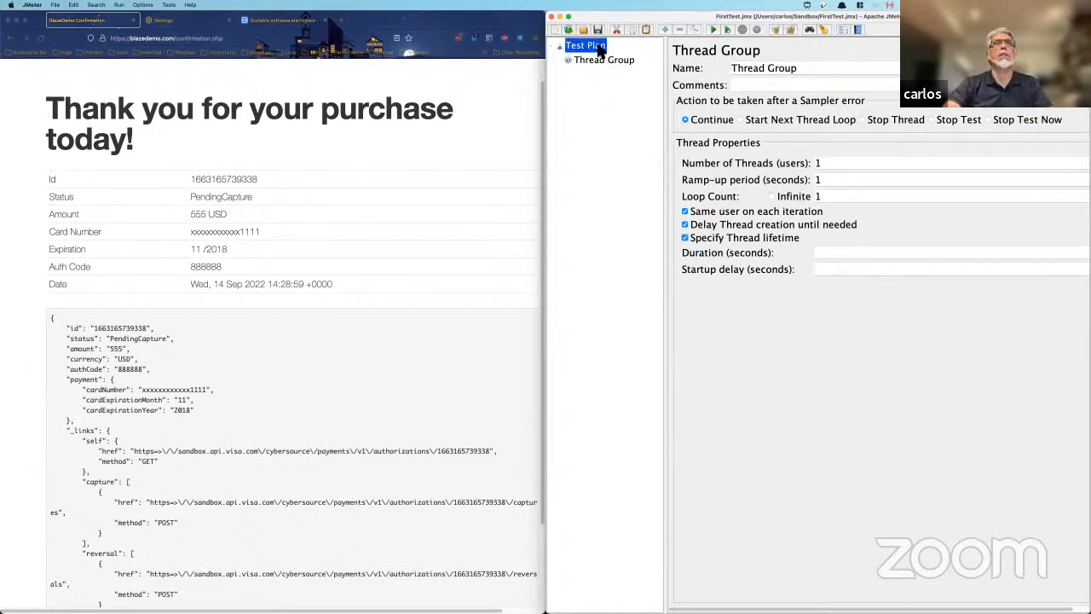
{"action": "mouse_move", "coordinate": [700, 60]}
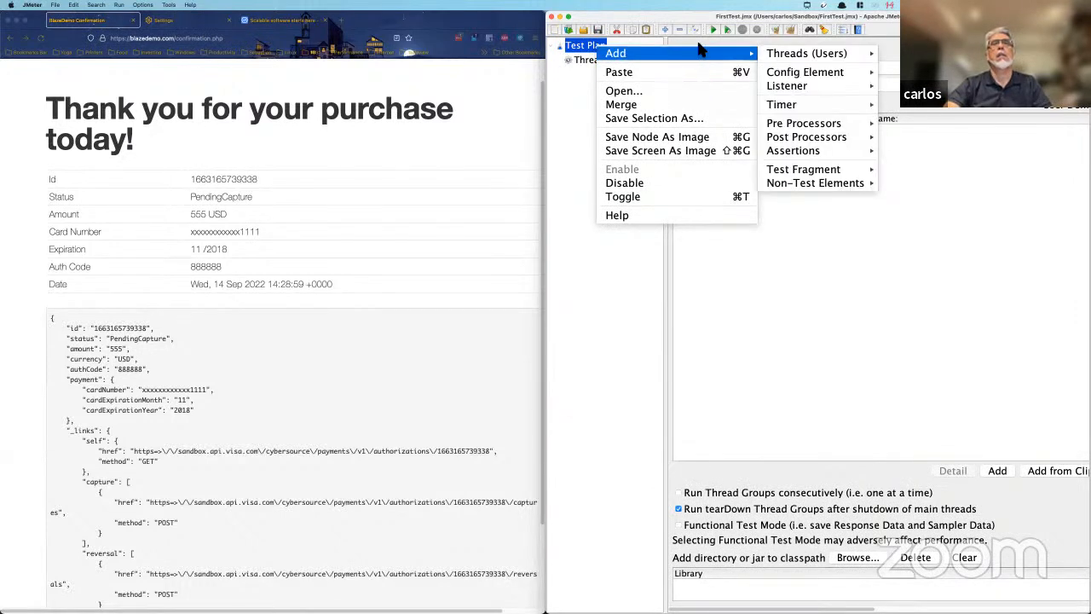
{"action": "mouse_move", "coordinate": [817, 185]}
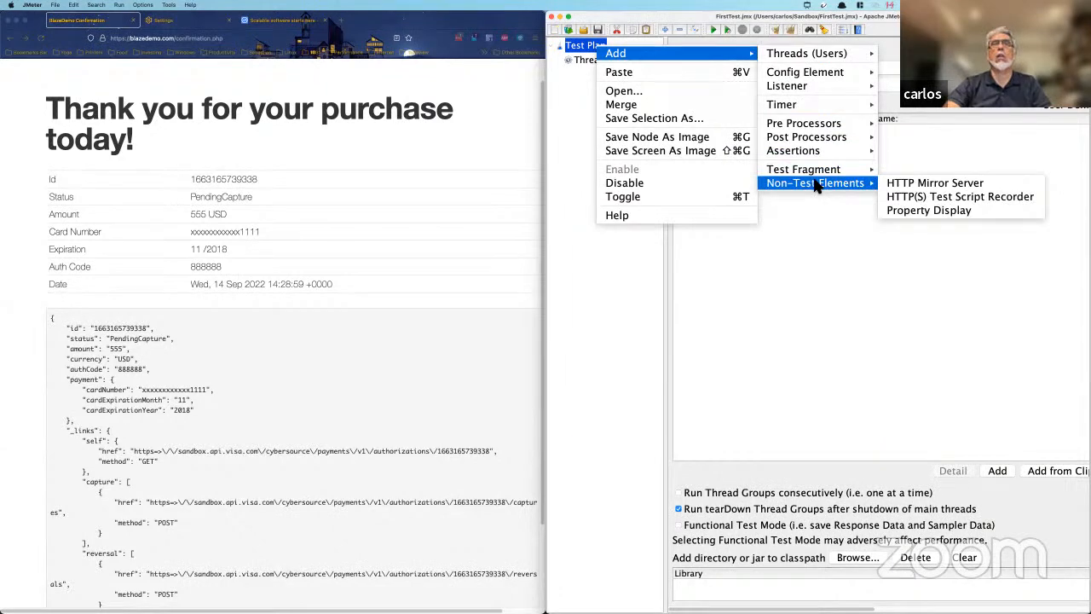
{"action": "left_click", "coordinate": [908, 201]}
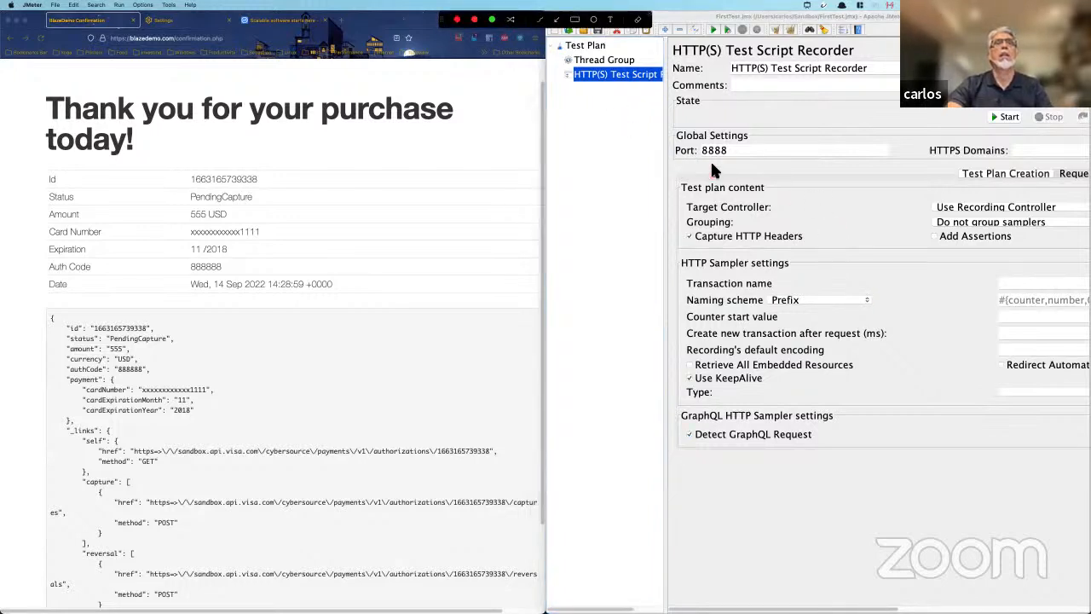
{"action": "mouse_move", "coordinate": [679, 126]}
{"action": "left_mouse_down"}
{"action": "mouse_move", "coordinate": [679, 149]}
{"action": "mouse_move", "coordinate": [776, 169]}
{"action": "left_mouse_up"}
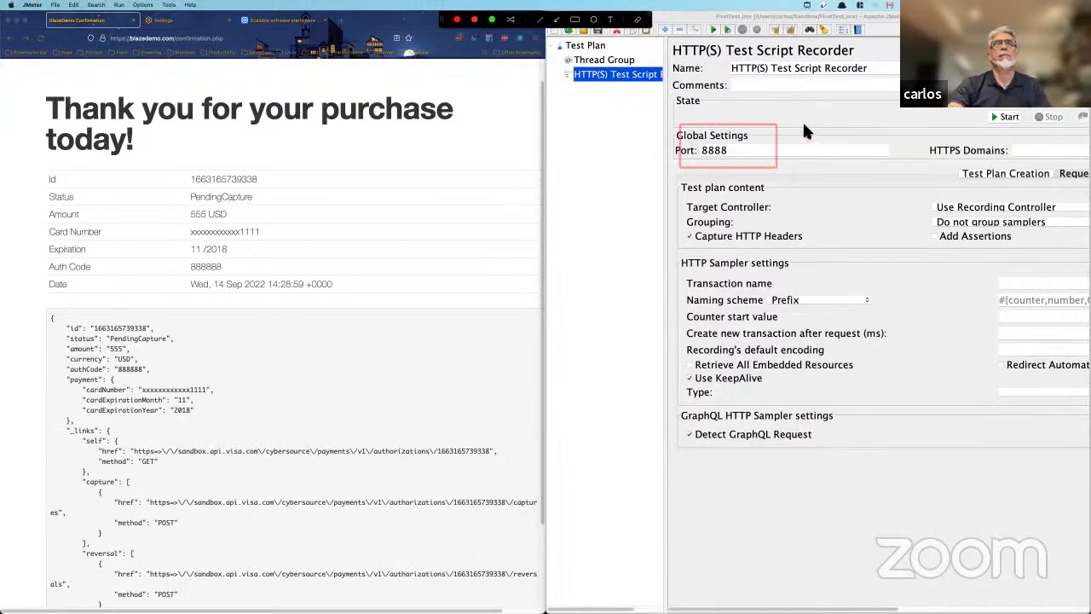
{"action": "key", "text": "Escape"}
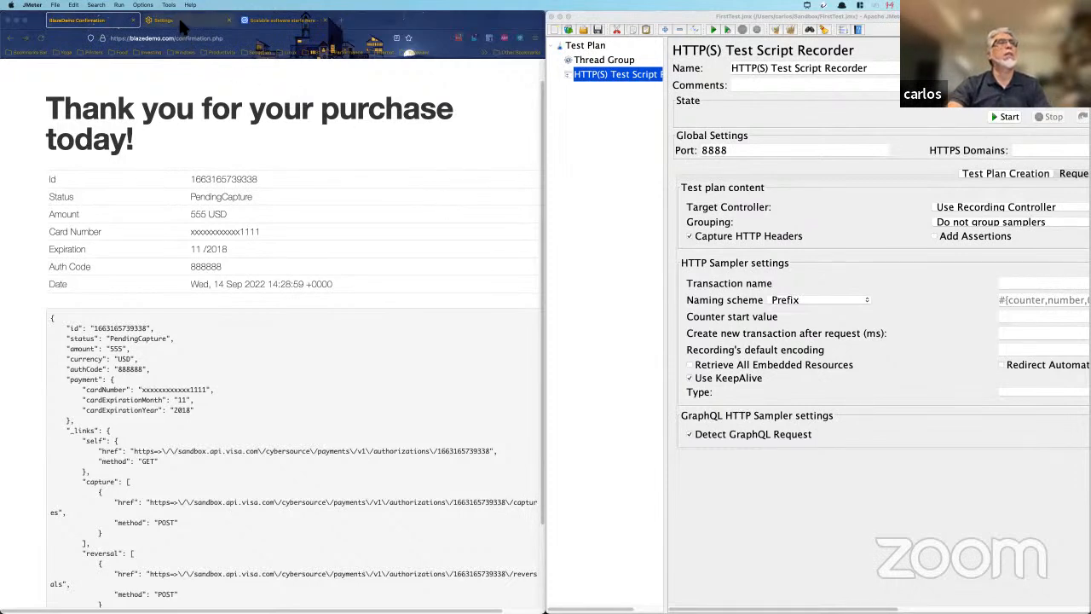
- Search Firefox settings for 'pro' to locate the proxy connection options
{"action": "left_click", "coordinate": [161, 20]}
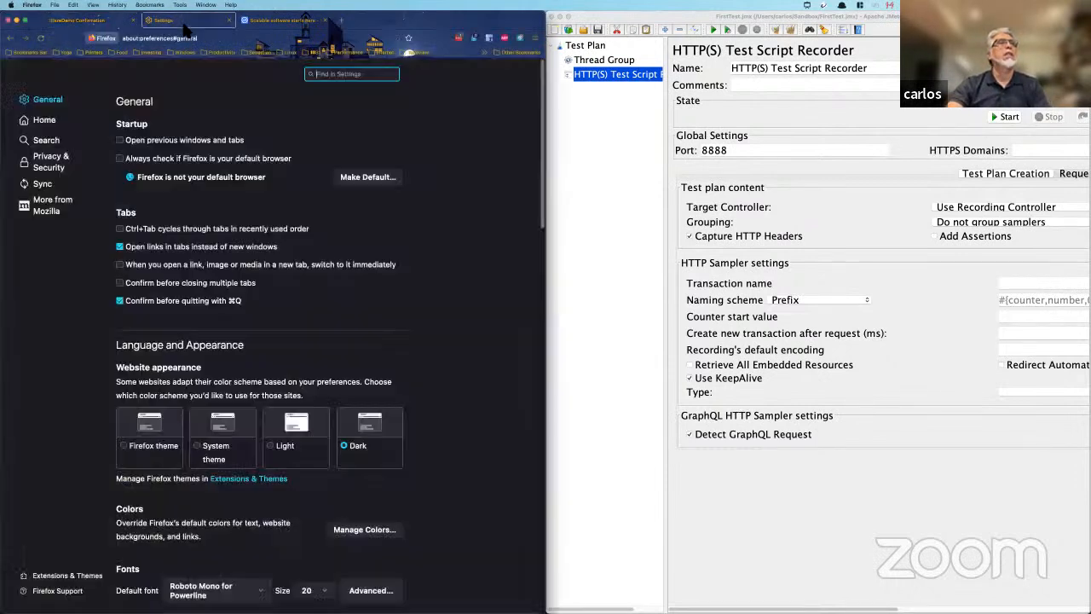
{"action": "left_click", "coordinate": [332, 77]}
{"action": "type", "text": "pro"}
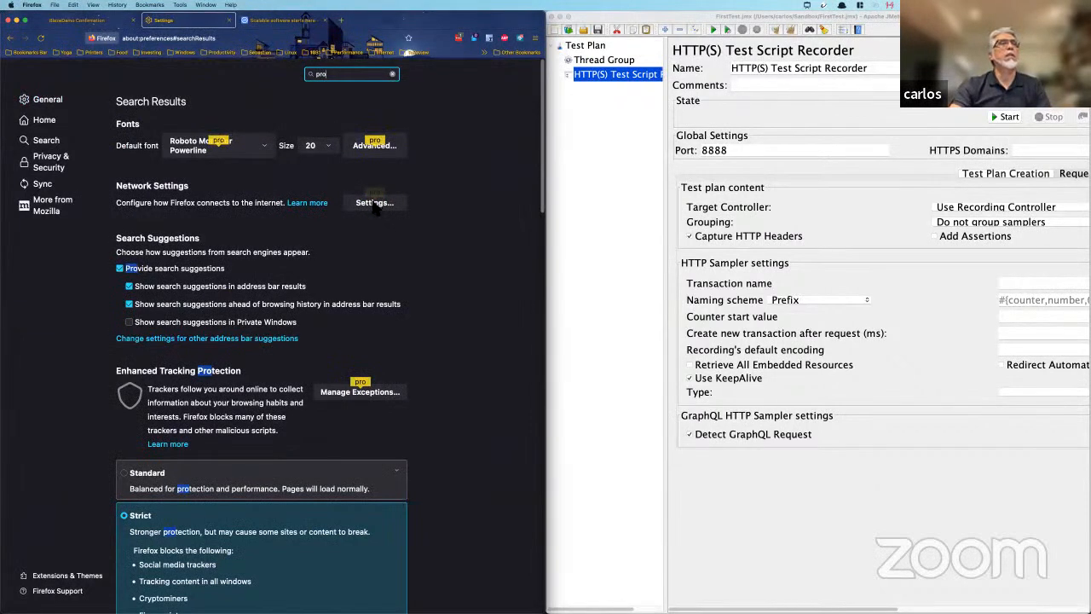
{"action": "left_click", "coordinate": [315, 202]}
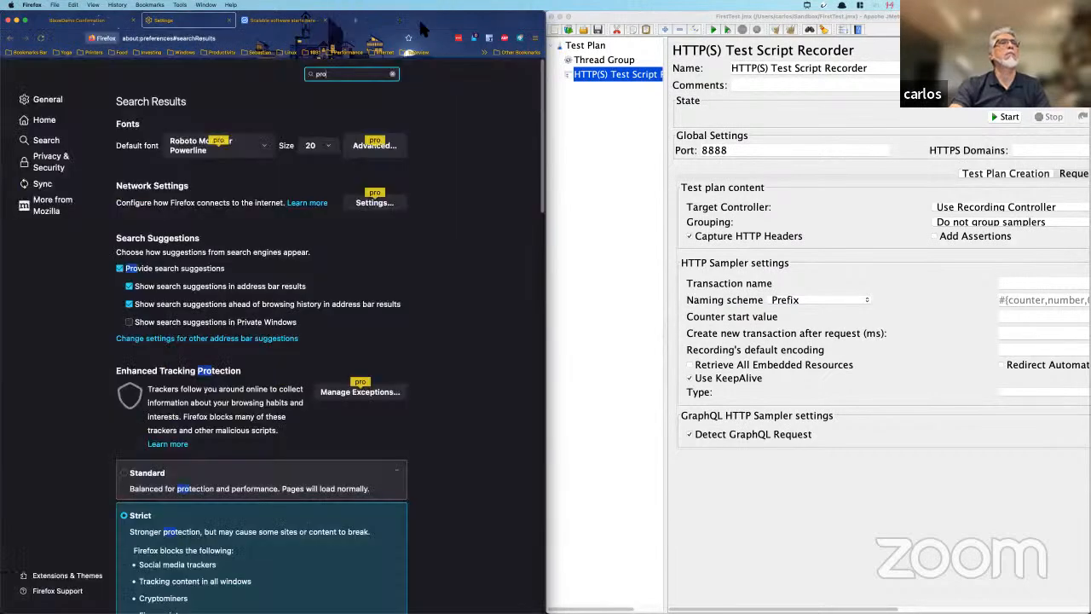
{"action": "left_click", "coordinate": [419, 19]}
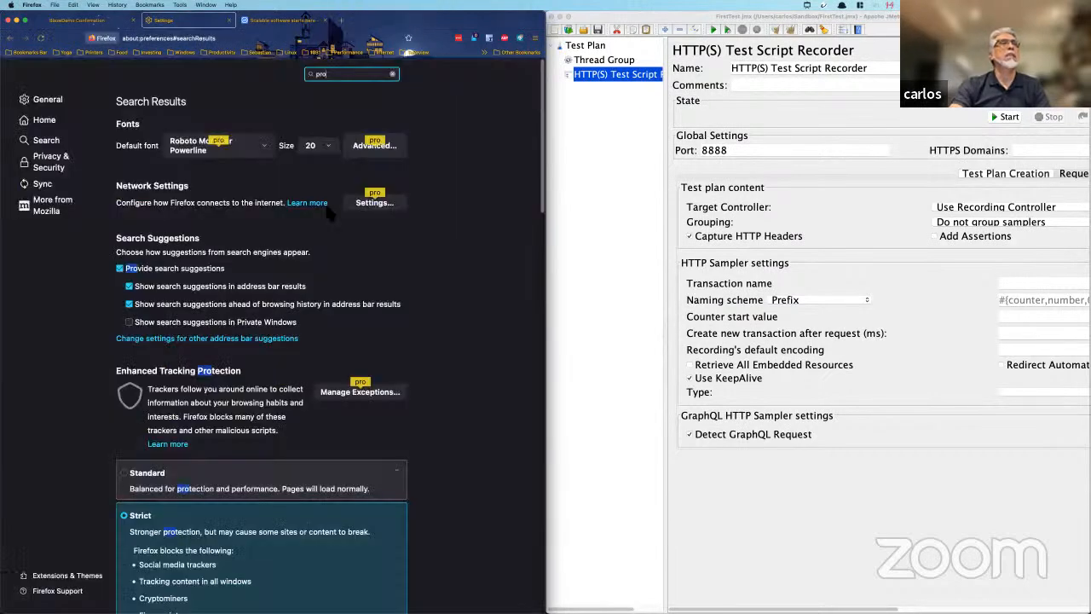
- Set Firefox to a manual proxy at localhost port 8888 for HTTP and HTTPS
{"action": "left_click", "coordinate": [370, 203]}
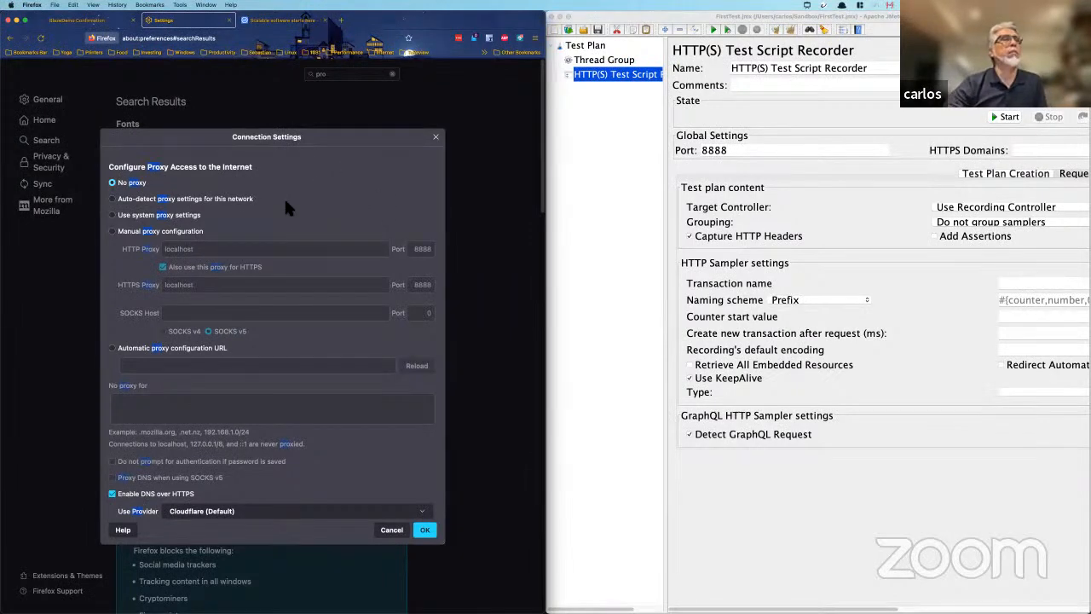
{"action": "left_click", "coordinate": [112, 232]}
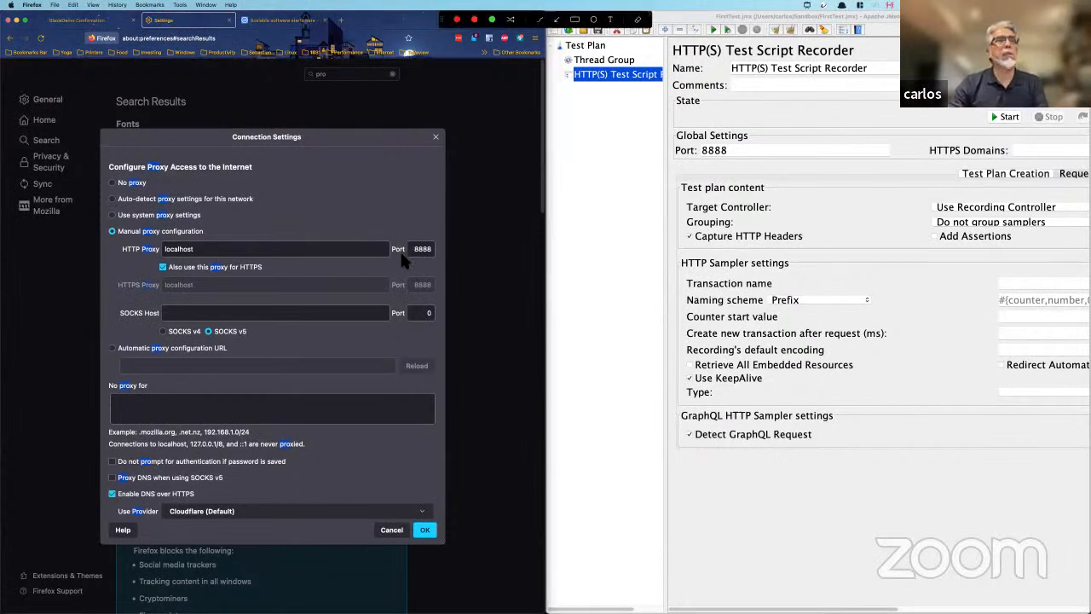
{"action": "left_click_drag", "start_coordinate": [392, 227], "coordinate": [437, 265]}
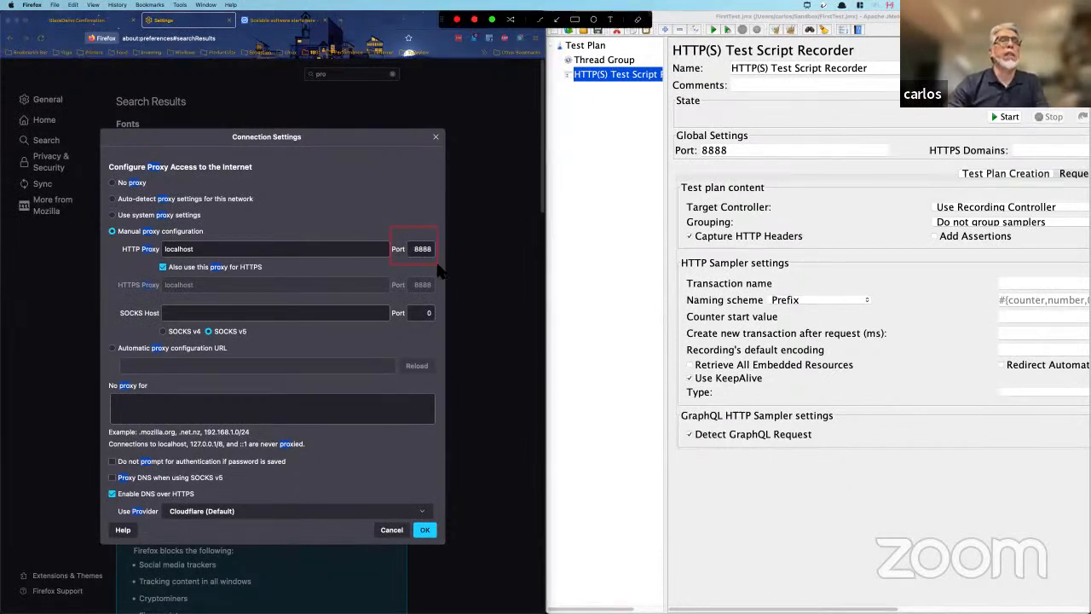
{"action": "left_click_drag", "start_coordinate": [682, 140], "coordinate": [746, 175]}
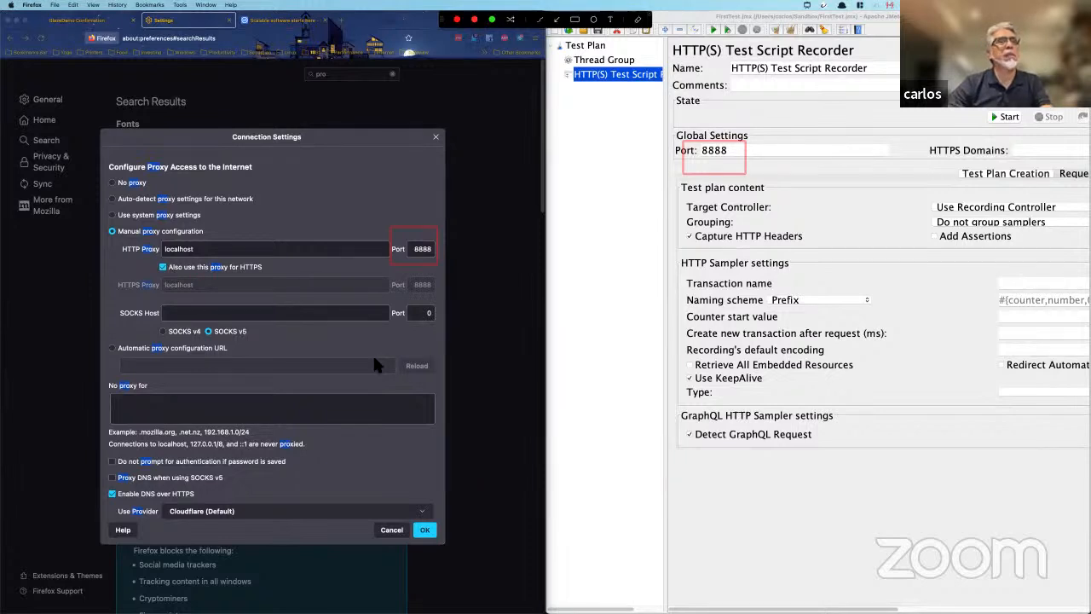
{"action": "left_click", "coordinate": [424, 529]}
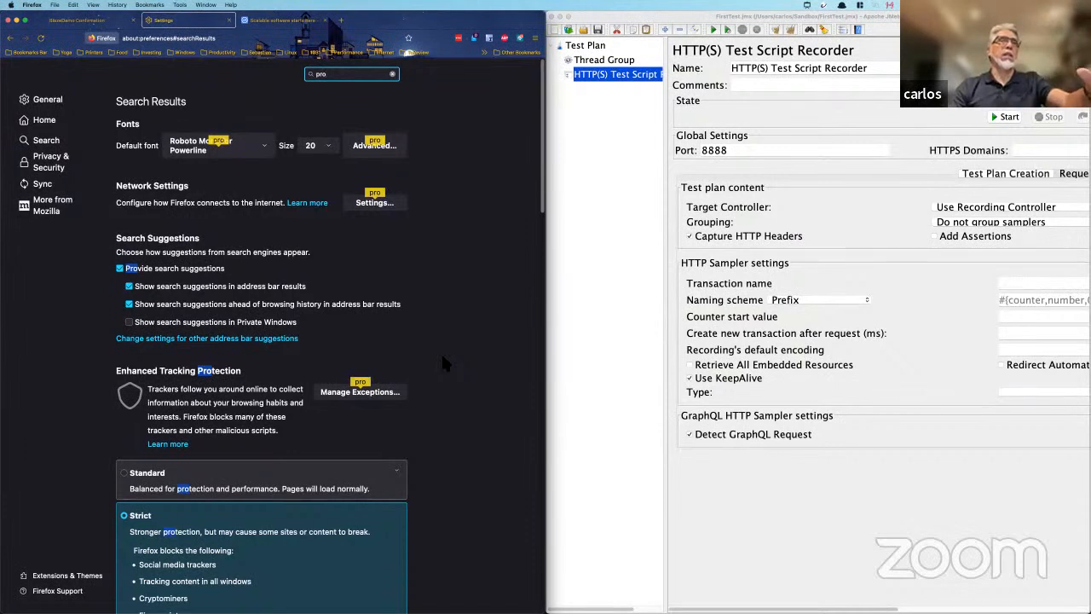
{"action": "left_click", "coordinate": [93, 20]}
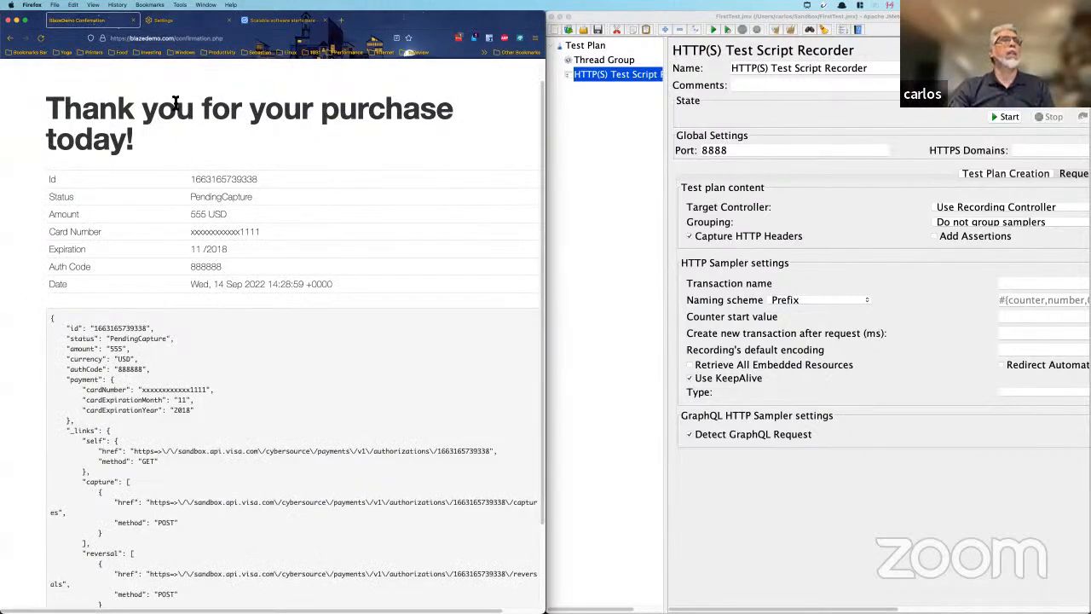
{"action": "left_click", "coordinate": [232, 39]}
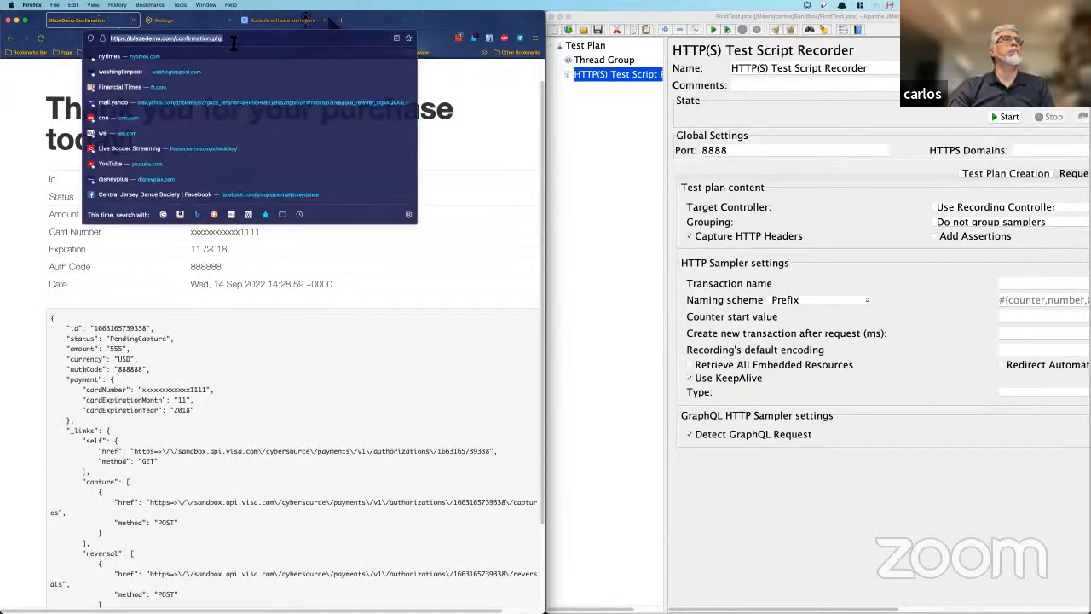
{"action": "key", "text": "BackSpace"}
{"action": "key", "text": "BackSpace"}
{"action": "key", "text": "BackSpace"}
{"action": "key", "text": "BackSpace"}
{"action": "key", "text": "BackSpace"}
{"action": "key", "text": "BackSpace"}
{"action": "key", "text": "BackSpace"}
{"action": "key", "text": "BackSpace"}
{"action": "key", "text": "BackSpace"}
{"action": "key", "text": "BackSpace"}
{"action": "key", "text": "BackSpace"}
{"action": "key", "text": "BackSpace"}
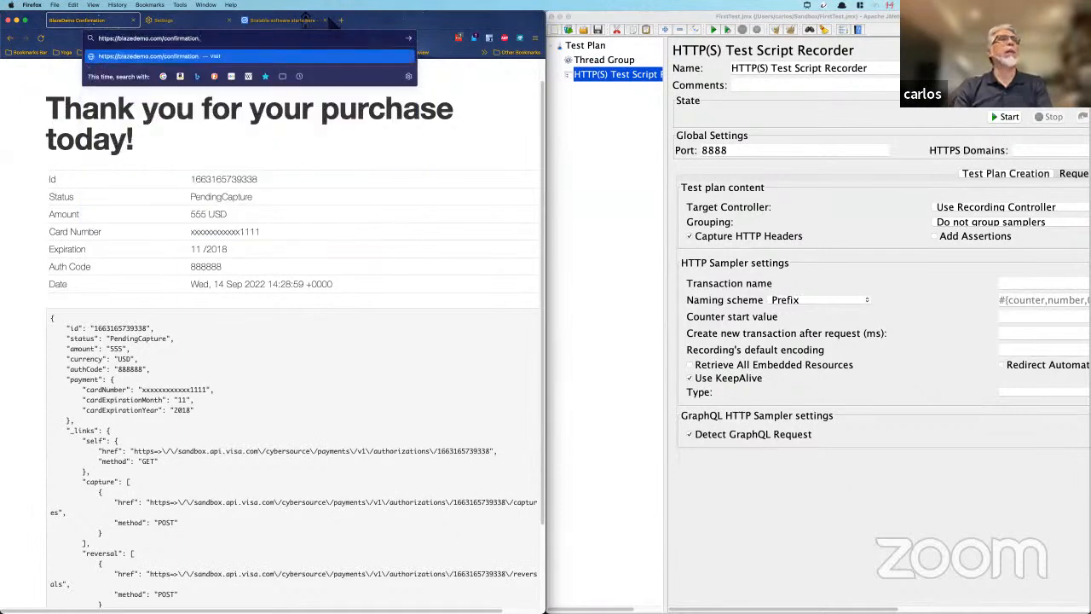
{"action": "key", "text": "BackSpace"}
{"action": "key", "text": "BackSpace"}
{"action": "key", "text": "BackSpace"}
{"action": "key", "text": "BackSpace"}
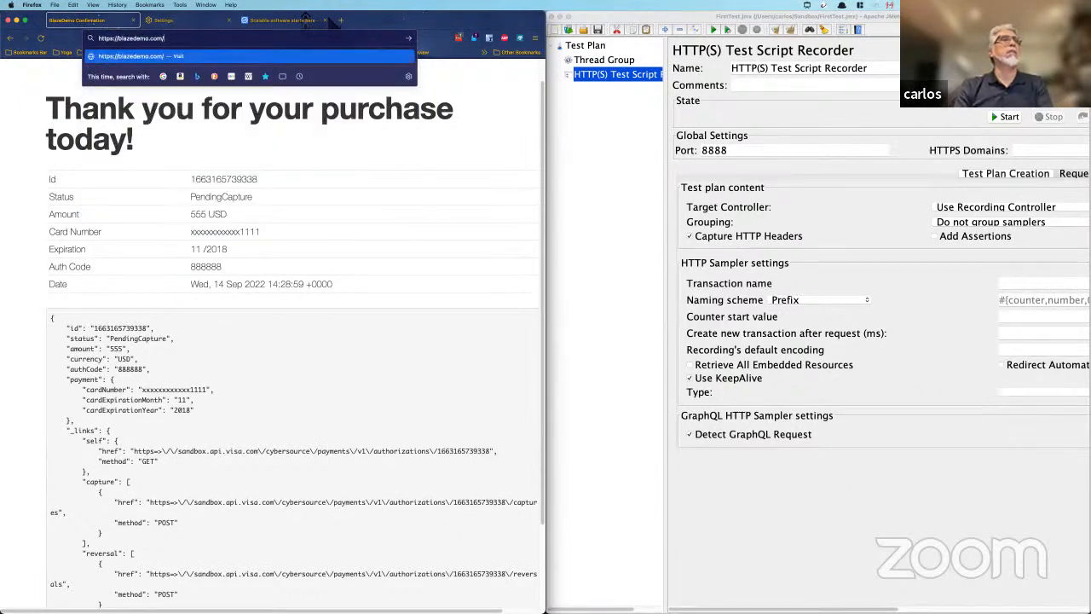
{"action": "key", "text": "Return"}
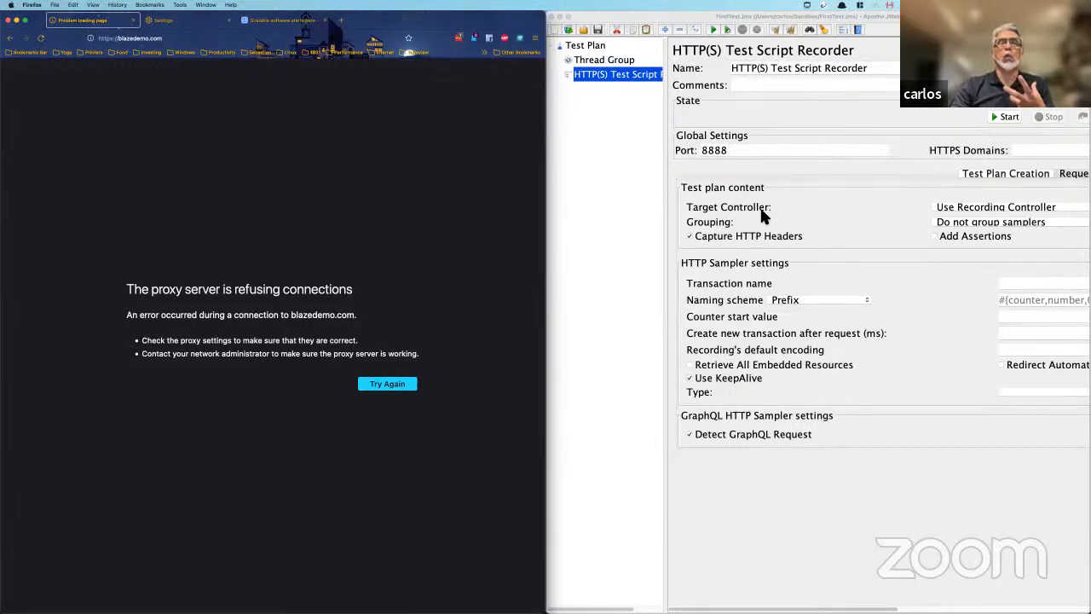
- Set the recorder's Target Controller to Test Plan > Thread Group and annotate it on screen
{"action": "left_click", "coordinate": [989, 213]}
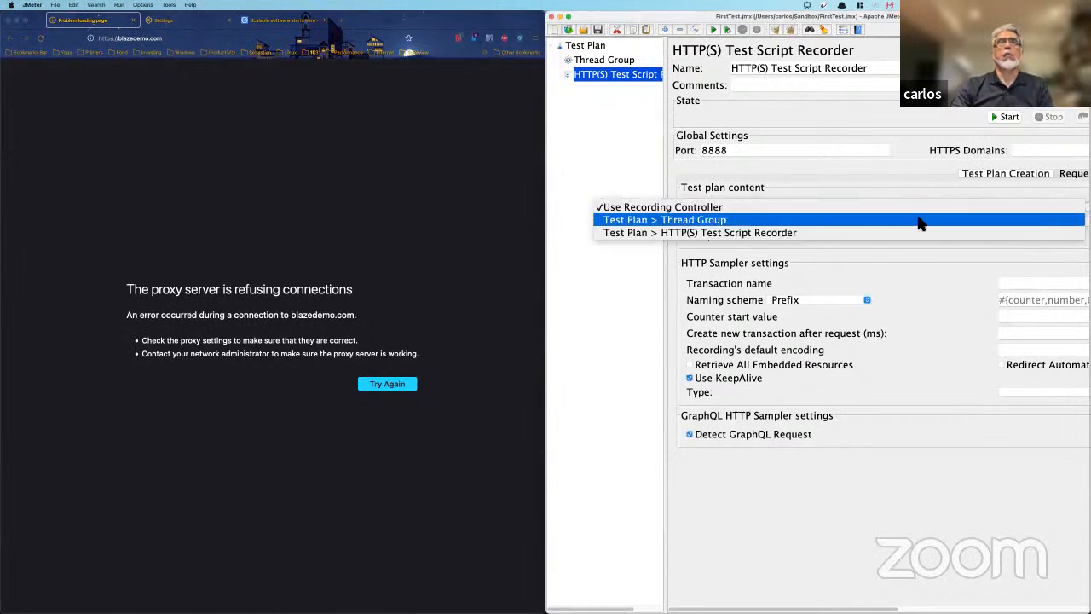
{"action": "left_click", "coordinate": [878, 219]}
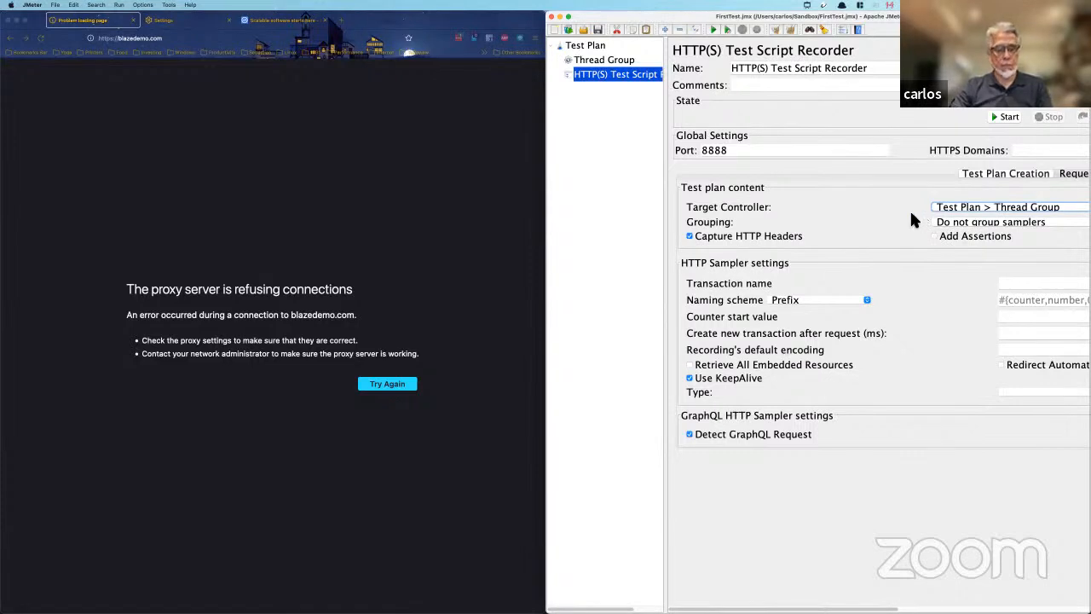
{"action": "key", "text": "ctrl+a"}
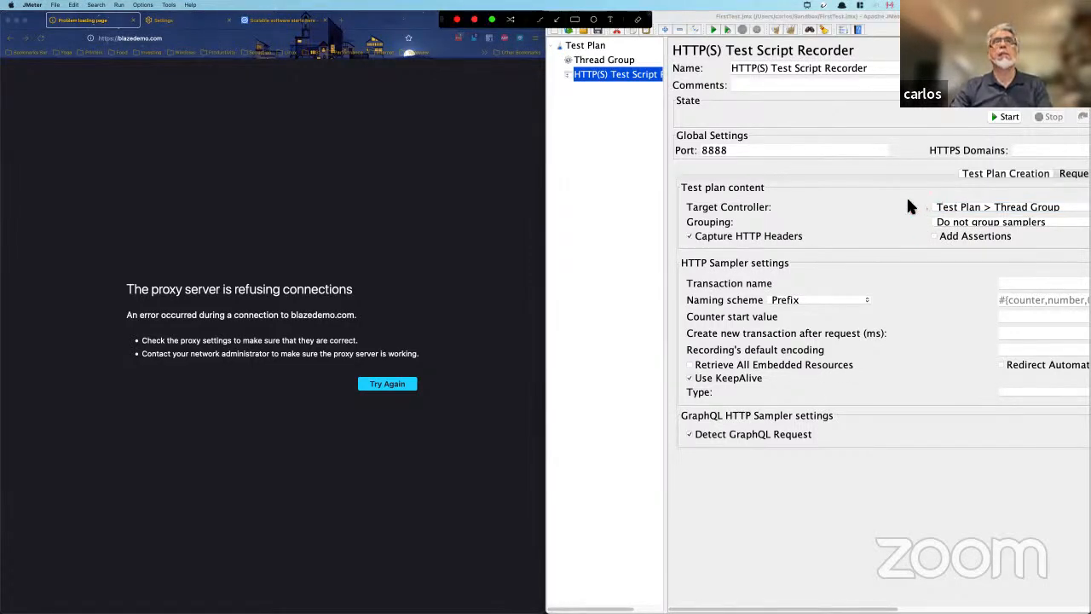
{"action": "left_click_drag", "start_coordinate": [909, 205], "coordinate": [956, 205]}
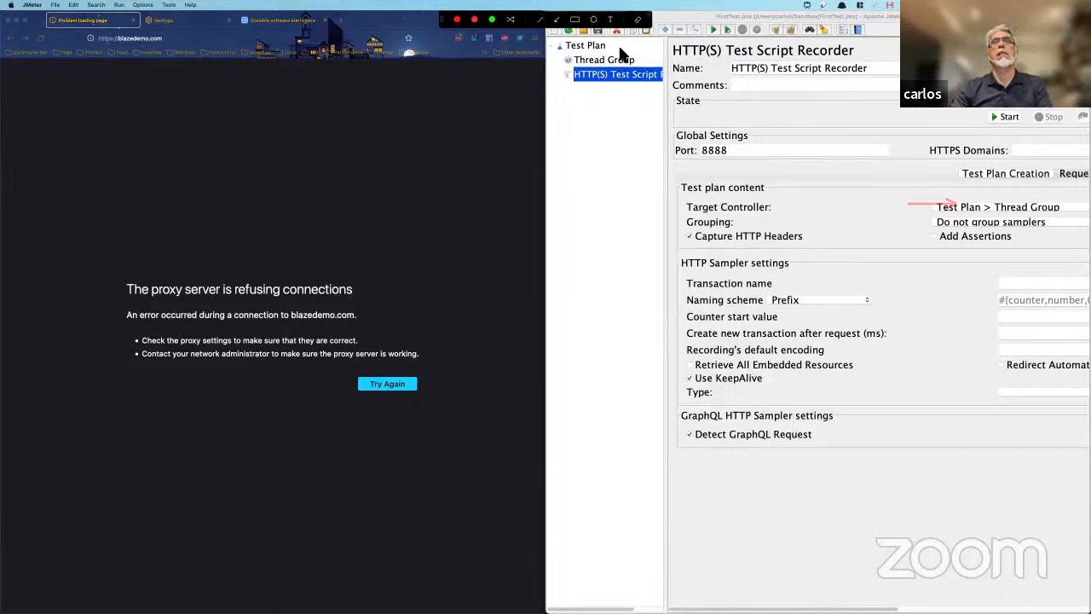
{"action": "left_click_drag", "start_coordinate": [674, 63], "coordinate": [641, 63]}
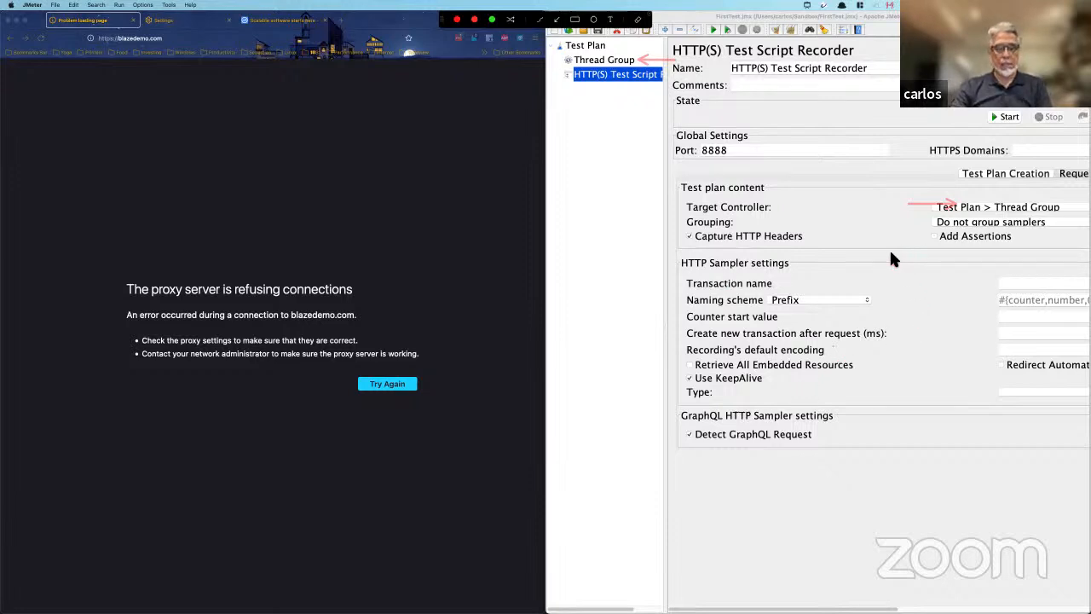
{"action": "key", "text": "Escape"}
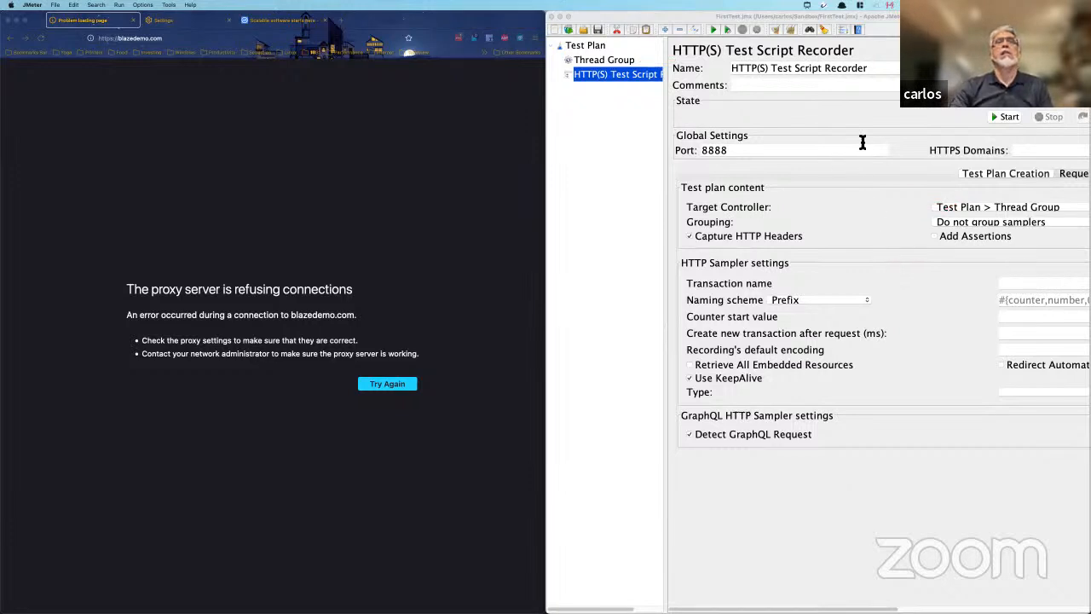
{"action": "scroll", "coordinate": [848, 213], "scroll_direction": "right", "scroll_amount": 2}
{"action": "scroll", "coordinate": [848, 216], "scroll_direction": "right", "scroll_amount": 3}
{"action": "scroll", "coordinate": [849, 216], "scroll_direction": "right", "scroll_amount": 3}
{"action": "scroll", "coordinate": [690, 199], "scroll_direction": "right", "scroll_amount": 2}
- Start the recorder, accept the Root CA certificate notice, and retry blazedemo.com in Firefox
{"action": "left_click", "coordinate": [725, 198]}
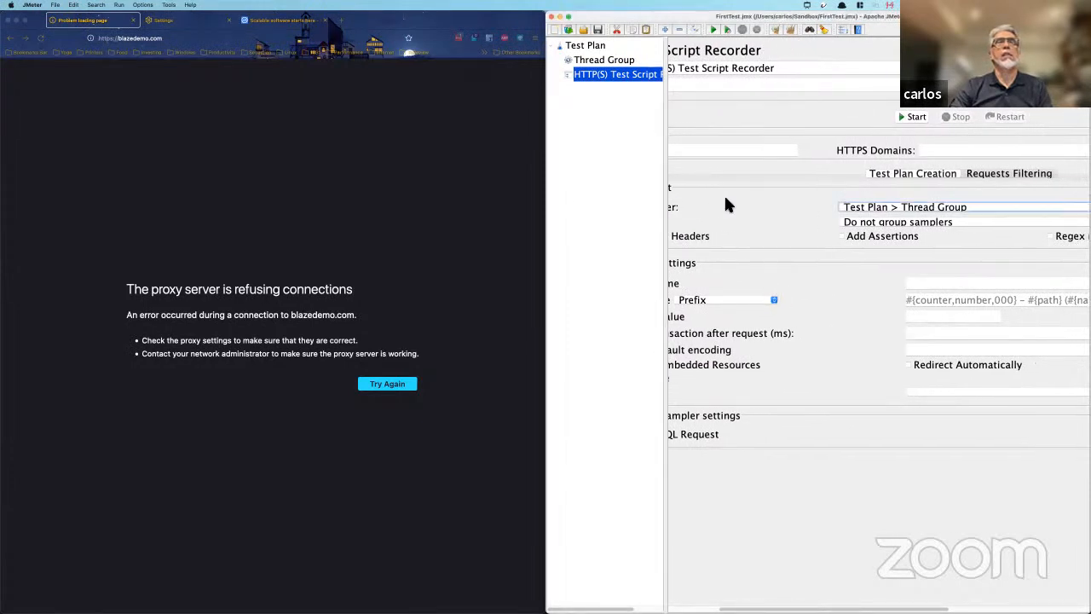
{"action": "left_click", "coordinate": [915, 118]}
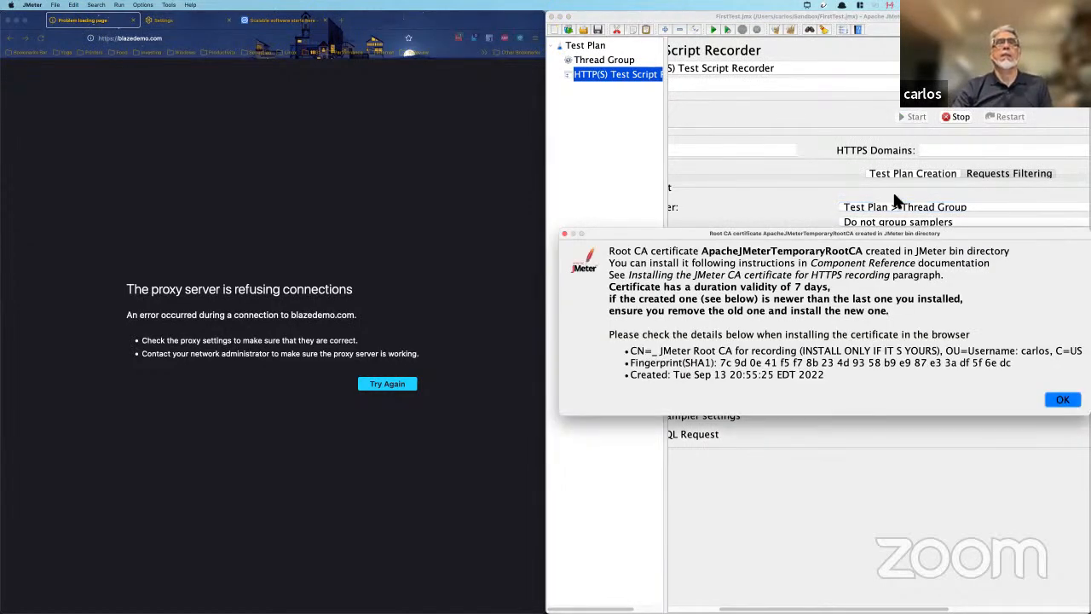
{"action": "left_click", "coordinate": [1062, 399]}
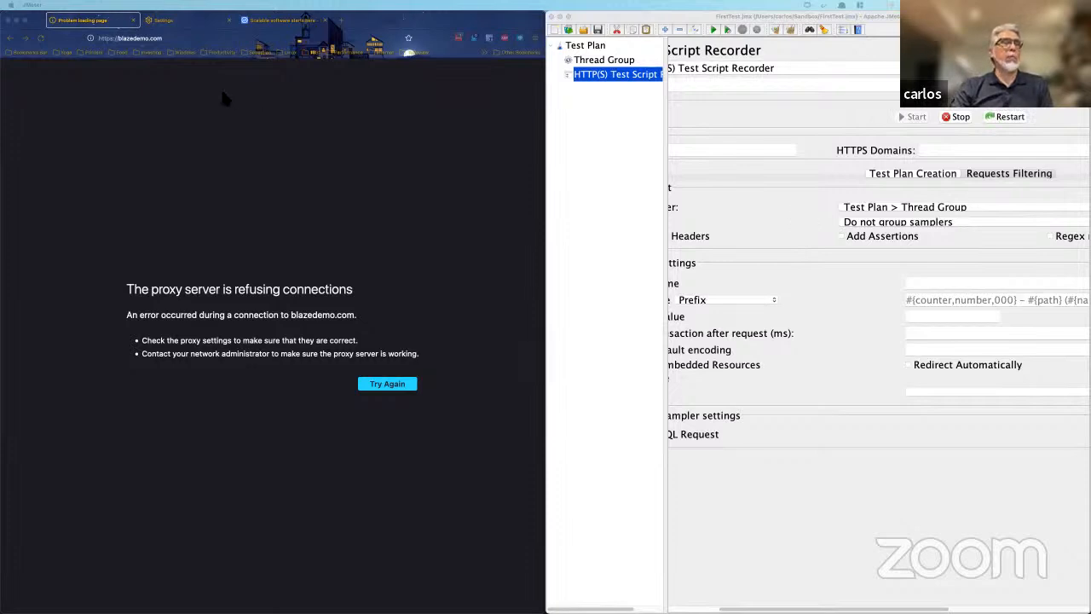
{"action": "left_click", "coordinate": [378, 386]}
{"action": "left_click", "coordinate": [379, 385]}
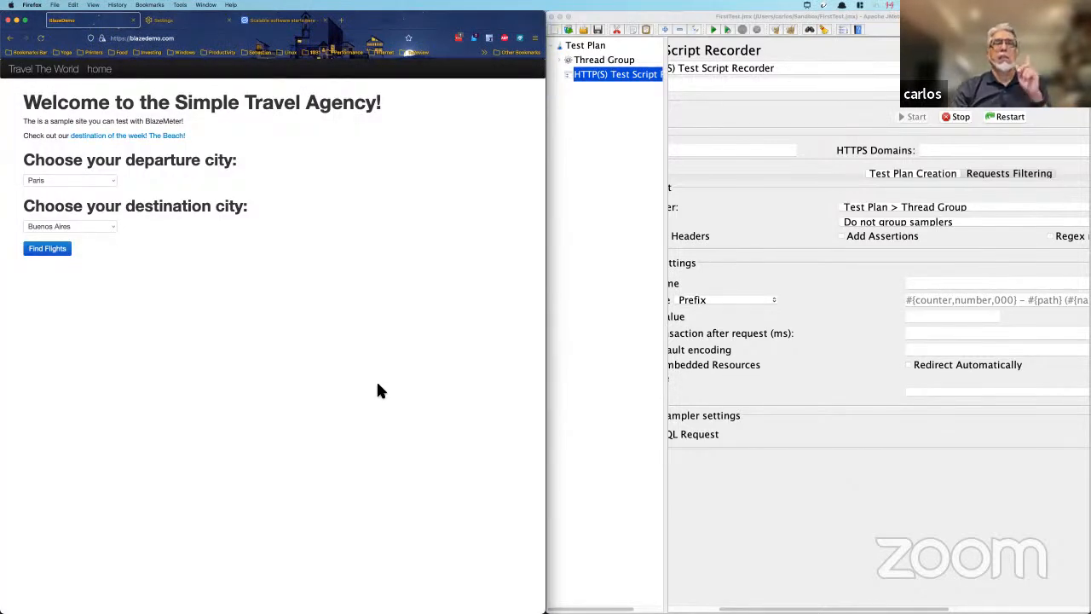
- Check the Thread Group's recorded samplers, then search BlazeDemo for Boston-to-Berlin flights
{"action": "left_click", "coordinate": [559, 58]}
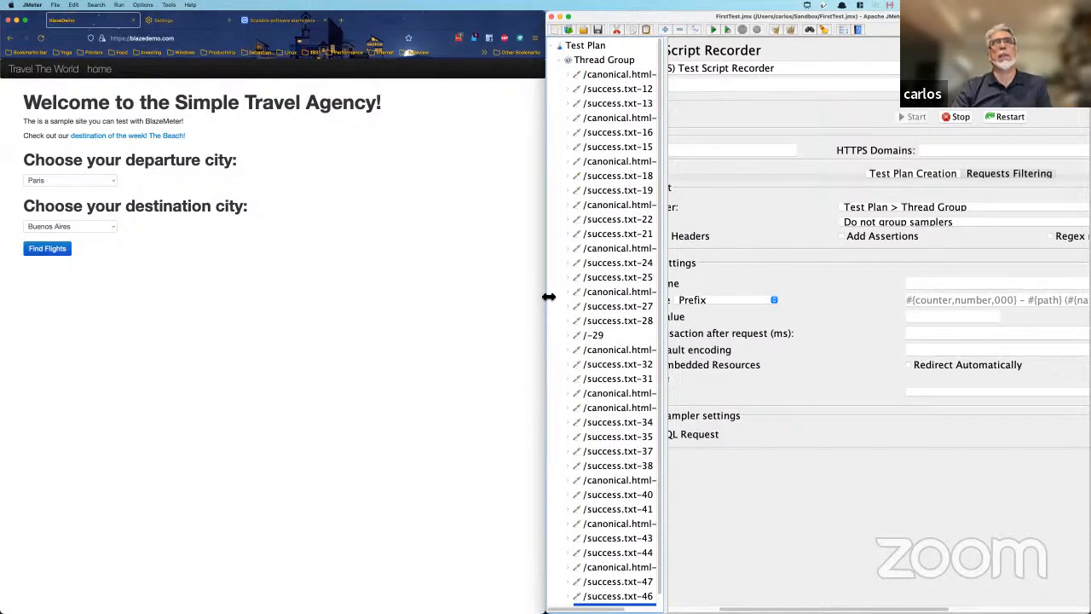
{"action": "left_click", "coordinate": [564, 60]}
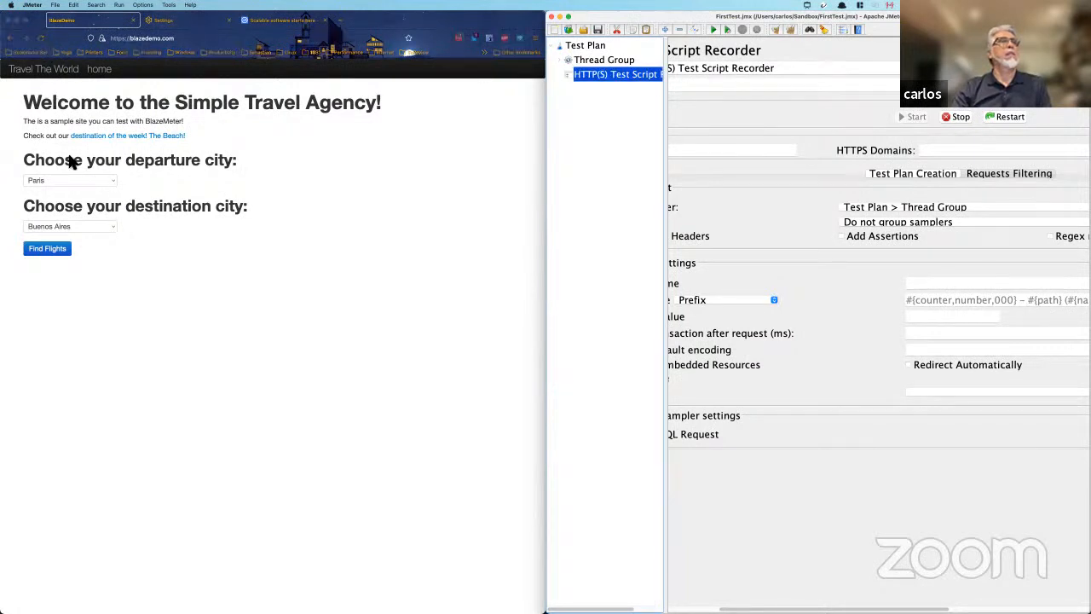
{"action": "left_click", "coordinate": [90, 181]}
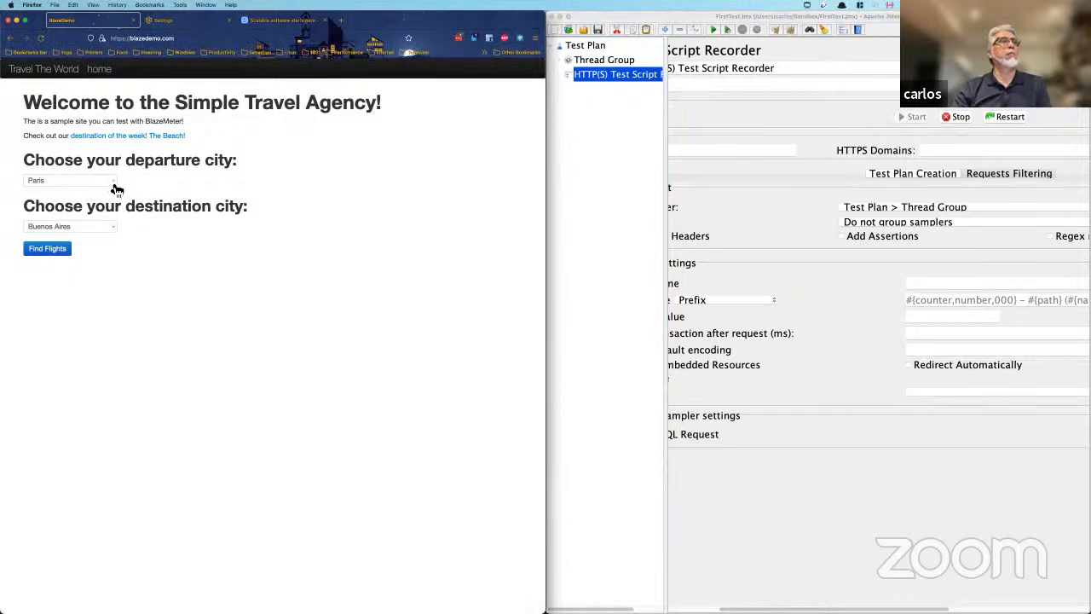
{"action": "left_click", "coordinate": [113, 187]}
{"action": "left_click", "coordinate": [94, 202]}
{"action": "left_click", "coordinate": [109, 229]}
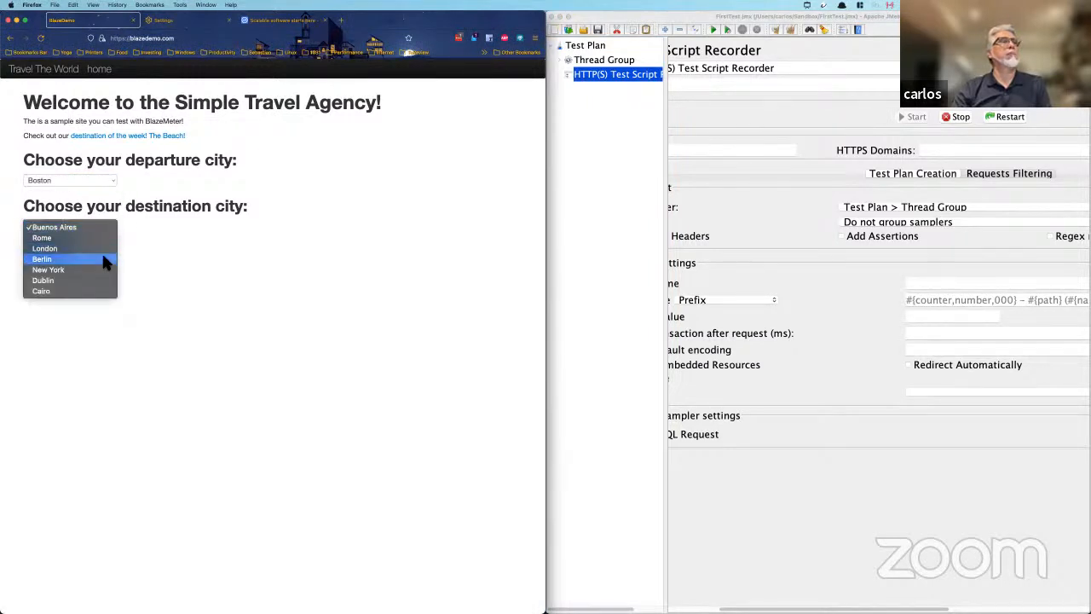
{"action": "left_click", "coordinate": [105, 260]}
{"action": "left_click", "coordinate": [66, 249]}
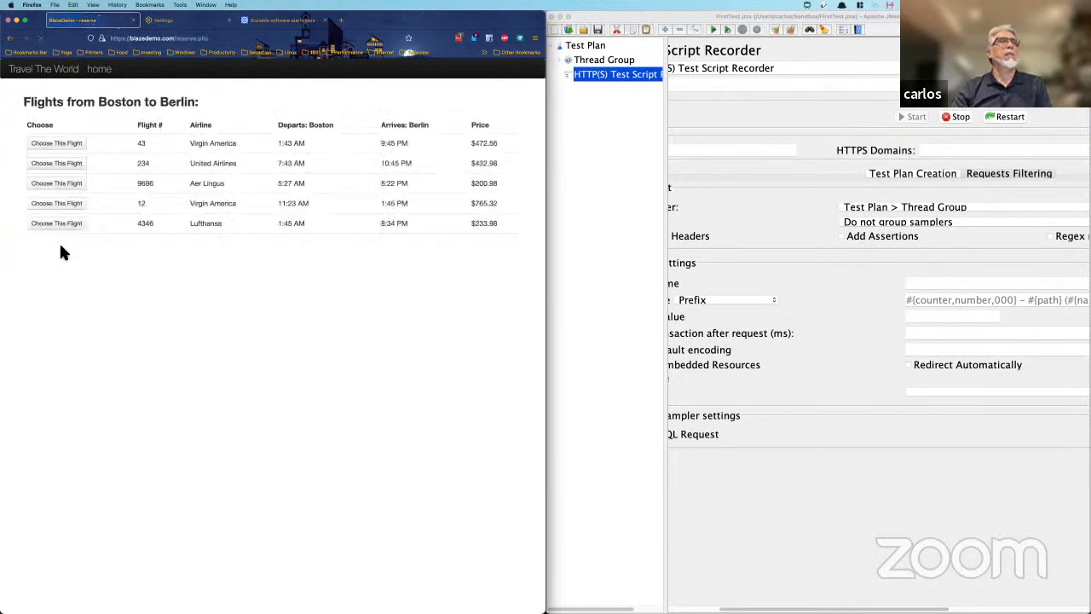
- Check the newly recorded samplers in JMeter, then reserve the Lufthansa flight on BlazeDemo
{"action": "left_click", "coordinate": [562, 59]}
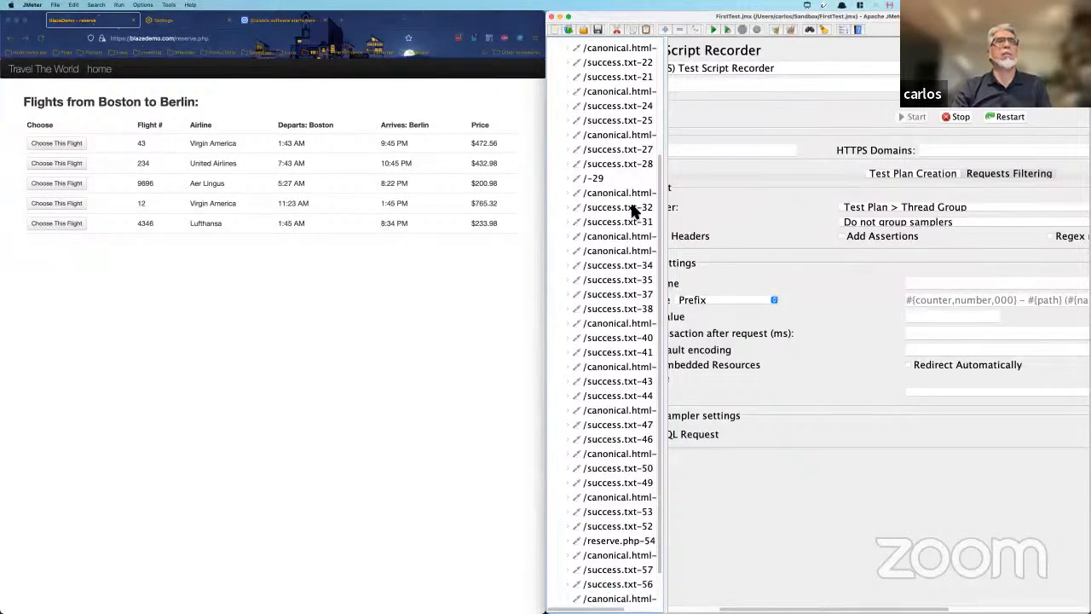
{"action": "scroll", "coordinate": [635, 209], "scroll_direction": "up", "scroll_amount": 5}
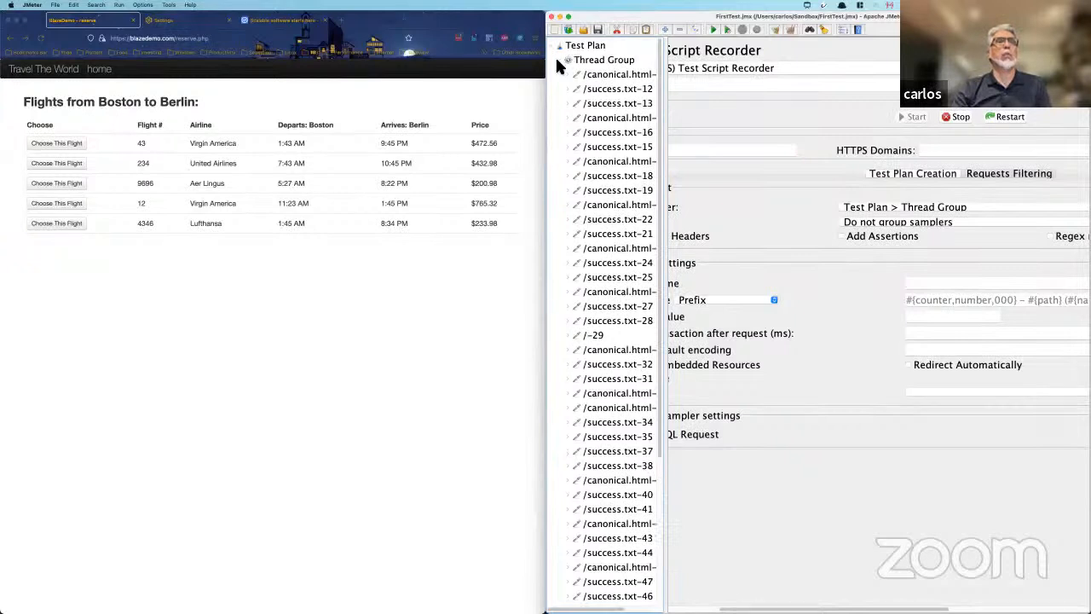
{"action": "left_click", "coordinate": [559, 58]}
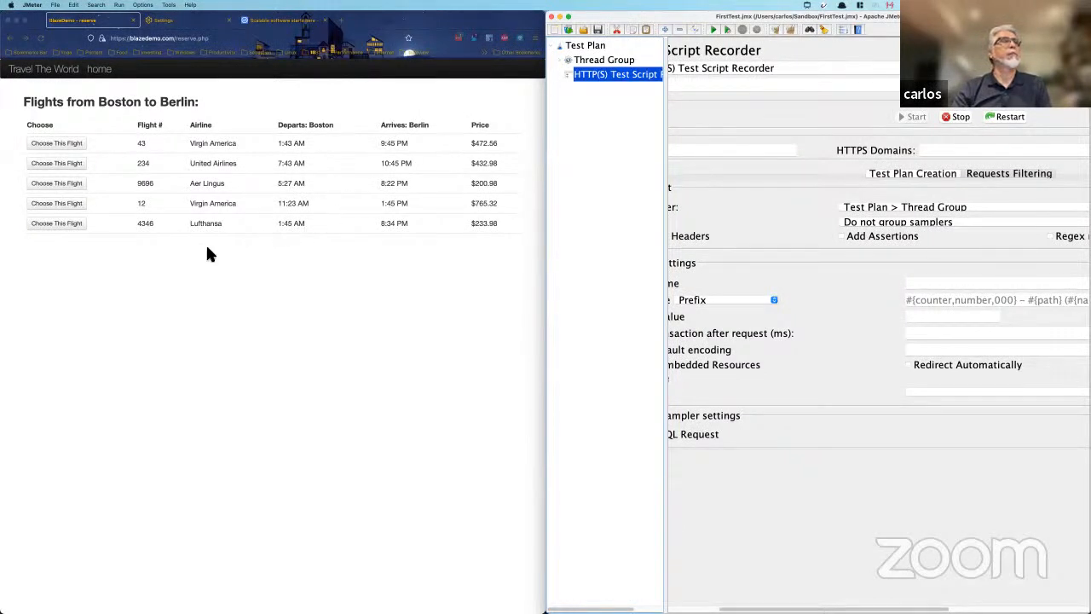
{"action": "left_click", "coordinate": [68, 227]}
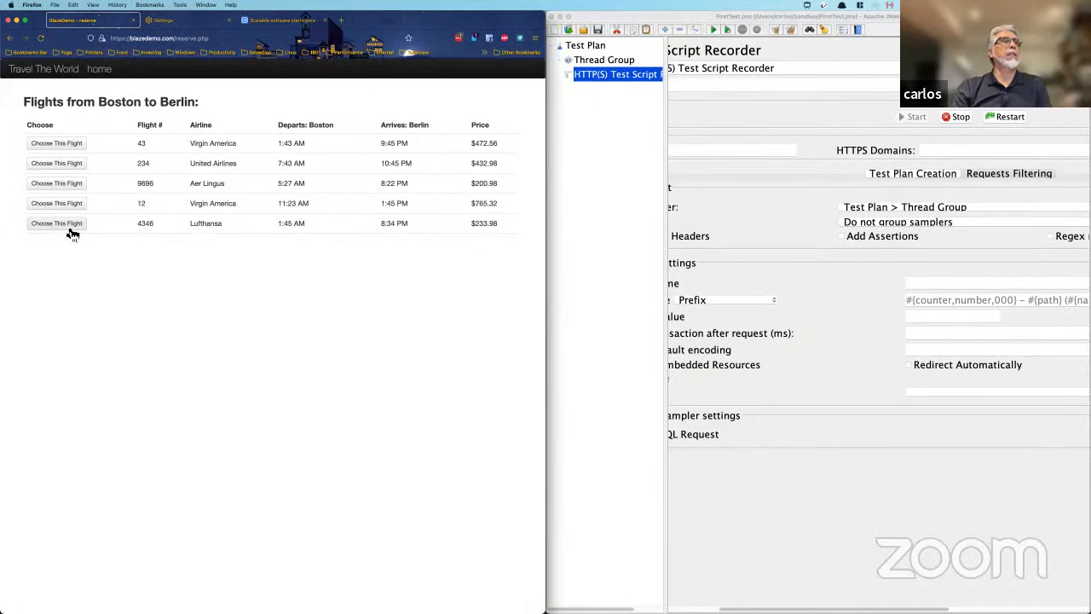
{"action": "left_click", "coordinate": [70, 229]}
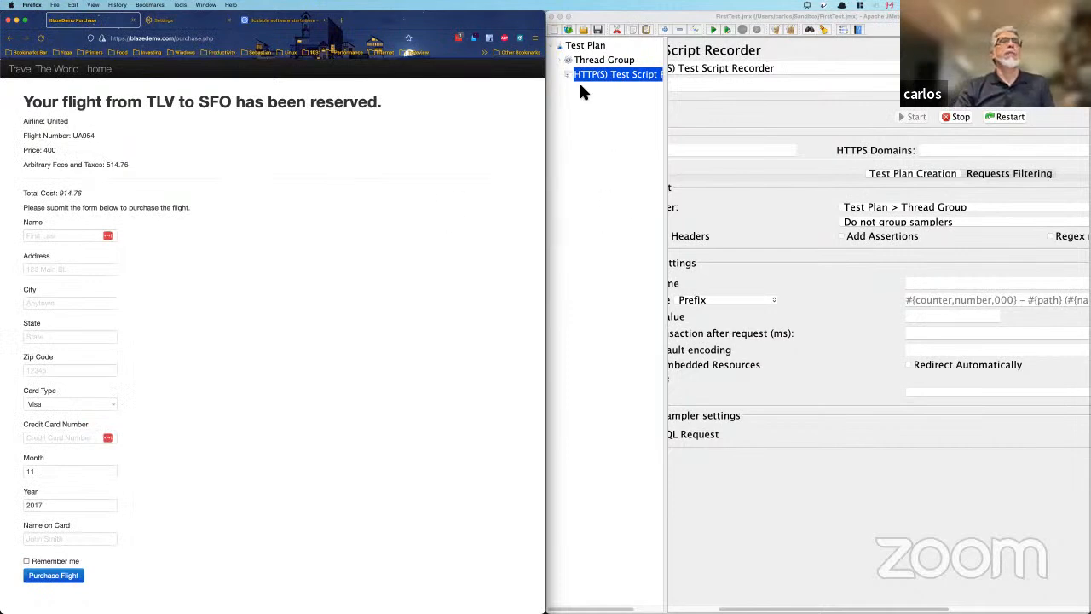
- Review the samplers recorded so far, including /reserve.php, then return to the purchase form
{"action": "left_click", "coordinate": [559, 60]}
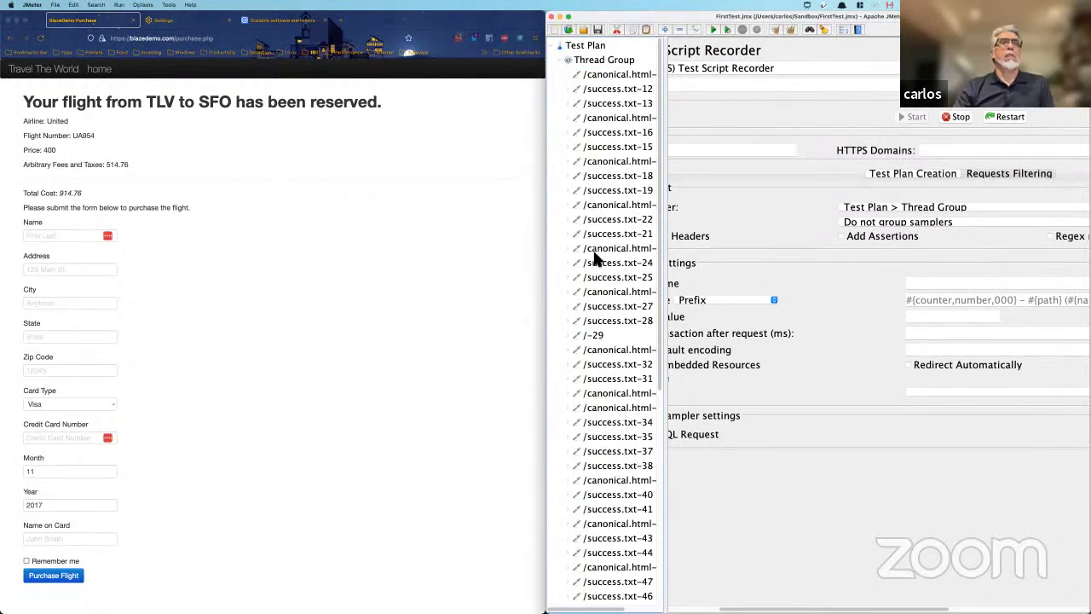
{"action": "scroll", "coordinate": [595, 256], "scroll_direction": "down", "scroll_amount": 8}
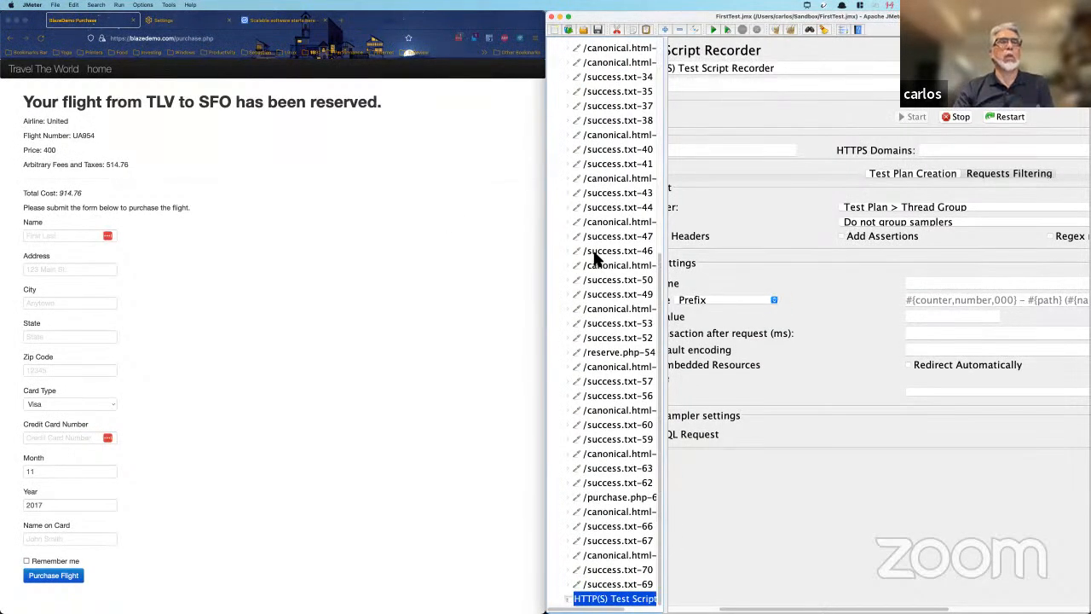
{"action": "scroll", "coordinate": [595, 252], "scroll_direction": "up", "scroll_amount": 8}
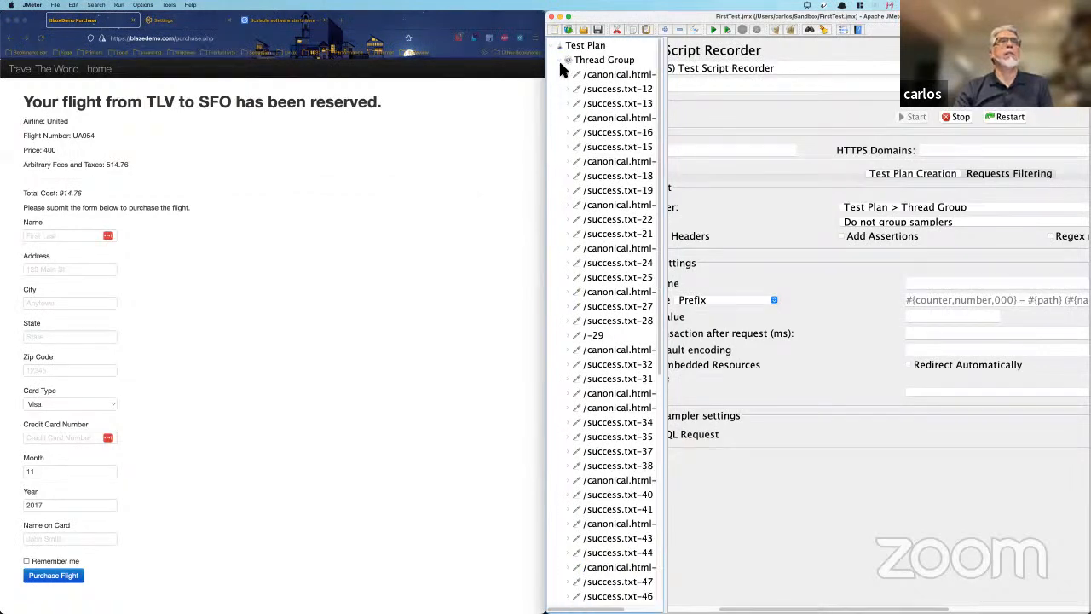
{"action": "left_click", "coordinate": [560, 60]}
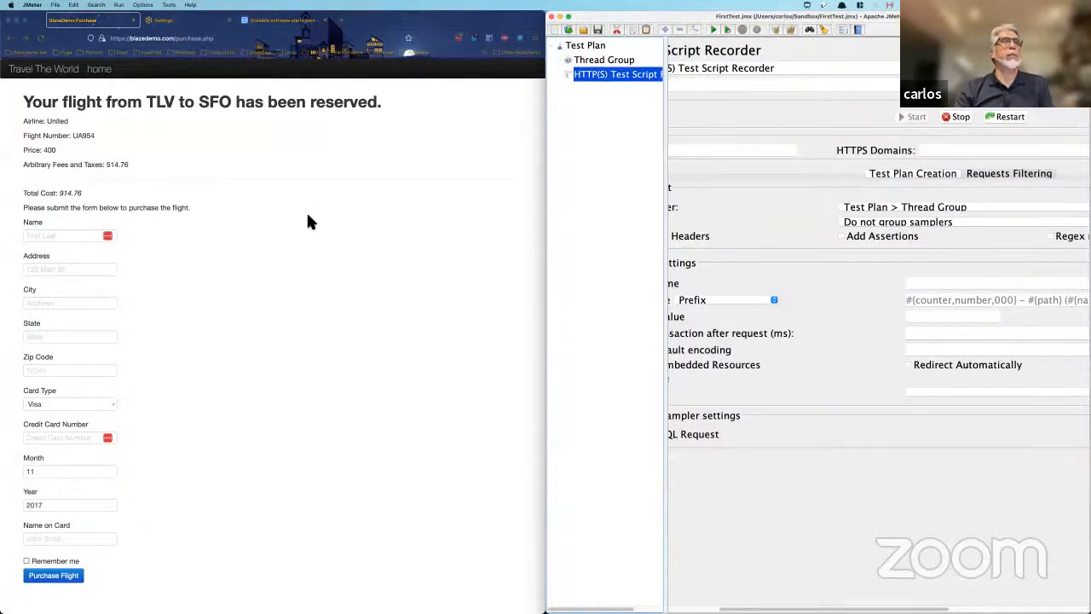
{"action": "left_click", "coordinate": [73, 239]}
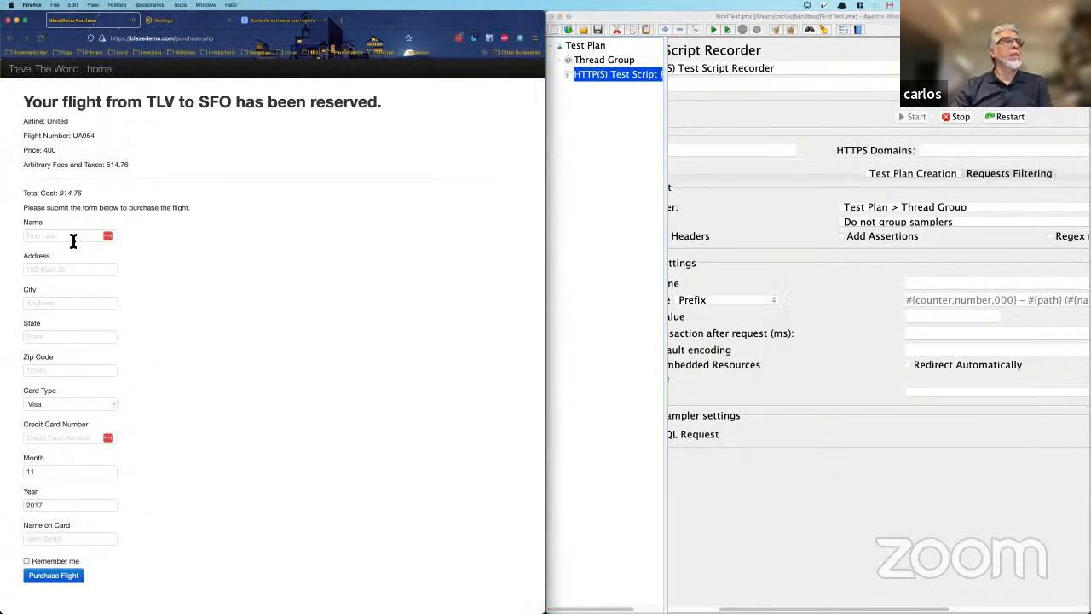
- Enter the passenger's name, street address and city on the purchase form
{"action": "left_click", "coordinate": [73, 239]}
{"action": "type", "text": "Cartlos"}
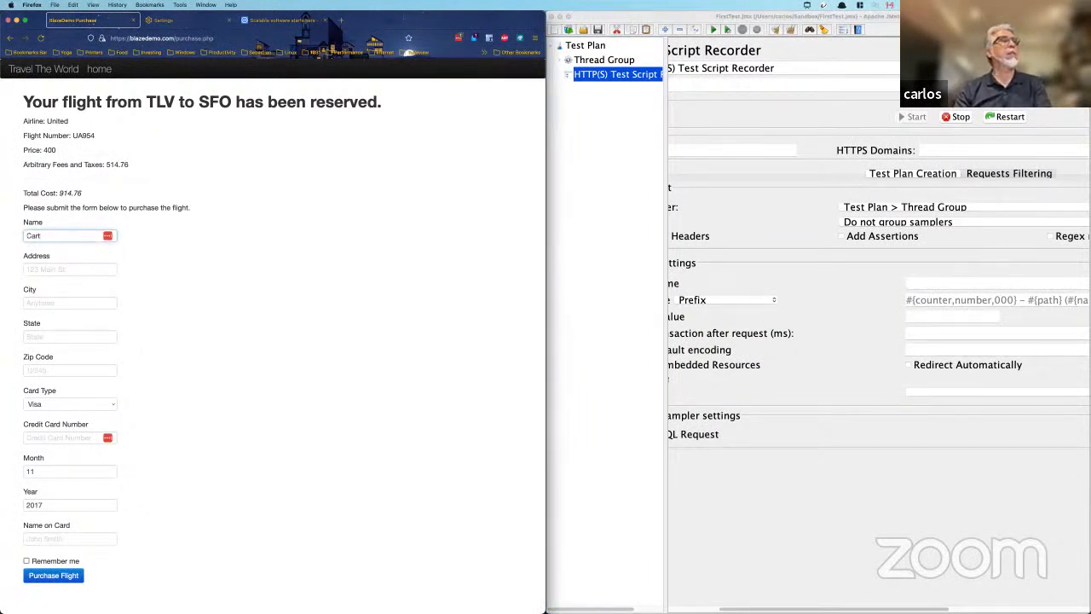
{"action": "key", "text": "BackSpace"}
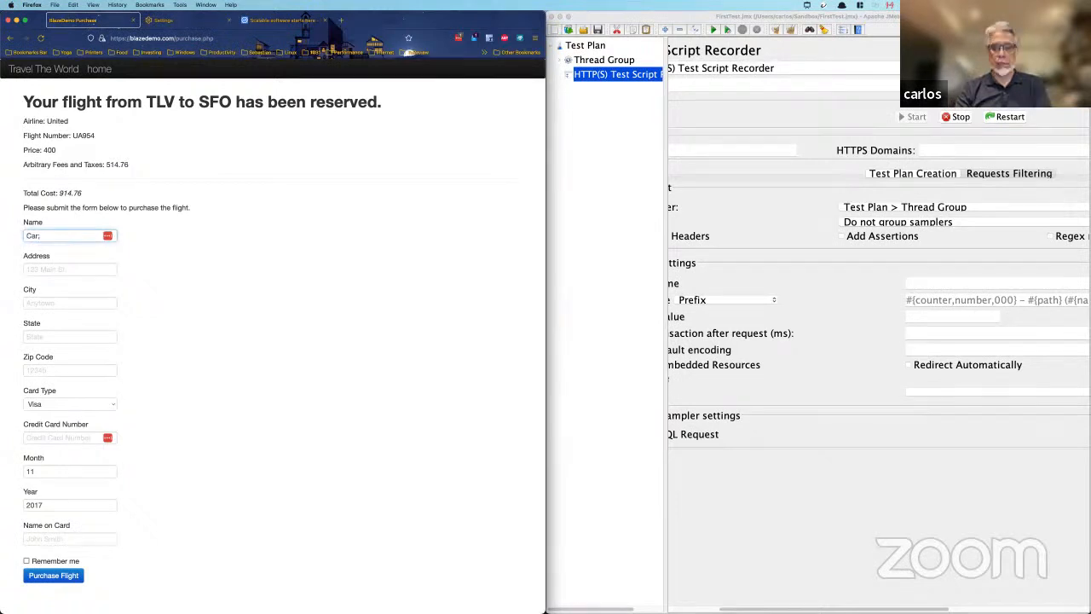
{"action": "type", "text": "los"}
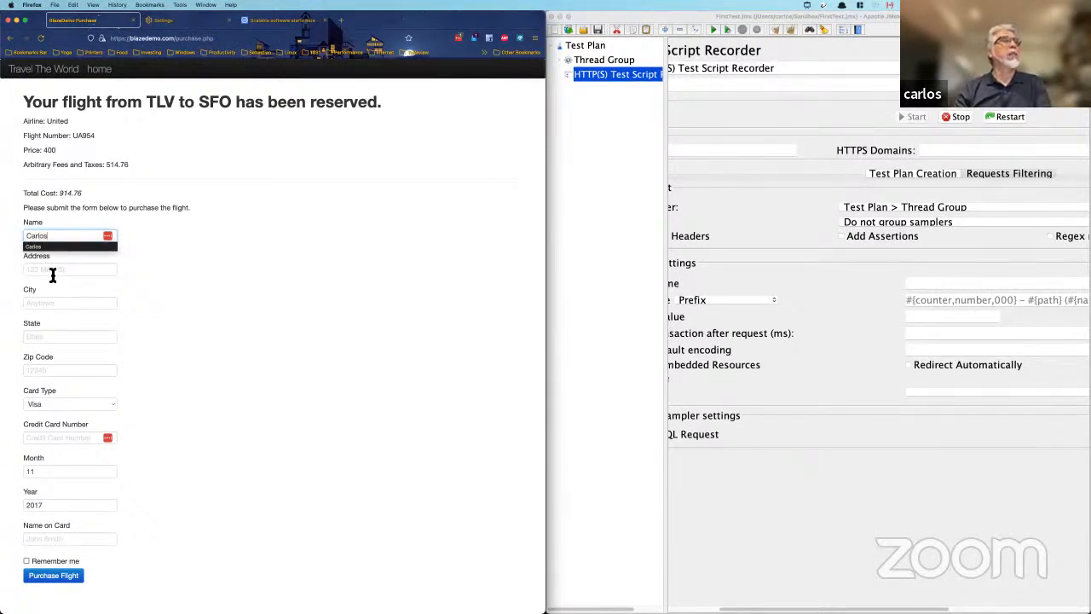
{"action": "left_click", "coordinate": [52, 272]}
{"action": "type", "text": "207 Mai"}
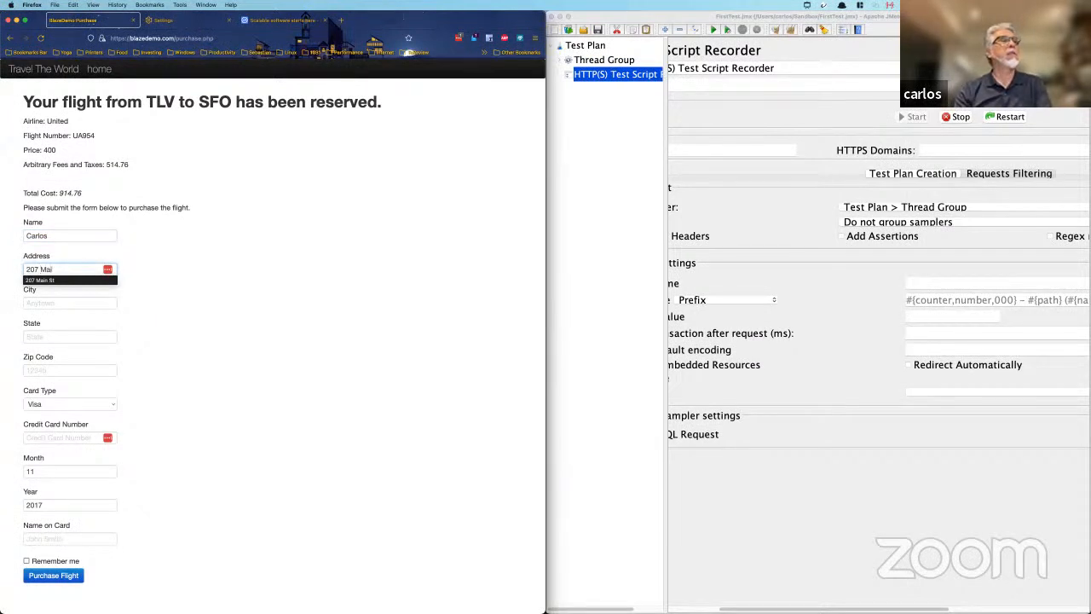
{"action": "left_click", "coordinate": [37, 278]}
{"action": "left_click", "coordinate": [68, 304]}
{"action": "type", "text": "My"}
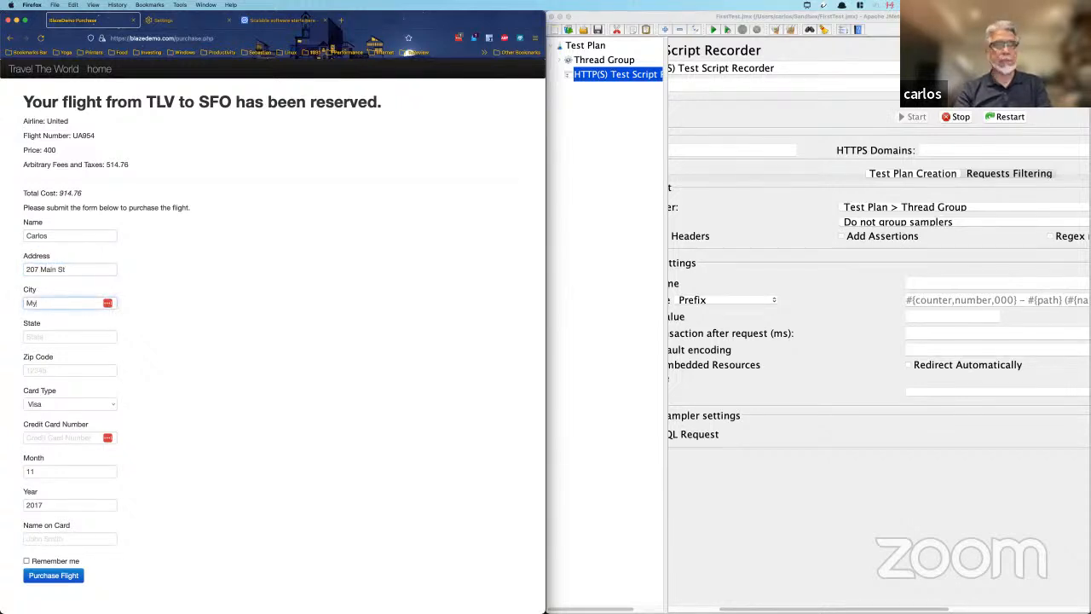
{"action": "type", "text": "Town"}
{"action": "key", "text": "BackSpace"}
{"action": "key", "text": "BackSpace"}
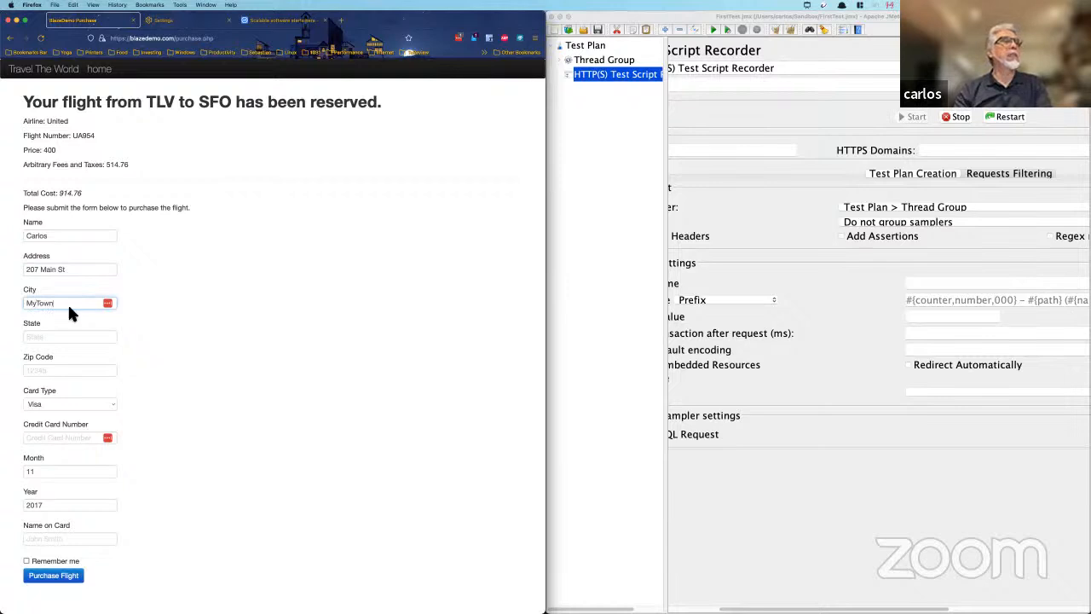
- Fill in the state, zip code, credit card number and name on card, then submit the purchase
{"action": "left_click", "coordinate": [74, 337]}
{"action": "type", "text": "NJ"}
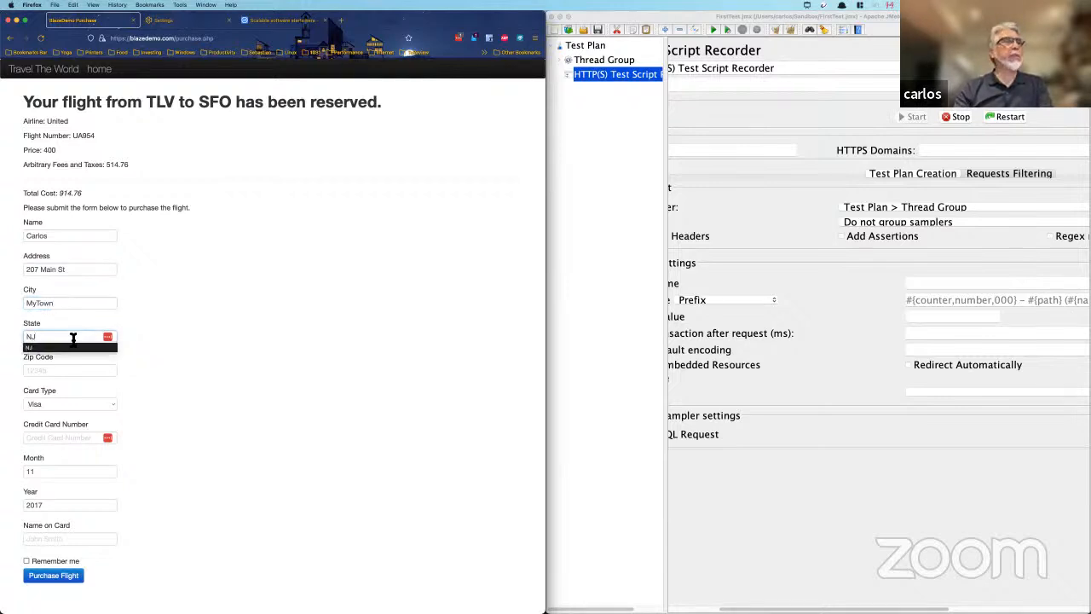
{"action": "left_click", "coordinate": [79, 375]}
{"action": "type", "text": "000001"}
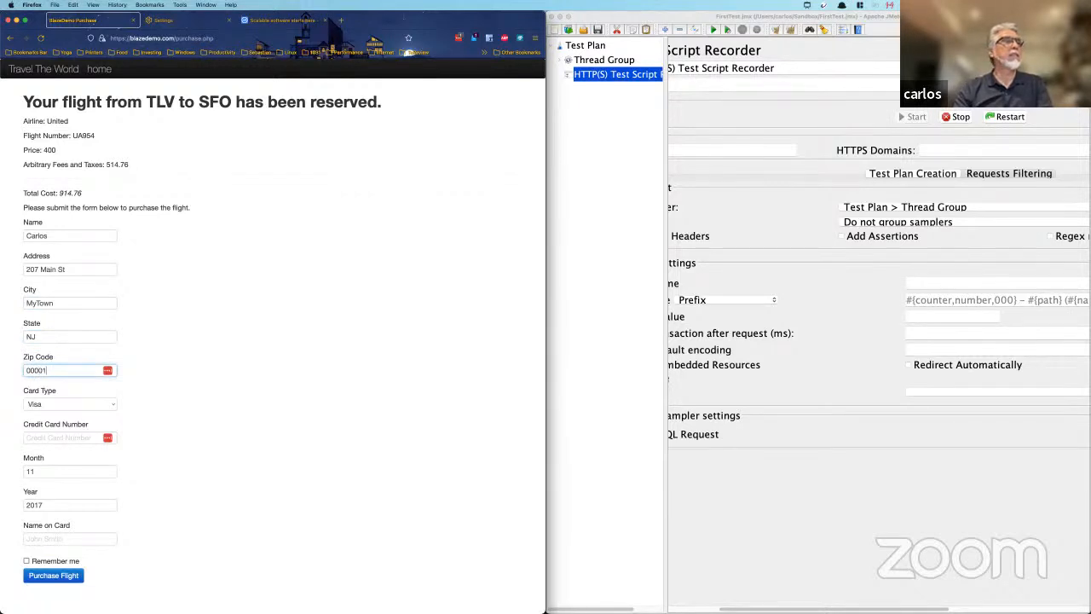
{"action": "left_click", "coordinate": [73, 438]}
{"action": "type", "text": "111111"}
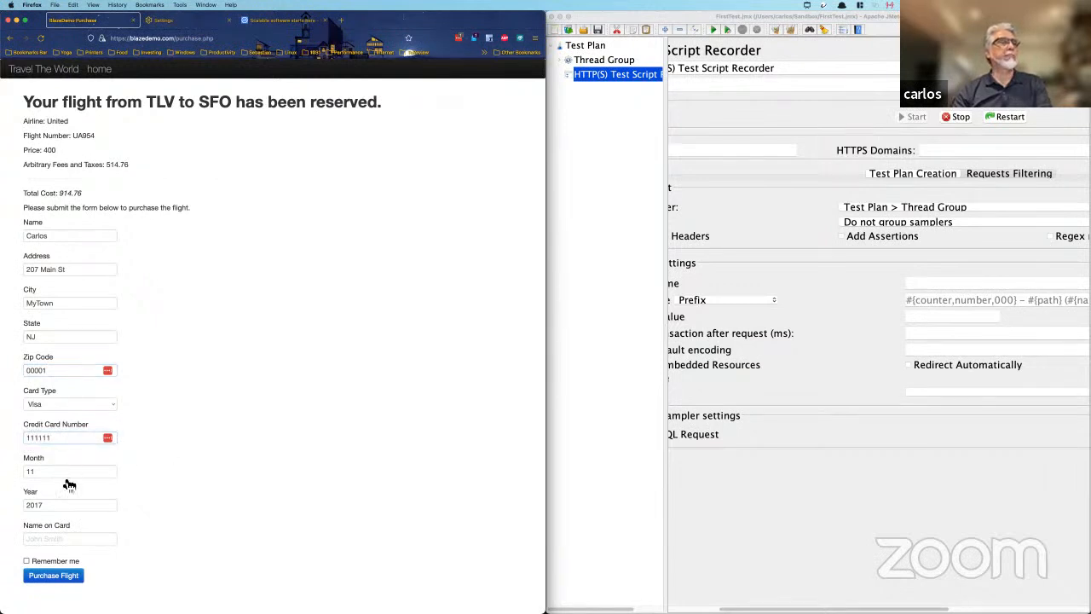
{"action": "left_click", "coordinate": [78, 537]}
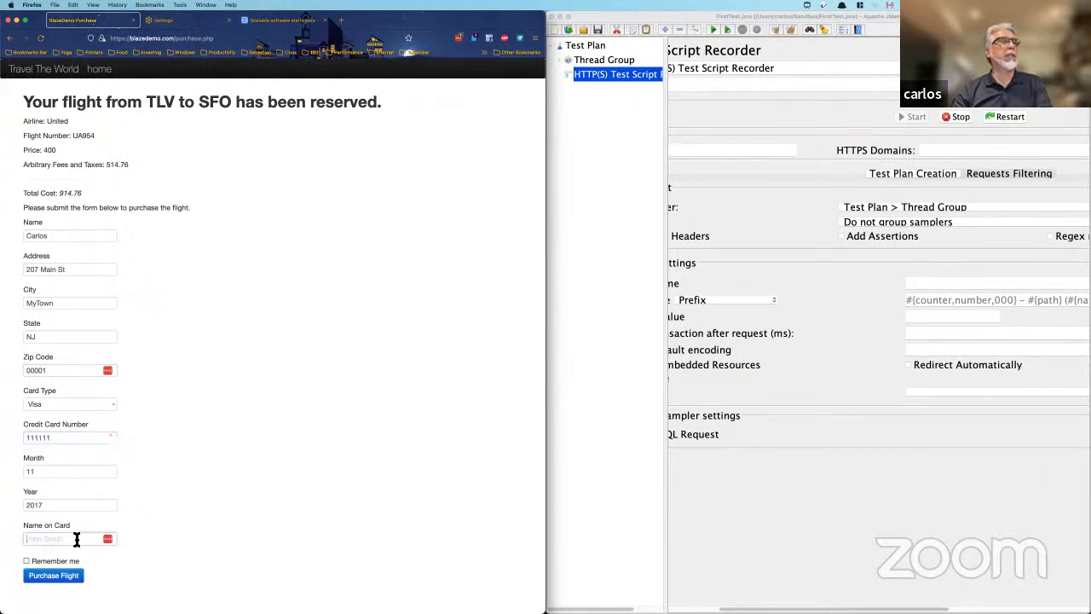
{"action": "type", "text": "Carlos"}
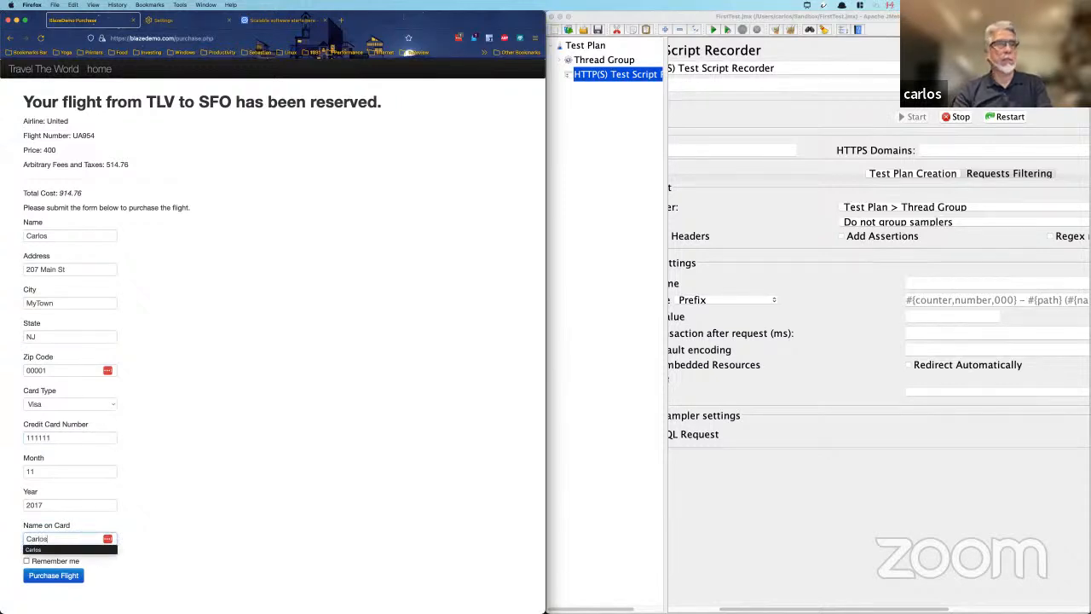
{"action": "left_click", "coordinate": [54, 576]}
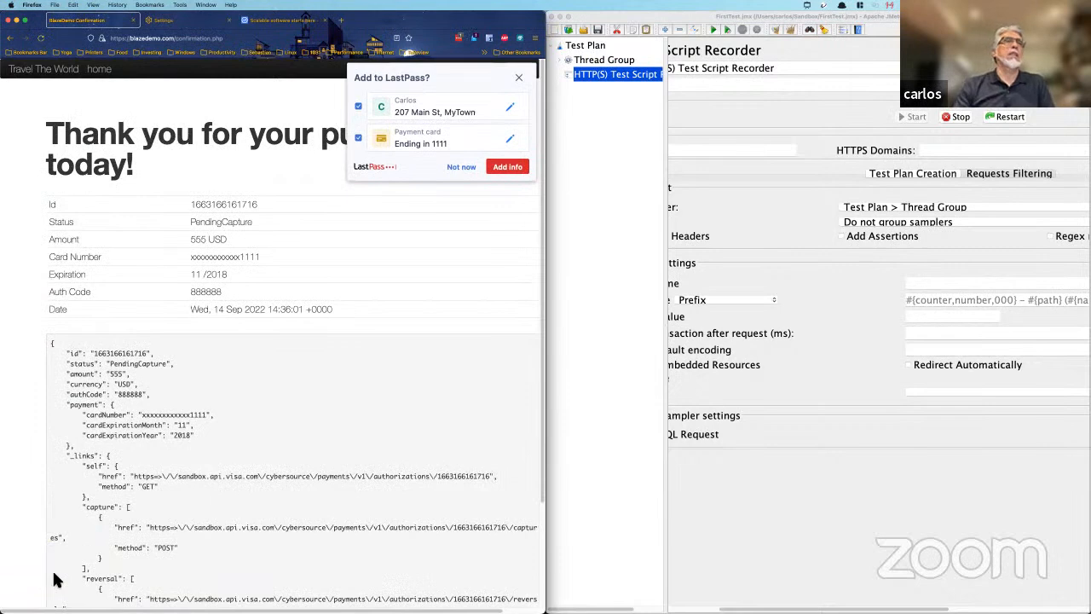
- Decline the password manager's save offer and stop the HTTP(S) Test Script Recorder
{"action": "left_click", "coordinate": [461, 167]}
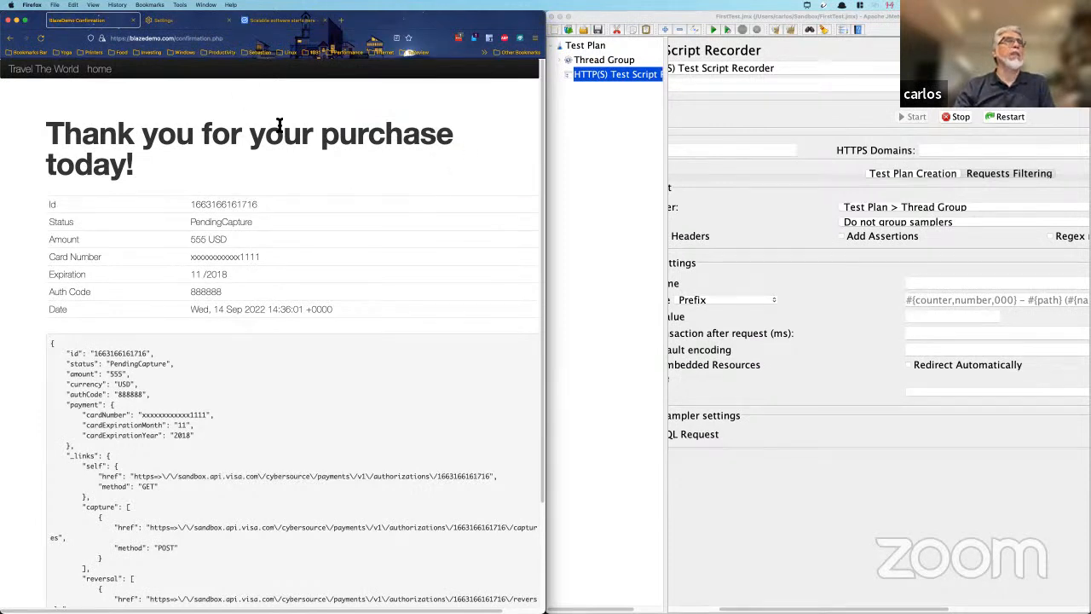
{"action": "left_click", "coordinate": [959, 121]}
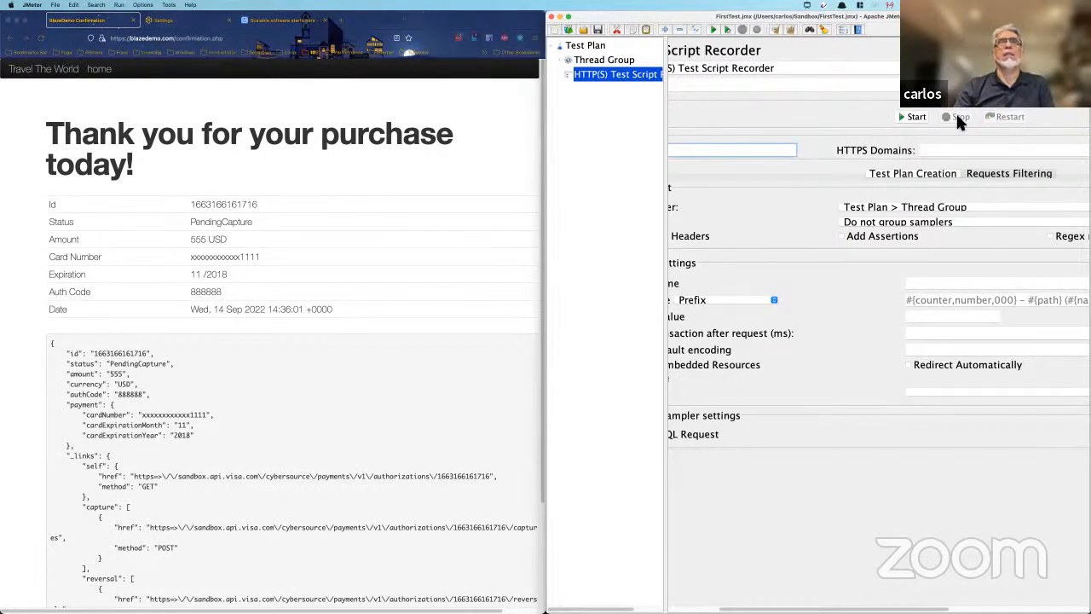
{"action": "left_click", "coordinate": [560, 60]}
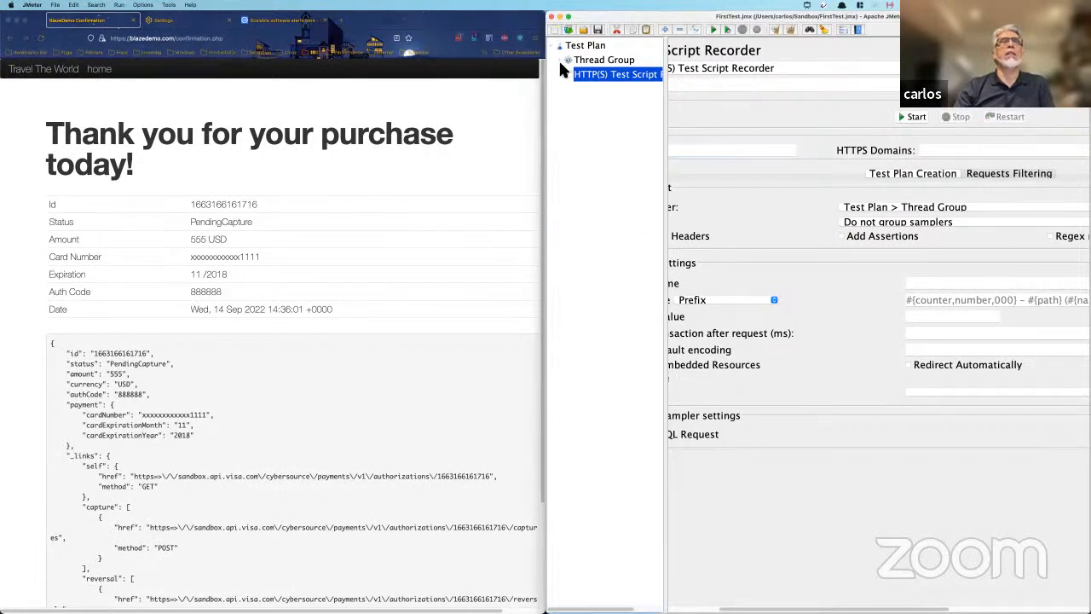
- Expand the Thread Group in a maximized JMeter window, listing samplers through /success.txt-113
{"action": "left_click", "coordinate": [560, 62]}
{"action": "left_click_drag", "start_coordinate": [658, 134], "coordinate": [645, 107]}
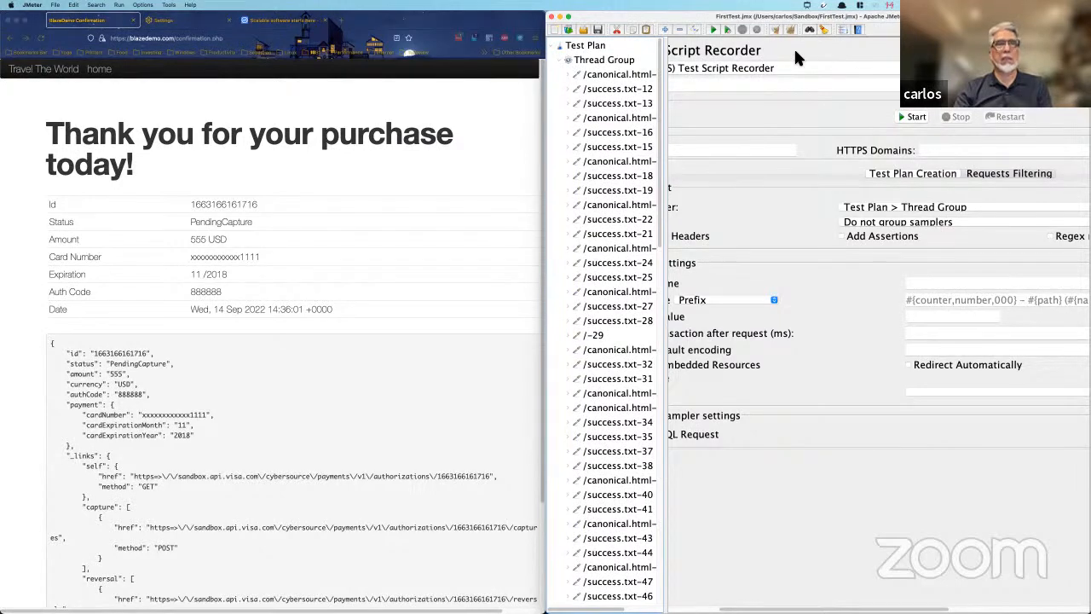
{"action": "key", "text": "ctrl+alt+Left"}
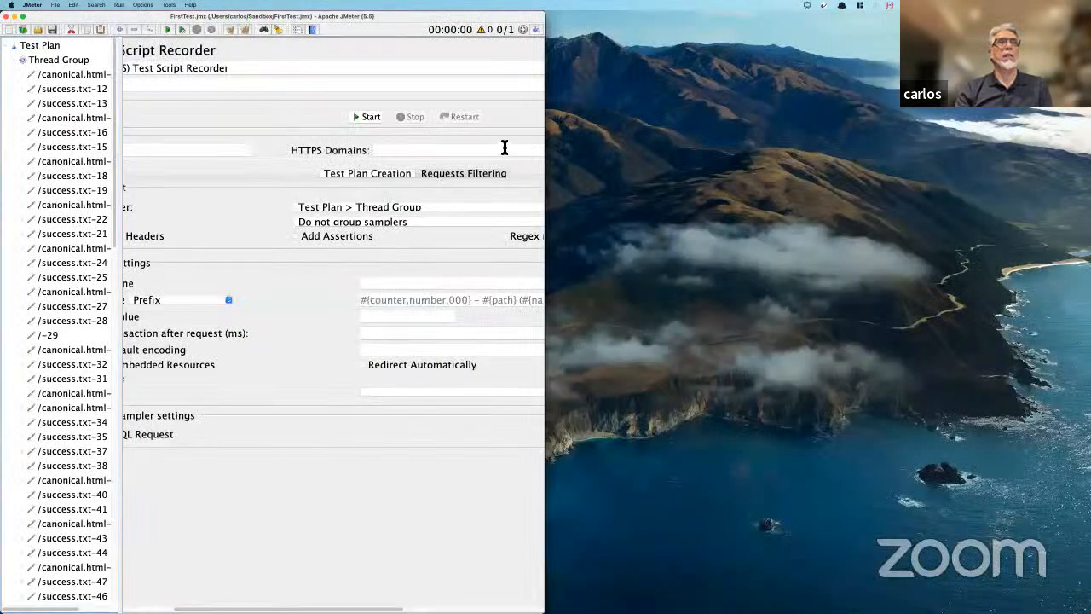
{"action": "key", "text": "ctrl+alt+Return"}
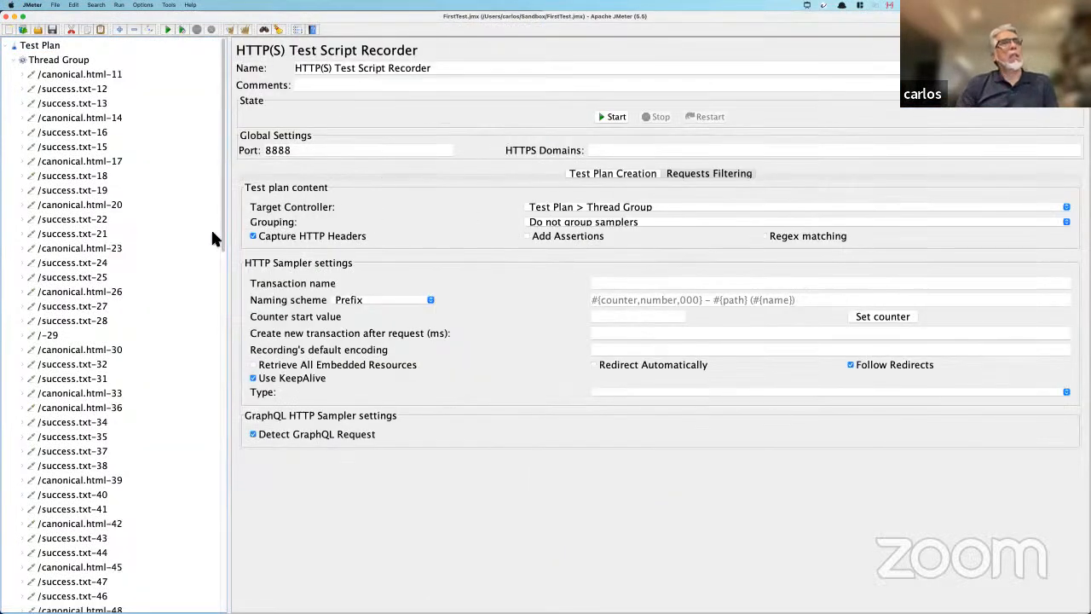
{"action": "left_click_drag", "start_coordinate": [223, 177], "coordinate": [200, 223]}
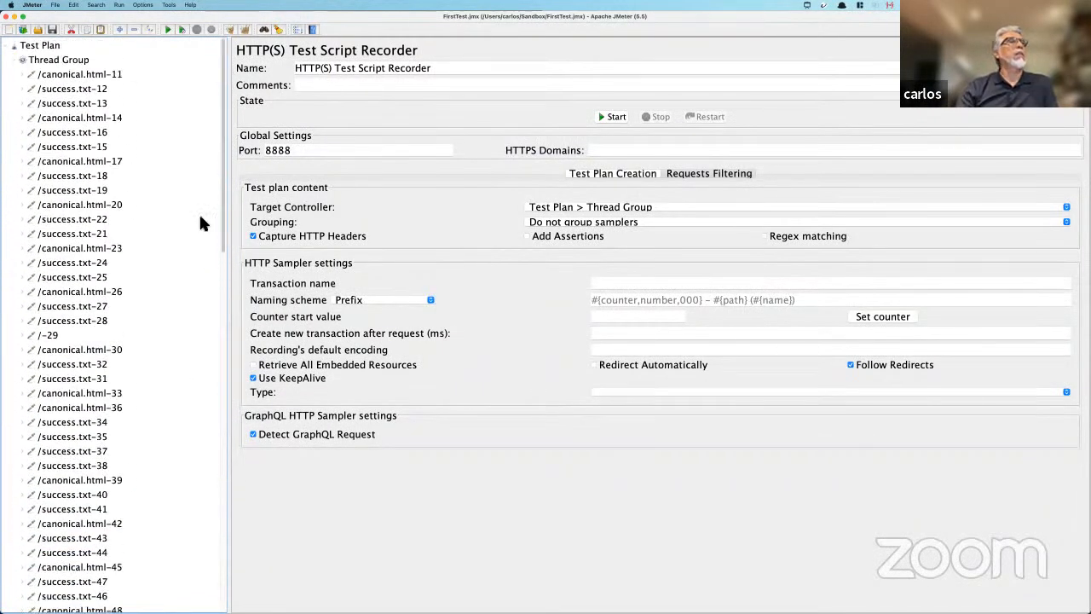
- Expand /canonical.html-11 and /success.txt-12 and view the recorded HTTP Header Manager
{"action": "left_click", "coordinate": [23, 76]}
{"action": "left_click", "coordinate": [23, 76]}
{"action": "left_click", "coordinate": [23, 76]}
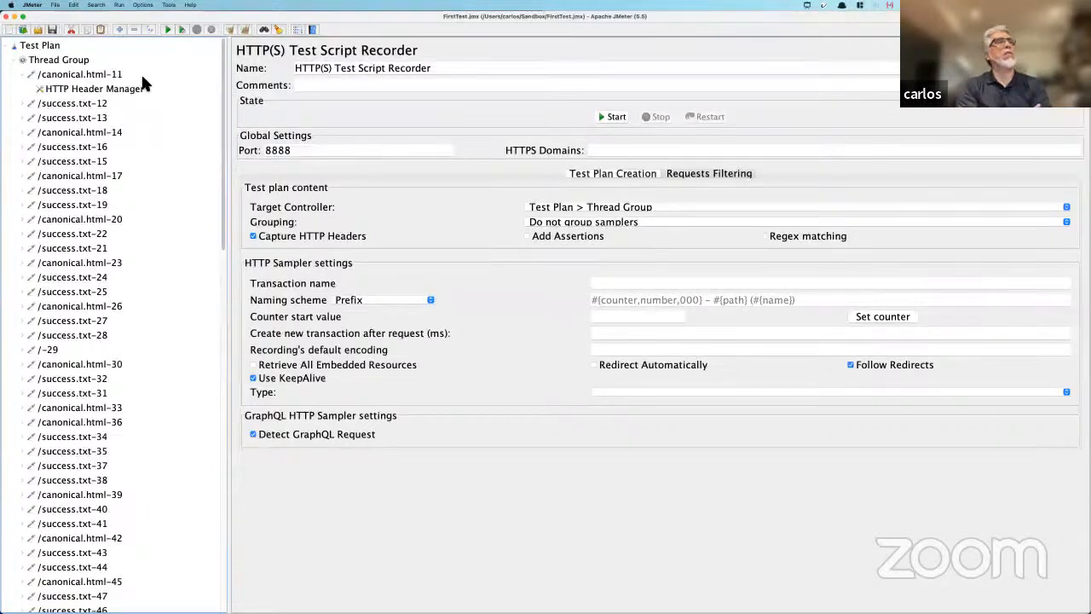
{"action": "left_click", "coordinate": [24, 103]}
{"action": "left_click", "coordinate": [80, 119]}
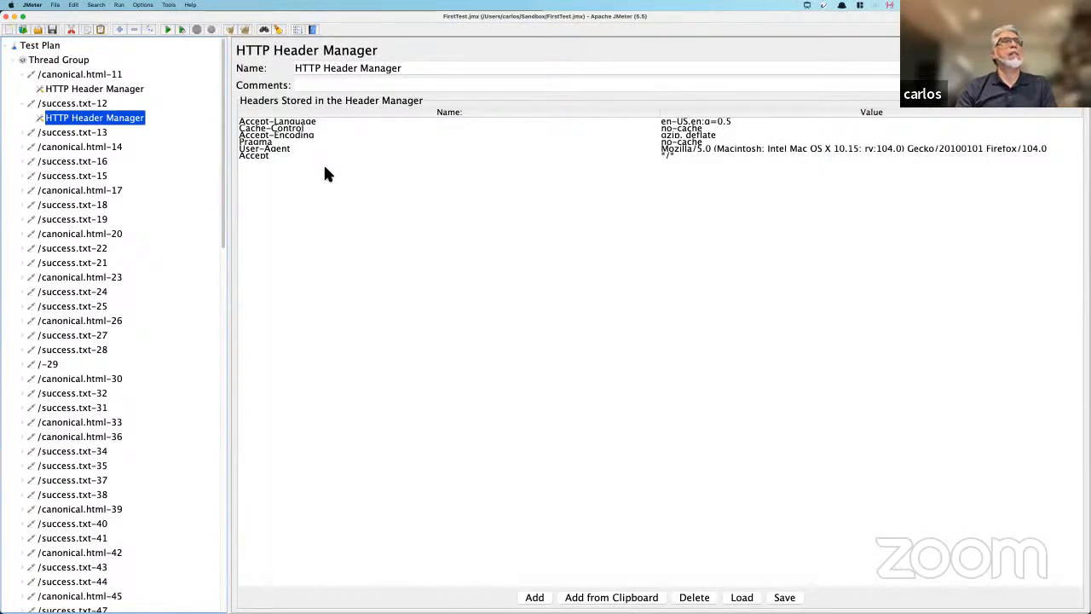
- Select /success.txt-12 to view its GET request to detectportal.firefox.com for /success.txt
{"action": "left_click", "coordinate": [24, 105]}
{"action": "scroll", "coordinate": [102, 207], "scroll_direction": "down", "scroll_amount": 6}
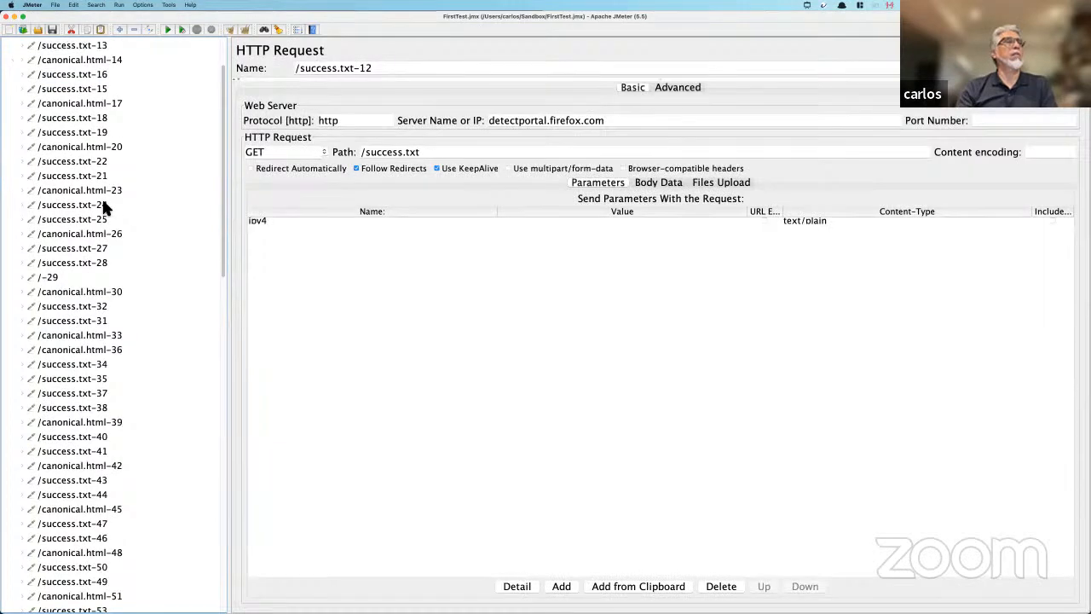
{"action": "scroll", "coordinate": [106, 196], "scroll_direction": "up", "scroll_amount": 6}
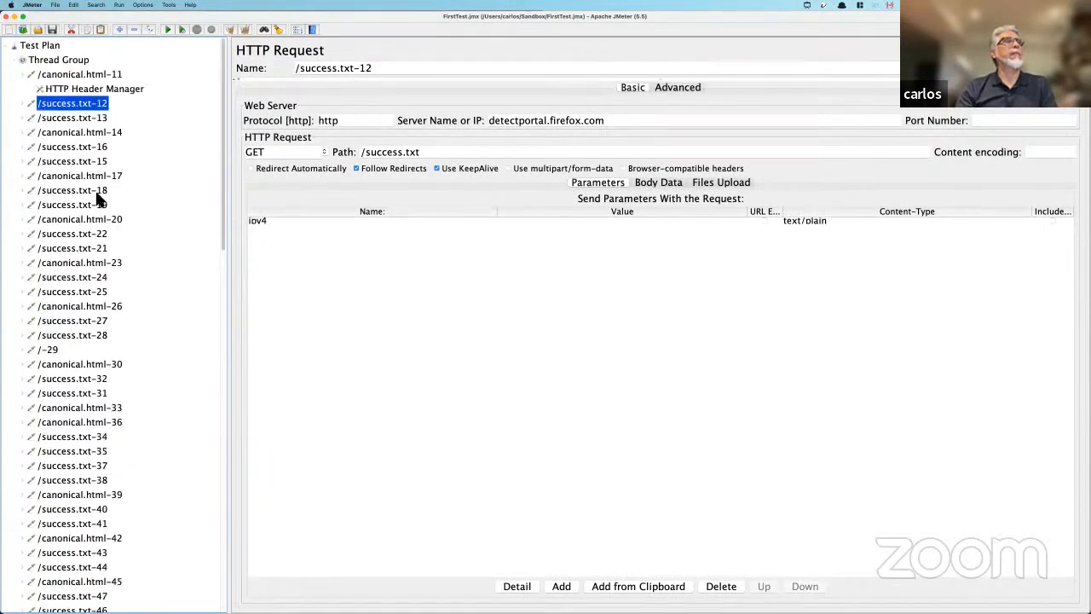
{"action": "scroll", "coordinate": [111, 196], "scroll_direction": "down", "scroll_amount": 1}
{"action": "scroll", "coordinate": [108, 185], "scroll_direction": "up", "scroll_amount": 1}
{"action": "scroll", "coordinate": [108, 186], "scroll_direction": "down", "scroll_amount": 17}
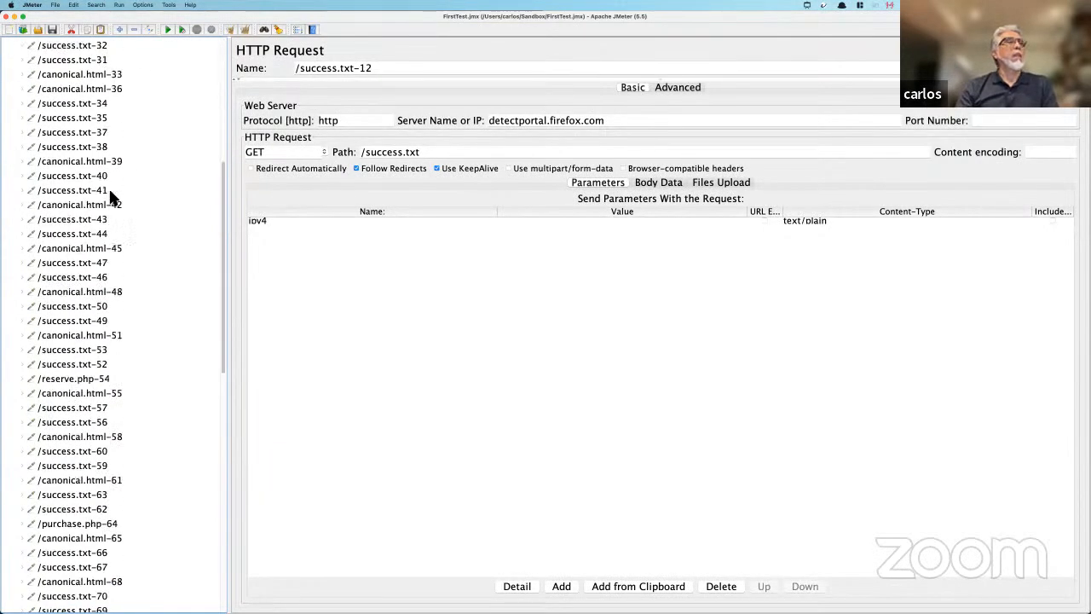
{"action": "scroll", "coordinate": [108, 187], "scroll_direction": "down", "scroll_amount": 6}
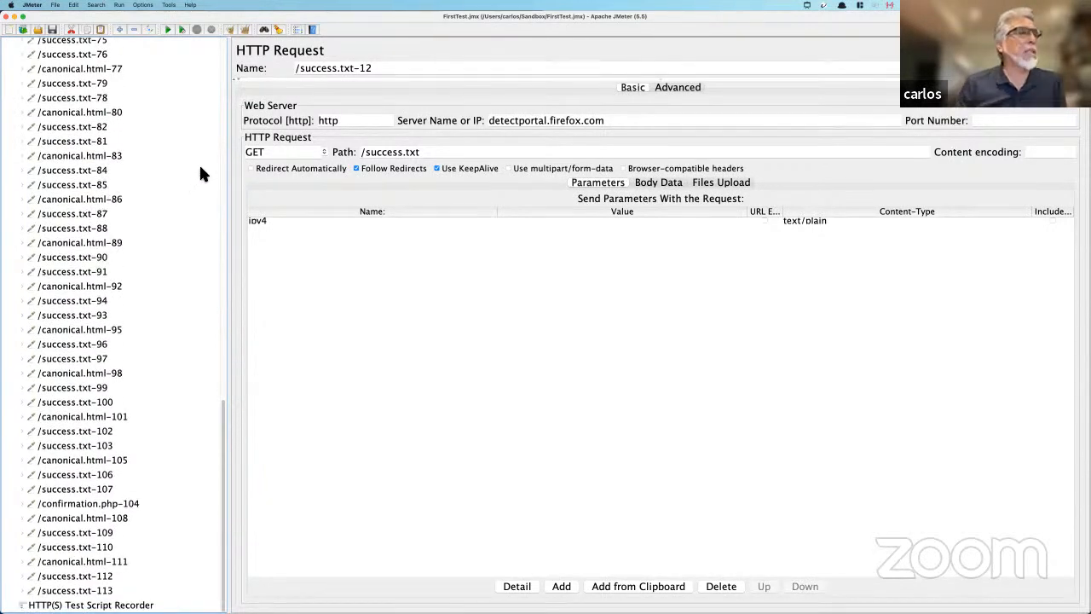
{"action": "scroll", "coordinate": [201, 167], "scroll_direction": "up", "scroll_amount": 20}
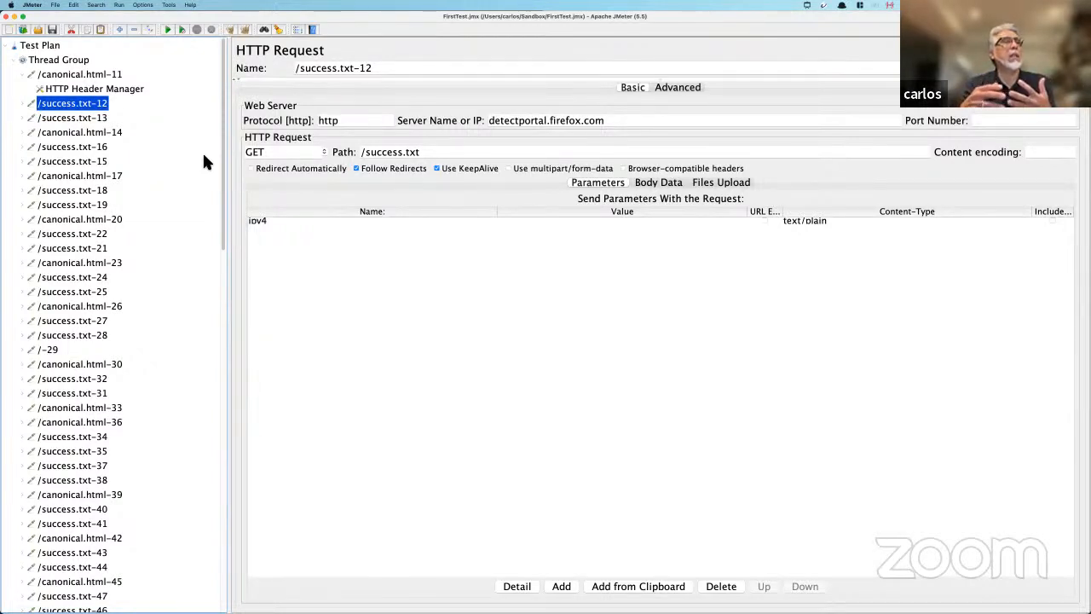
{"action": "scroll", "coordinate": [195, 128], "scroll_direction": "down", "scroll_amount": 4}
{"action": "scroll", "coordinate": [195, 130], "scroll_direction": "down", "scroll_amount": 15}
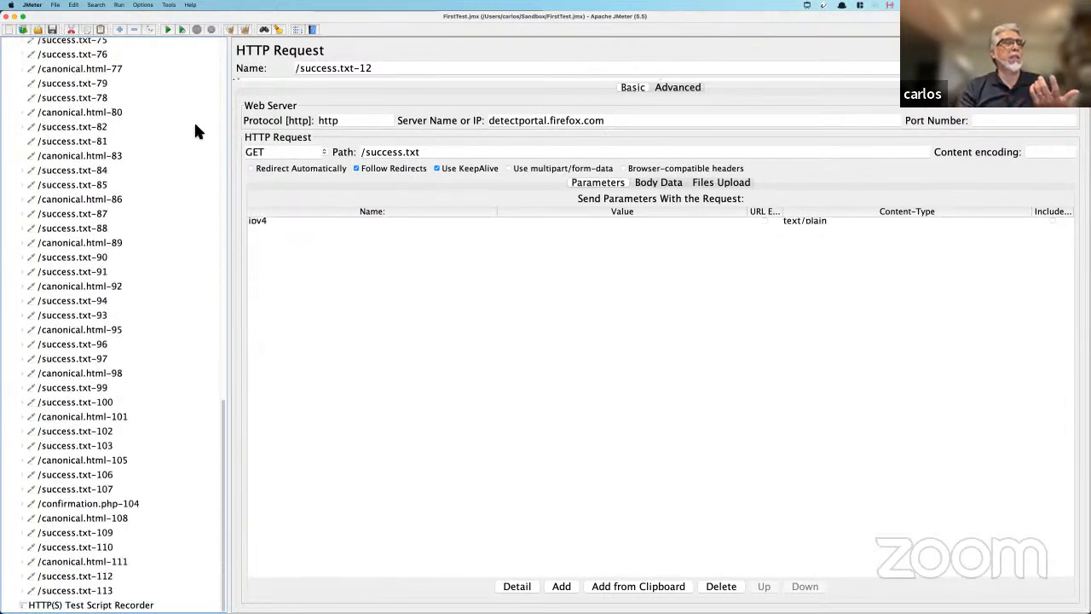
{"action": "scroll", "coordinate": [195, 128], "scroll_direction": "up", "scroll_amount": 20}
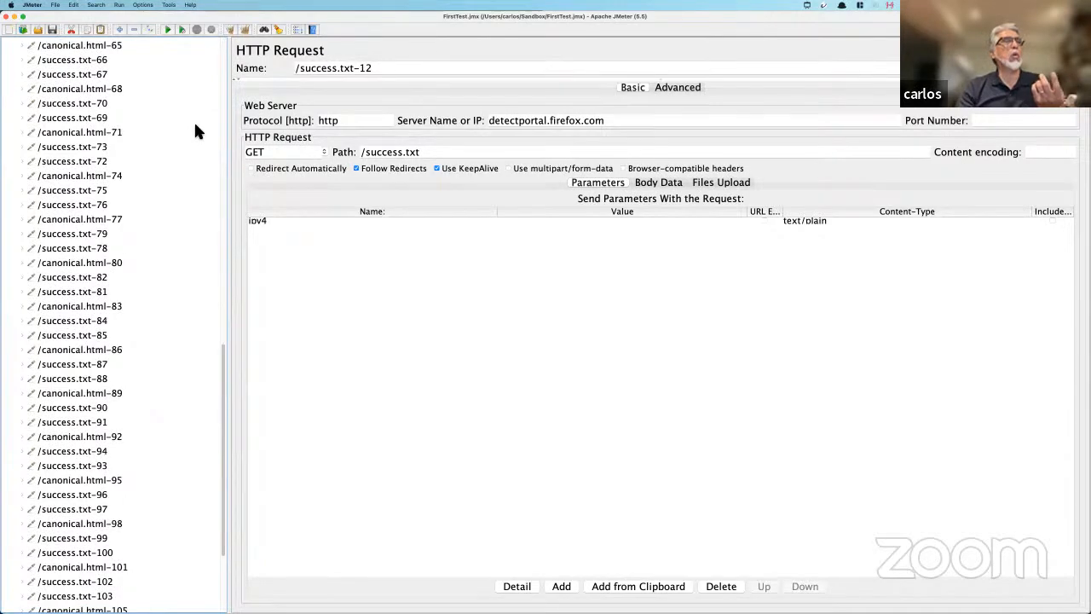
{"action": "scroll", "coordinate": [195, 131], "scroll_direction": "up", "scroll_amount": 1}
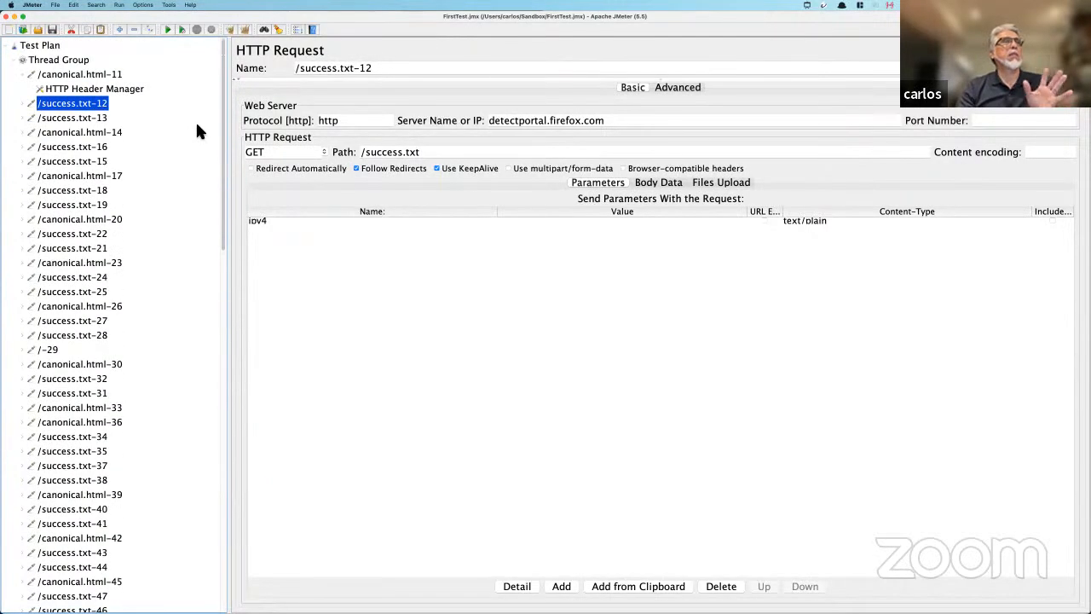
- Collapse /canonical.html-11 and the Thread Group to show 1 thread, 1 s ramp-up, 1 loop
{"action": "left_click", "coordinate": [23, 75]}
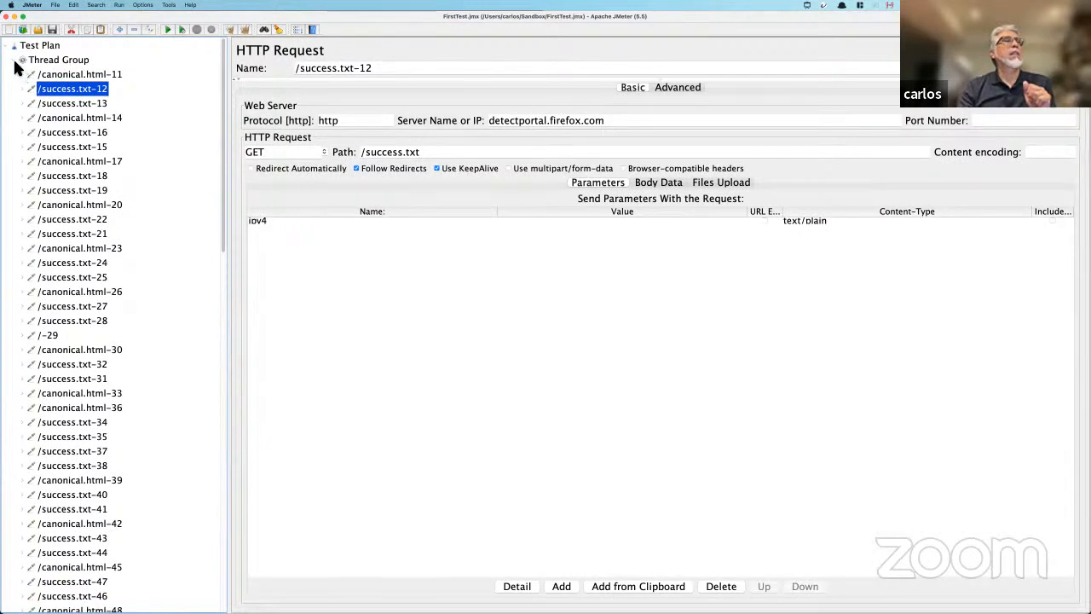
{"action": "left_click", "coordinate": [21, 61]}
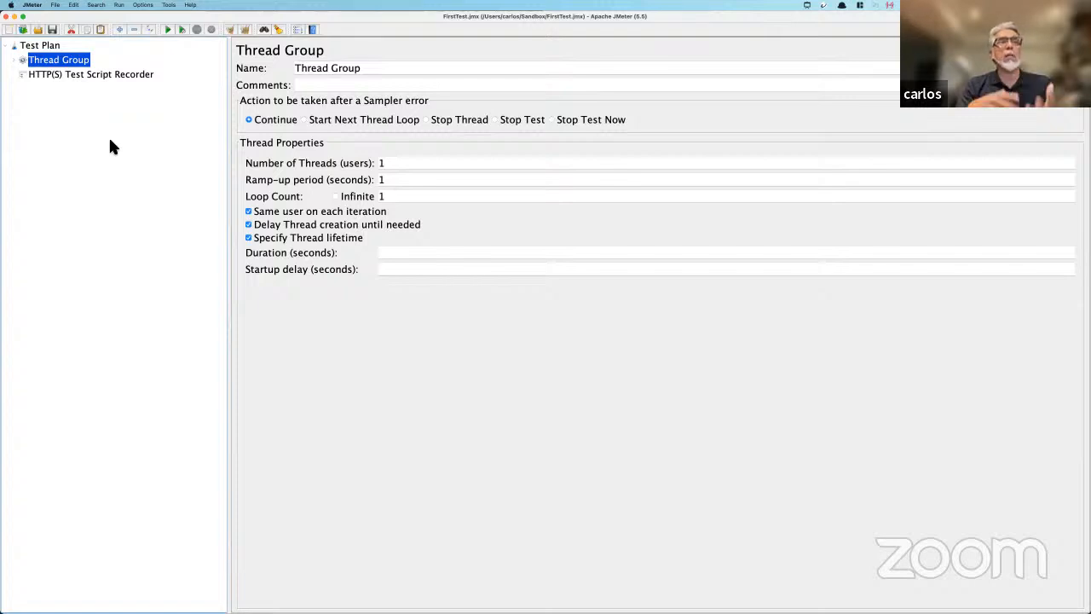
- Add a View Results Tree listener to the Thread Group
{"action": "right_click", "coordinate": [67, 64]}
{"action": "mouse_move", "coordinate": [166, 69]}
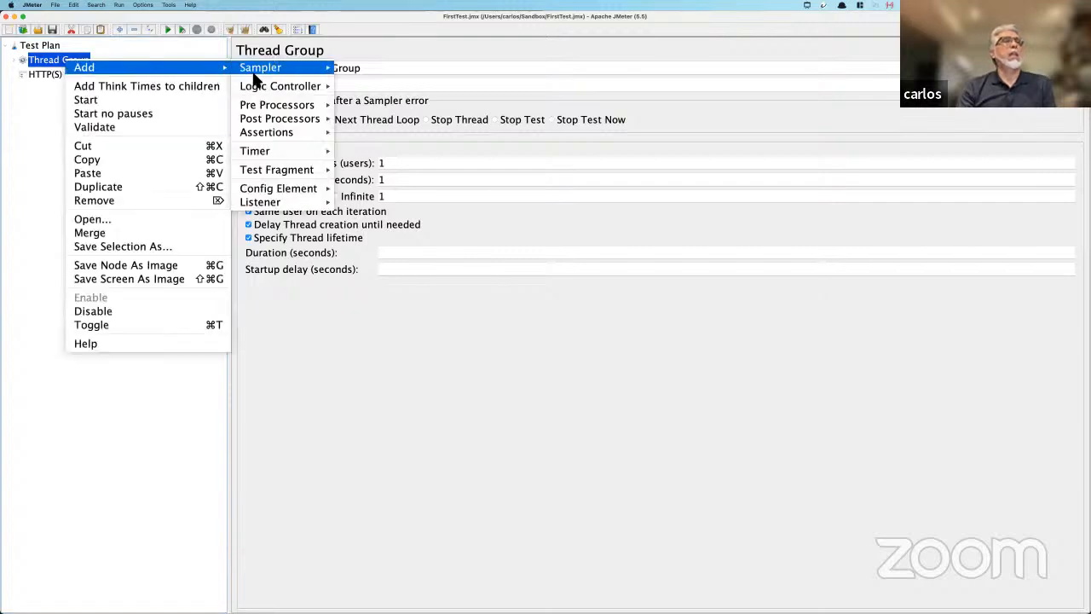
{"action": "mouse_move", "coordinate": [270, 210]}
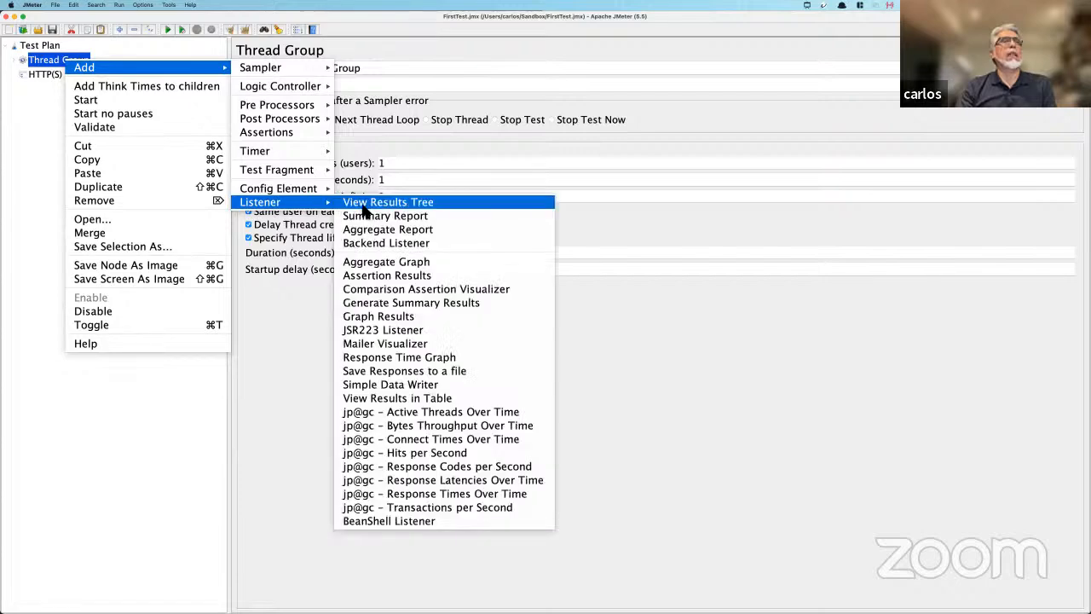
{"action": "left_click", "coordinate": [363, 204]}
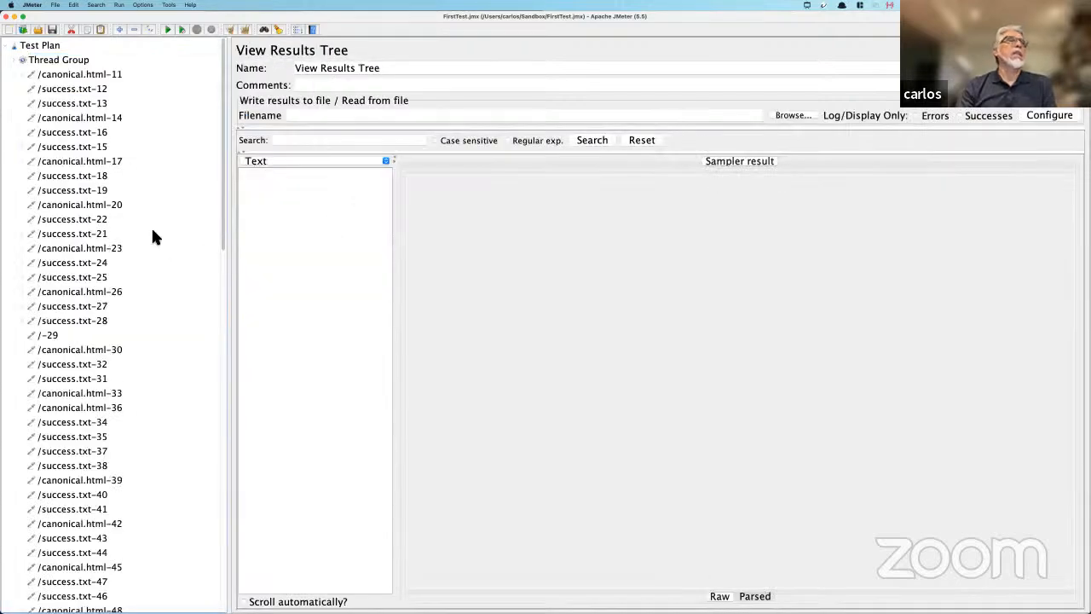
- Add a Summary Report listener after it, showing 0 samples
{"action": "double_click", "coordinate": [20, 60]}
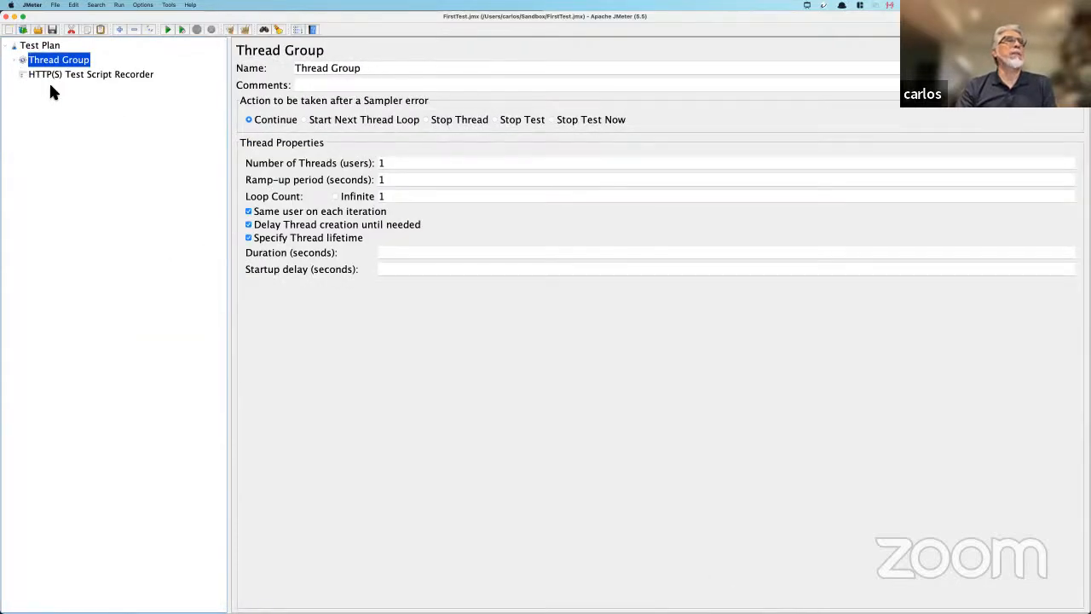
{"action": "right_click", "coordinate": [71, 62]}
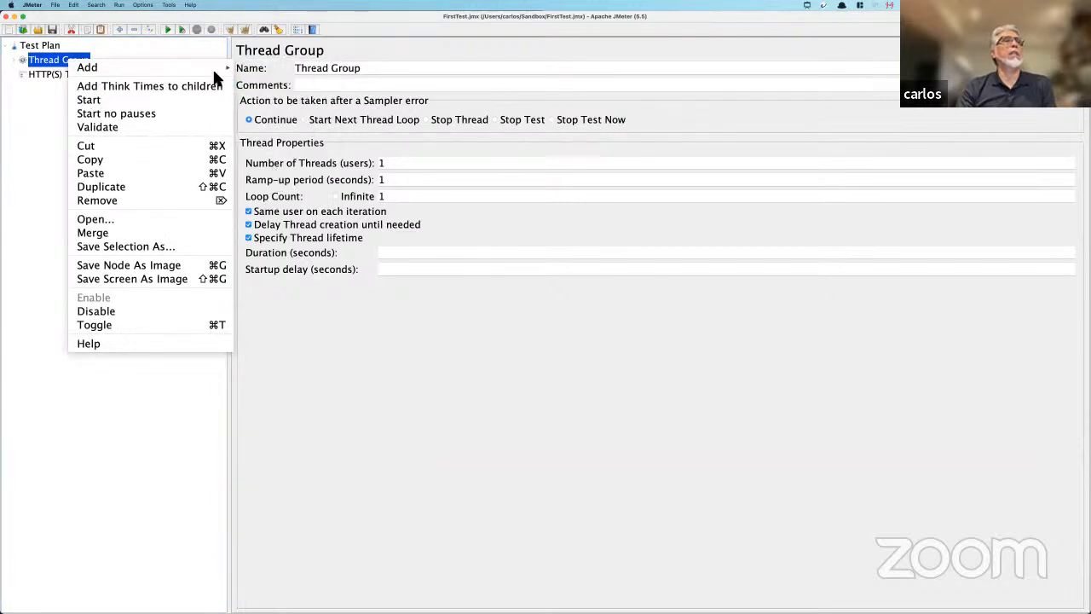
{"action": "mouse_move", "coordinate": [213, 68]}
{"action": "mouse_move", "coordinate": [294, 174]}
{"action": "mouse_move", "coordinate": [262, 202]}
{"action": "left_click", "coordinate": [385, 213]}
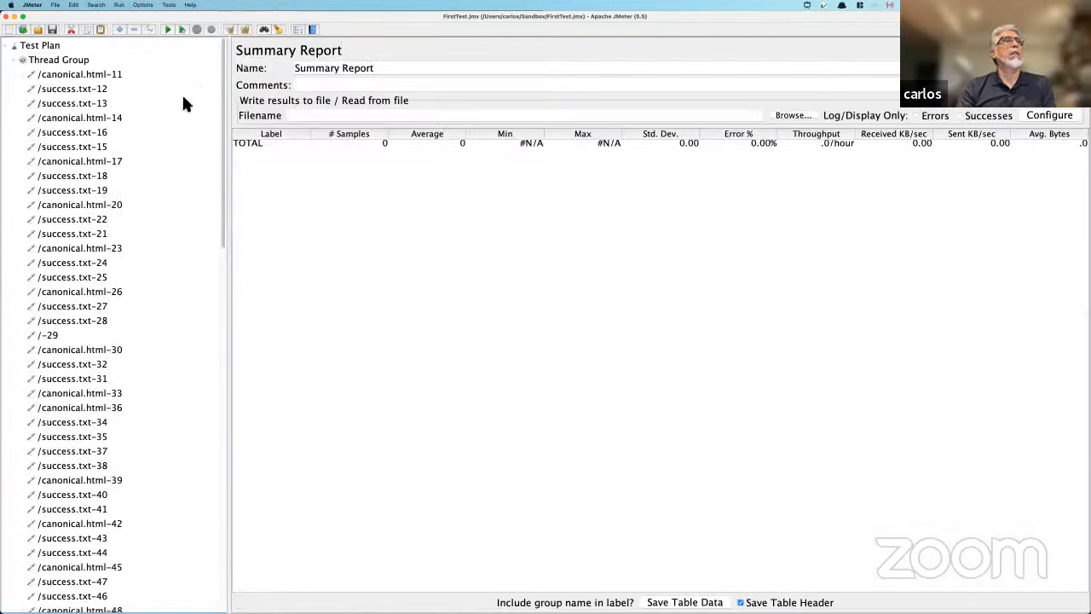
{"action": "scroll", "coordinate": [113, 136], "scroll_direction": "down", "scroll_amount": 15}
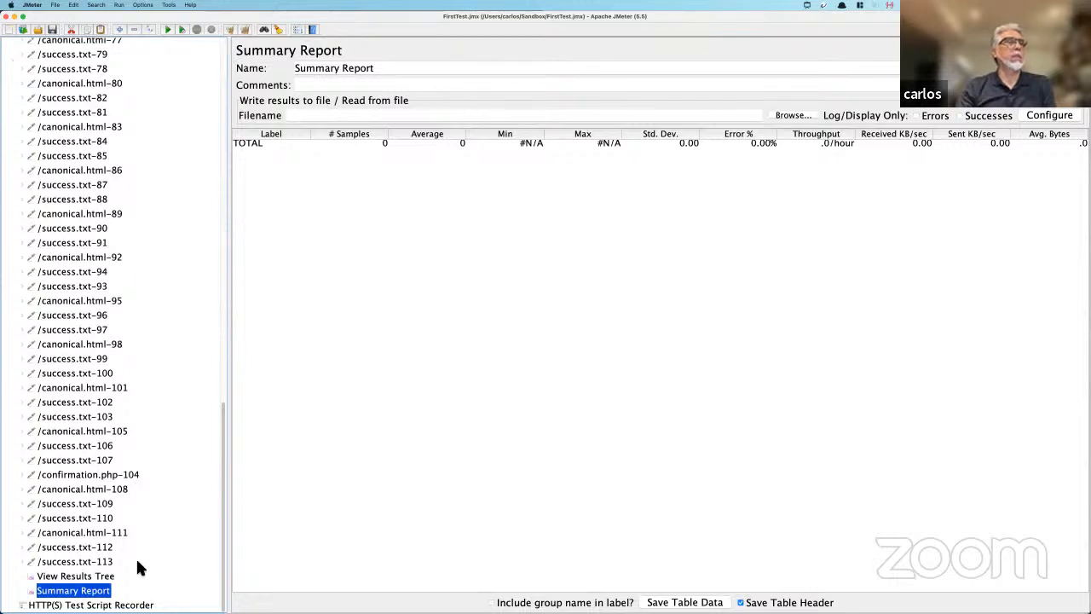
{"action": "scroll", "coordinate": [101, 578], "scroll_direction": "up", "scroll_amount": 8}
{"action": "scroll", "coordinate": [101, 577], "scroll_direction": "up", "scroll_amount": 15}
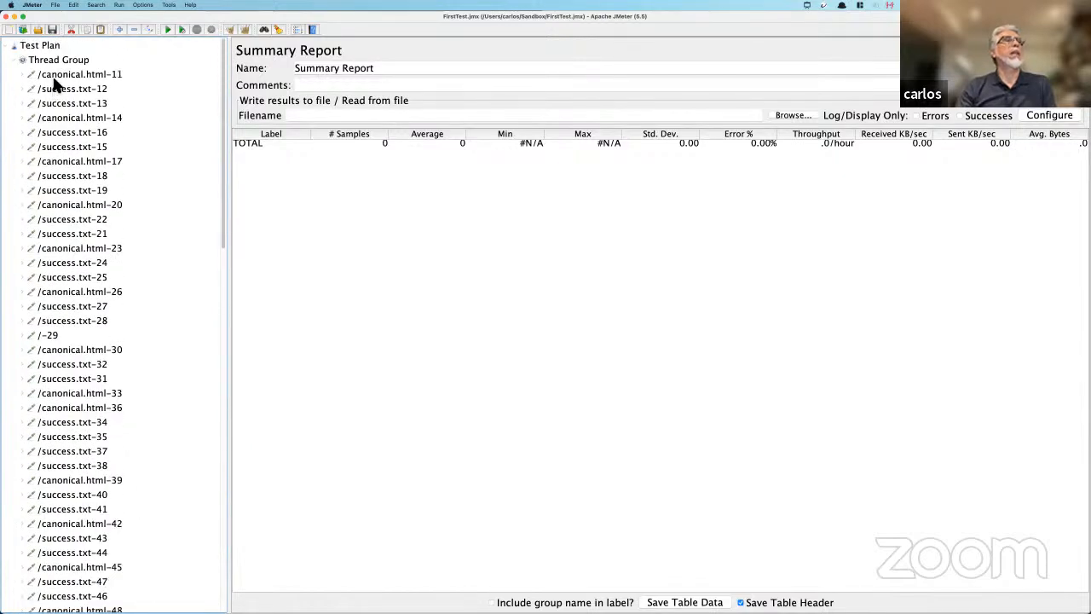
- Browse the Test Plan actions without adding anything and view the View Results Tree listener
{"action": "right_click", "coordinate": [49, 48]}
{"action": "mouse_move", "coordinate": [151, 57]}
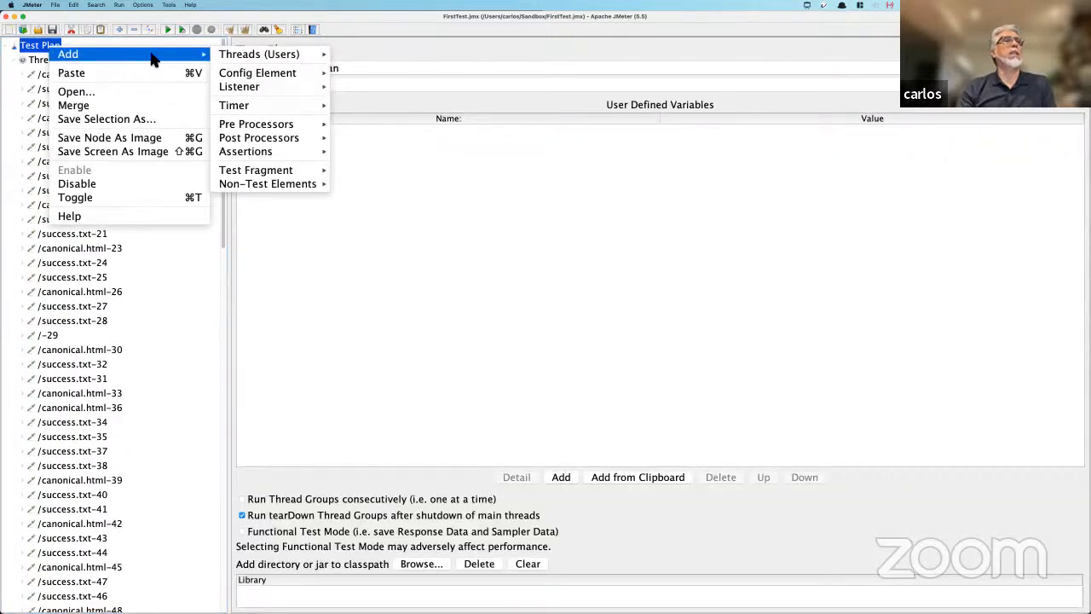
{"action": "left_click", "coordinate": [12, 81]}
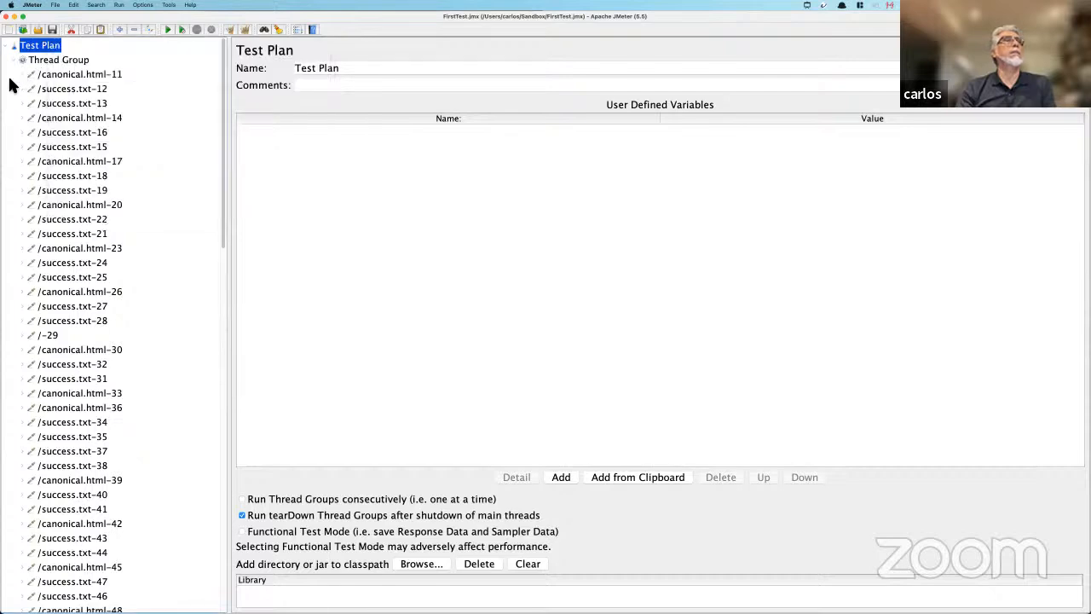
{"action": "scroll", "coordinate": [105, 146], "scroll_direction": "down", "scroll_amount": 10}
{"action": "scroll", "coordinate": [105, 146], "scroll_direction": "down", "scroll_amount": 10}
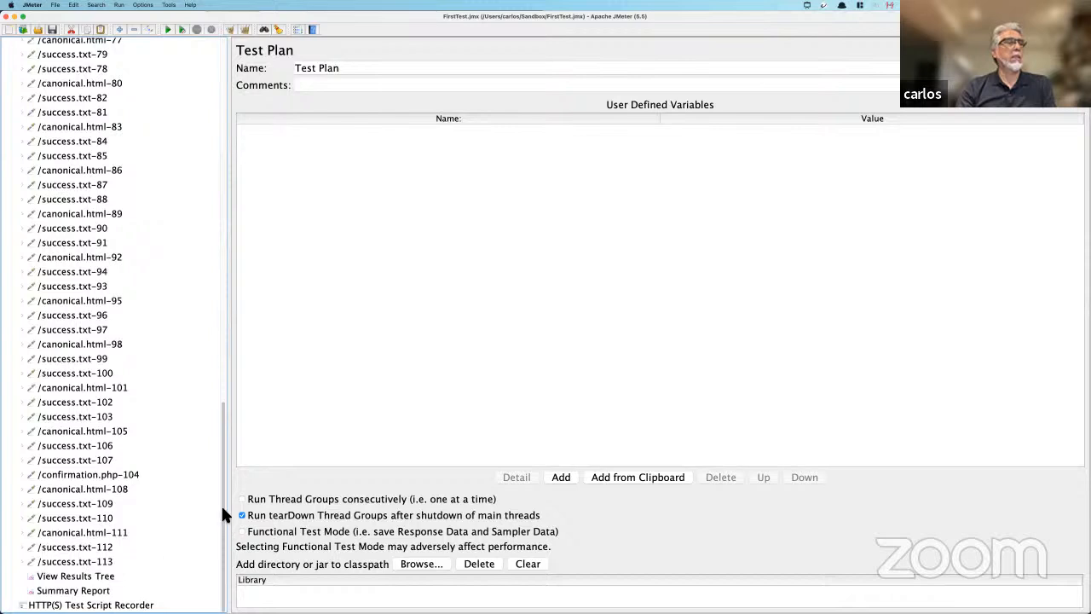
{"action": "left_click", "coordinate": [87, 576]}
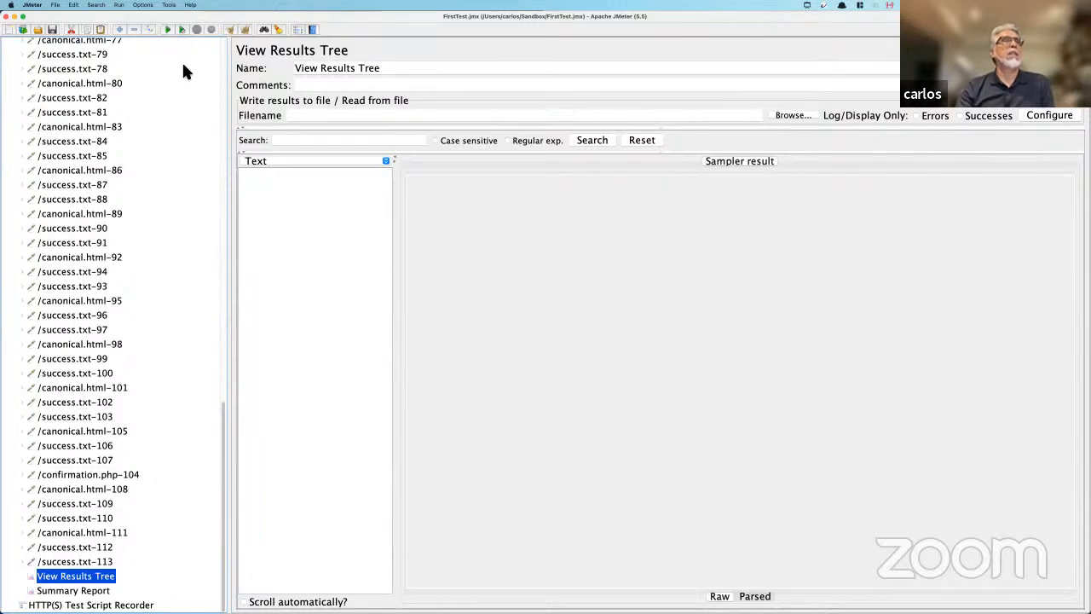
{"action": "left_click_drag", "start_coordinate": [220, 407], "coordinate": [196, 32]}
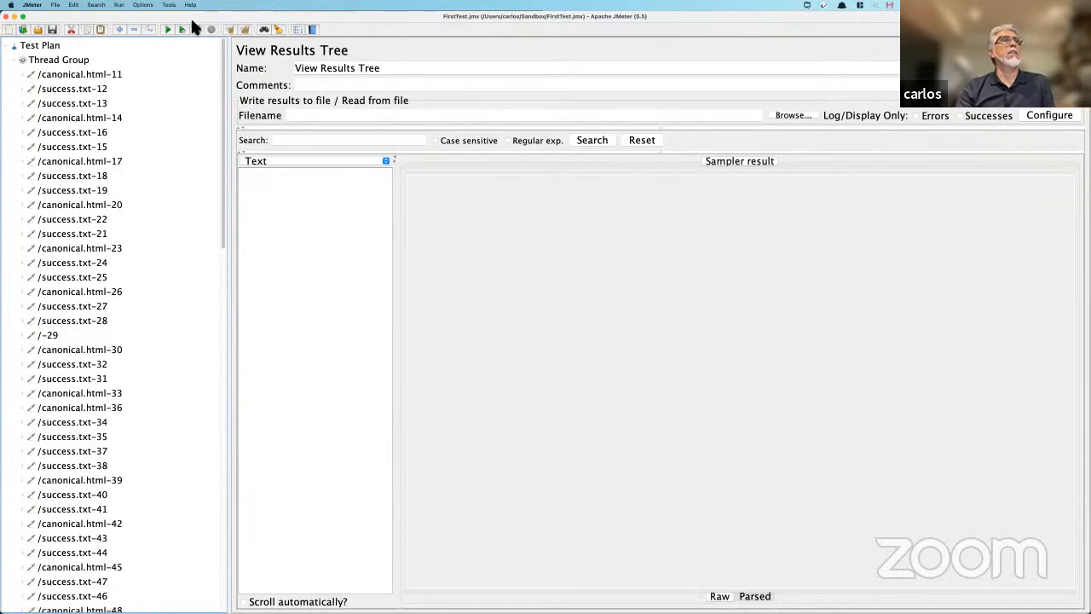
{"action": "scroll", "coordinate": [169, 94], "scroll_direction": "down", "scroll_amount": 10}
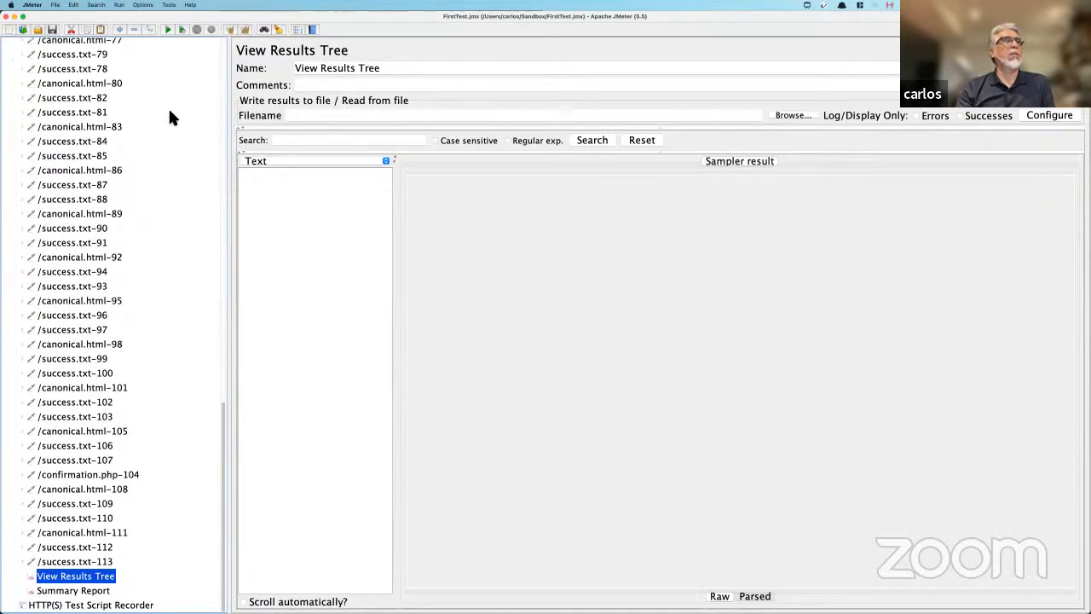
{"action": "scroll", "coordinate": [170, 112], "scroll_direction": "up", "scroll_amount": 10}
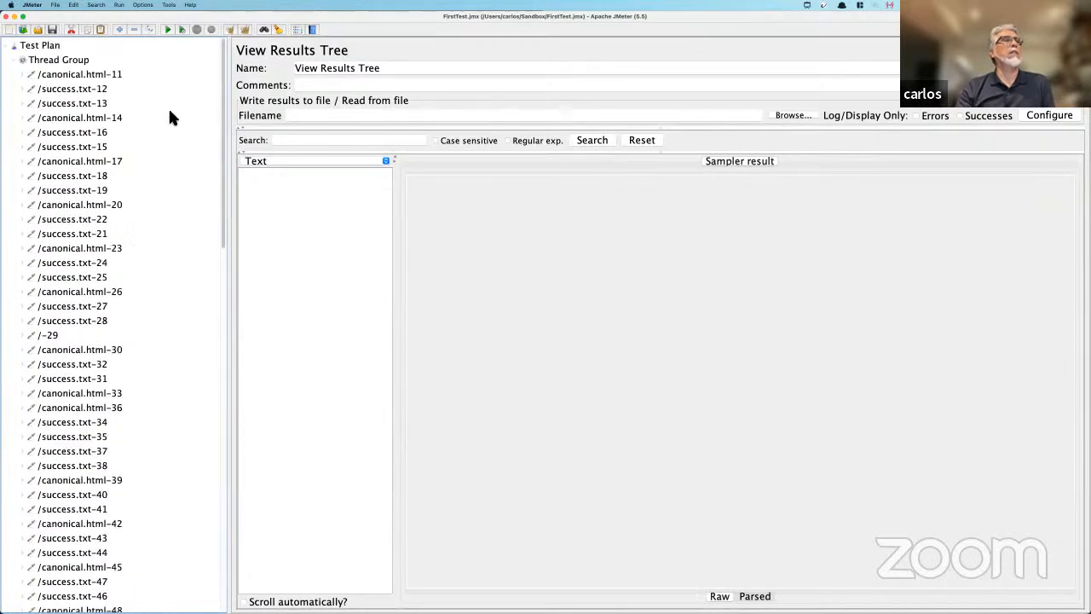
- Recheck the View Results Tree, then collapse the Thread Group to show its 1-thread, 1-loop settings
{"action": "left_click", "coordinate": [13, 62]}
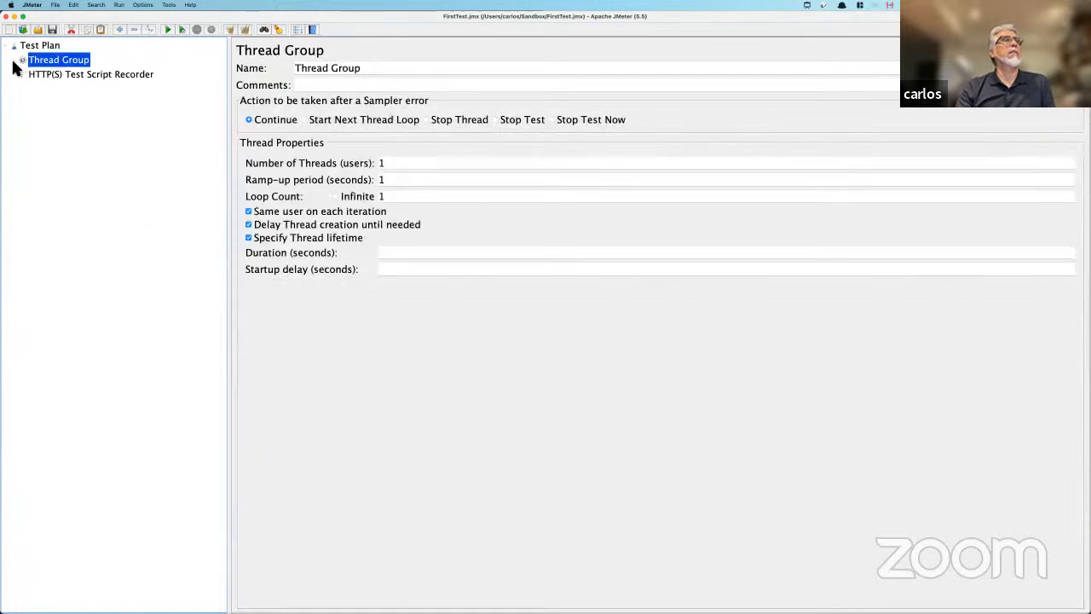
{"action": "right_click", "coordinate": [57, 63]}
{"action": "left_click", "coordinate": [35, 113]}
{"action": "left_click", "coordinate": [21, 60]}
{"action": "scroll", "coordinate": [86, 173], "scroll_direction": "down", "scroll_amount": 20}
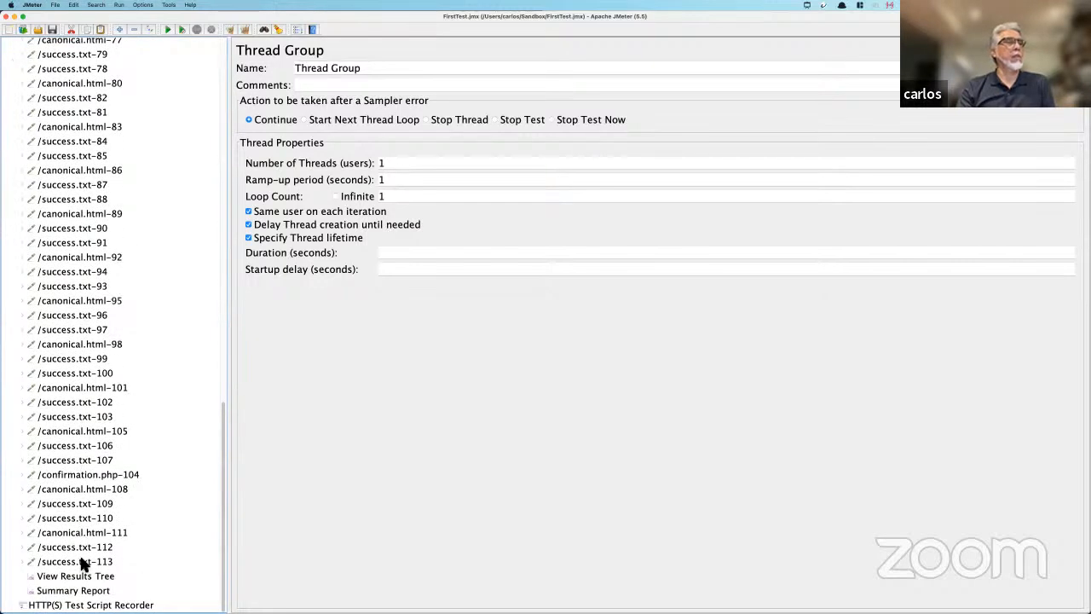
{"action": "left_click", "coordinate": [85, 575]}
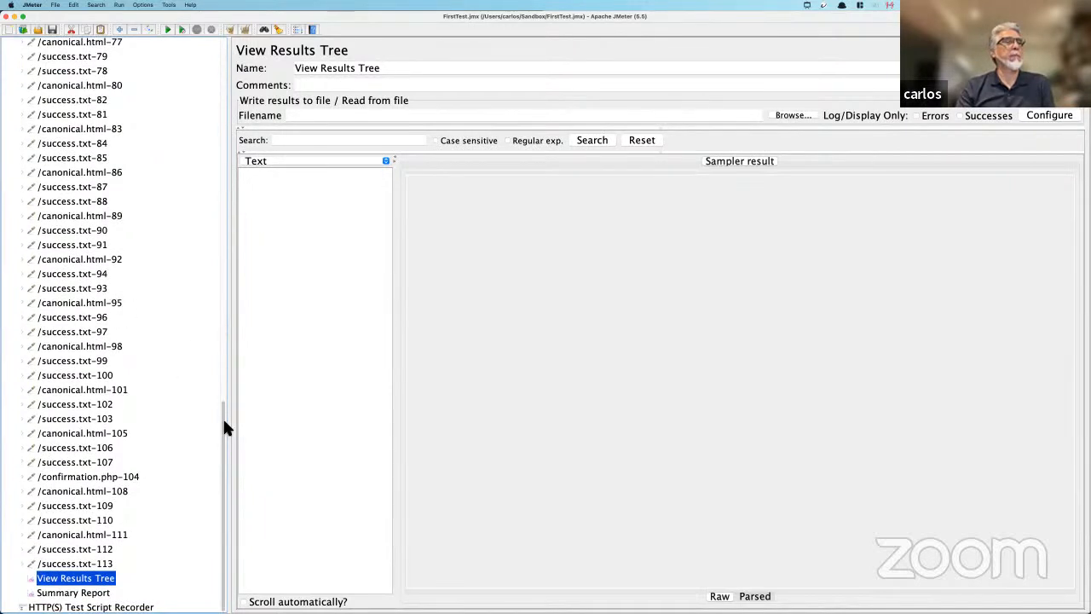
{"action": "left_click_drag", "start_coordinate": [223, 412], "coordinate": [219, 24]}
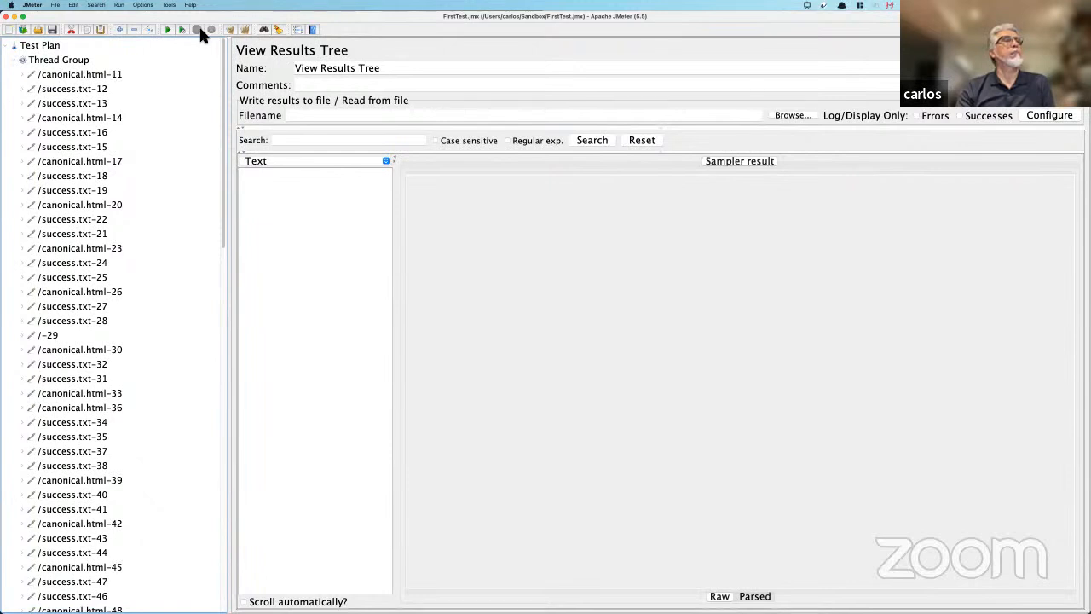
{"action": "double_click", "coordinate": [51, 60]}
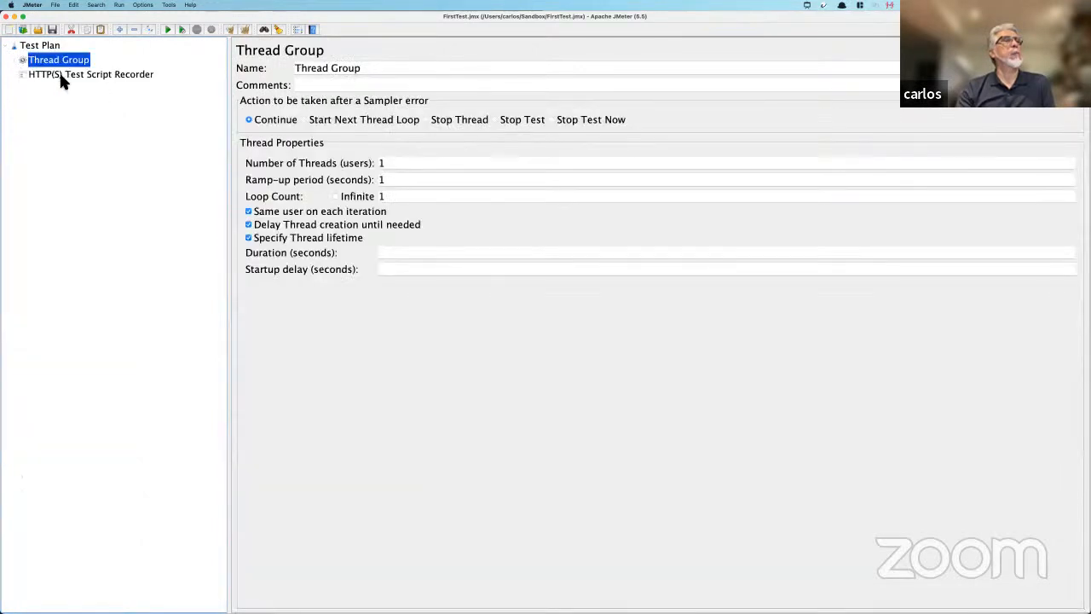
- Select the HTTP(S) Test Script Recorder to view its port 8888, Test Plan > Thread Group target settings
{"action": "left_click", "coordinate": [120, 77]}
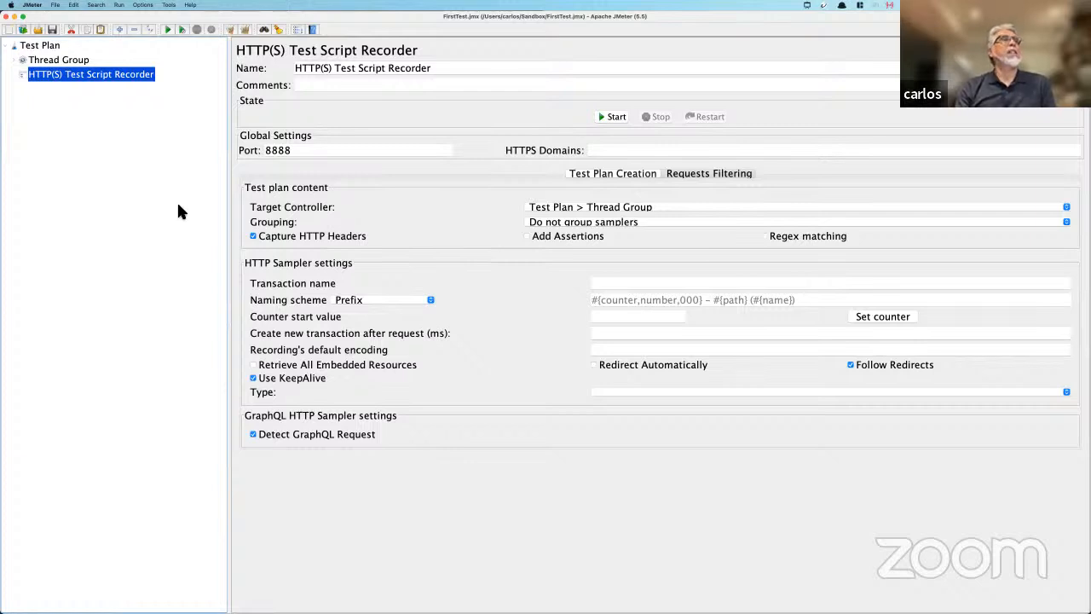
- Delete the old Thread Group along with all its recorded samplers
{"action": "right_click", "coordinate": [86, 65]}
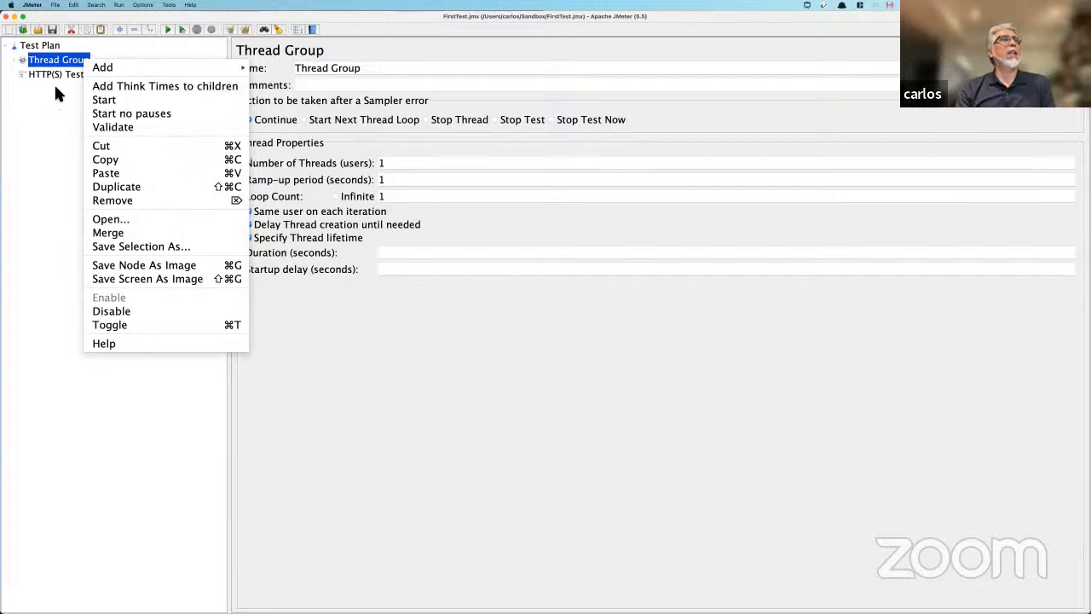
{"action": "left_click", "coordinate": [60, 74]}
{"action": "left_click", "coordinate": [63, 63]}
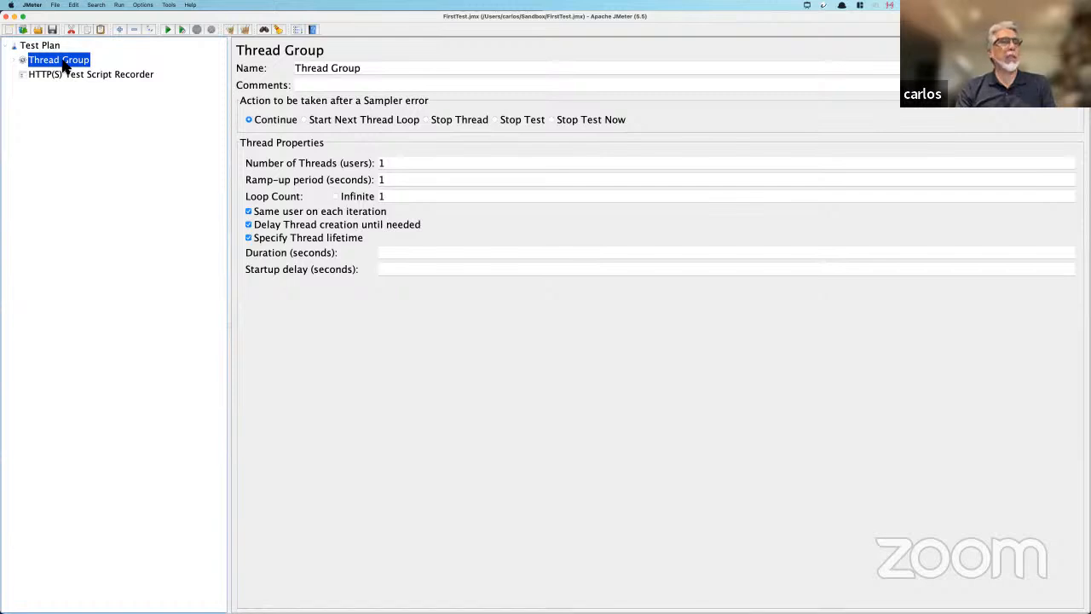
{"action": "key", "text": "Delete"}
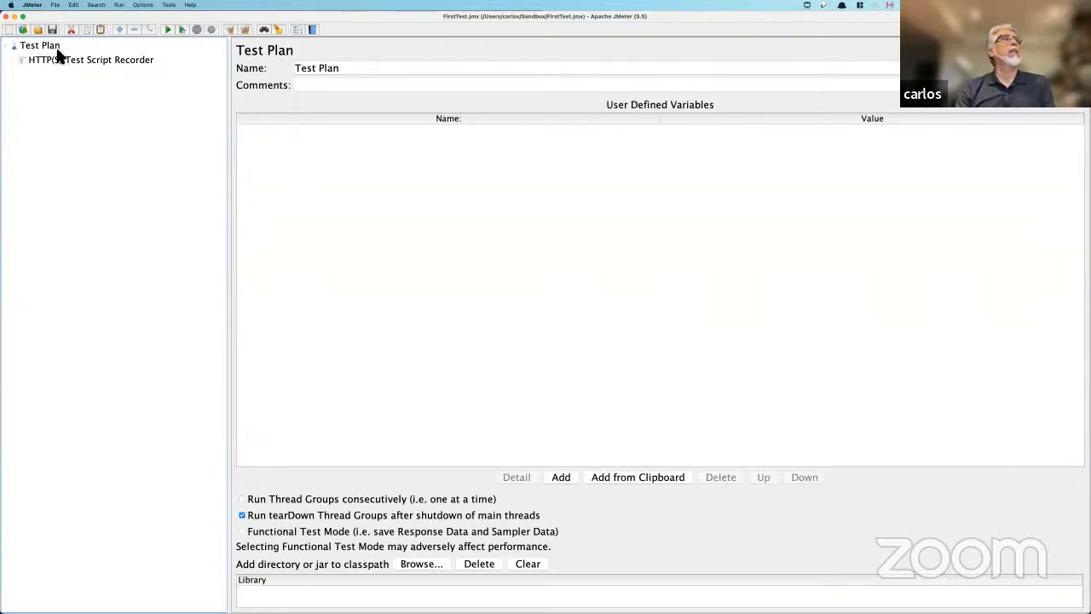
- Add a new empty Thread Group under the Test Plan and reselect the recorder
{"action": "right_click", "coordinate": [55, 49]}
{"action": "mouse_move", "coordinate": [141, 58]}
{"action": "mouse_move", "coordinate": [256, 59]}
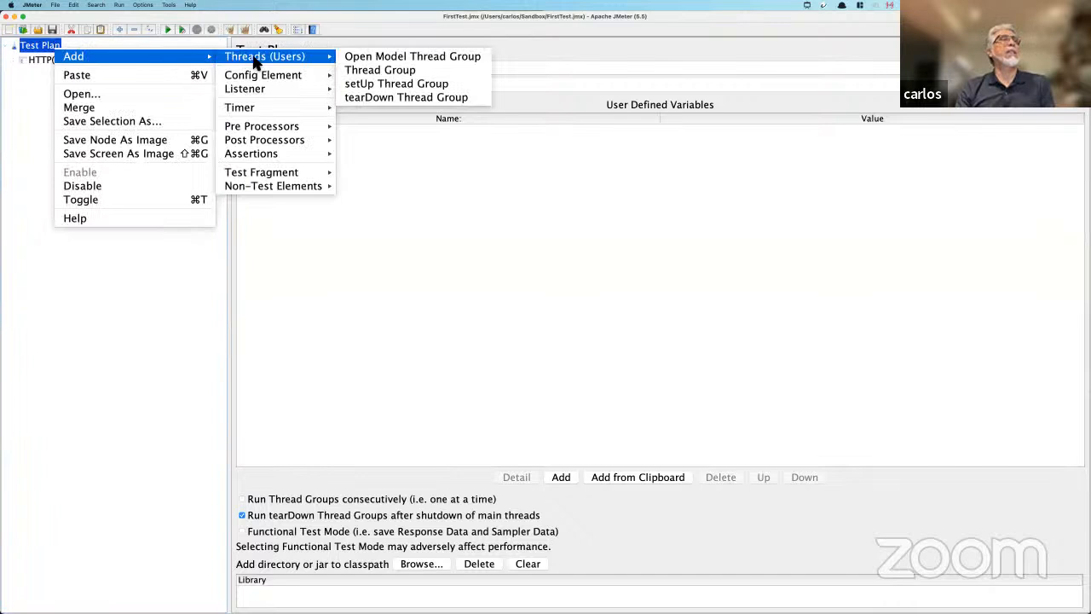
{"action": "left_click", "coordinate": [341, 70]}
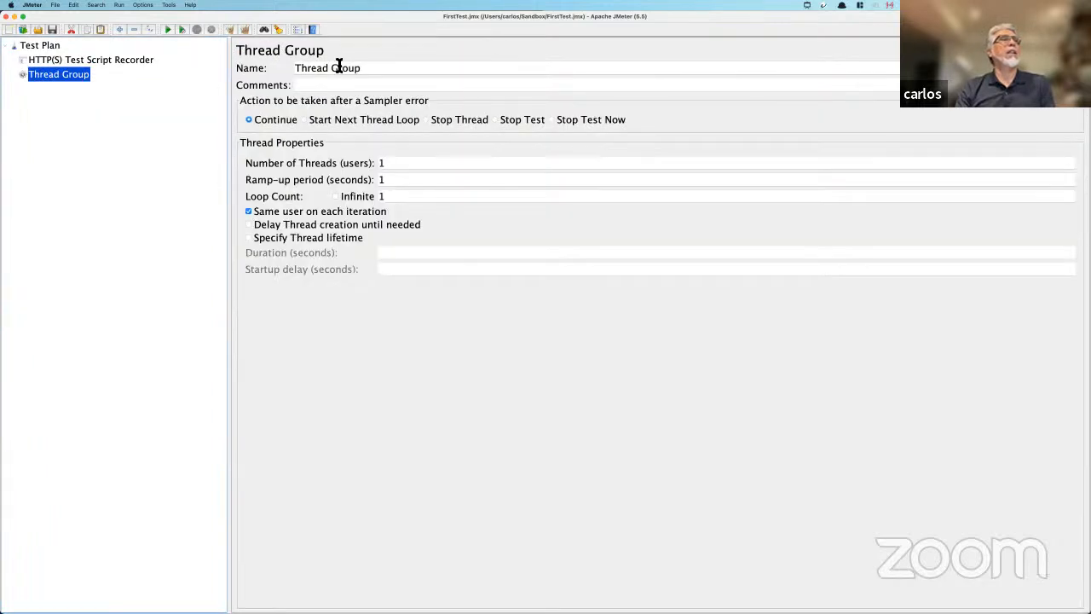
{"action": "left_click", "coordinate": [100, 62]}
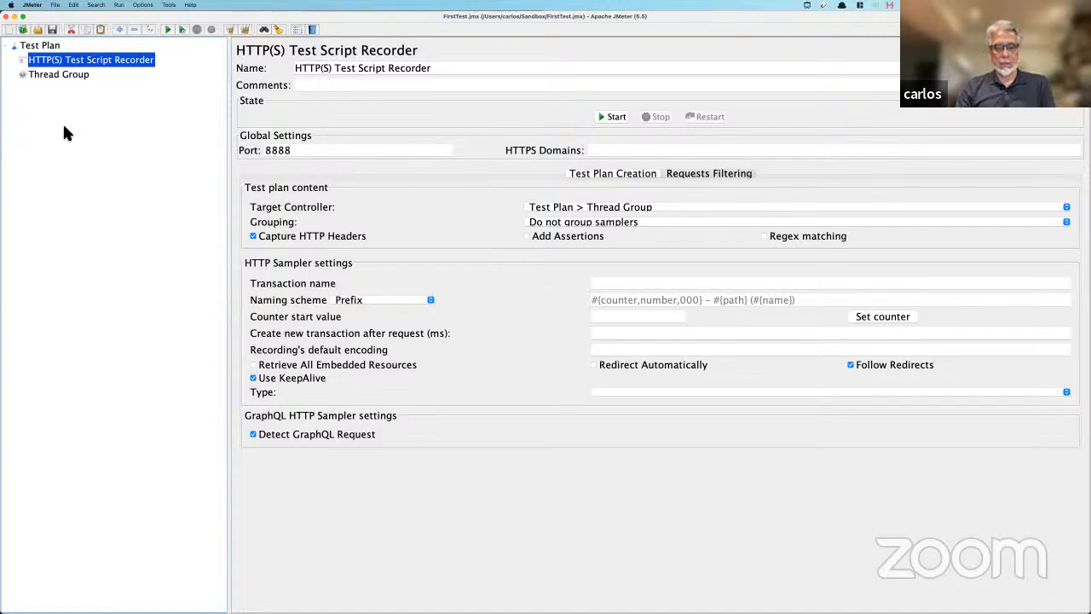
{"action": "key", "text": "ctrl+alt+Left"}
- Put Firefox beside JMeter and enter 'blazedemo' in its address bar
{"action": "key", "text": "ctrl+alt+Right"}
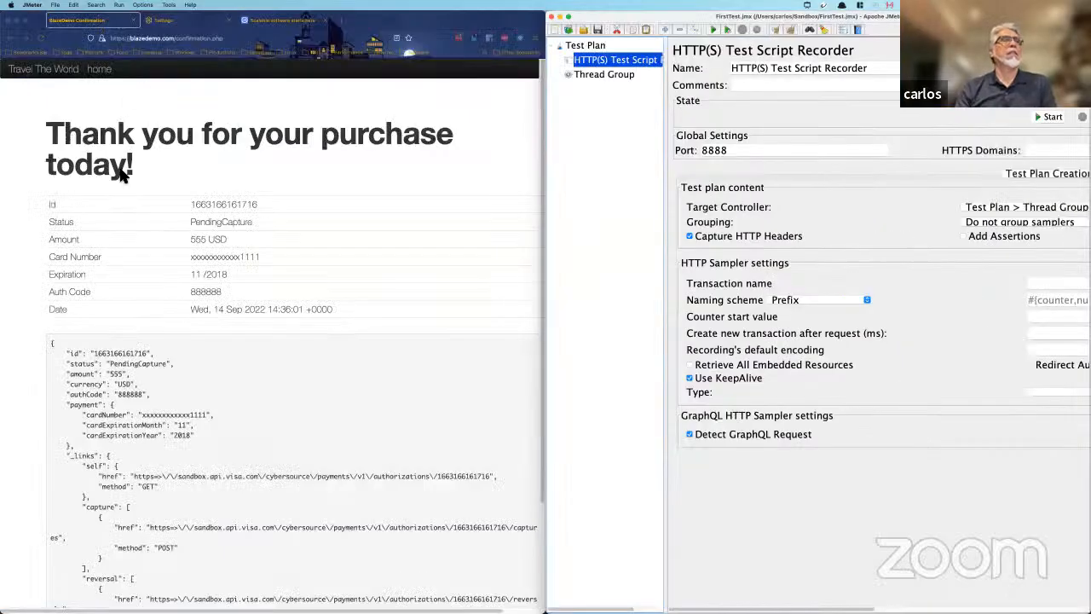
{"action": "left_click", "coordinate": [232, 40]}
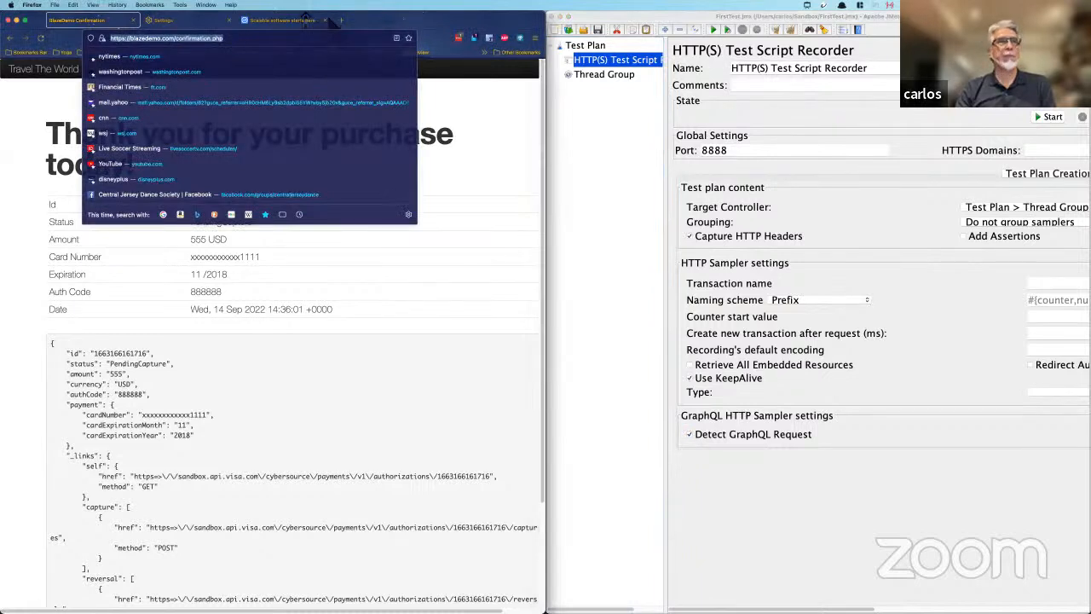
{"action": "key", "text": "BackSpace"}
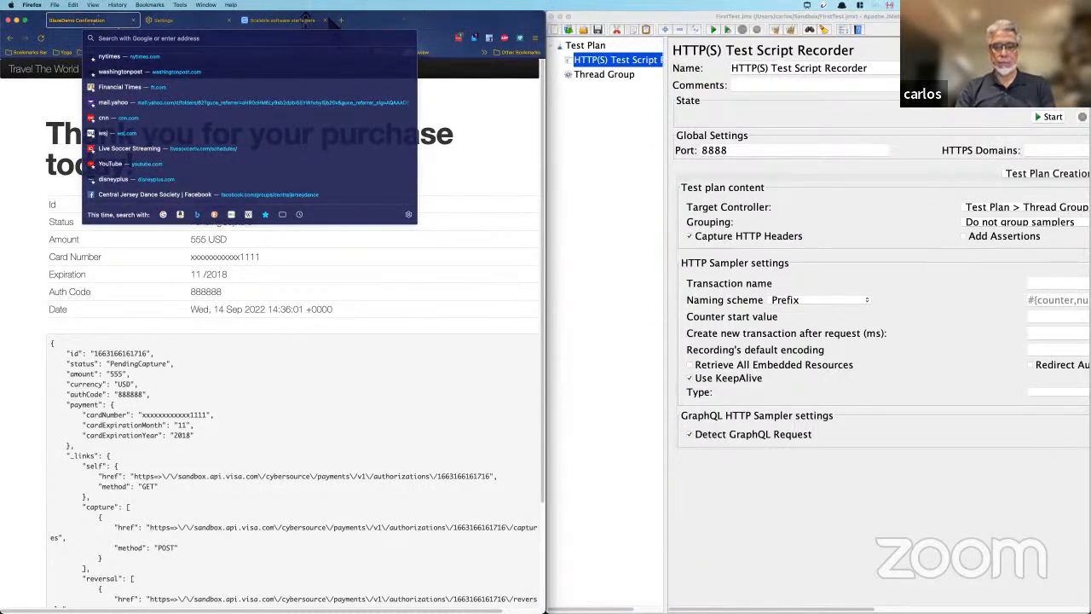
{"action": "type", "text": "bl"}
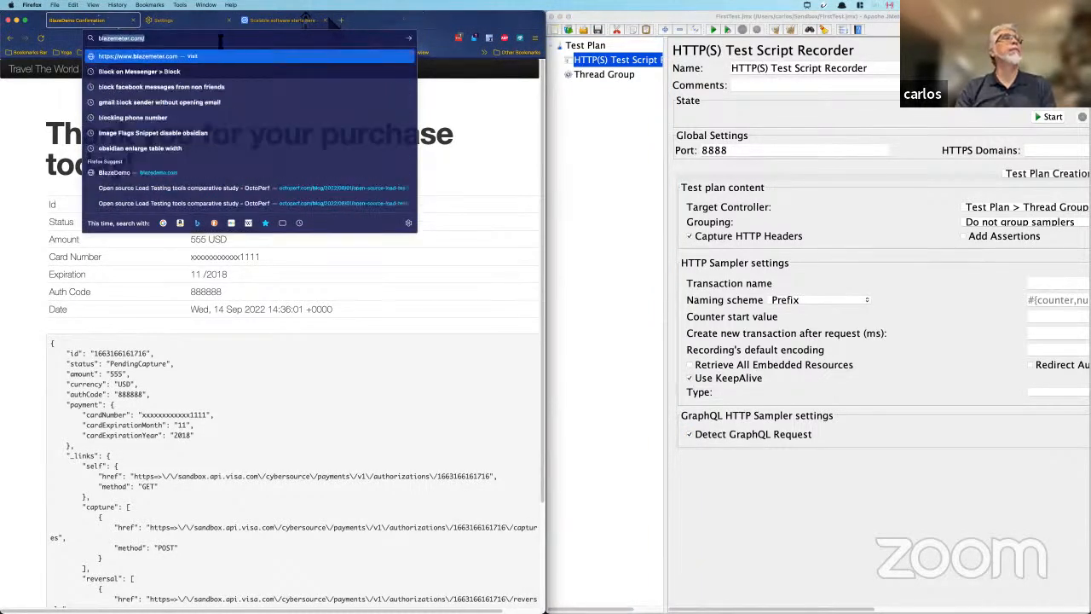
{"action": "type", "text": "azedem"}
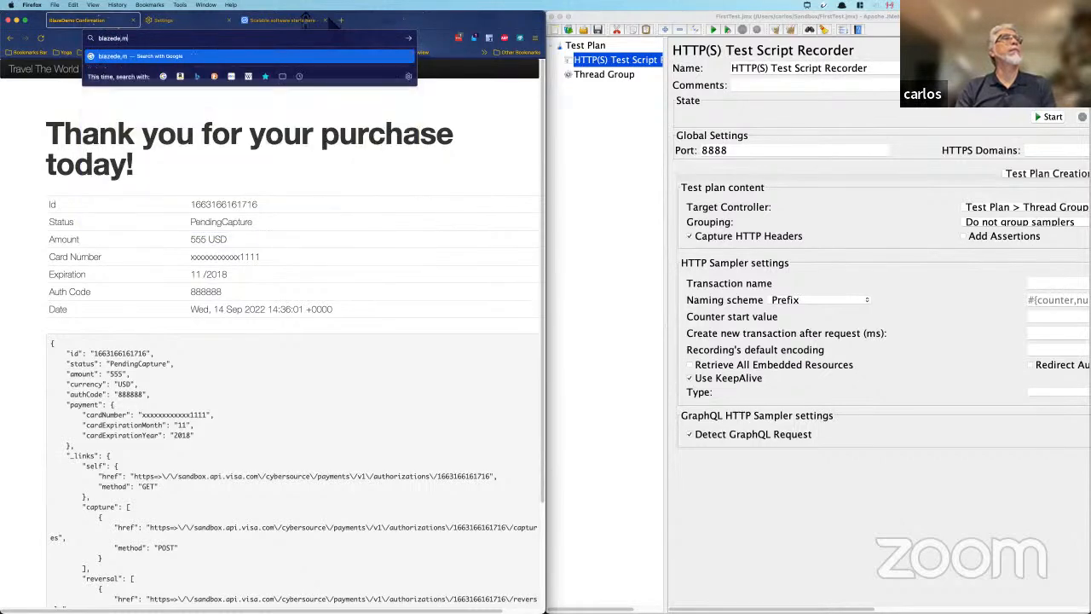
{"action": "type", "text": "o"}
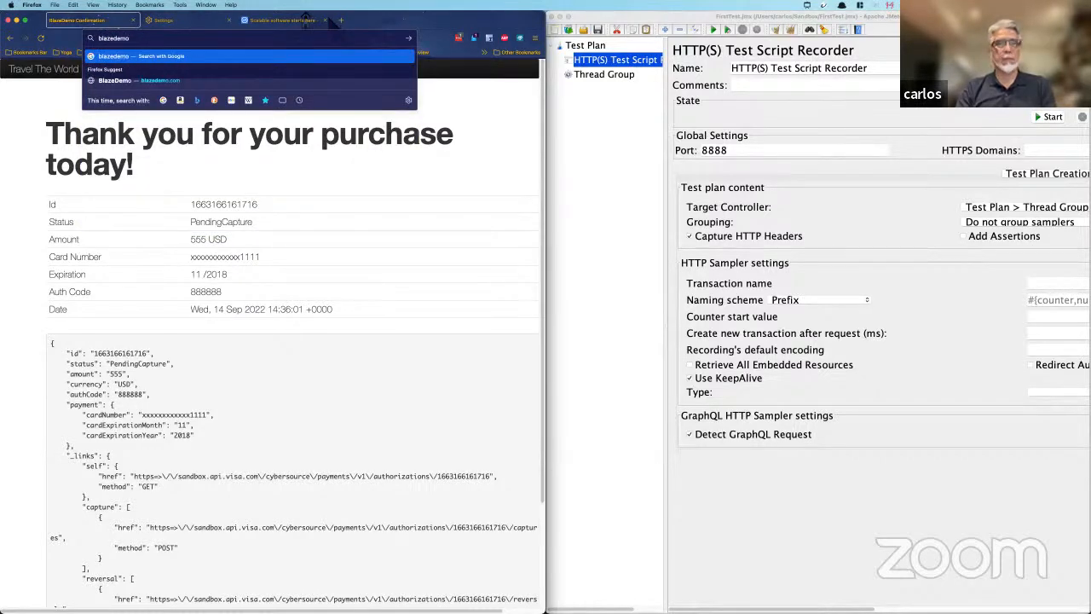
{"action": "key", "text": "Return"}
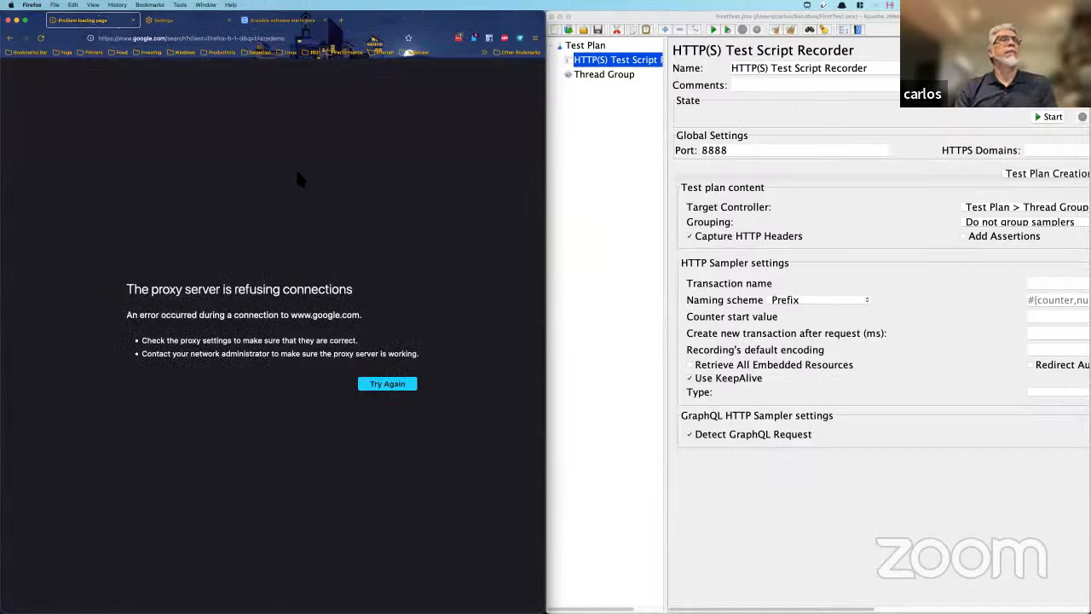
- Check the HTTP(S) Test Script Recorder's port 8888 and Test Plan > Thread Group target
{"action": "left_click", "coordinate": [605, 76]}
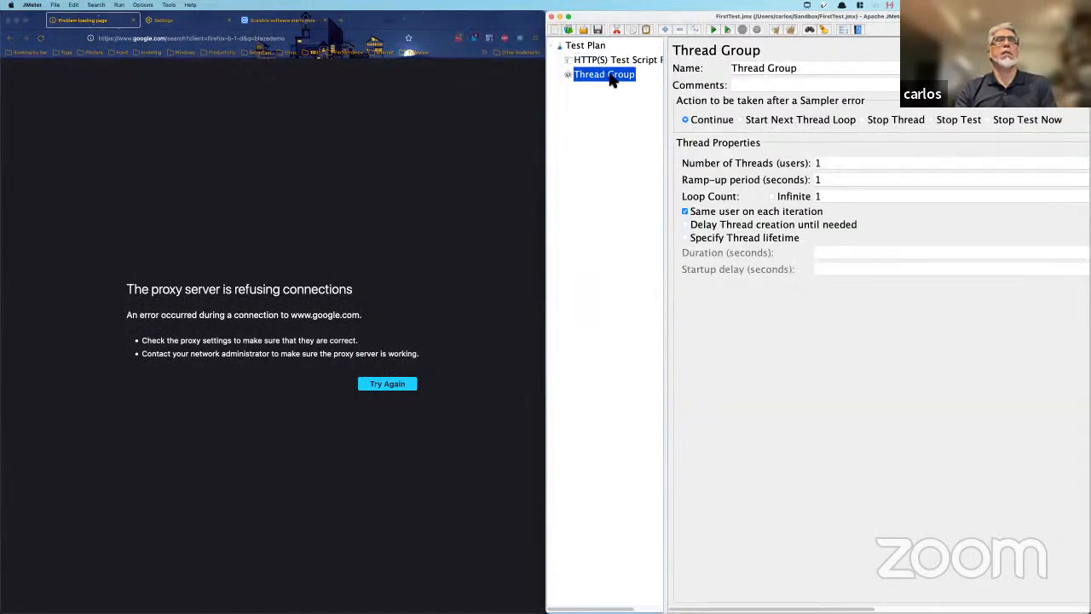
{"action": "left_click", "coordinate": [610, 60]}
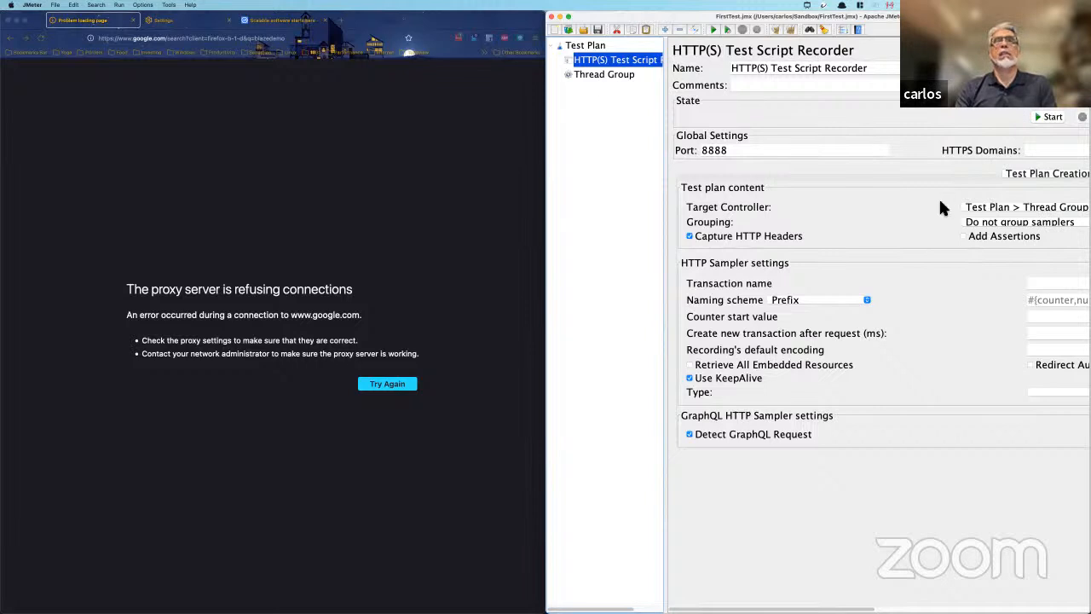
{"action": "key", "text": "ctrl+a"}
{"action": "left_click_drag", "start_coordinate": [923, 201], "coordinate": [972, 205]}
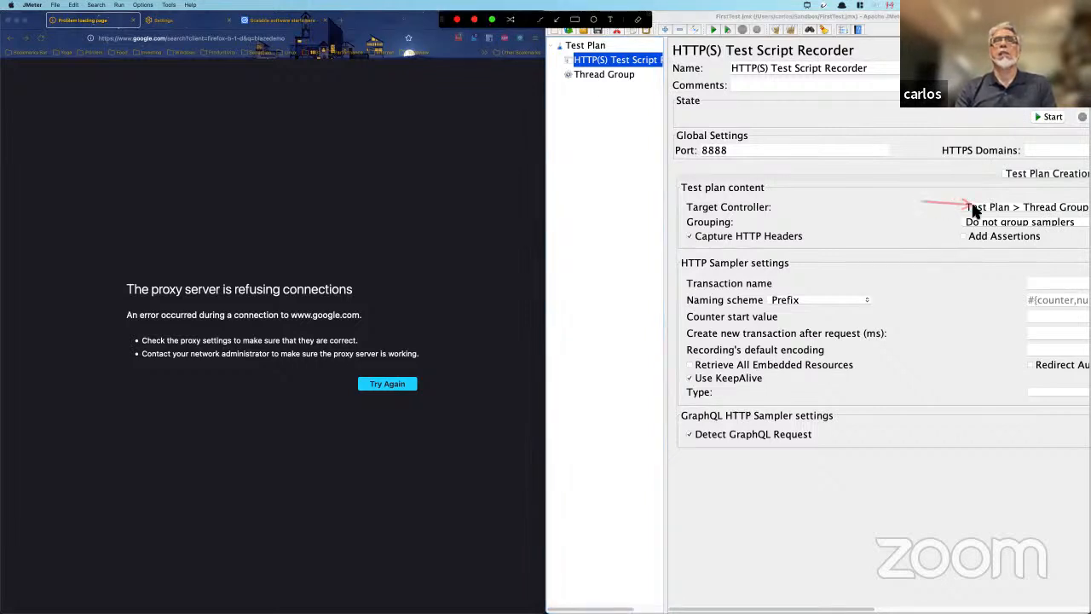
{"action": "left_click_drag", "start_coordinate": [733, 151], "coordinate": [733, 151]}
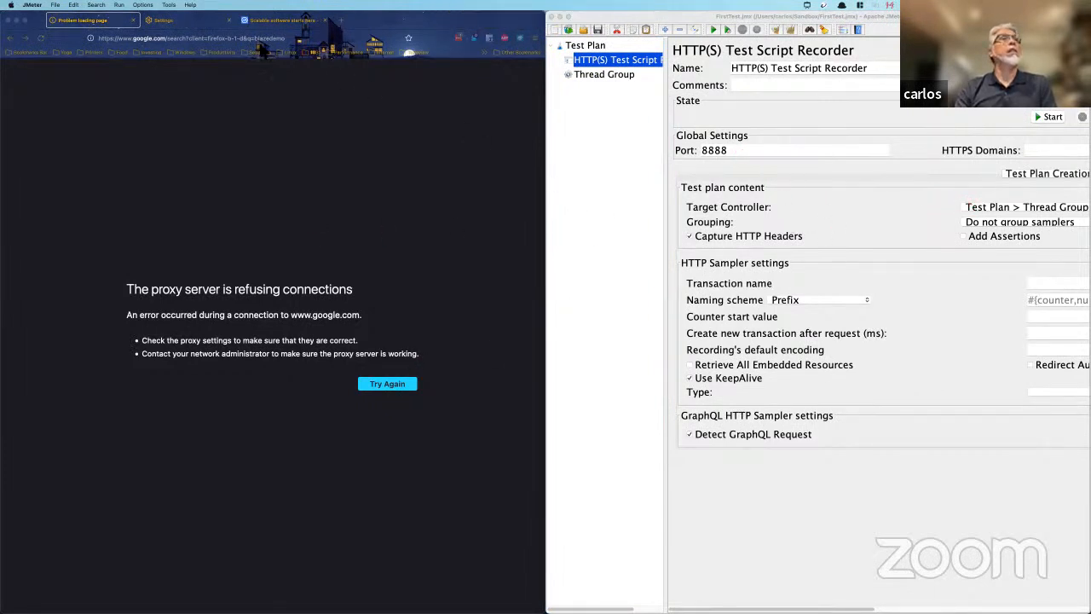
{"action": "left_click", "coordinate": [190, 26]}
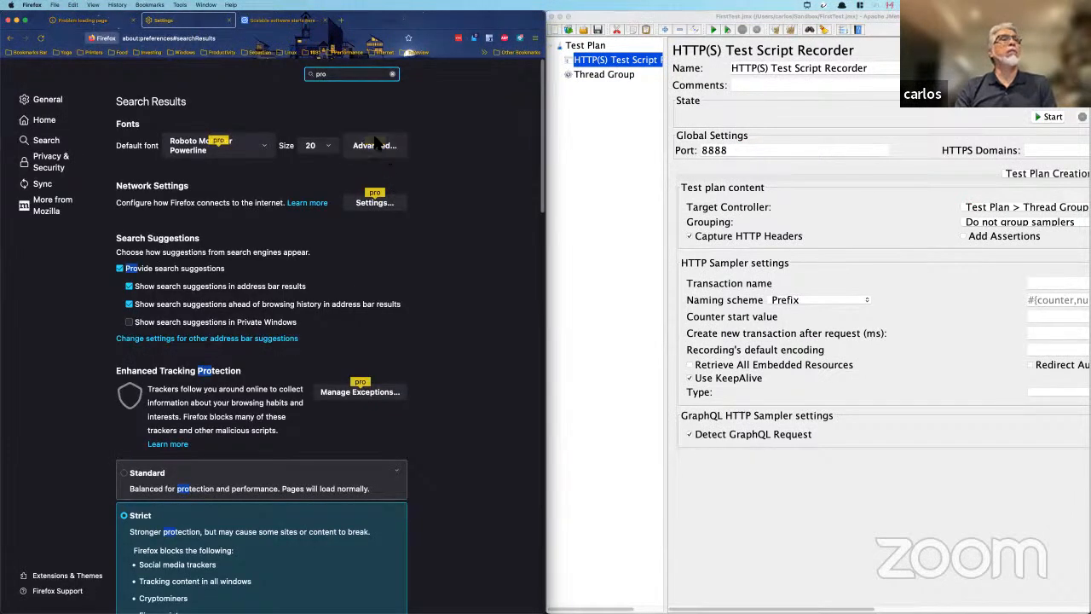
- Confirm Firefox's manual localhost proxy on port 8888 in Connection Settings
{"action": "left_click", "coordinate": [375, 202]}
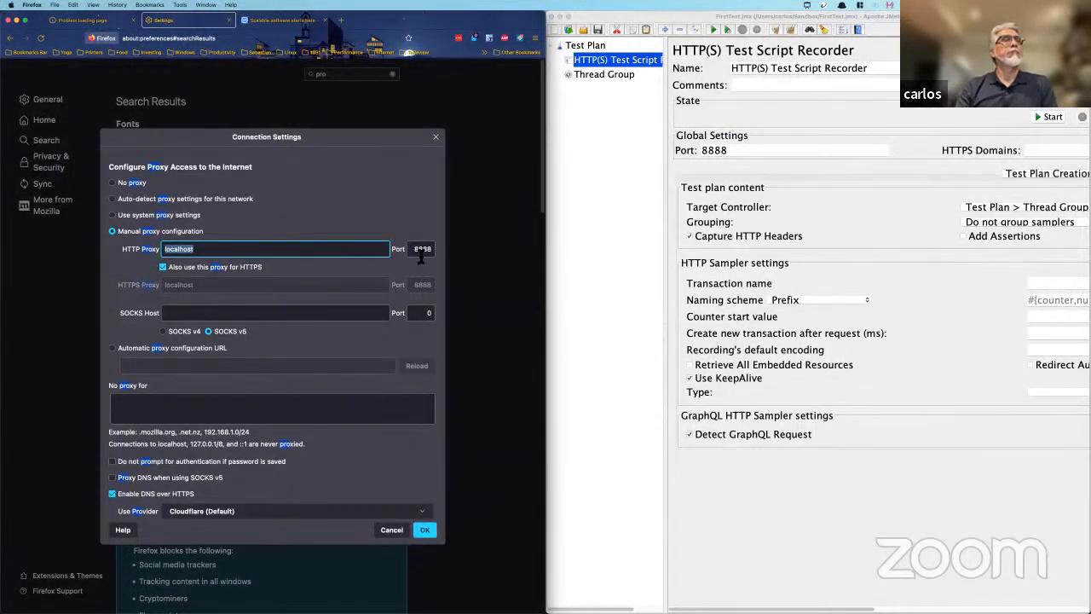
{"action": "left_click", "coordinate": [425, 528]}
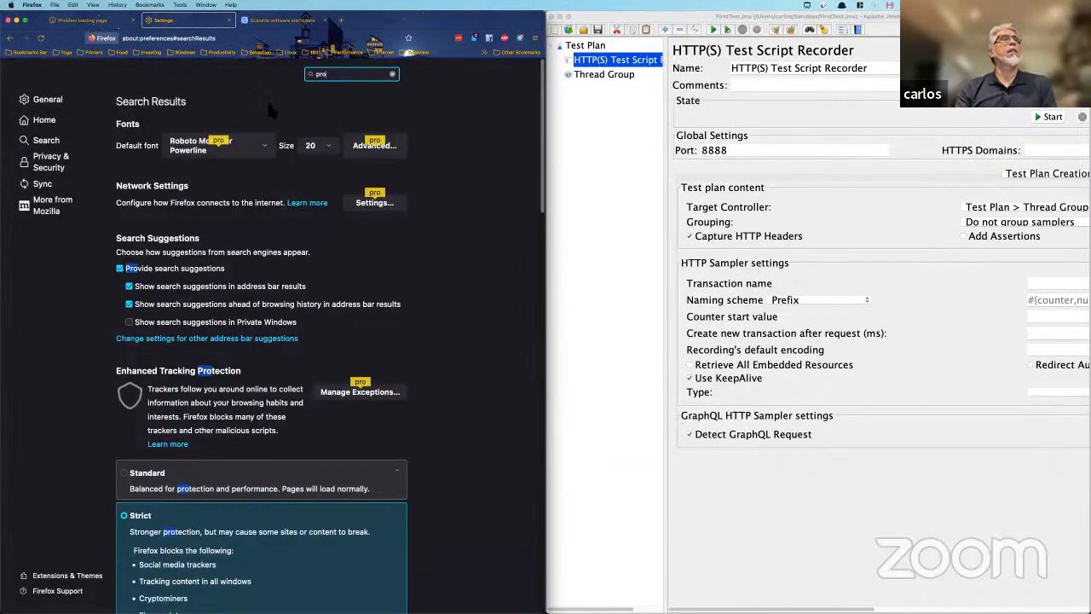
{"action": "left_click", "coordinate": [98, 20]}
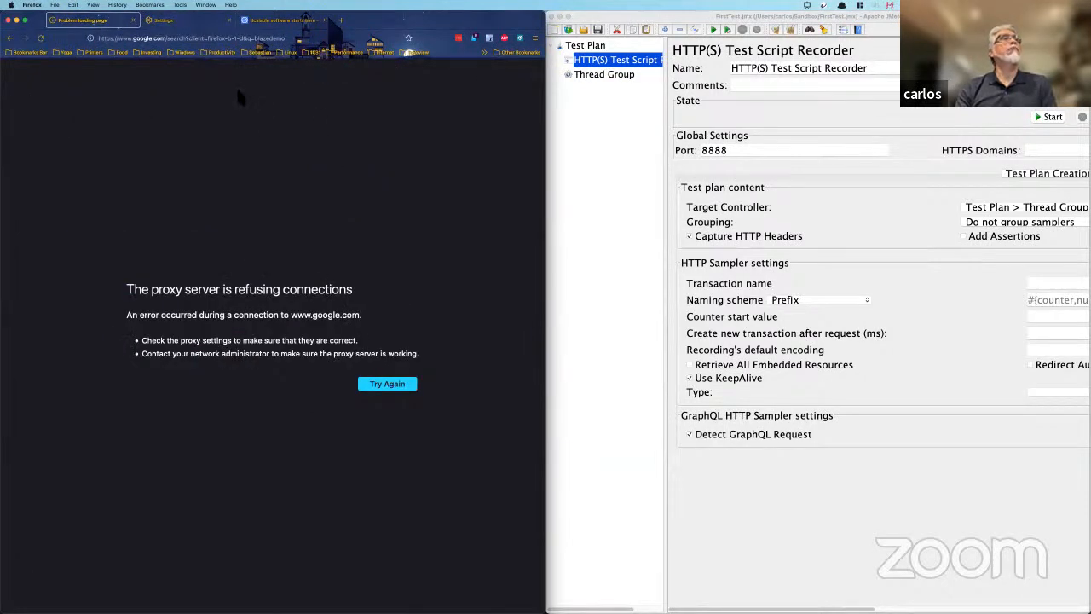
- Load blazedemo.com in the first tab, then start JMeter's recorder
{"action": "left_click", "coordinate": [256, 40]}
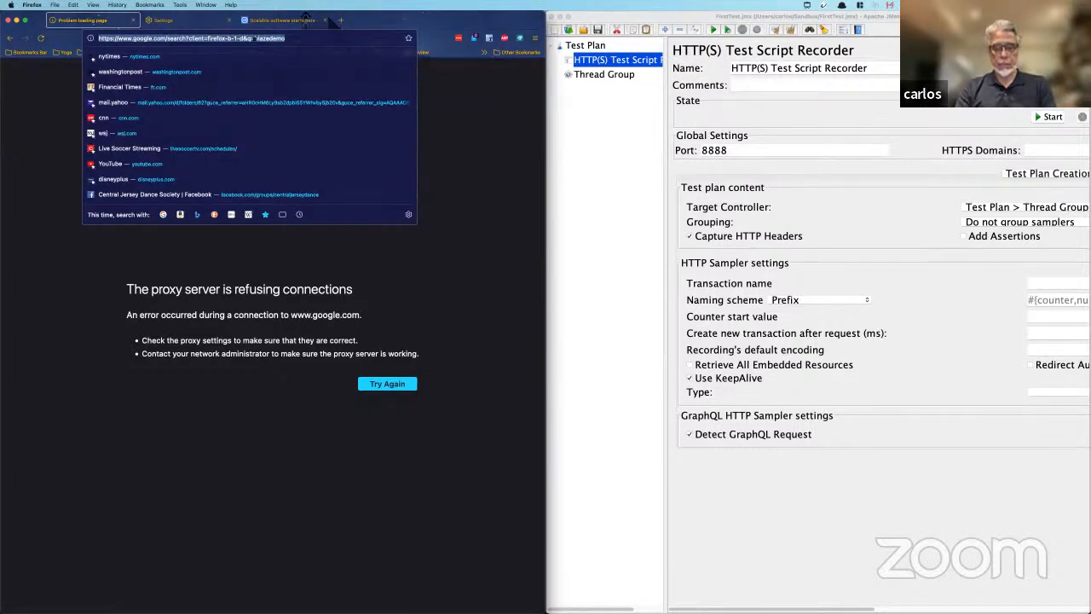
{"action": "type", "text": "blazedemo.c"}
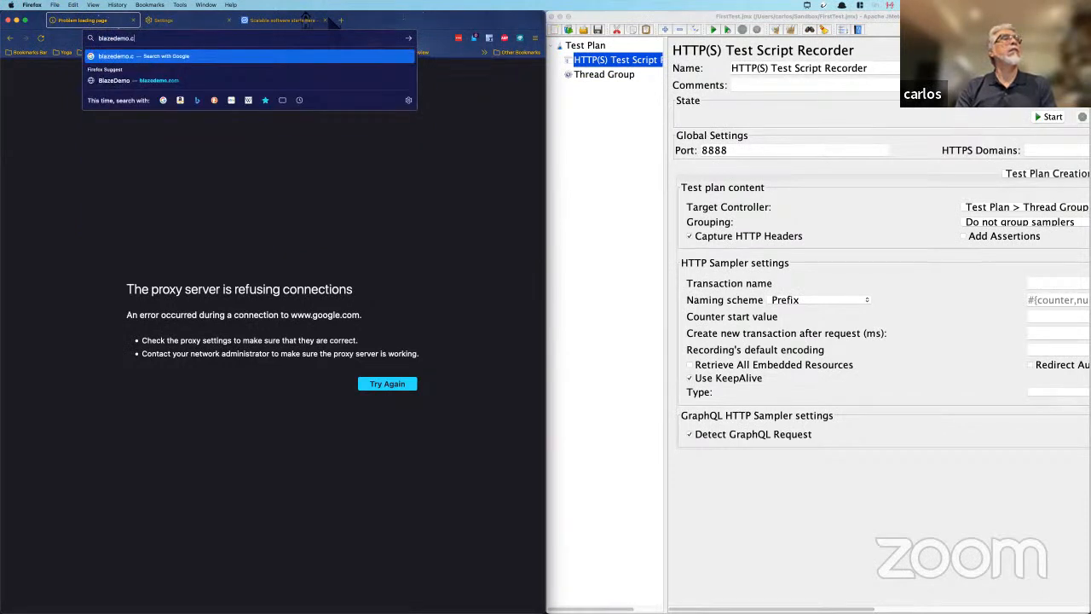
{"action": "type", "text": "om"}
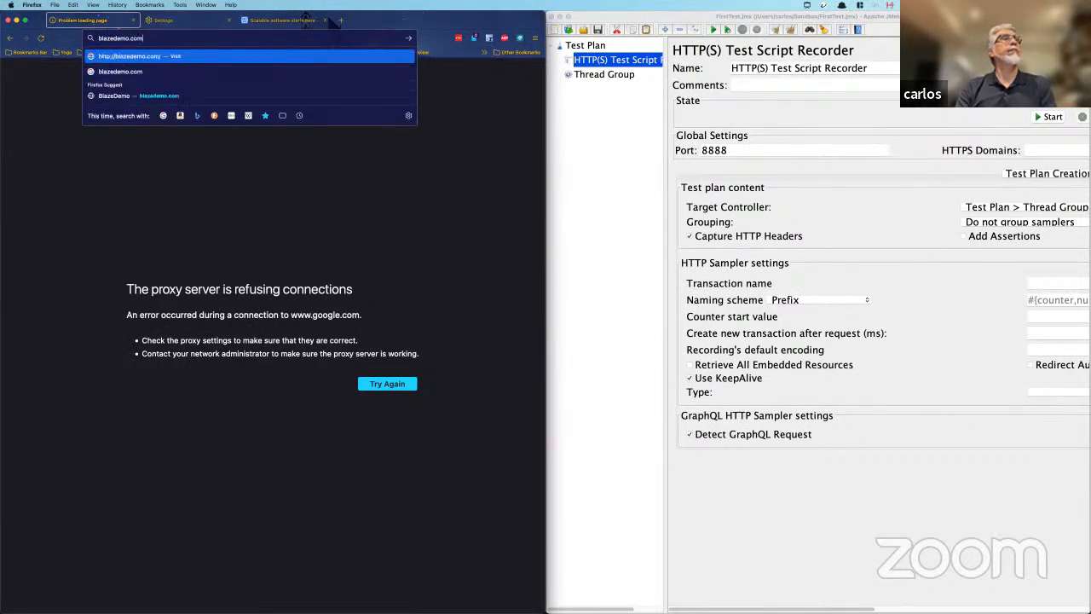
{"action": "key", "text": "Return"}
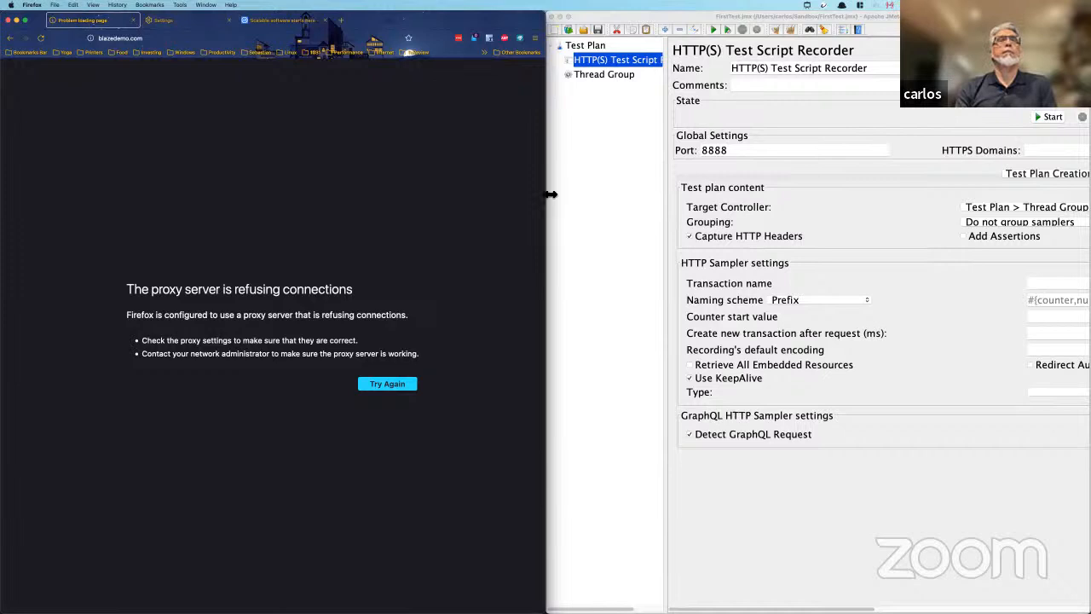
{"action": "left_click_drag", "start_coordinate": [767, 609], "coordinate": [853, 609]}
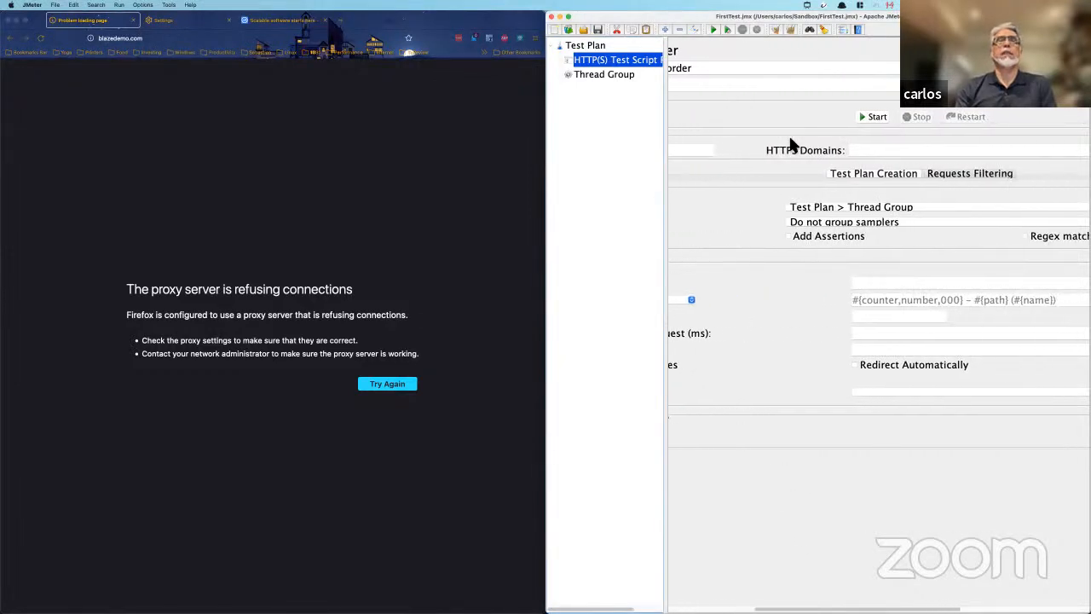
{"action": "left_click", "coordinate": [873, 117]}
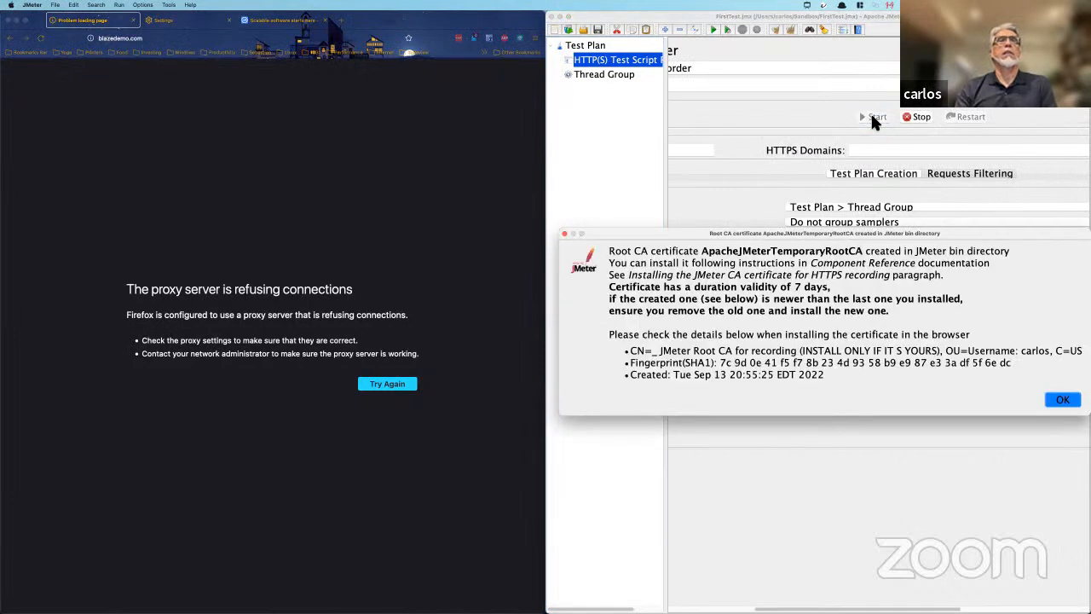
- Dismiss the root CA notice and retry blazedemo.com in Firefox through the running proxy
{"action": "left_click", "coordinate": [1063, 399]}
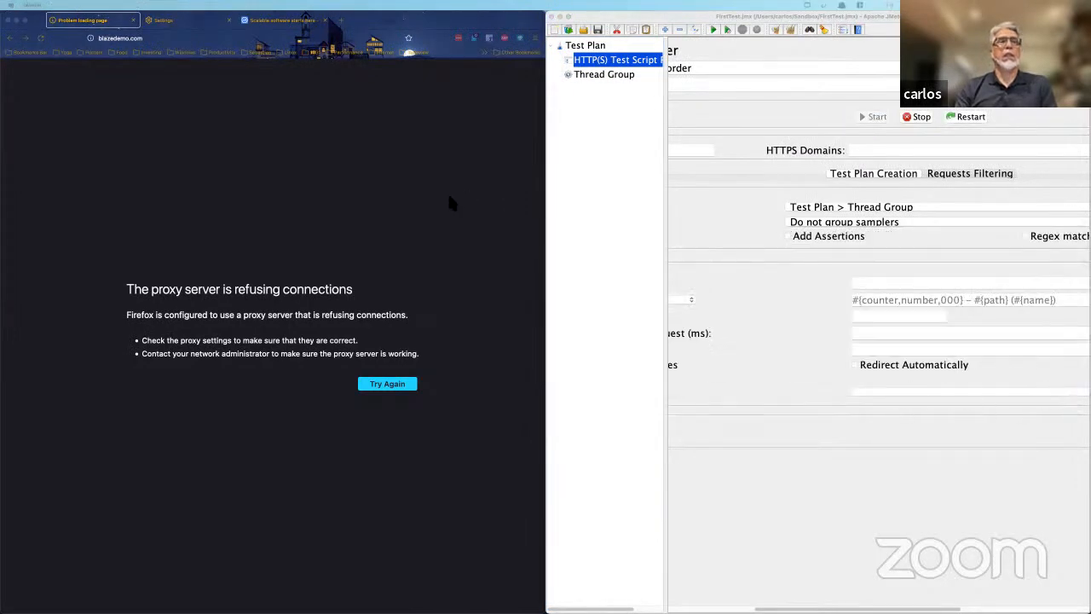
{"action": "left_click", "coordinate": [394, 385]}
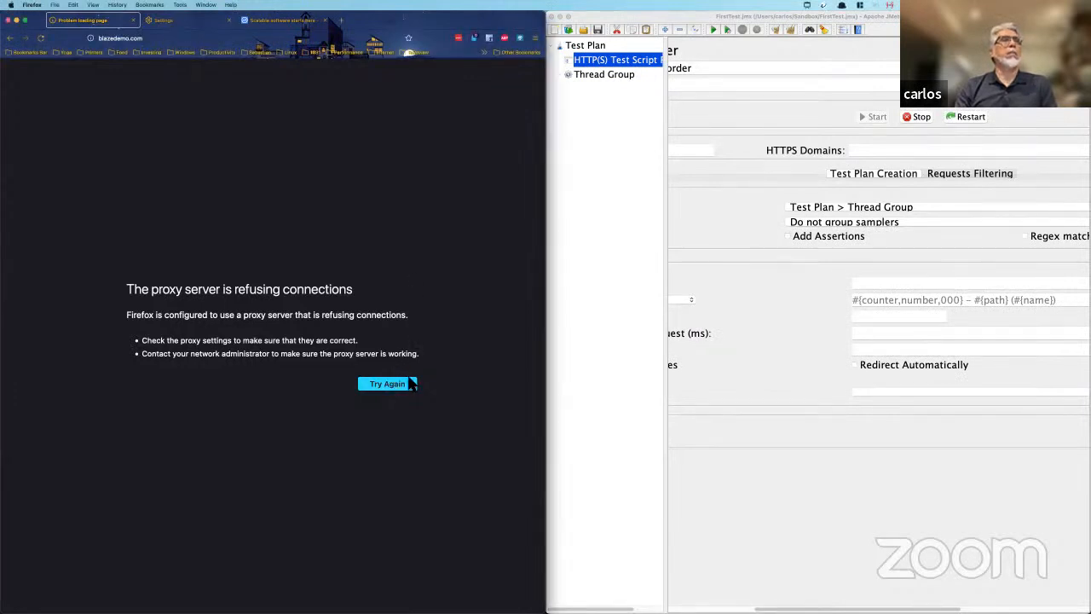
{"action": "left_click", "coordinate": [402, 388]}
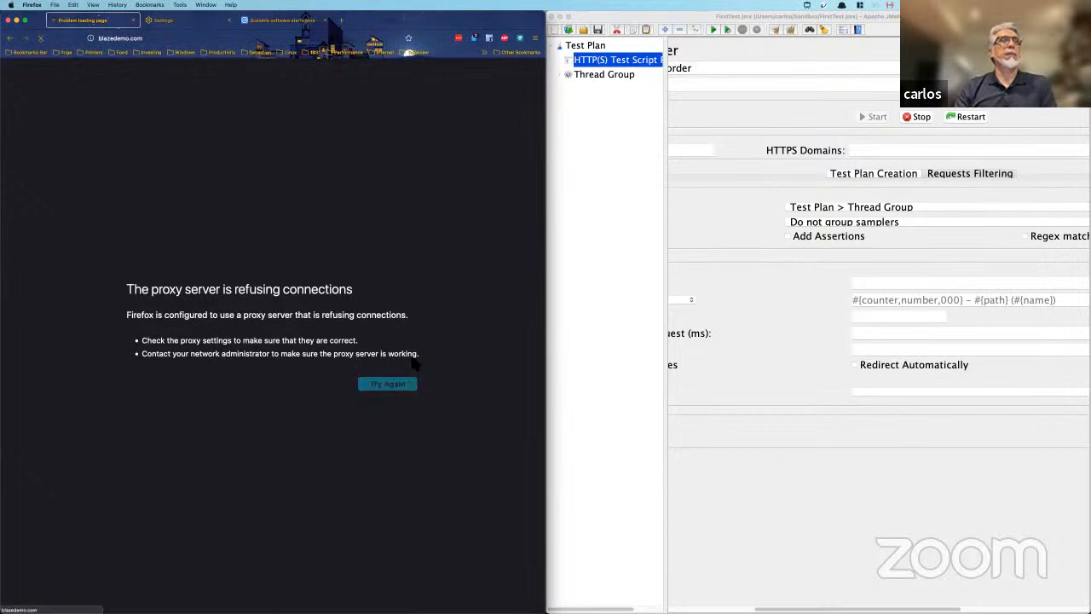
- Expand Thread Group in JMeter to watch the recorded samplers appear
{"action": "left_click", "coordinate": [562, 75]}
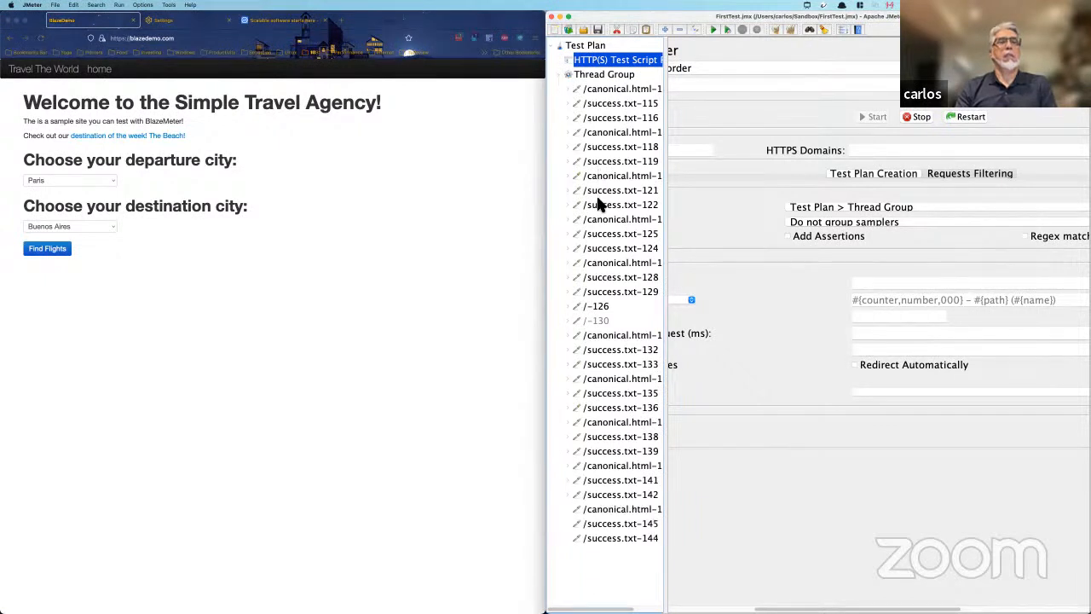
{"action": "scroll", "coordinate": [597, 226], "scroll_direction": "right", "scroll_amount": 2}
{"action": "scroll", "coordinate": [597, 228], "scroll_direction": "right", "scroll_amount": 1}
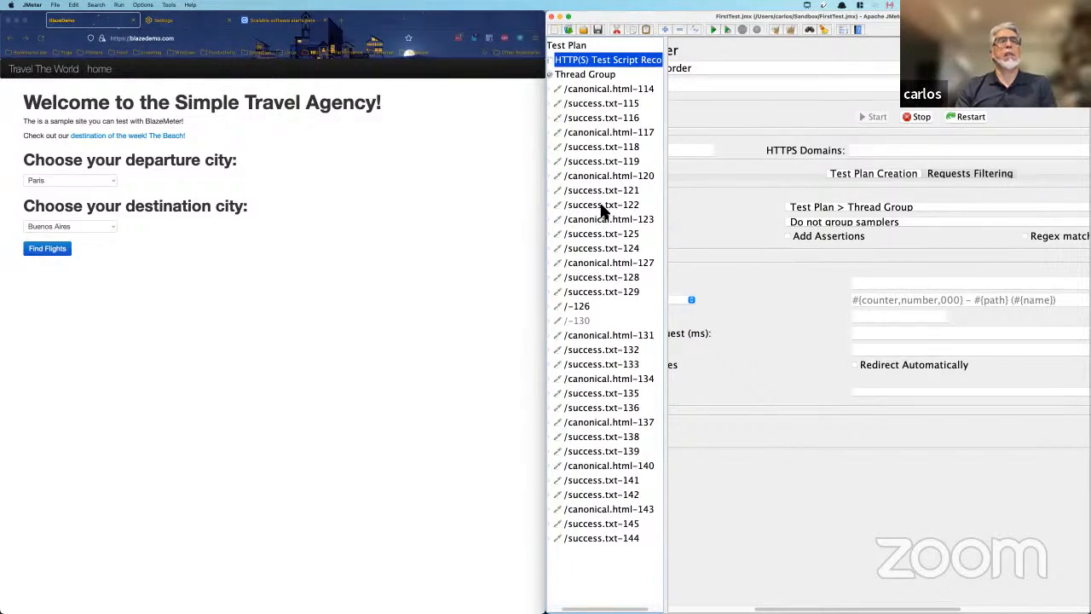
{"action": "scroll", "coordinate": [609, 211], "scroll_direction": "left", "scroll_amount": 1}
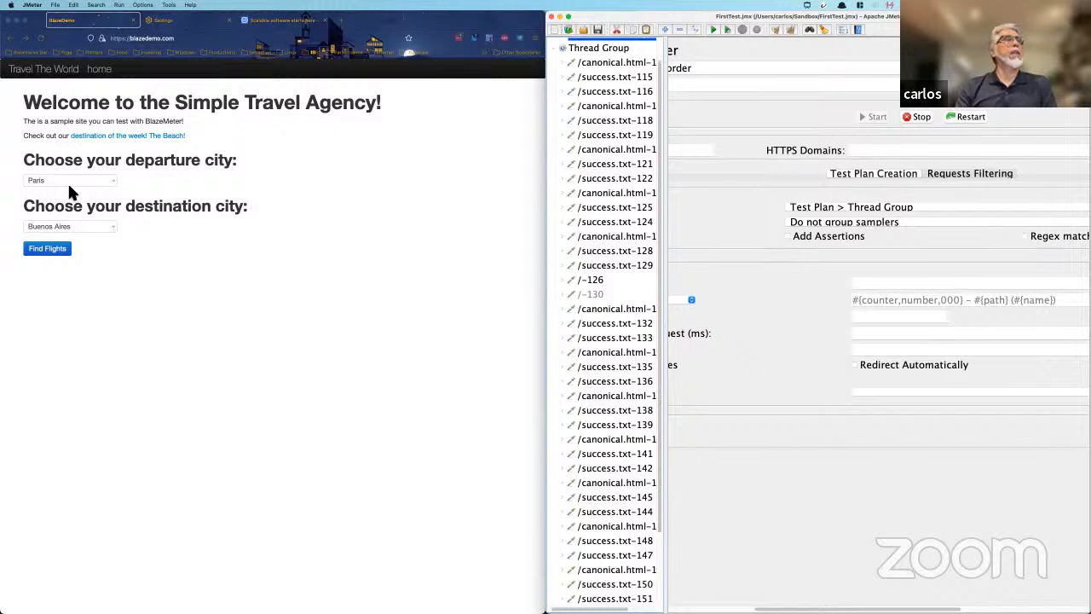
- Search Paris to Buenos Aires flights, choose the first one, and purchase it
{"action": "left_click", "coordinate": [66, 255]}
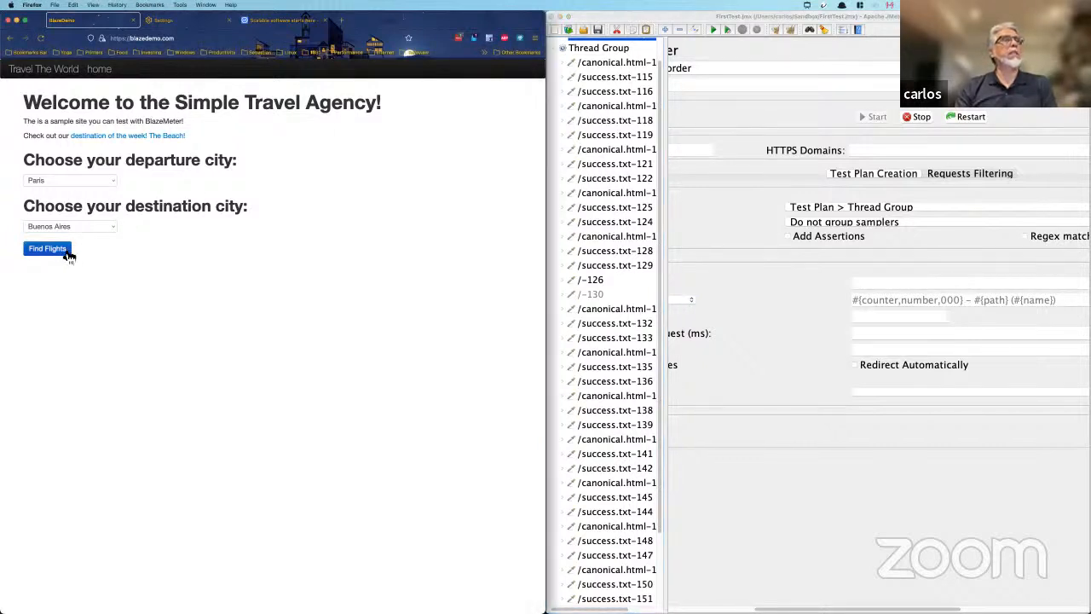
{"action": "left_click", "coordinate": [68, 252]}
{"action": "left_click", "coordinate": [58, 144]}
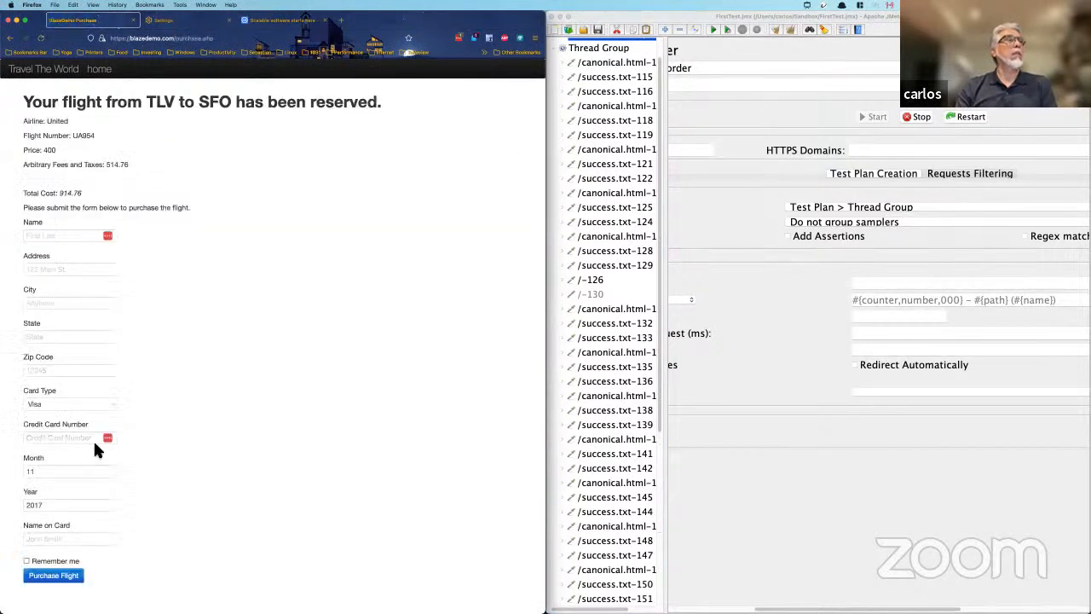
{"action": "left_click", "coordinate": [65, 237]}
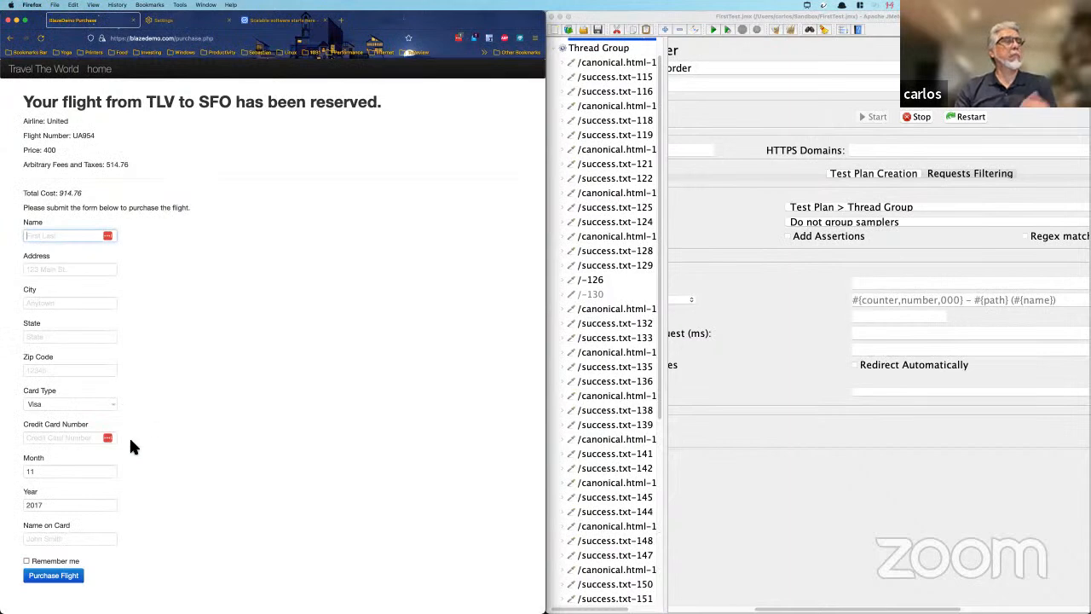
{"action": "left_click", "coordinate": [73, 578]}
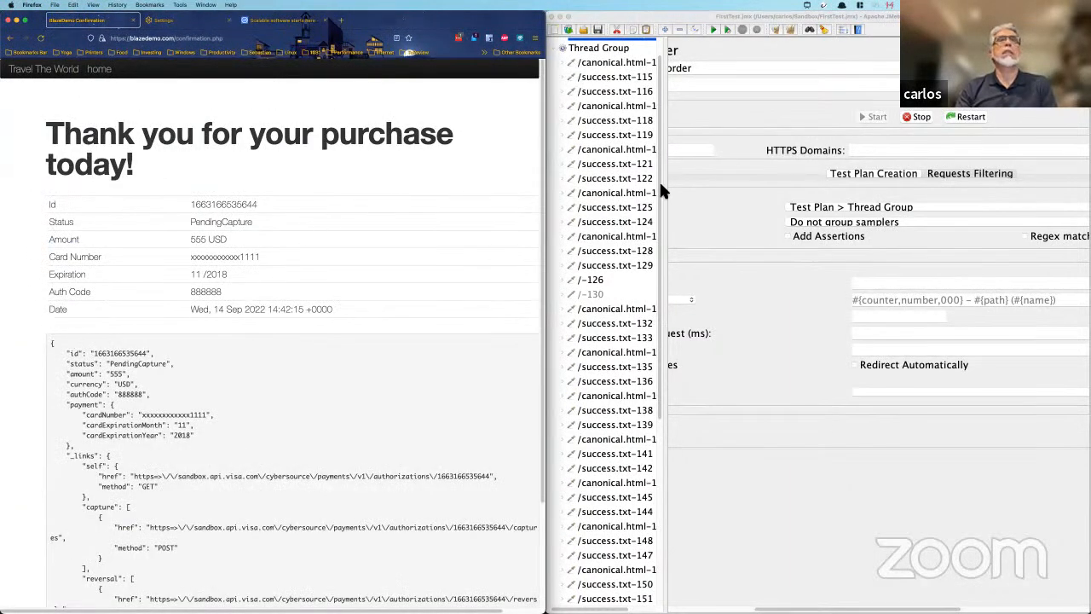
- Stop the recorder, maximize JMeter, and scroll the tree back to the top
{"action": "left_click", "coordinate": [917, 117]}
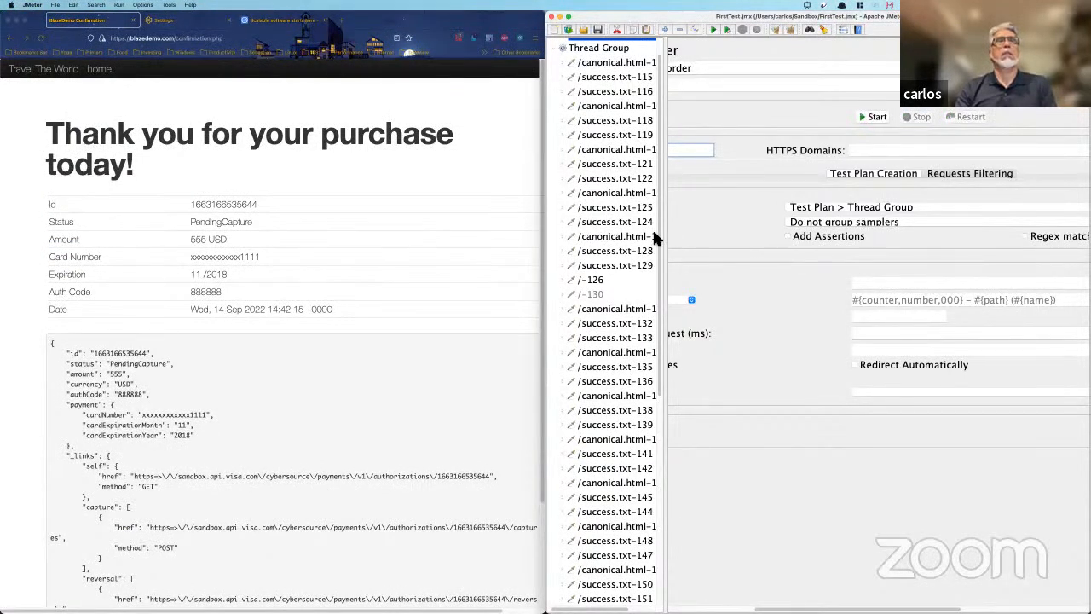
{"action": "left_click_drag", "start_coordinate": [657, 228], "coordinate": [606, 546]}
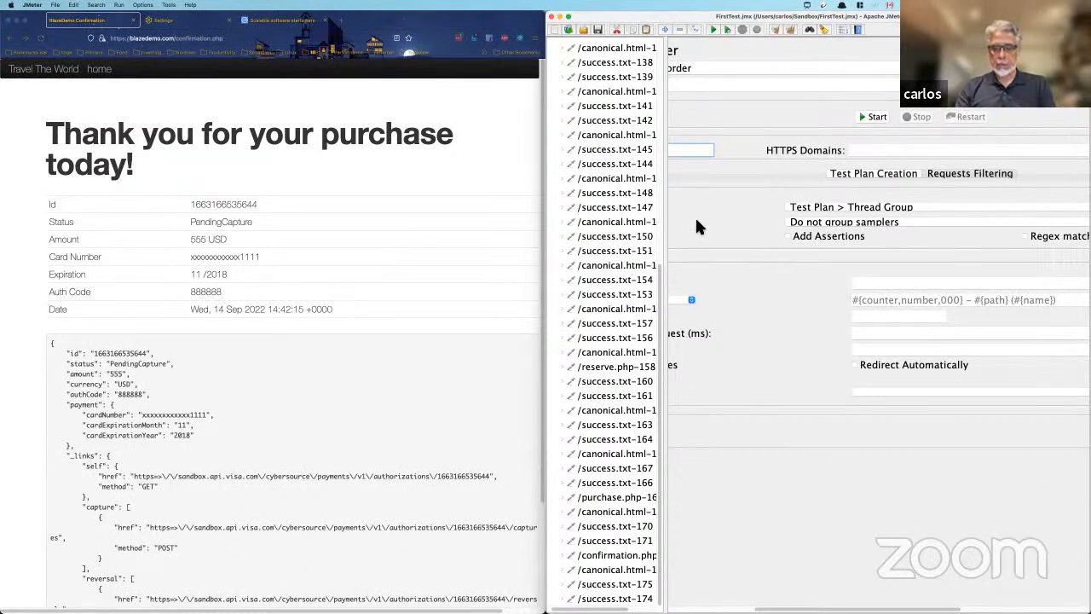
{"action": "key", "text": "ctrl+alt+Return"}
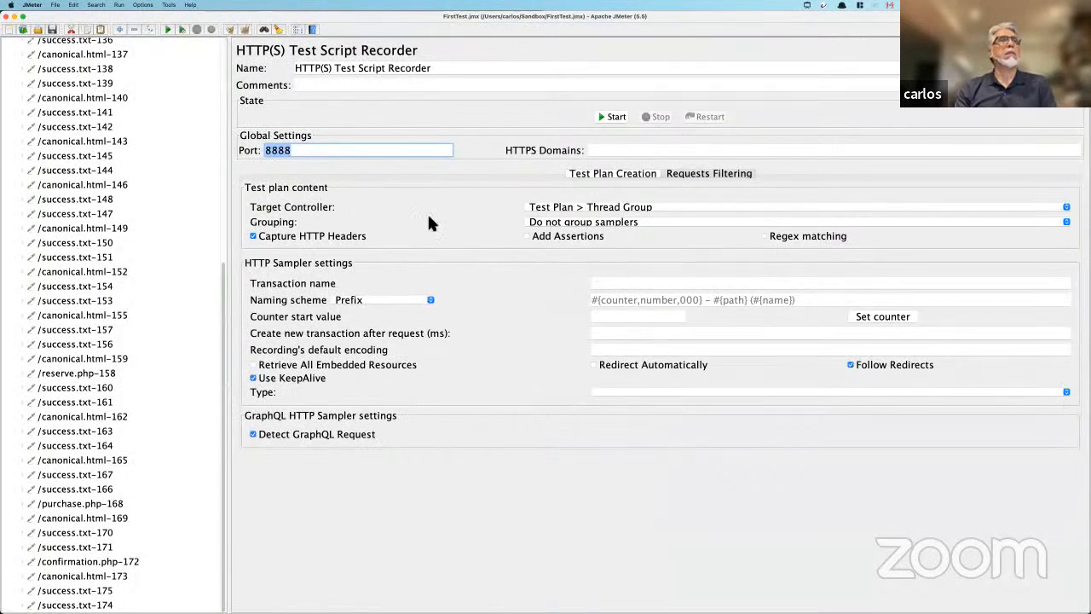
{"action": "left_click_drag", "start_coordinate": [219, 287], "coordinate": [236, 44]}
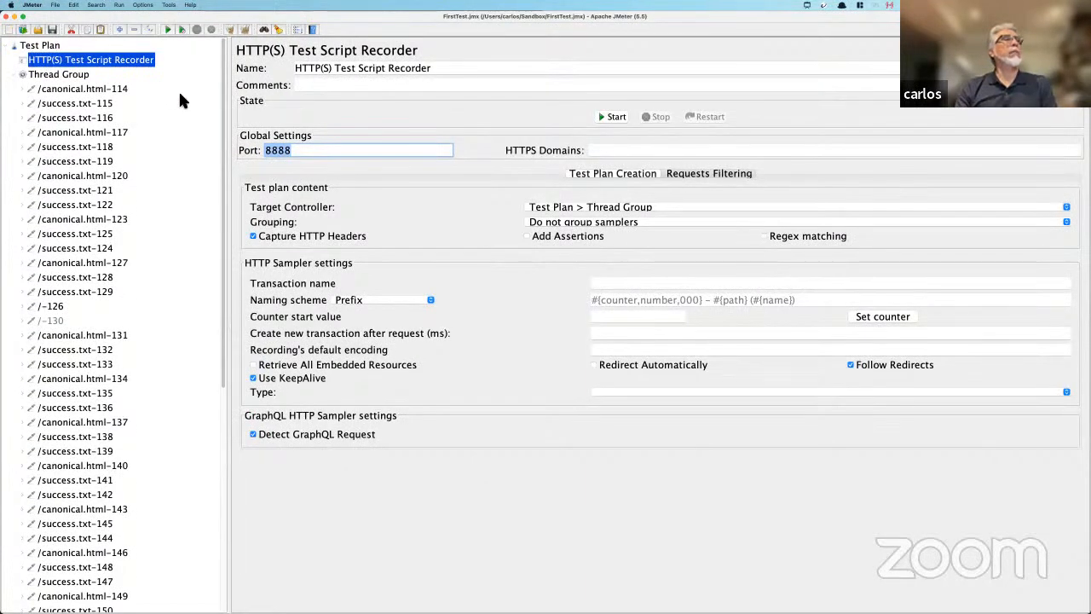
- Disable the samplers /canonical.html-114 through /success.txt-129
{"action": "left_click", "coordinate": [112, 89]}
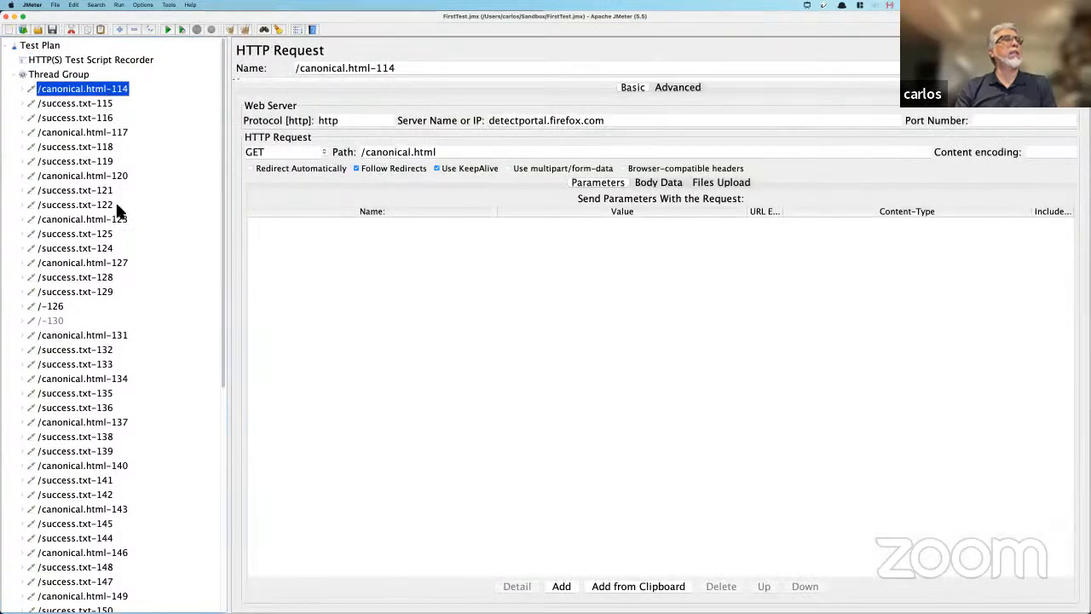
{"action": "left_click", "coordinate": [112, 290], "text": "shift"}
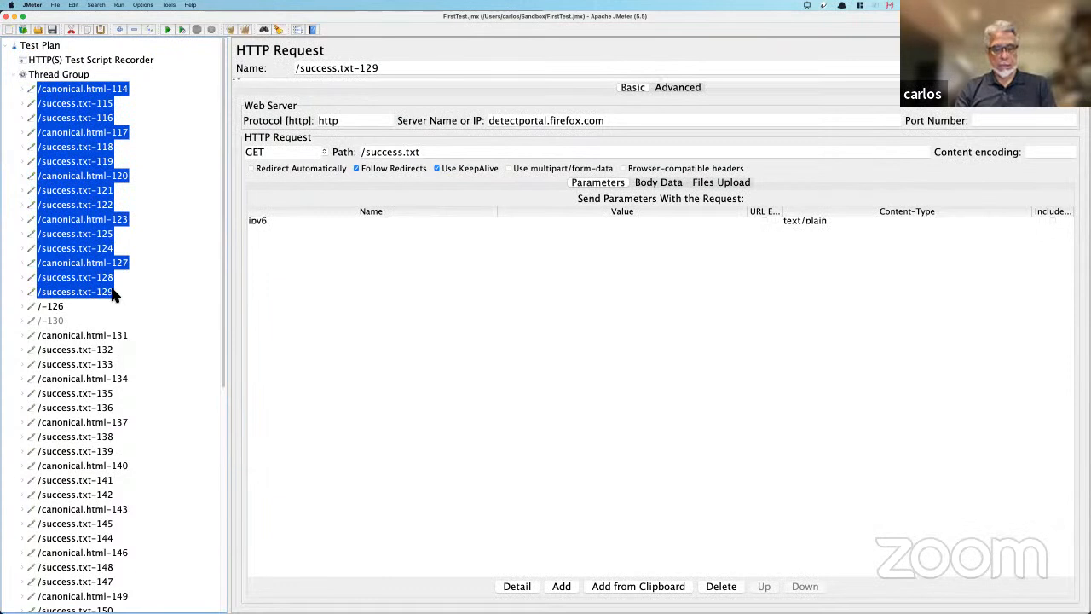
{"action": "key", "text": "super+t"}
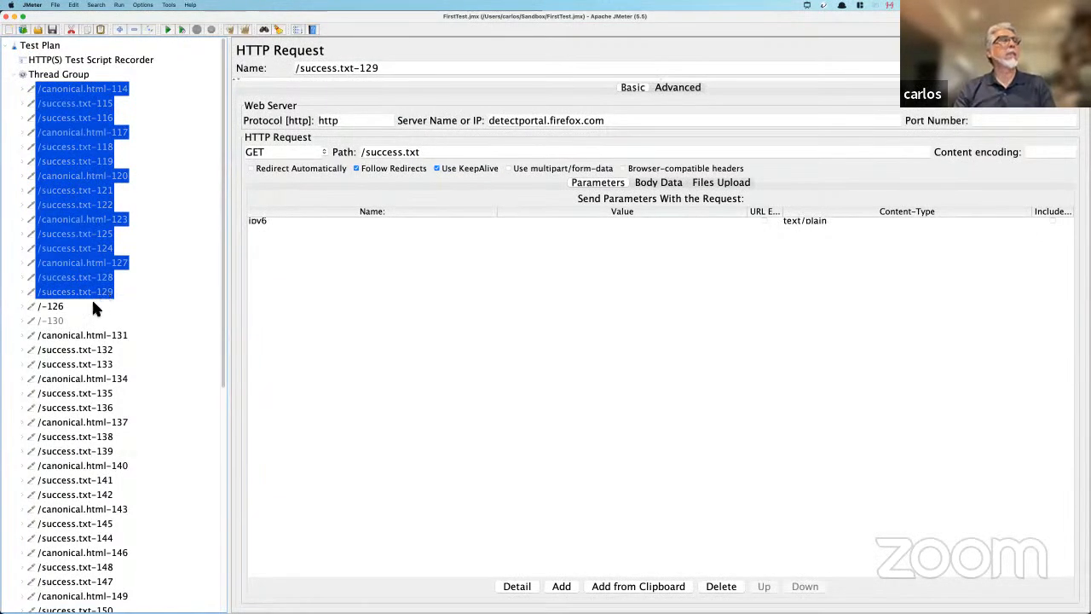
{"action": "scroll", "coordinate": [82, 306], "scroll_direction": "down", "scroll_amount": 4}
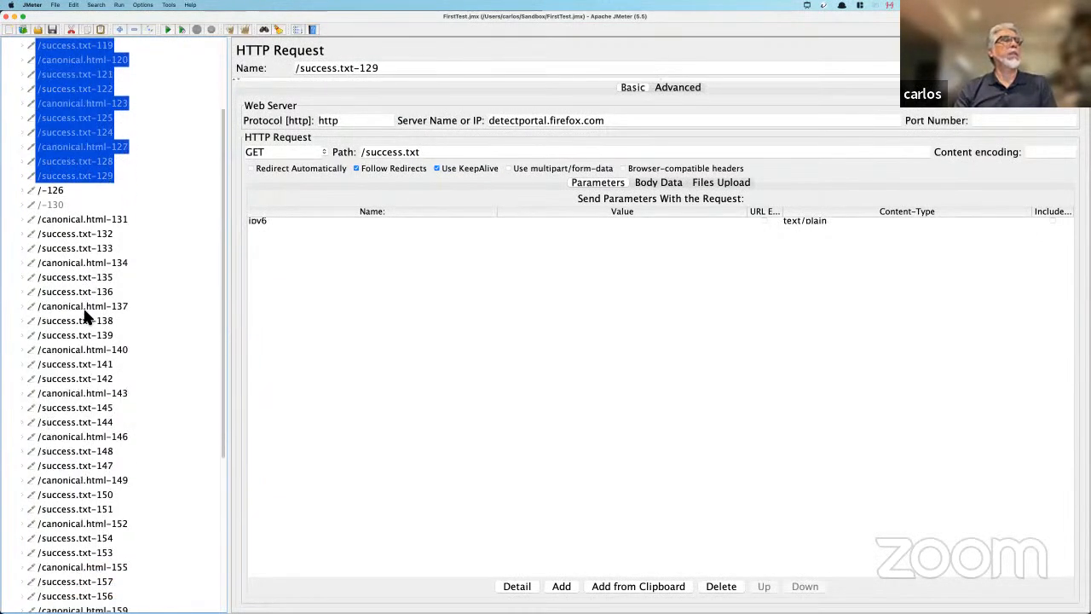
{"action": "left_click", "coordinate": [76, 222]}
{"action": "scroll", "coordinate": [126, 390], "scroll_direction": "down", "scroll_amount": 1}
{"action": "scroll", "coordinate": [126, 394], "scroll_direction": "down", "scroll_amount": 8}
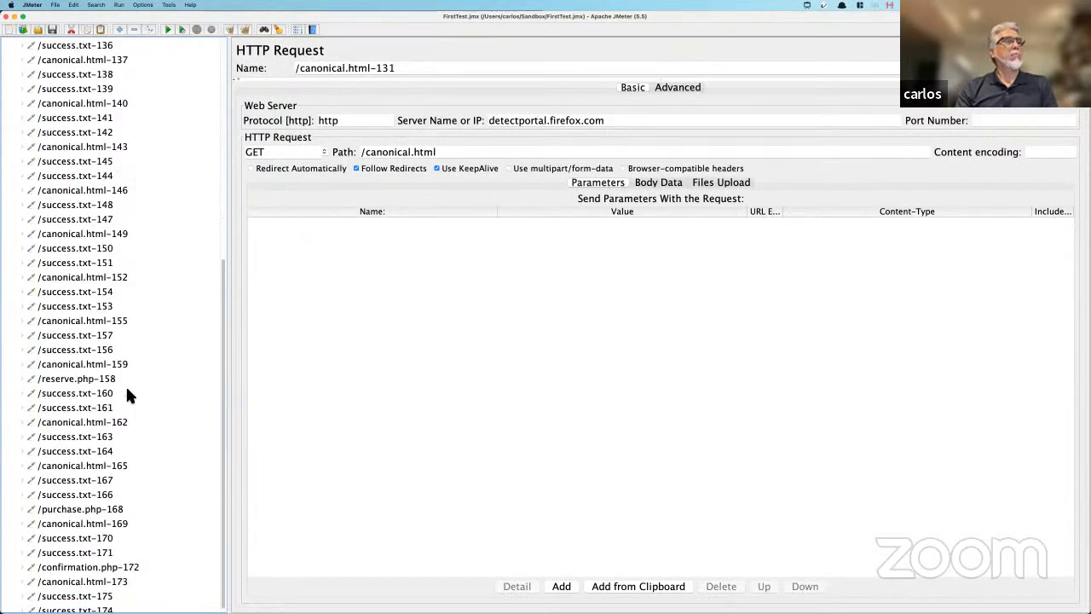
{"action": "scroll", "coordinate": [128, 395], "scroll_direction": "down", "scroll_amount": 1}
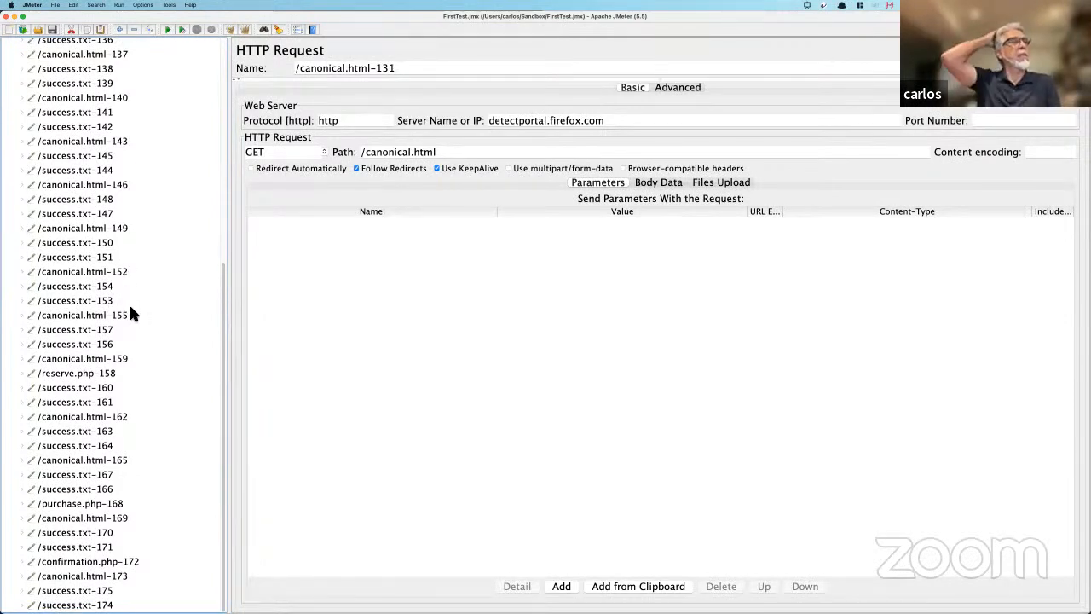
- Inspect the detectportal samplers and select /canonical.html-131 through /canonical.html-159
{"action": "left_click", "coordinate": [71, 359]}
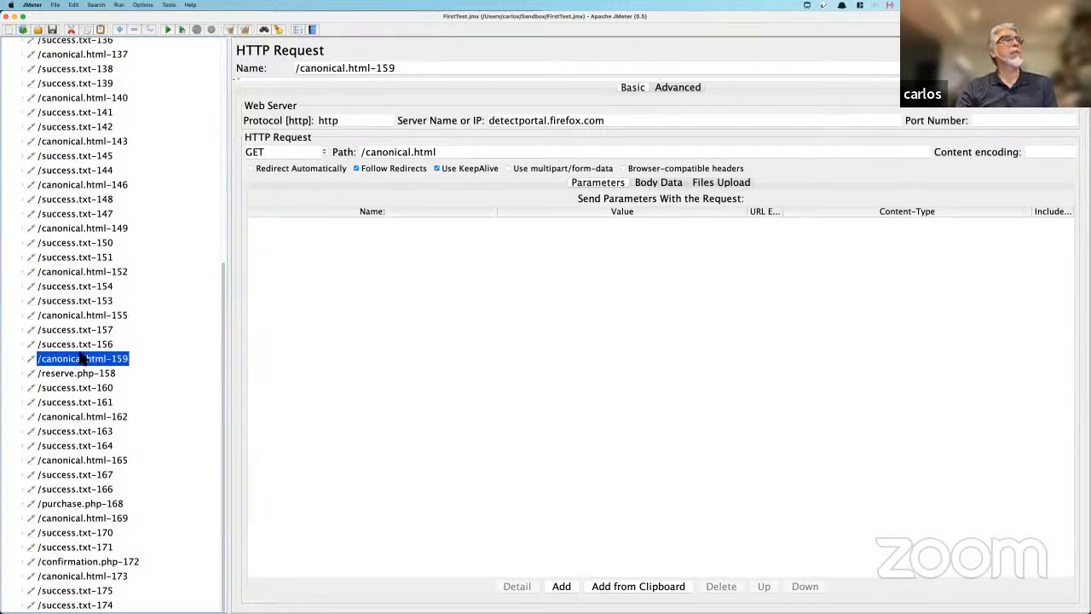
{"action": "left_click", "coordinate": [81, 344]}
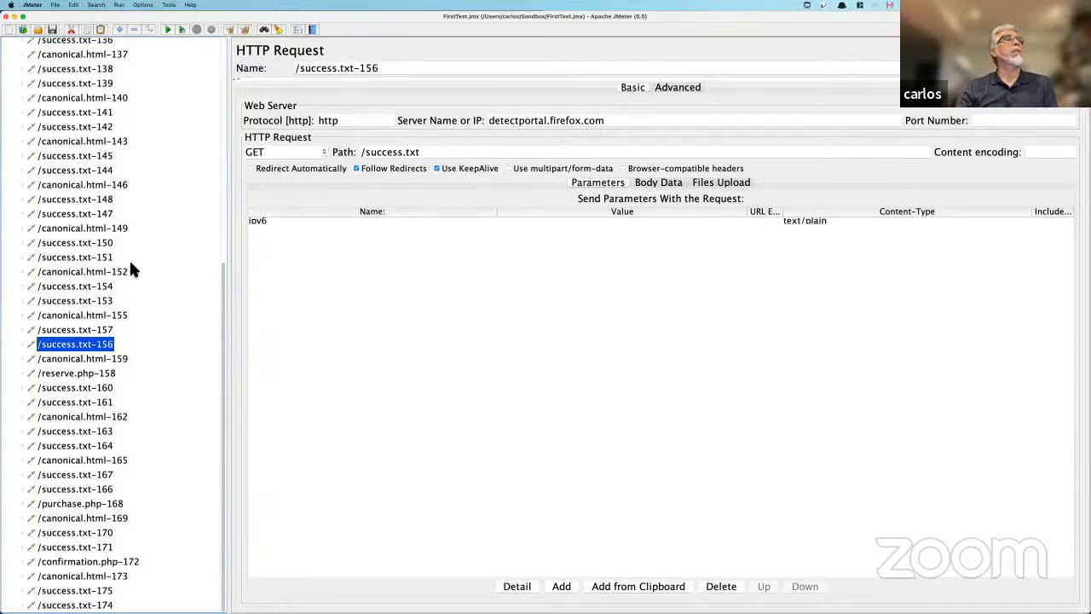
{"action": "scroll", "coordinate": [132, 270], "scroll_direction": "up", "scroll_amount": 8}
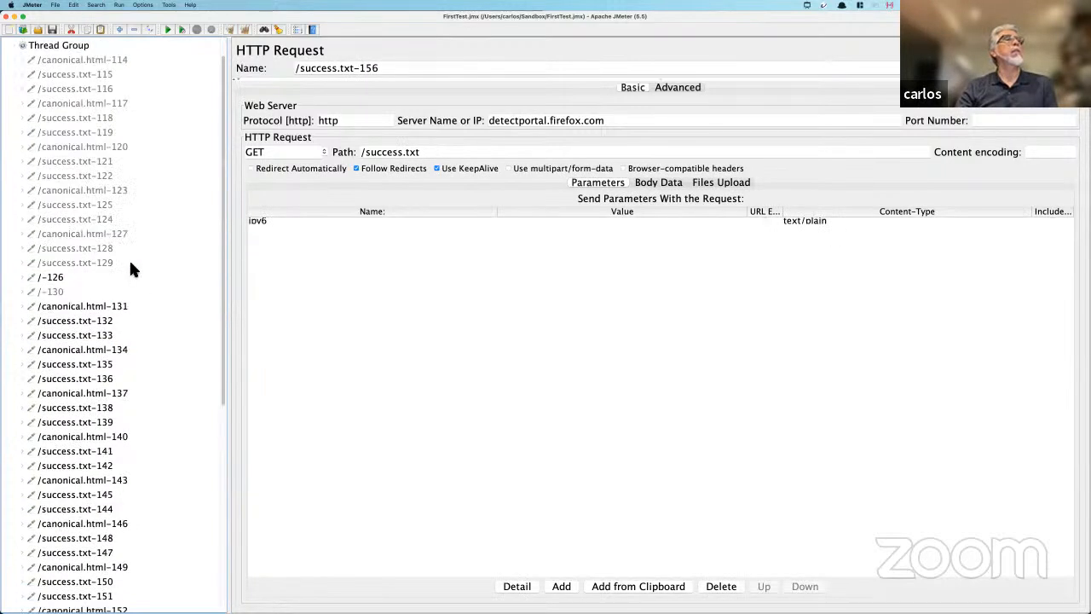
{"action": "left_click", "coordinate": [77, 308]}
{"action": "scroll", "coordinate": [77, 318], "scroll_direction": "up", "scroll_amount": 1}
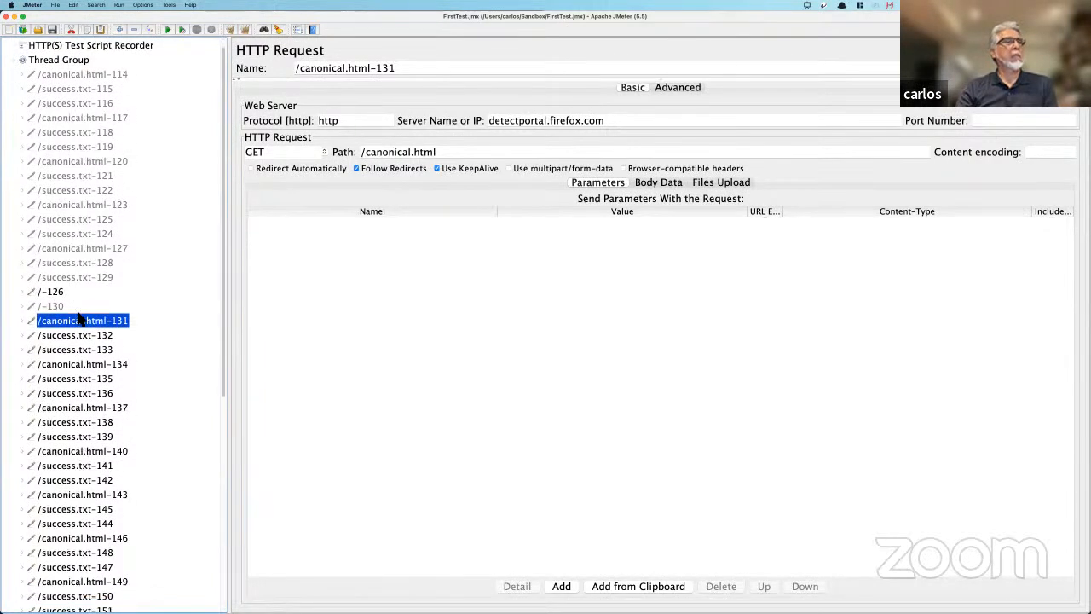
{"action": "scroll", "coordinate": [77, 318], "scroll_direction": "down", "scroll_amount": 5}
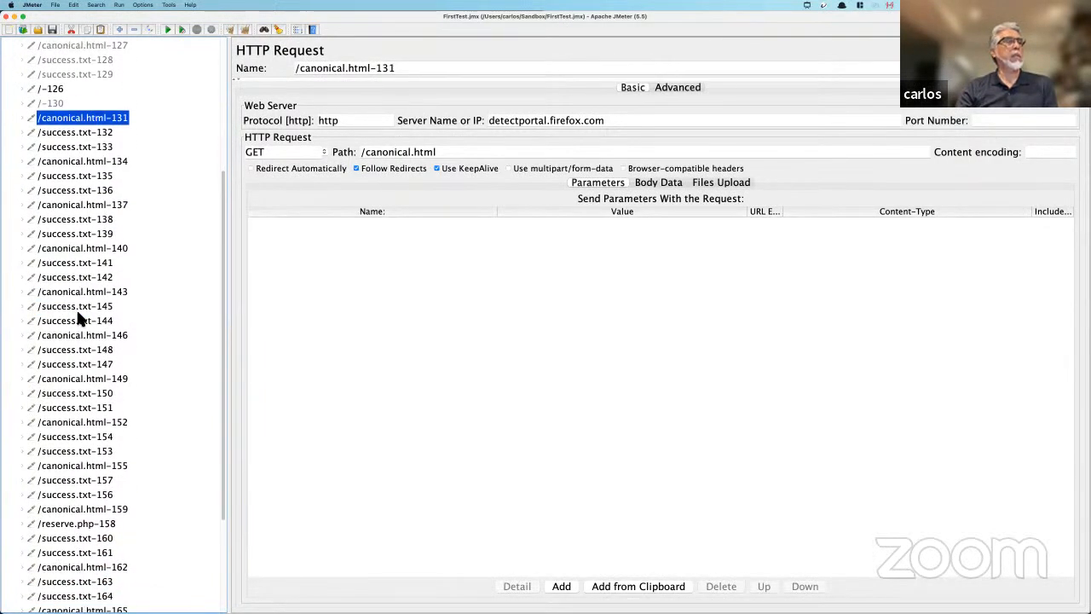
{"action": "scroll", "coordinate": [76, 318], "scroll_direction": "down", "scroll_amount": 1}
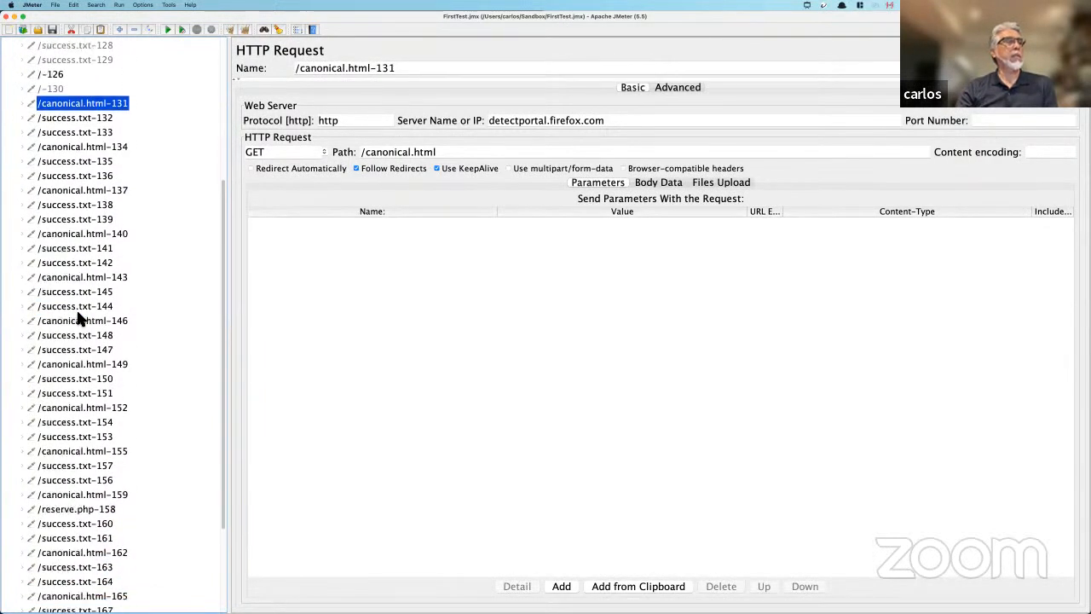
{"action": "left_click", "coordinate": [91, 496], "text": "super"}
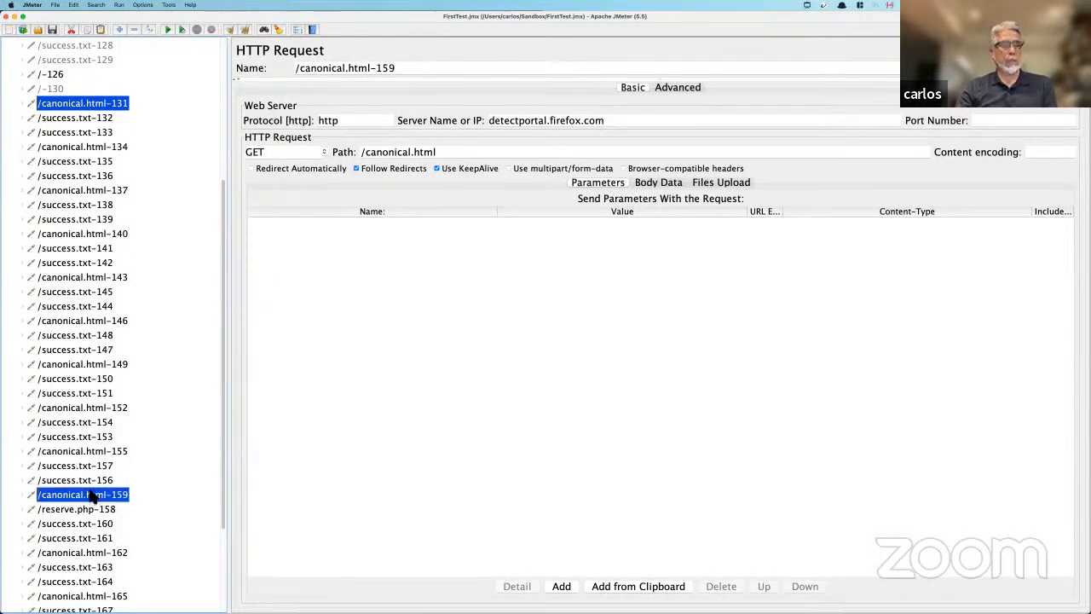
{"action": "left_click", "coordinate": [98, 122], "text": "shift"}
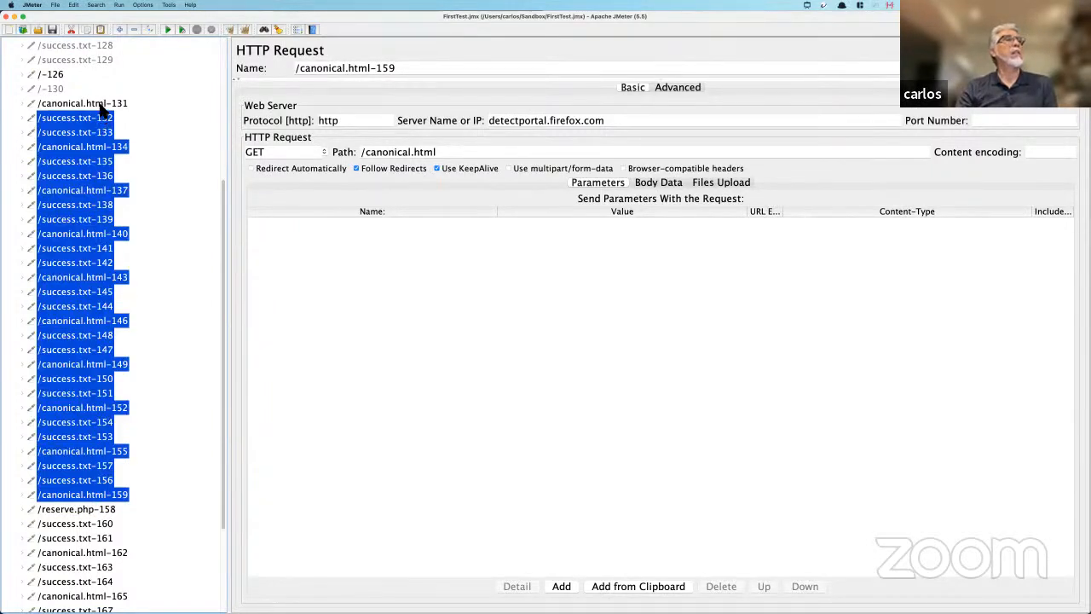
{"action": "left_click", "coordinate": [100, 105], "text": "shift"}
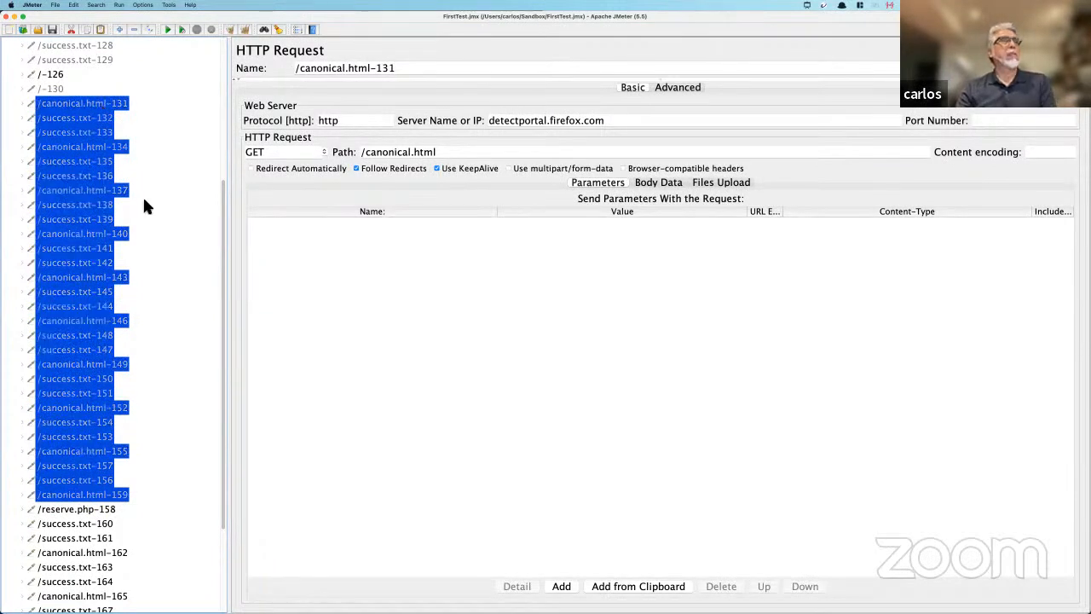
{"action": "scroll", "coordinate": [151, 211], "scroll_direction": "down", "scroll_amount": 3}
{"action": "scroll", "coordinate": [151, 211], "scroll_direction": "down", "scroll_amount": 3}
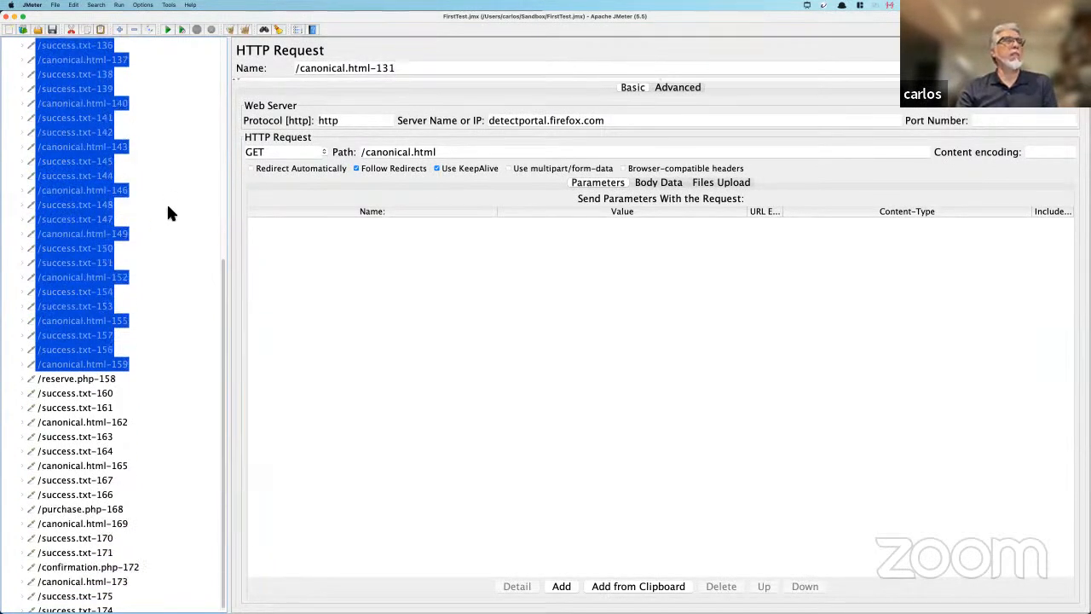
- Delete the samplers /success.txt-160 through /success.txt-166
{"action": "left_click", "coordinate": [76, 389]}
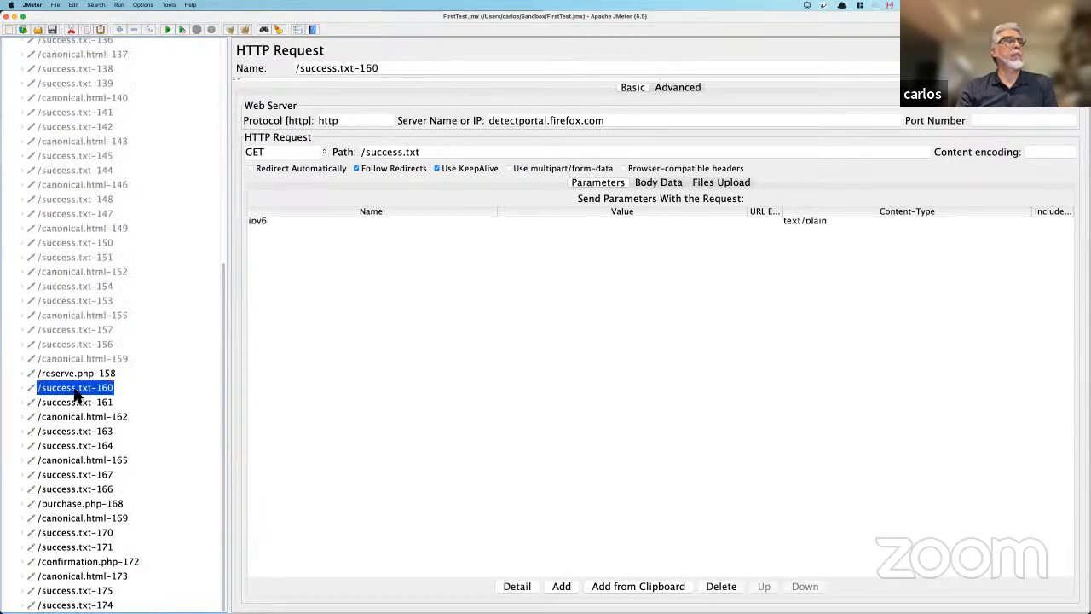
{"action": "left_click", "coordinate": [92, 490], "text": "shift"}
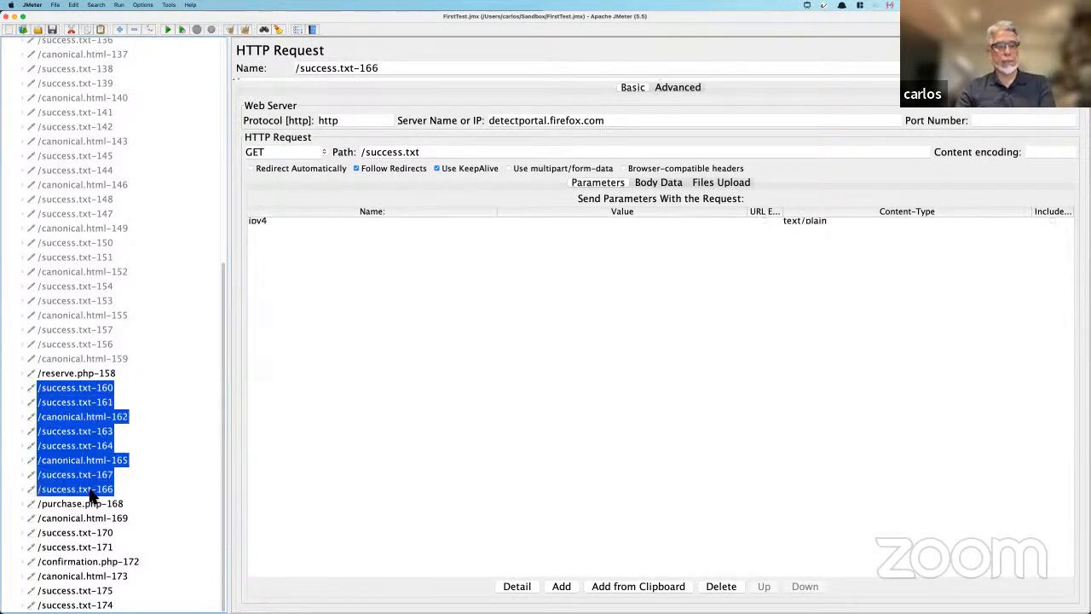
{"action": "key", "text": "Delete"}
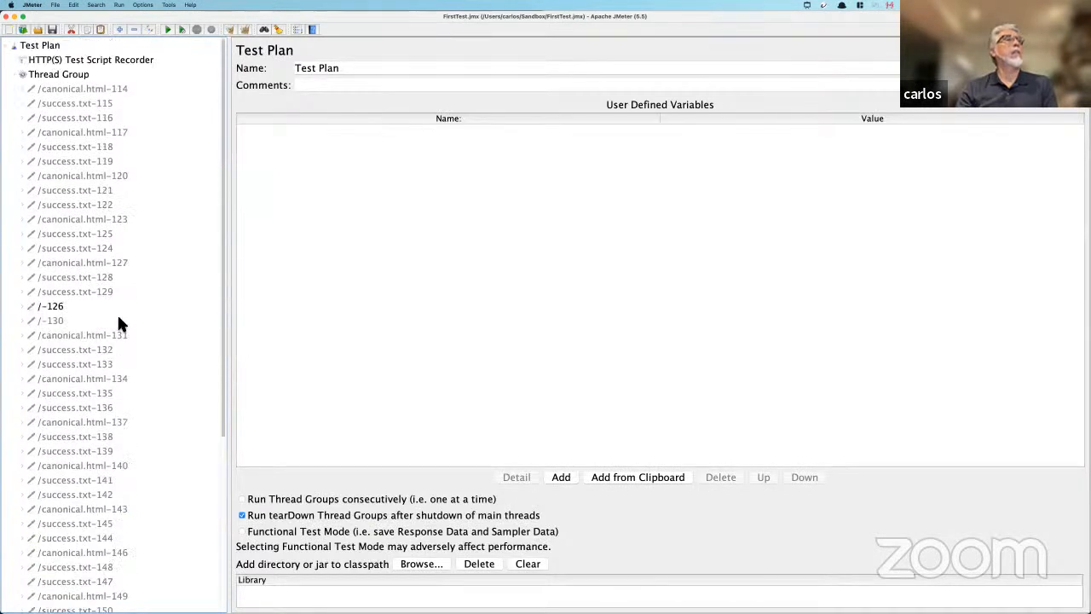
- Delete the noise requests 114 through 129 and 131 through 159
{"action": "left_click", "coordinate": [85, 90]}
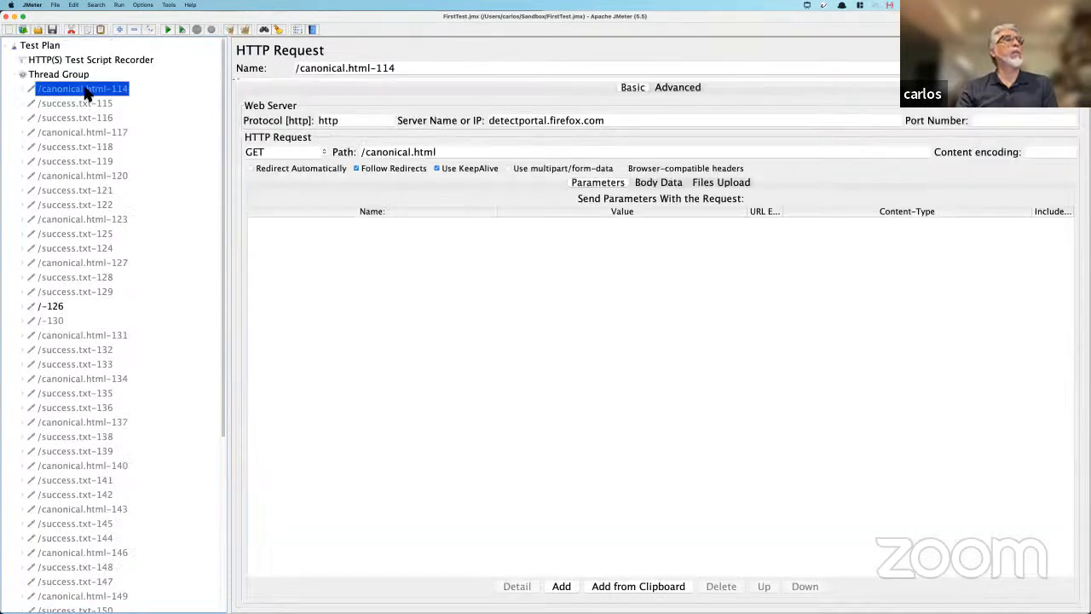
{"action": "left_click", "coordinate": [76, 292], "text": "shift"}
{"action": "key", "text": "super+c"}
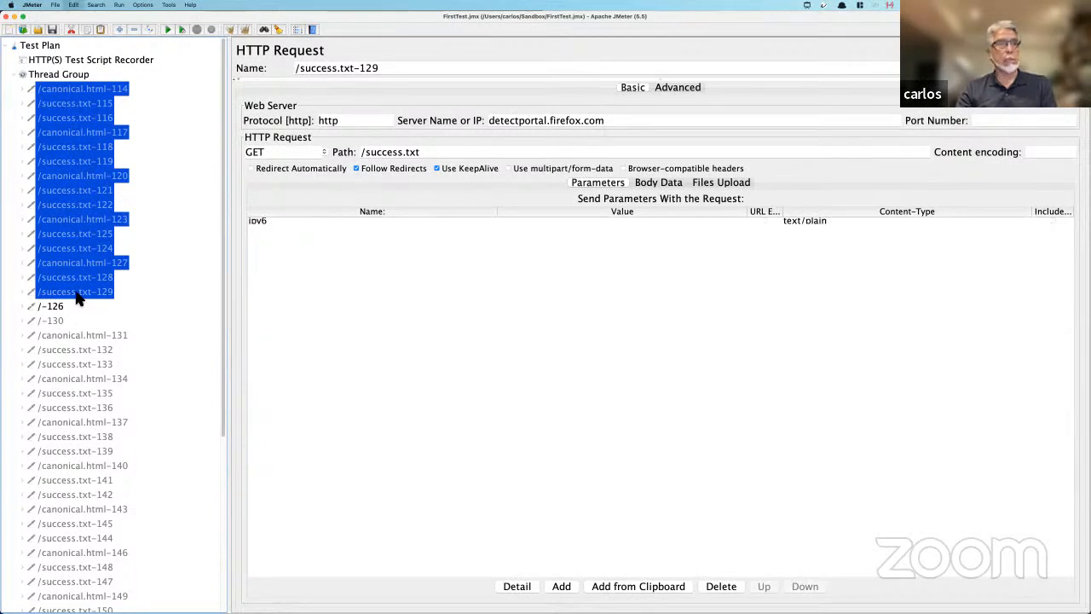
{"action": "key", "text": "Delete"}
{"action": "left_click", "coordinate": [73, 120]}
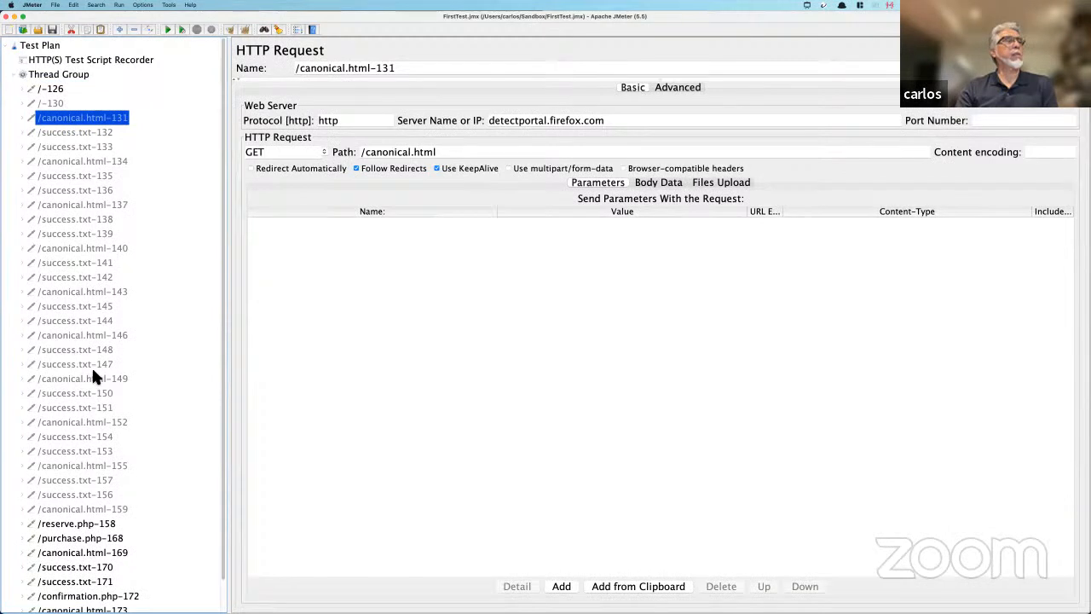
{"action": "left_click", "coordinate": [95, 509], "text": "shift"}
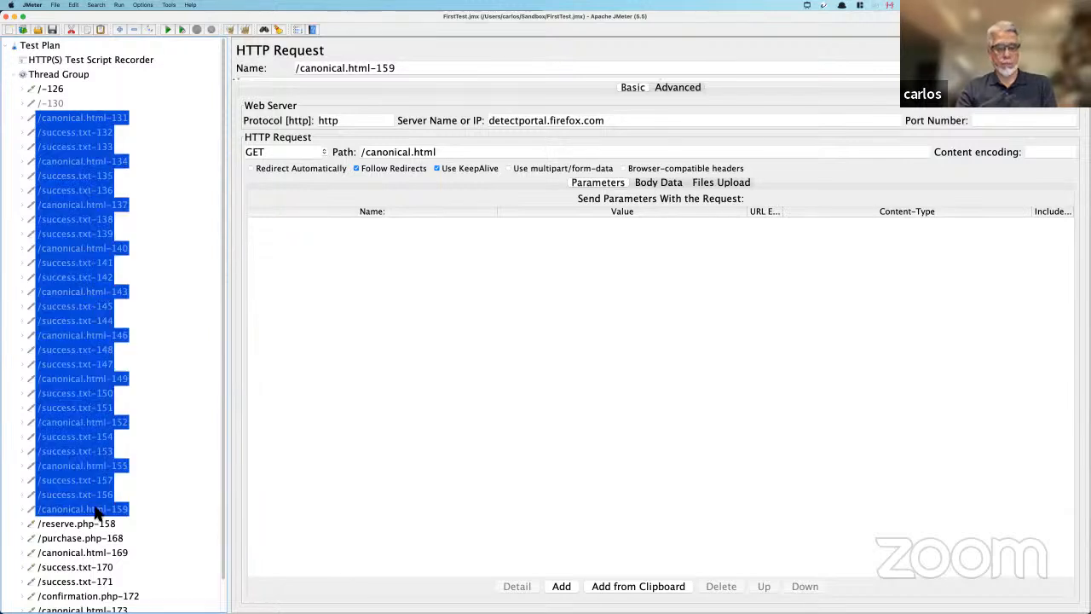
{"action": "key", "text": "Delete"}
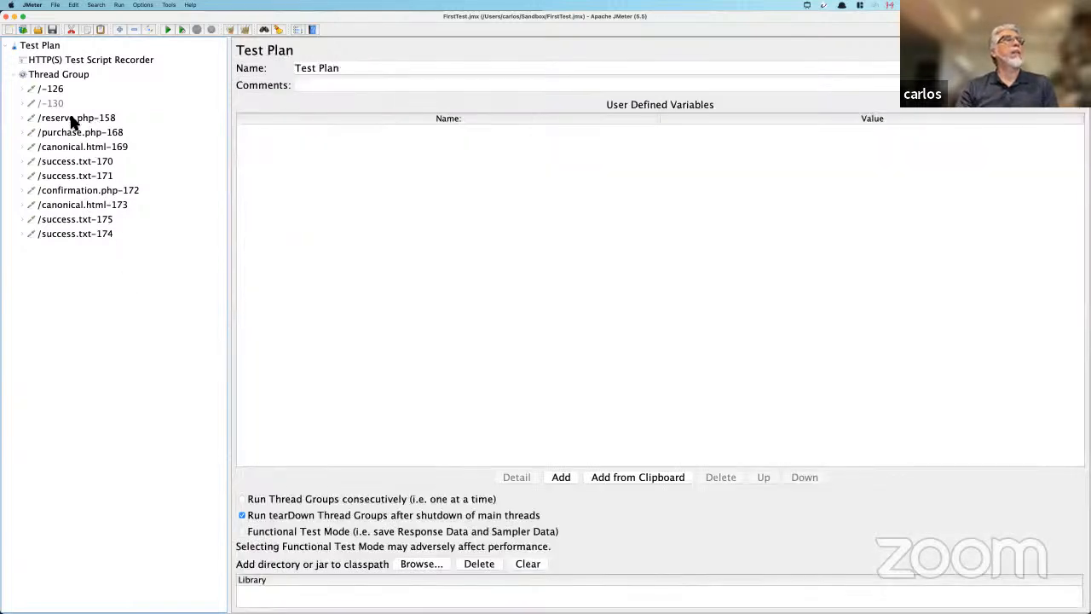
- Delete requests 169–171, 173–174, and the /-126 request
{"action": "left_click", "coordinate": [72, 150]}
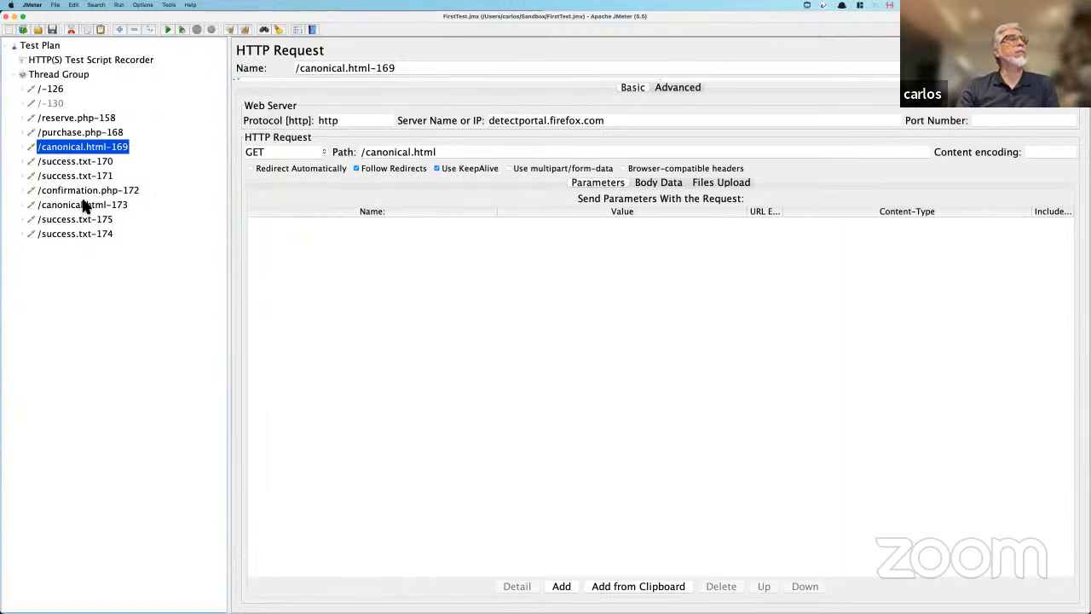
{"action": "left_click", "coordinate": [89, 179], "text": "shift"}
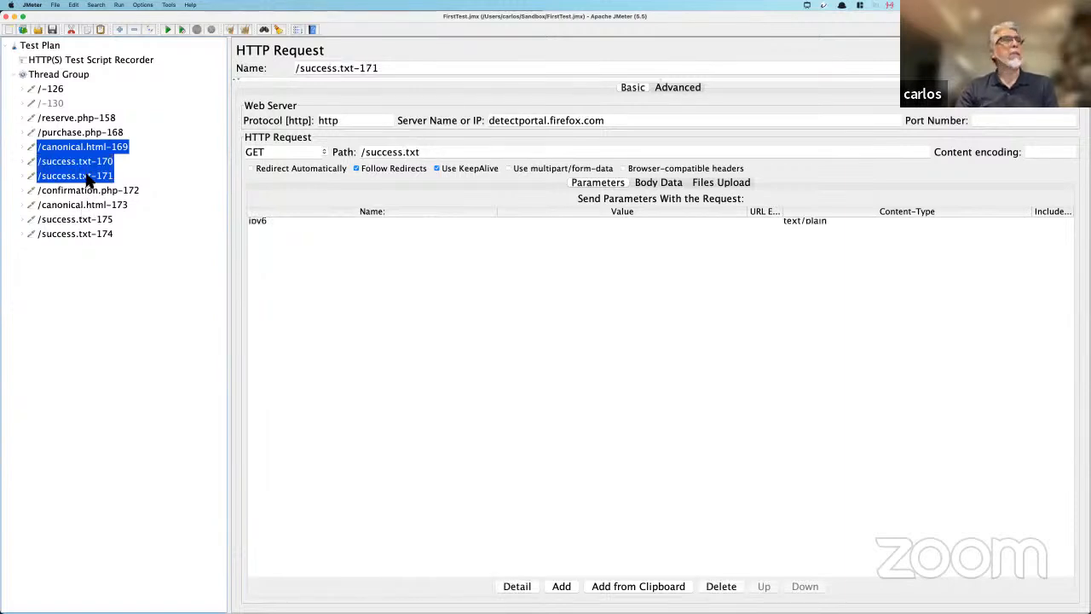
{"action": "key", "text": "Delete"}
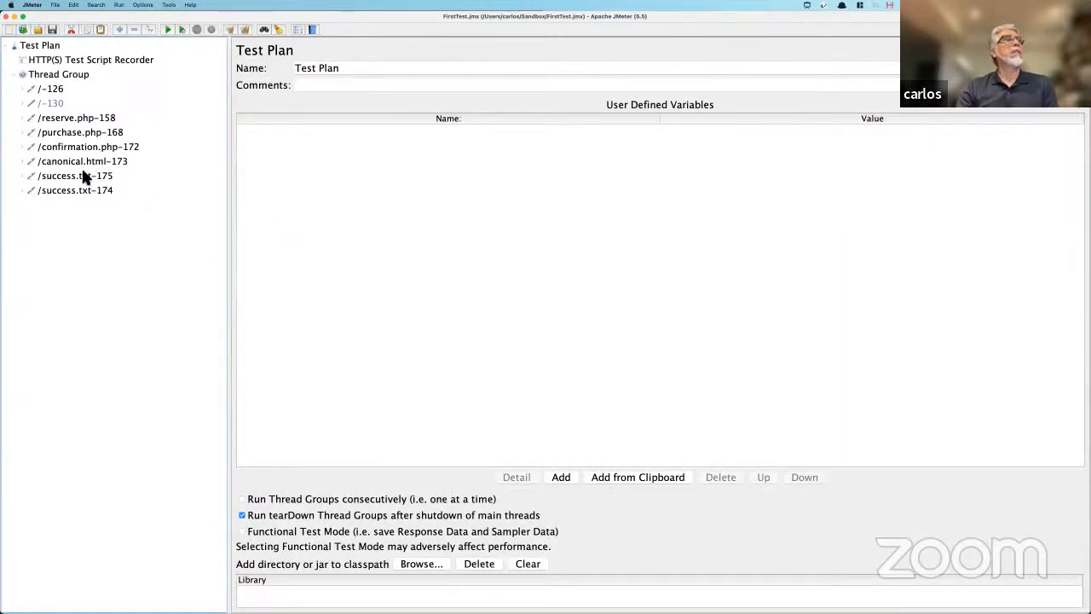
{"action": "left_click", "coordinate": [85, 164]}
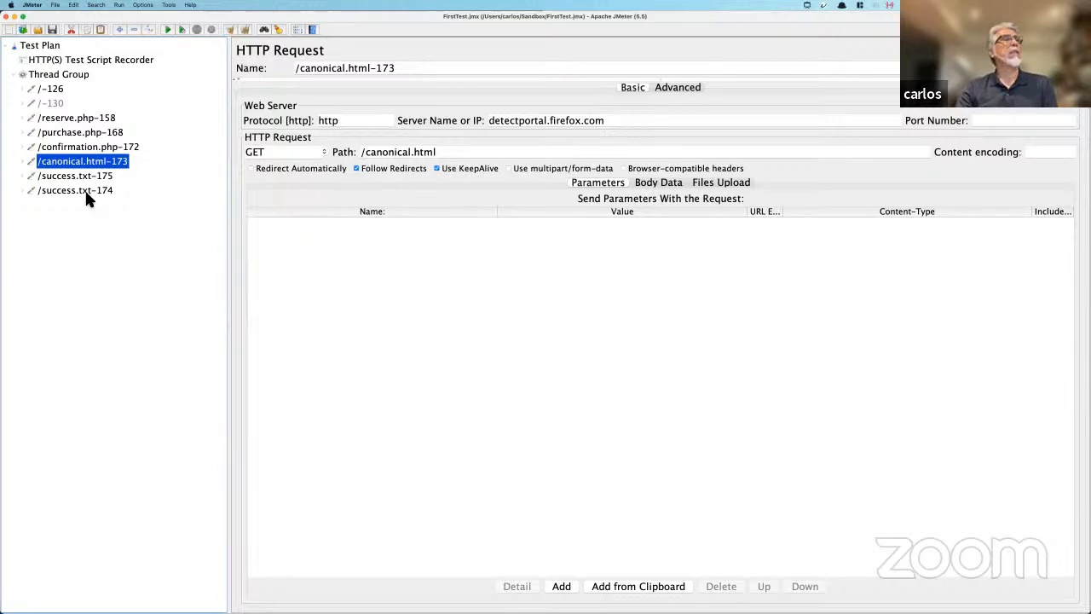
{"action": "left_click", "coordinate": [86, 193], "text": "shift"}
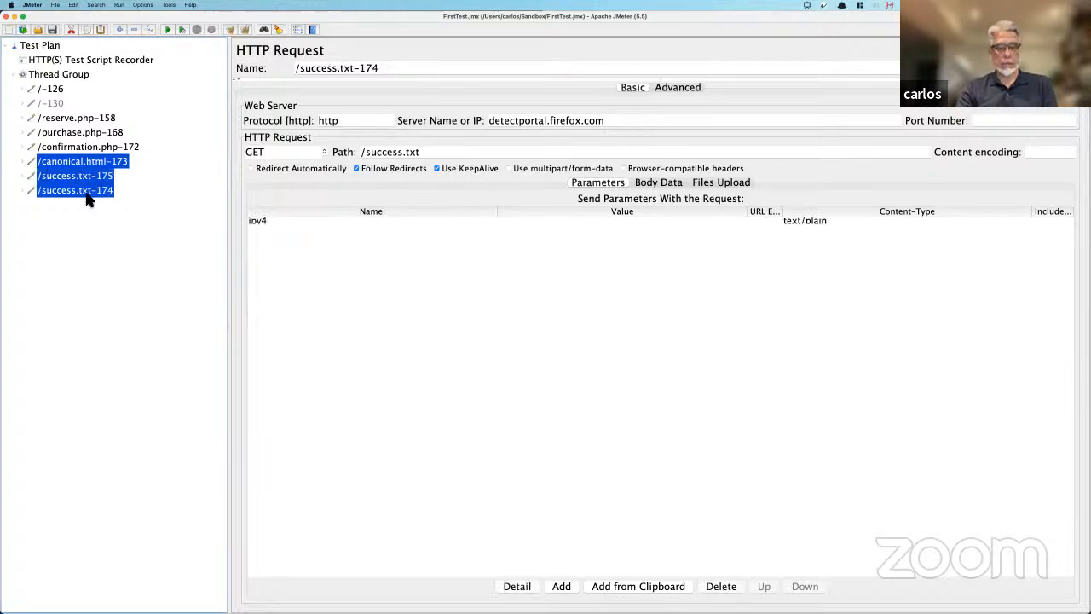
{"action": "key", "text": "Delete"}
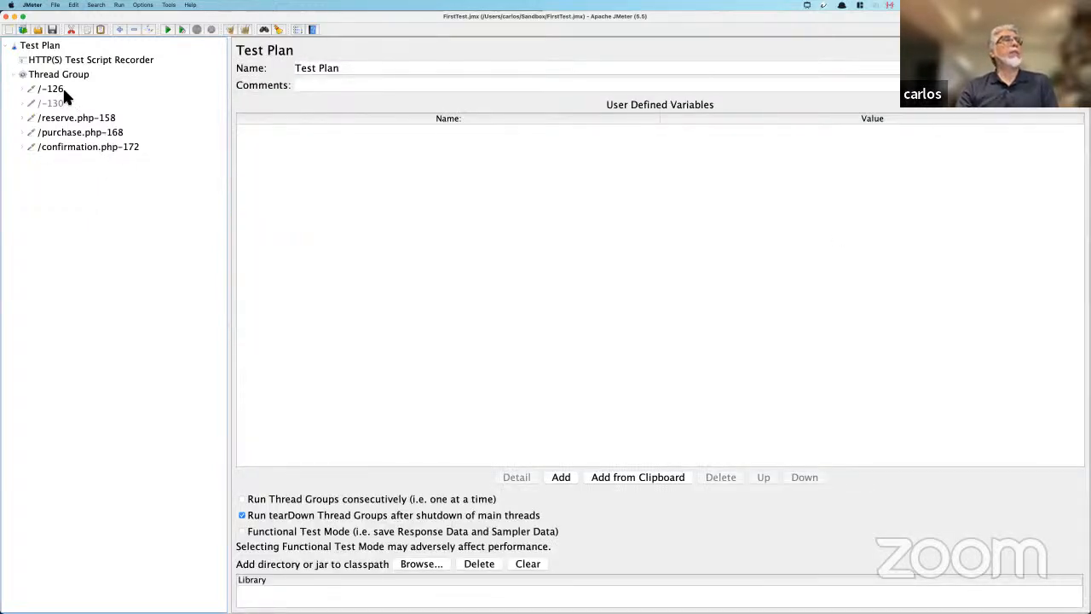
{"action": "left_click", "coordinate": [53, 89]}
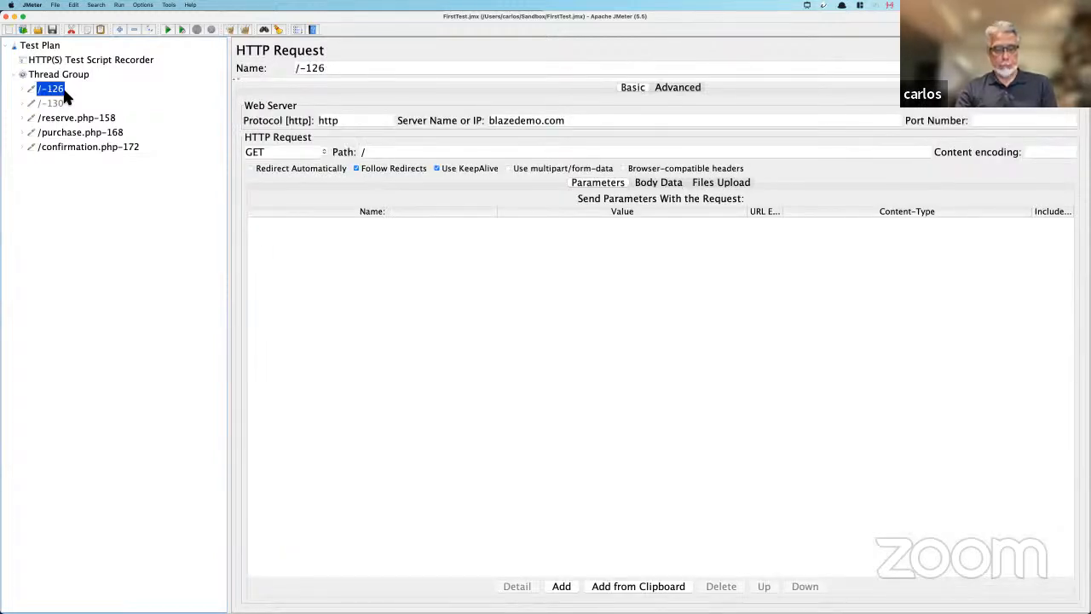
{"action": "key", "text": "Delete"}
- Review the remaining /-130, reserve.php, purchase.php and confirmation.php requests
{"action": "left_click", "coordinate": [51, 89]}
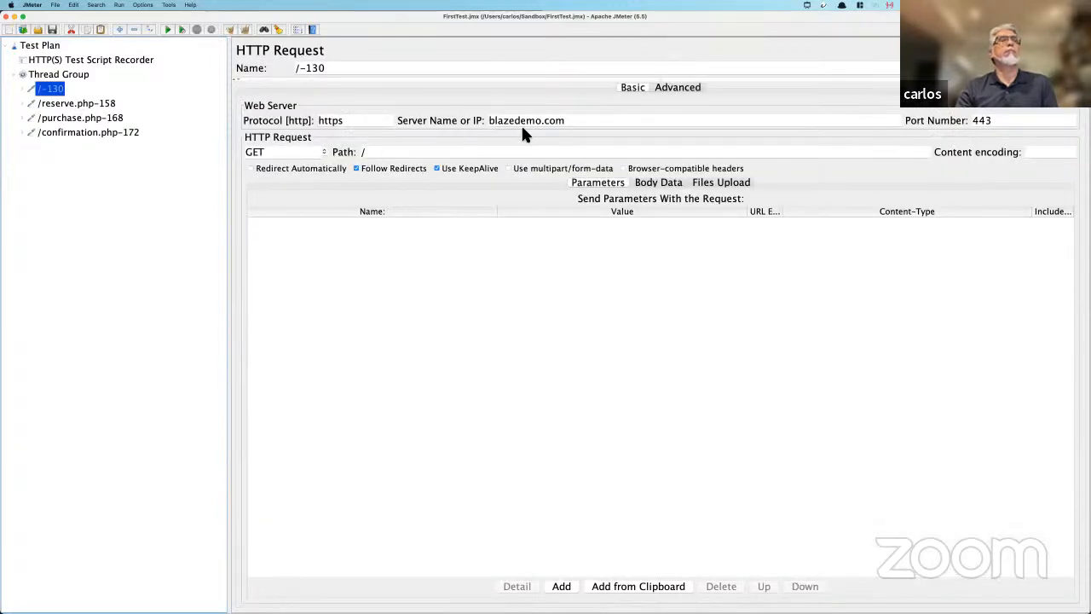
{"action": "left_click", "coordinate": [108, 105]}
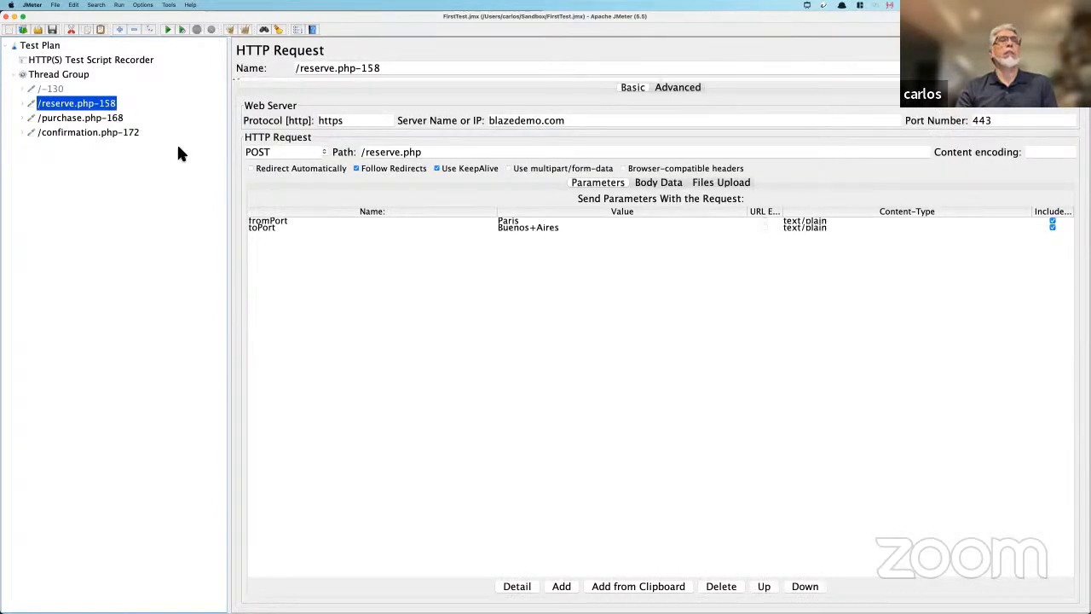
{"action": "left_click", "coordinate": [107, 119]}
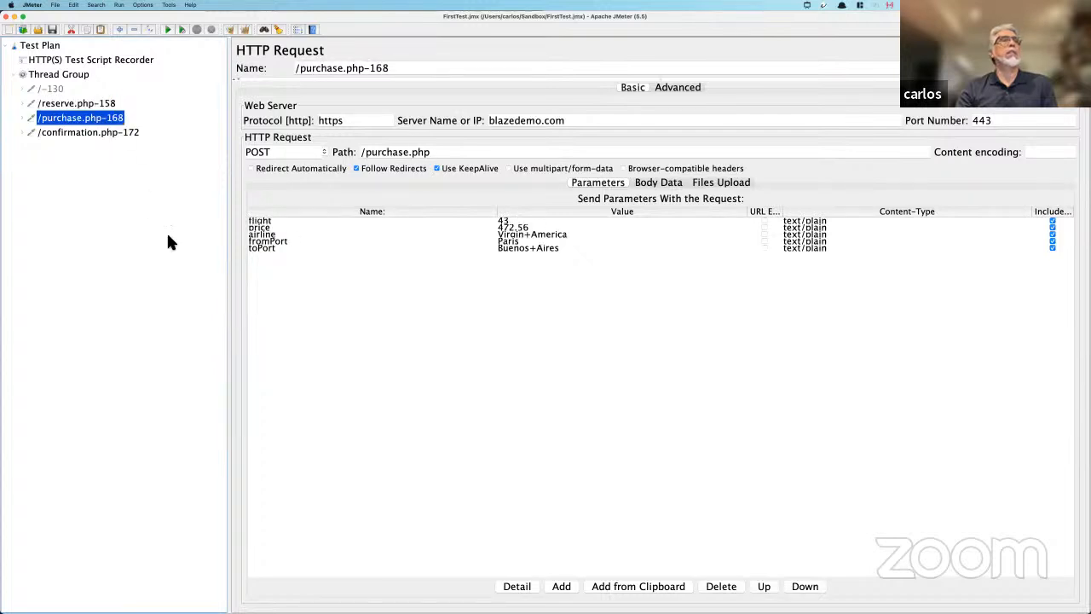
{"action": "left_click", "coordinate": [106, 136]}
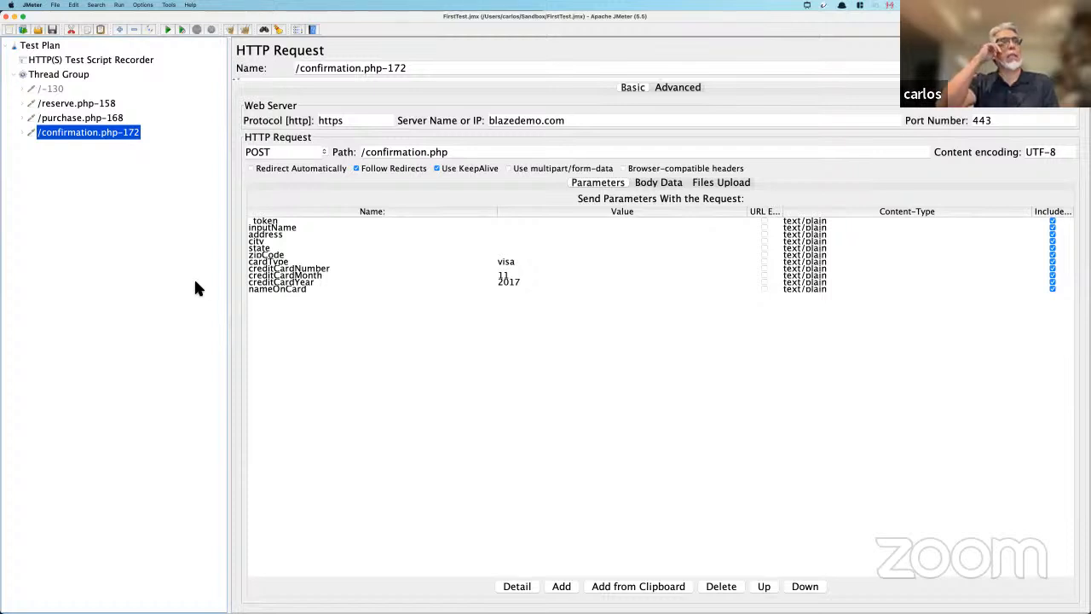
- Add a View Results Tree listener to the Thread Group
{"action": "right_click", "coordinate": [83, 74]}
{"action": "mouse_move", "coordinate": [231, 81]}
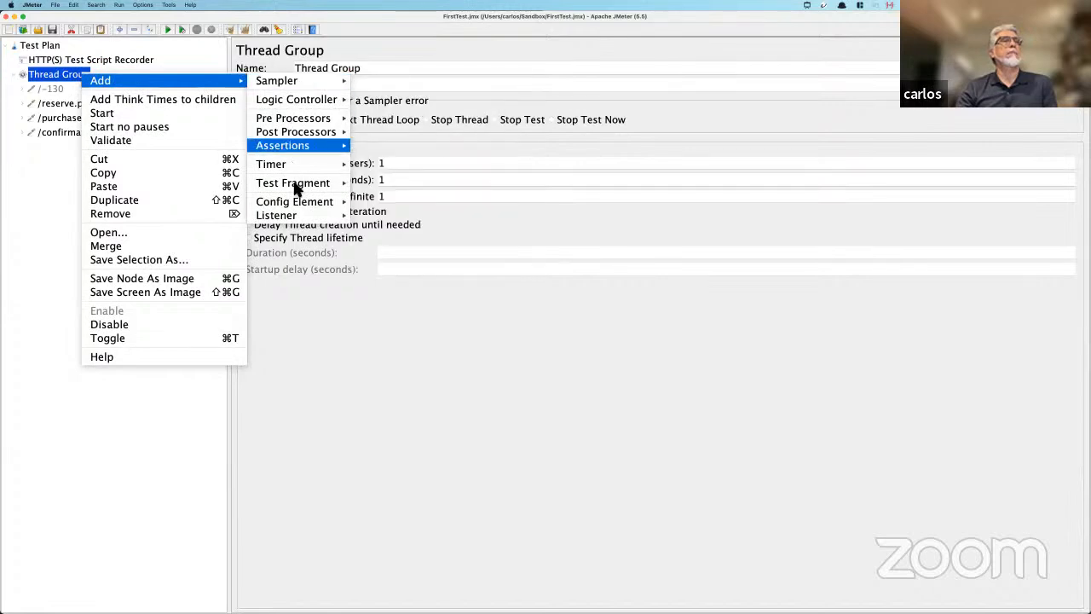
{"action": "mouse_move", "coordinate": [305, 216]}
{"action": "left_click", "coordinate": [393, 217]}
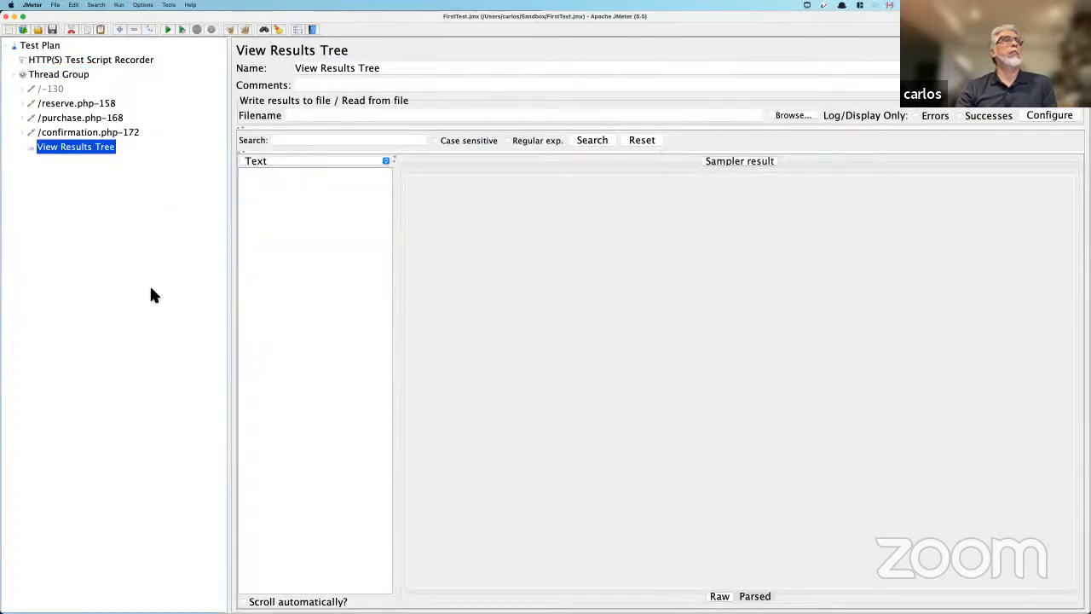
- Review the /-130, reserve.php and purchase.php samplers, then run the test from View Results Tree
{"action": "left_click", "coordinate": [51, 89]}
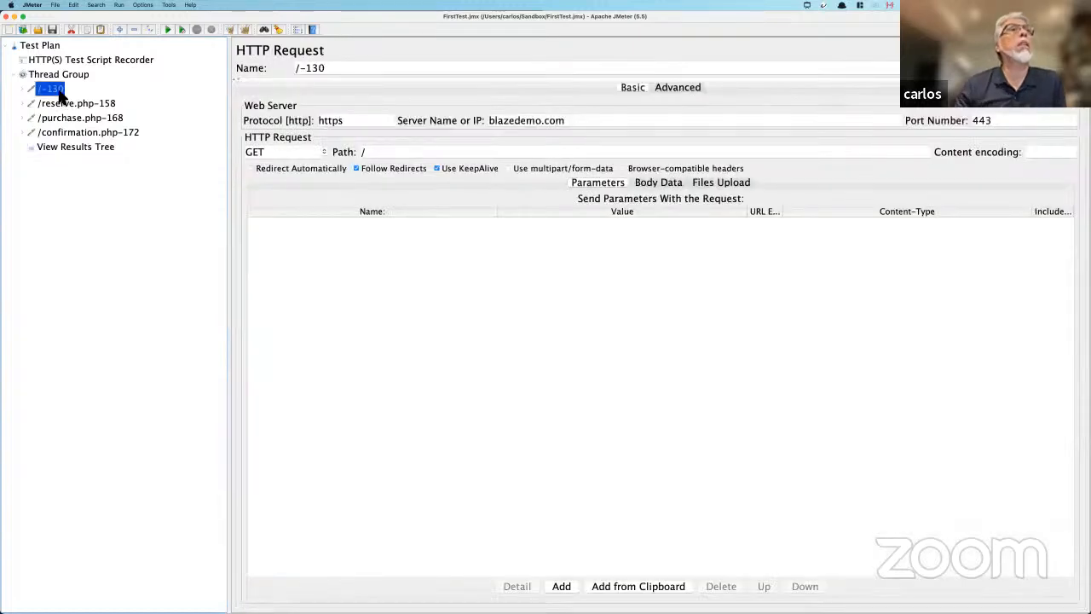
{"action": "left_click", "coordinate": [61, 104]}
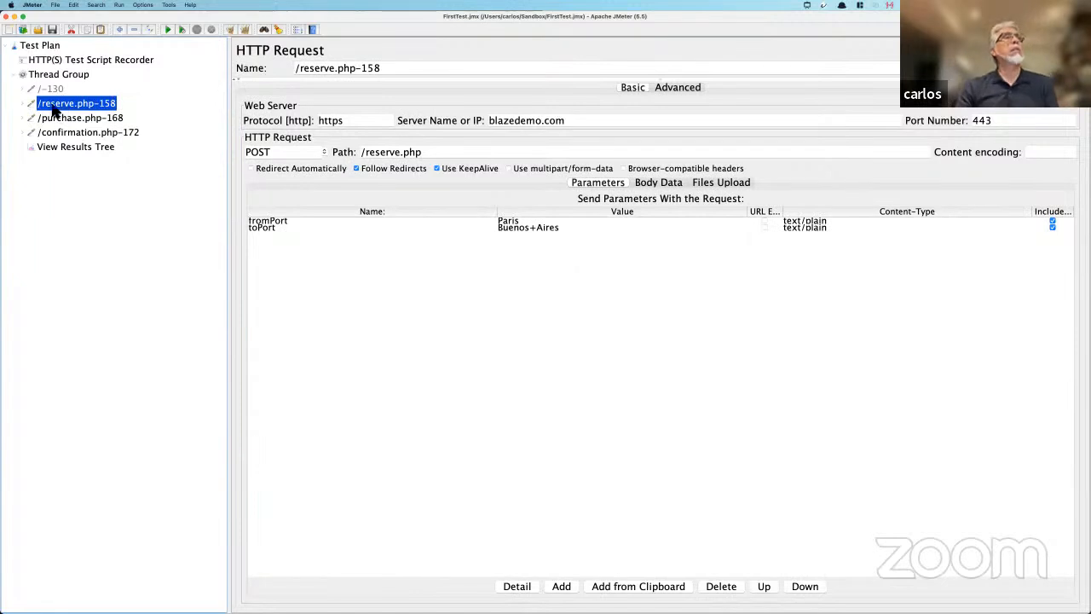
{"action": "left_click", "coordinate": [51, 89]}
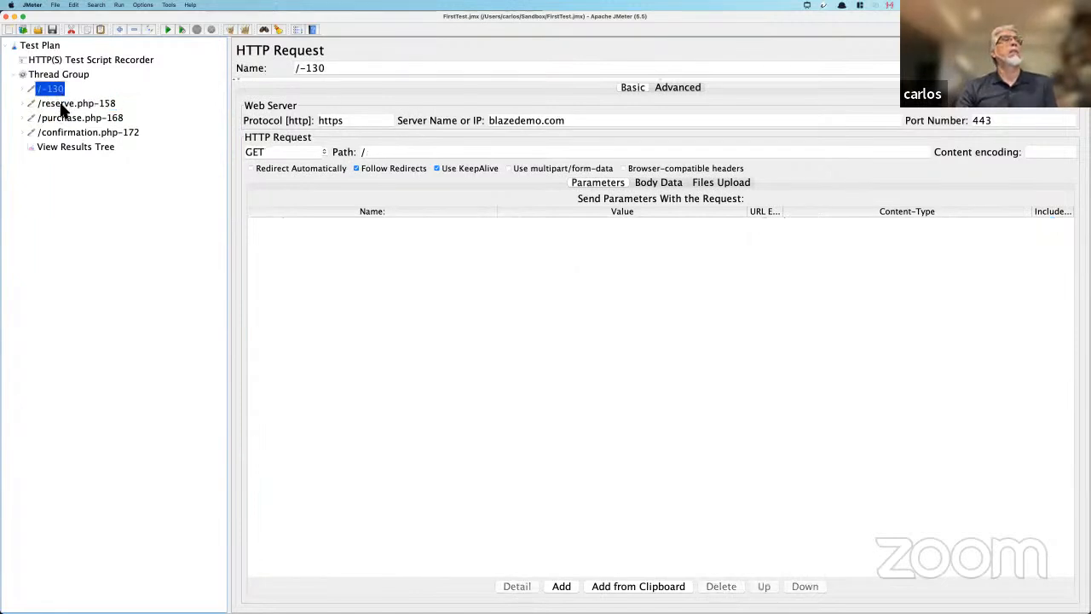
{"action": "left_click", "coordinate": [61, 104]}
{"action": "left_click", "coordinate": [66, 119]}
{"action": "left_click", "coordinate": [56, 91]}
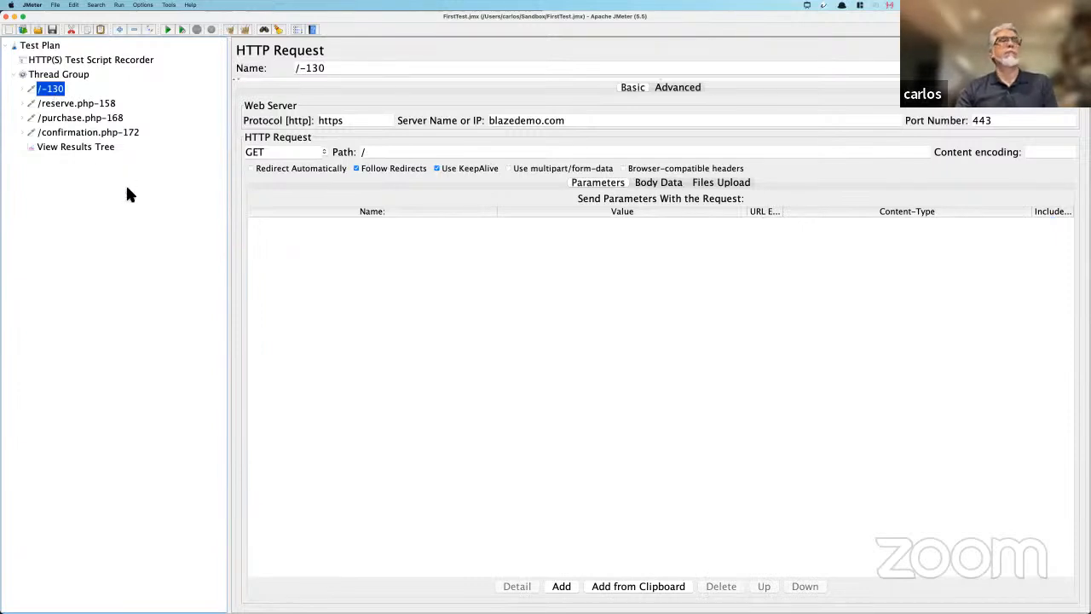
{"action": "left_click", "coordinate": [100, 147]}
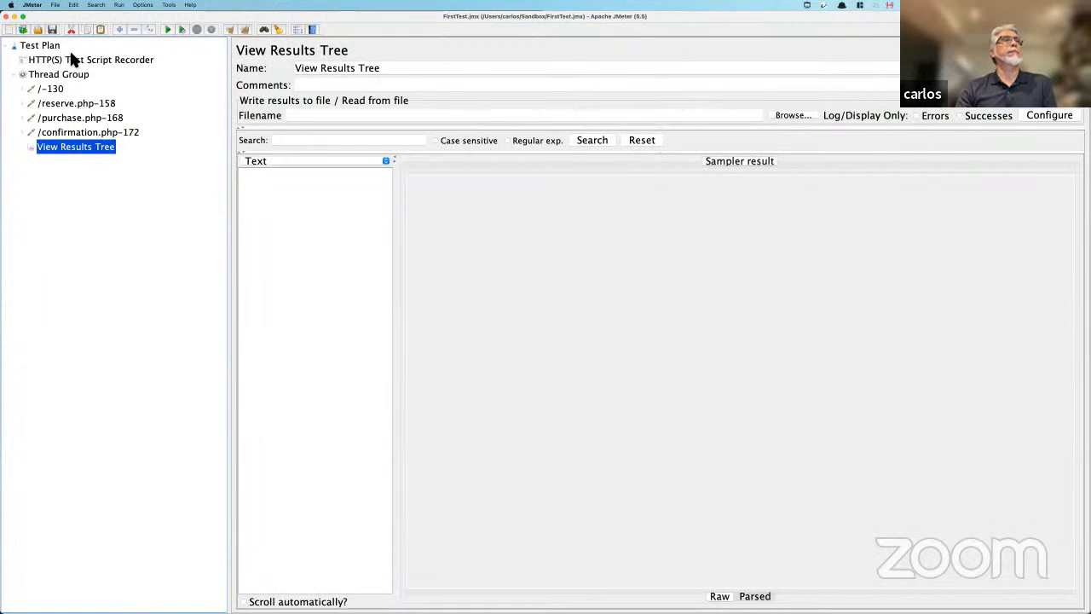
{"action": "left_click", "coordinate": [167, 30]}
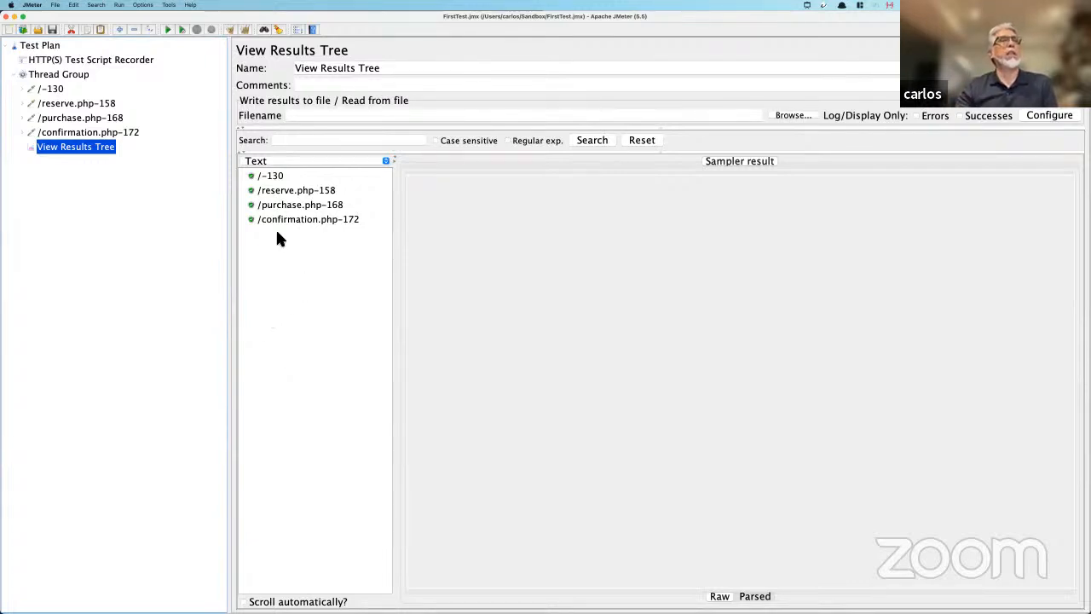
- Inspect the /-130 sample's request and returned HTML
{"action": "left_click", "coordinate": [266, 178]}
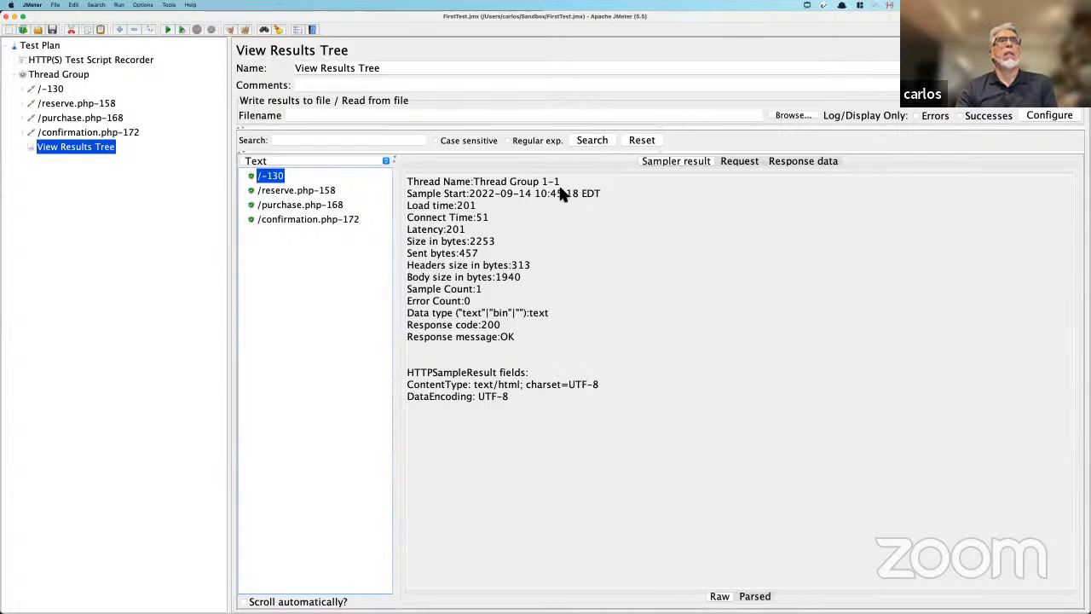
{"action": "left_click", "coordinate": [741, 162]}
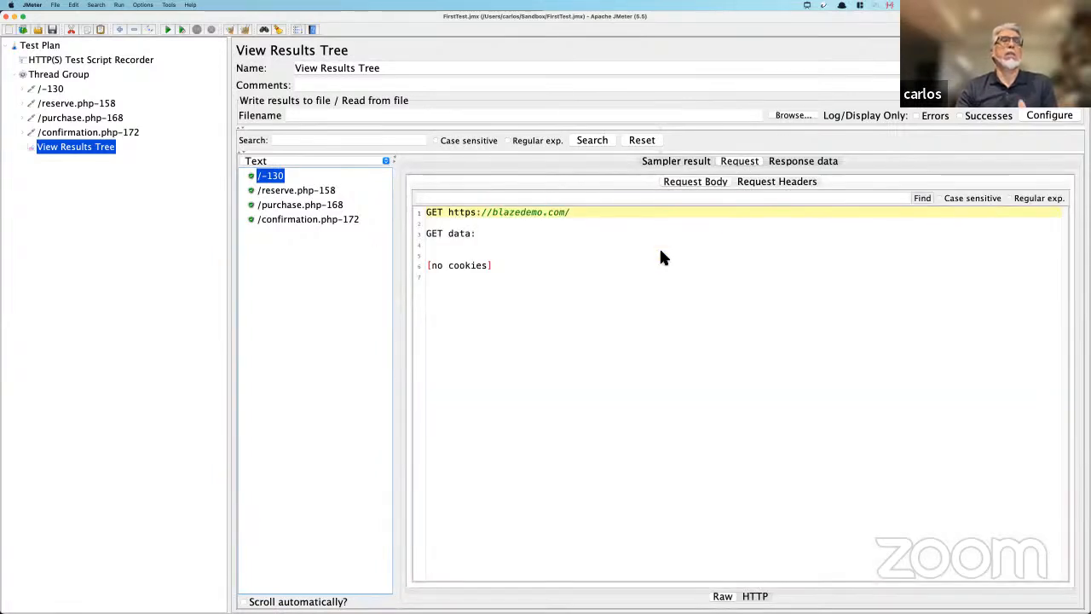
{"action": "left_click", "coordinate": [792, 163]}
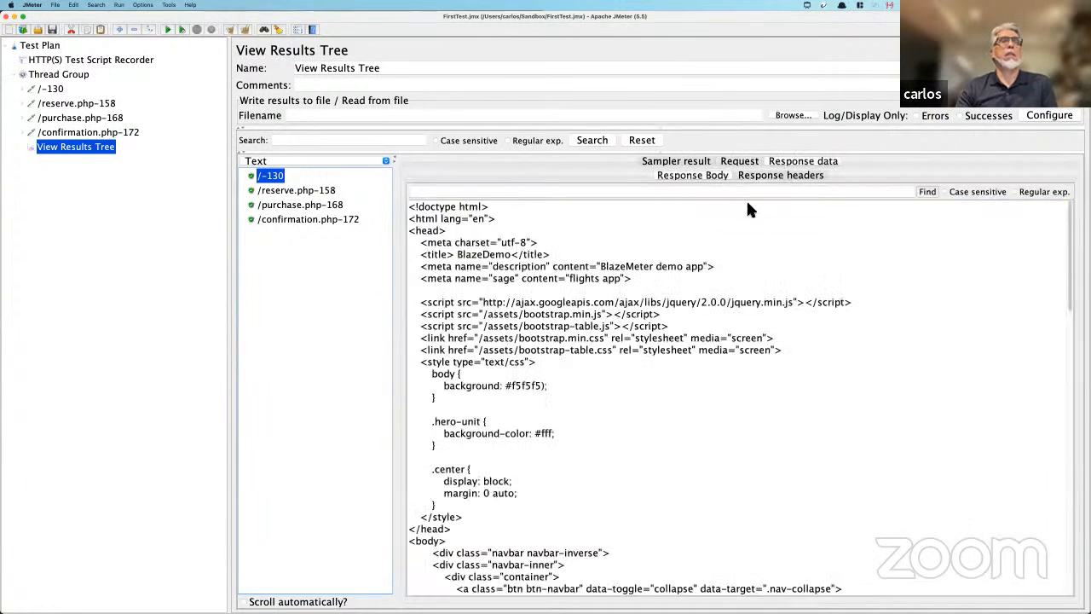
{"action": "scroll", "coordinate": [712, 294], "scroll_direction": "down", "scroll_amount": 10}
{"action": "scroll", "coordinate": [711, 289], "scroll_direction": "down", "scroll_amount": 5}
{"action": "scroll", "coordinate": [710, 291], "scroll_direction": "up", "scroll_amount": 20}
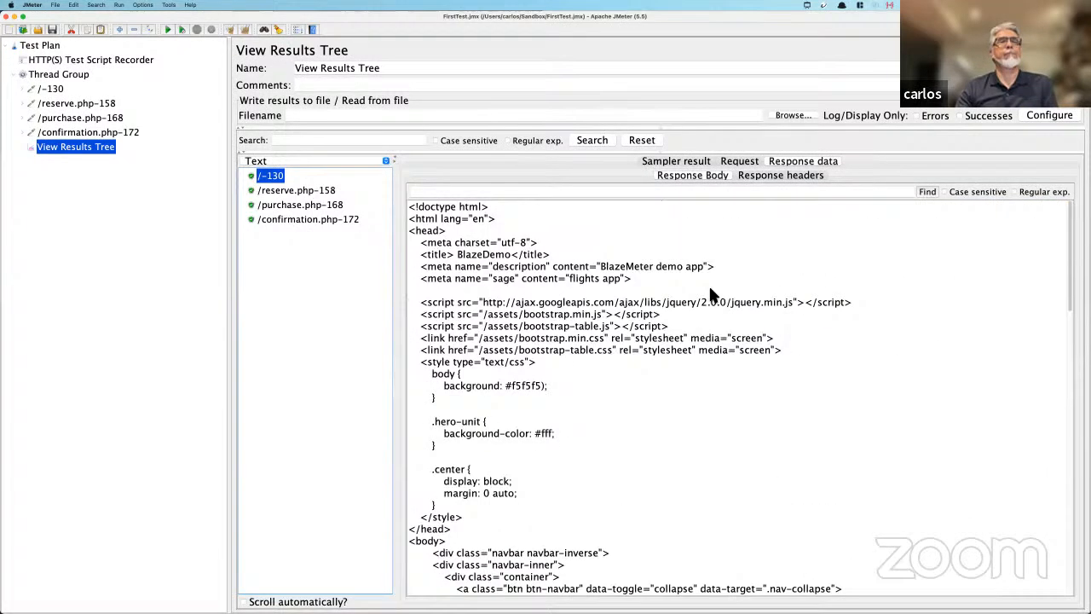
- Show /reserve.php-158's statistics and POST data fromPort=Paris&toPort=Buenos+Aires
{"action": "left_click", "coordinate": [303, 191]}
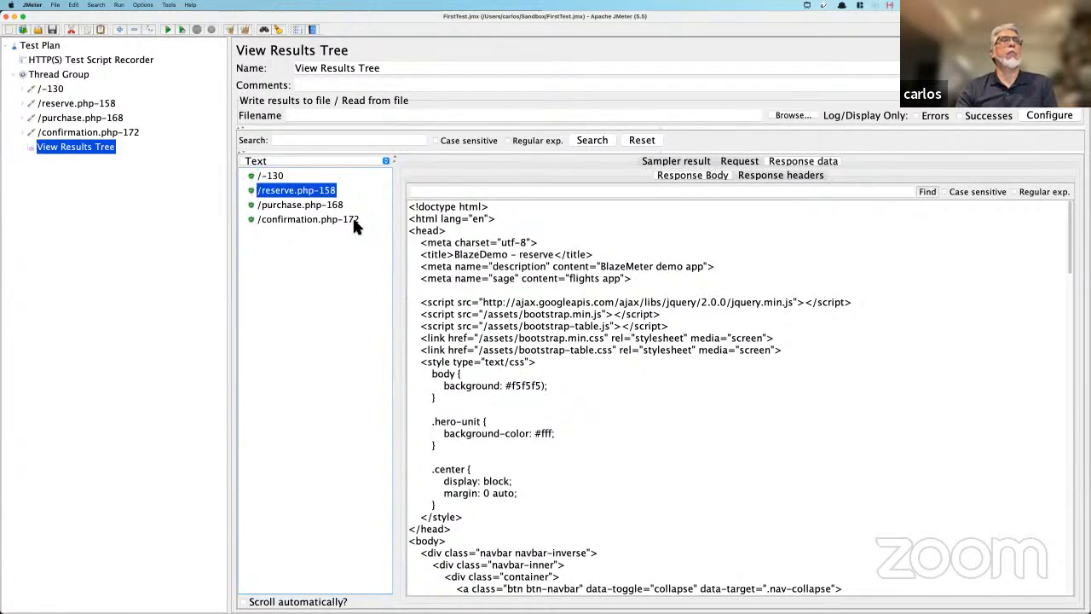
{"action": "left_click", "coordinate": [675, 162]}
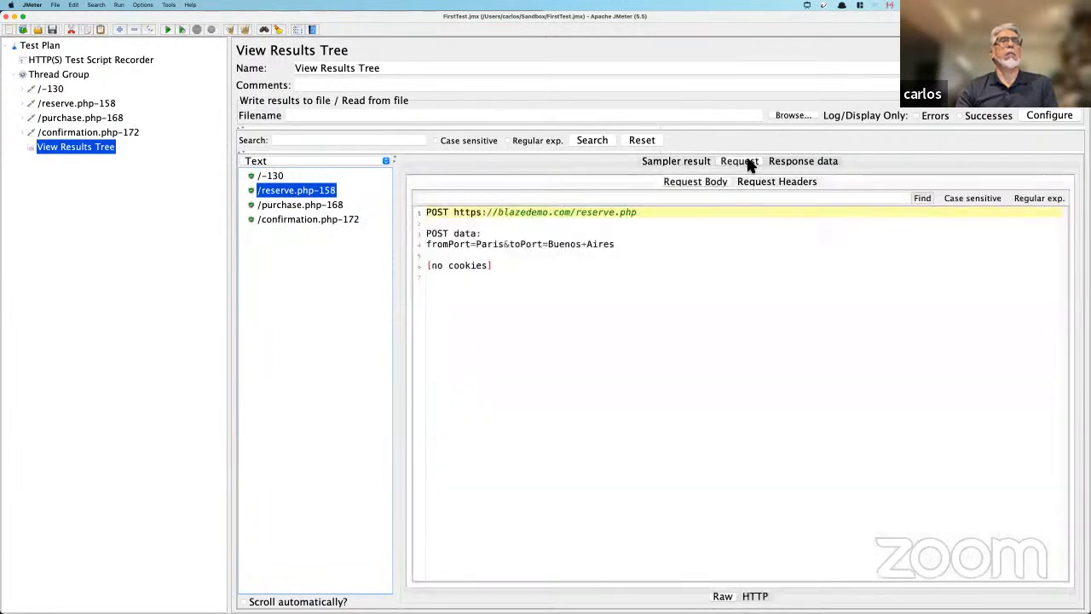
{"action": "left_click", "coordinate": [740, 162]}
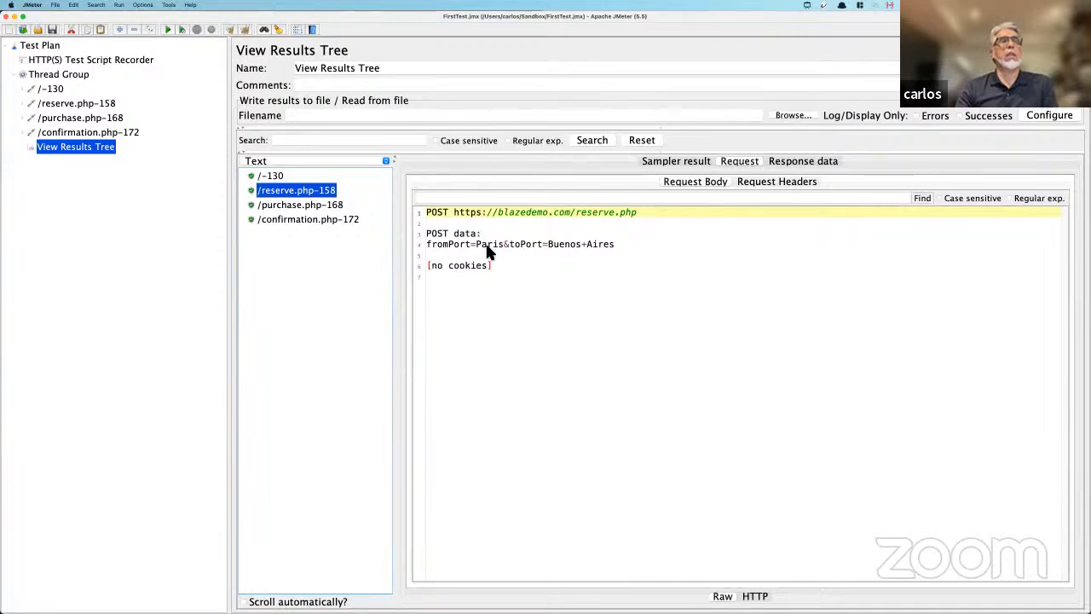
{"action": "key", "text": "ctrl+a"}
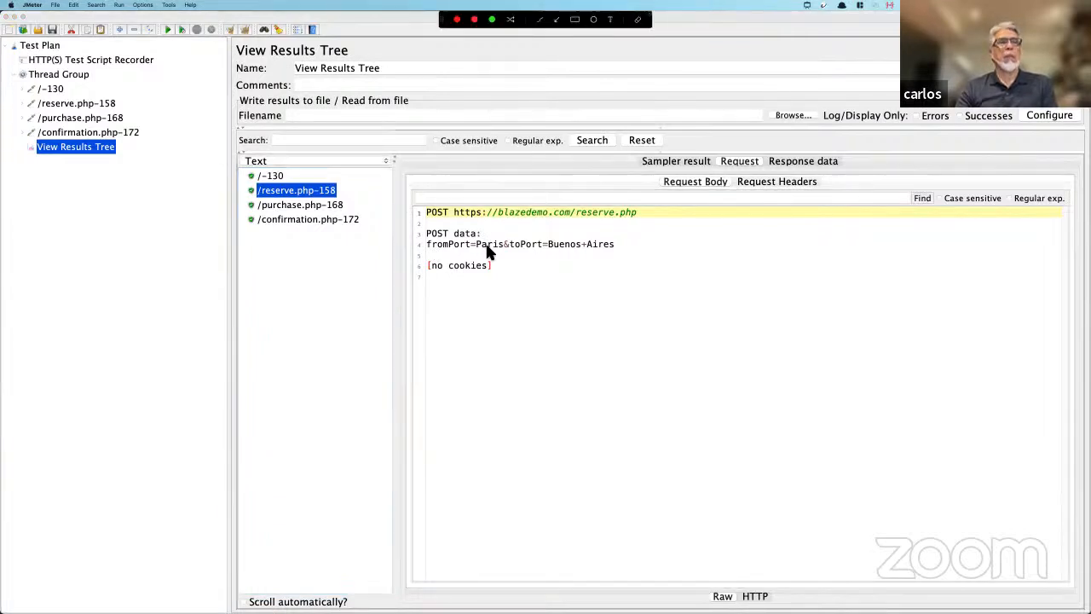
{"action": "left_click_drag", "start_coordinate": [512, 228], "coordinate": [498, 241]}
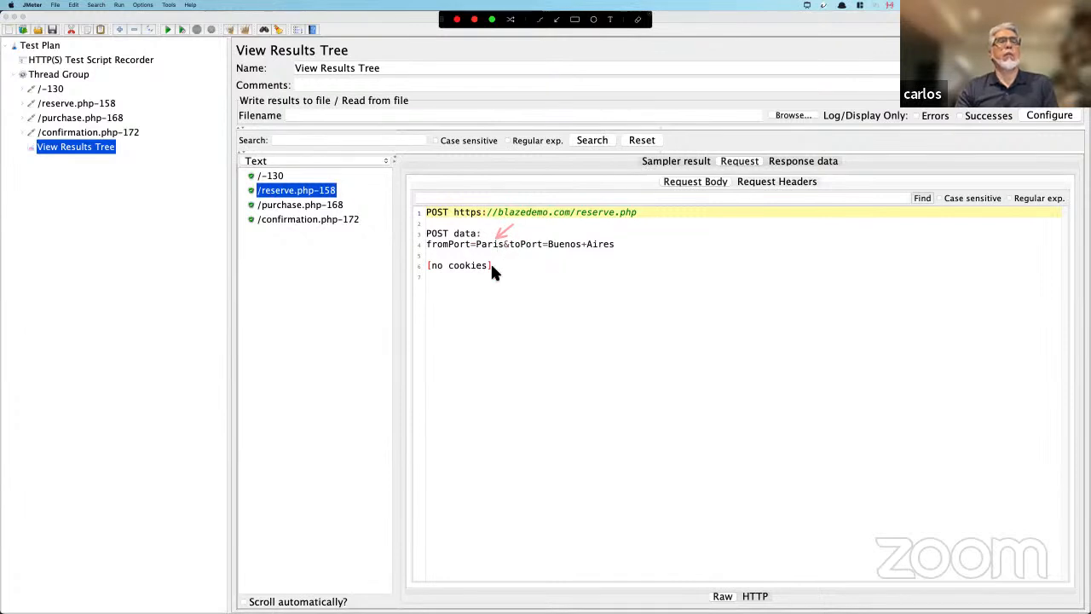
{"action": "left_click_drag", "start_coordinate": [615, 224], "coordinate": [593, 237]}
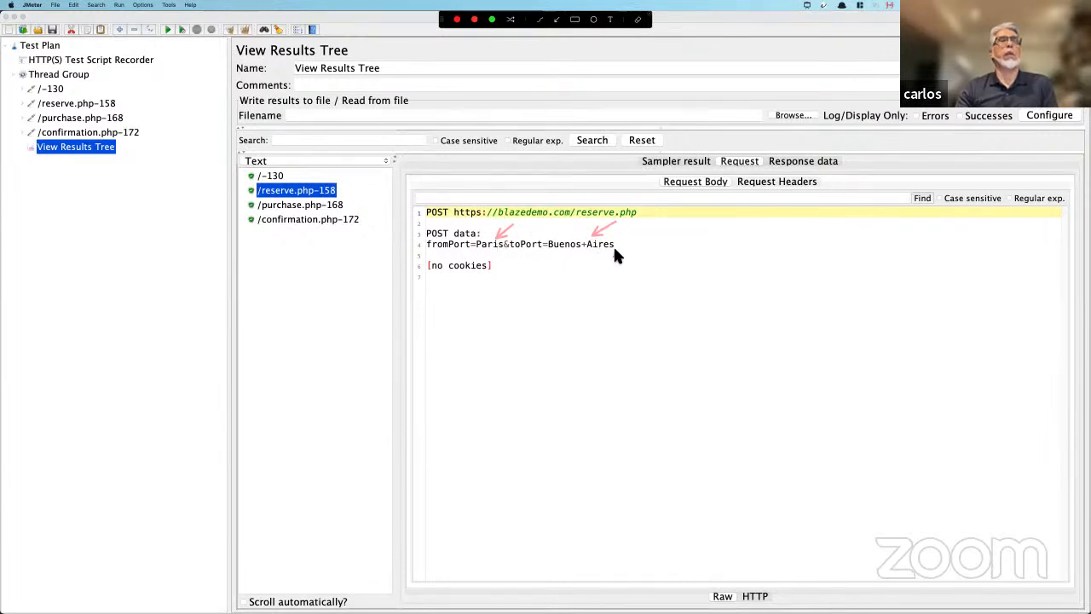
{"action": "key", "text": "Escape"}
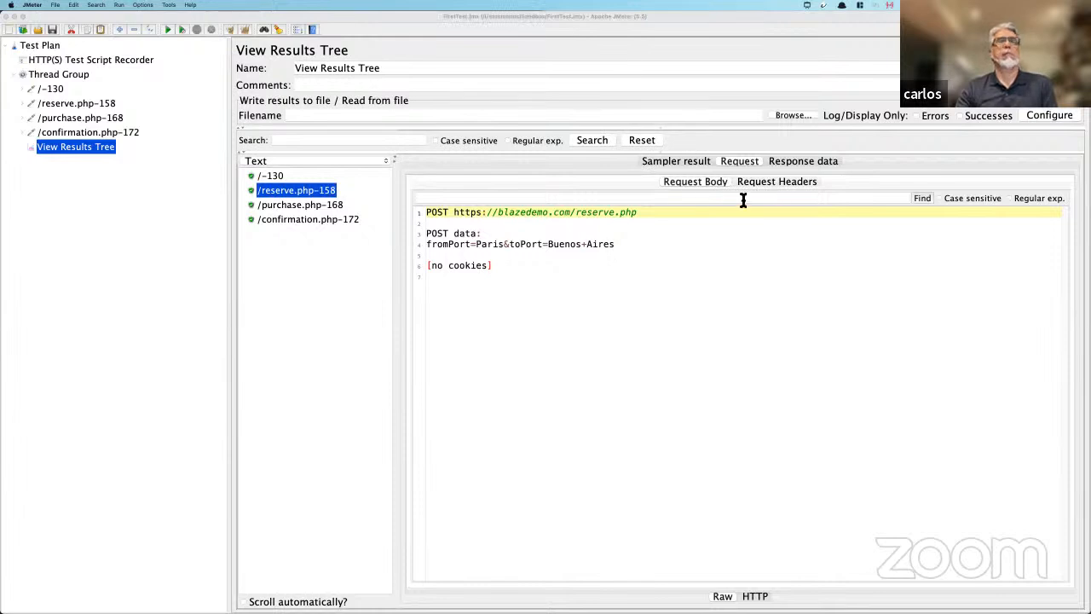
- Review the request data sent for the /purchase.php-168 sample
{"action": "left_click", "coordinate": [329, 206]}
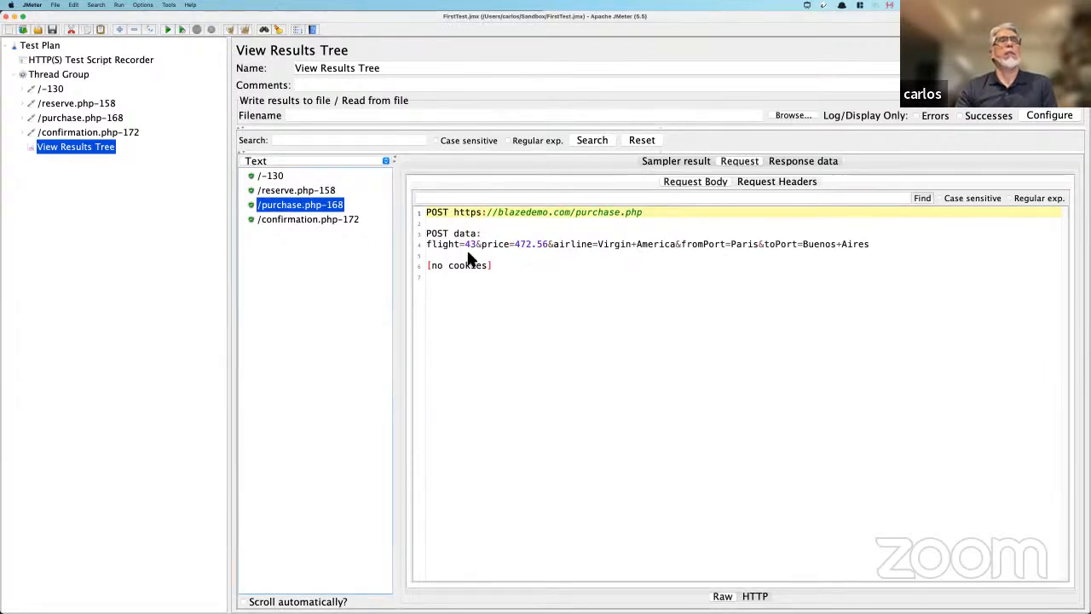
{"action": "key", "text": "ctrl+a"}
{"action": "left_click", "coordinate": [536, 256]}
{"action": "left_click_drag", "start_coordinate": [511, 225], "coordinate": [465, 239]}
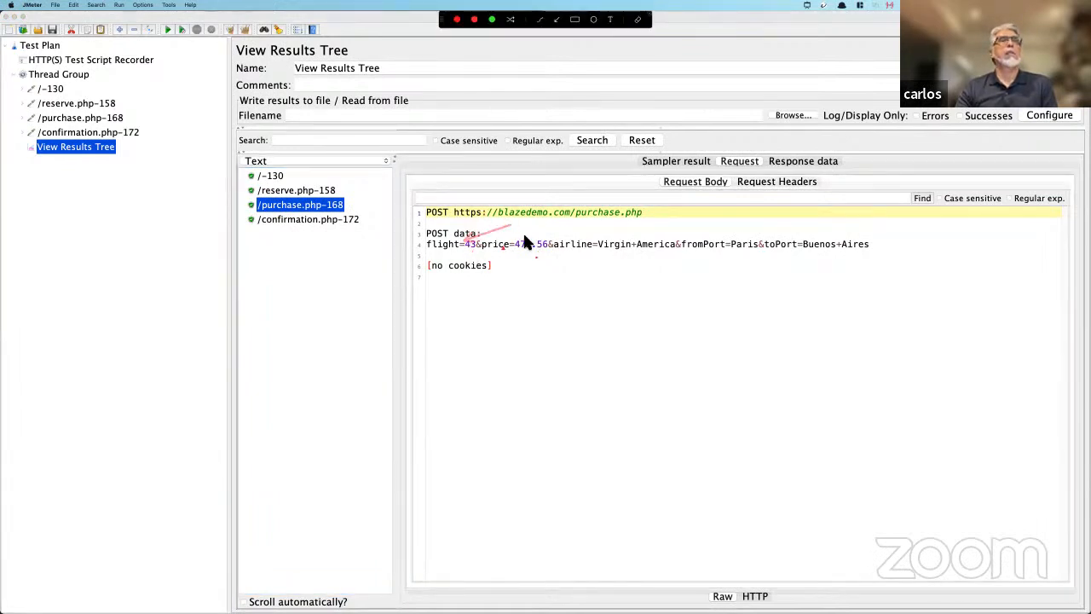
{"action": "left_click_drag", "start_coordinate": [561, 226], "coordinate": [540, 236]}
{"action": "left_click_drag", "start_coordinate": [659, 226], "coordinate": [643, 237]}
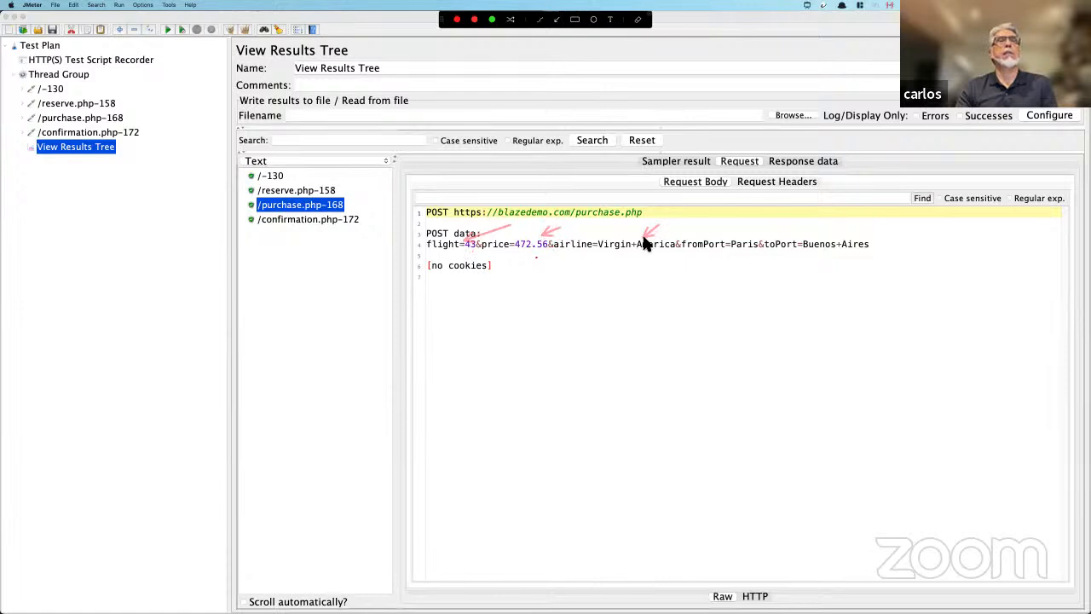
{"action": "left_click_drag", "start_coordinate": [756, 225], "coordinate": [753, 235]}
{"action": "left_click_drag", "start_coordinate": [838, 227], "coordinate": [831, 242]}
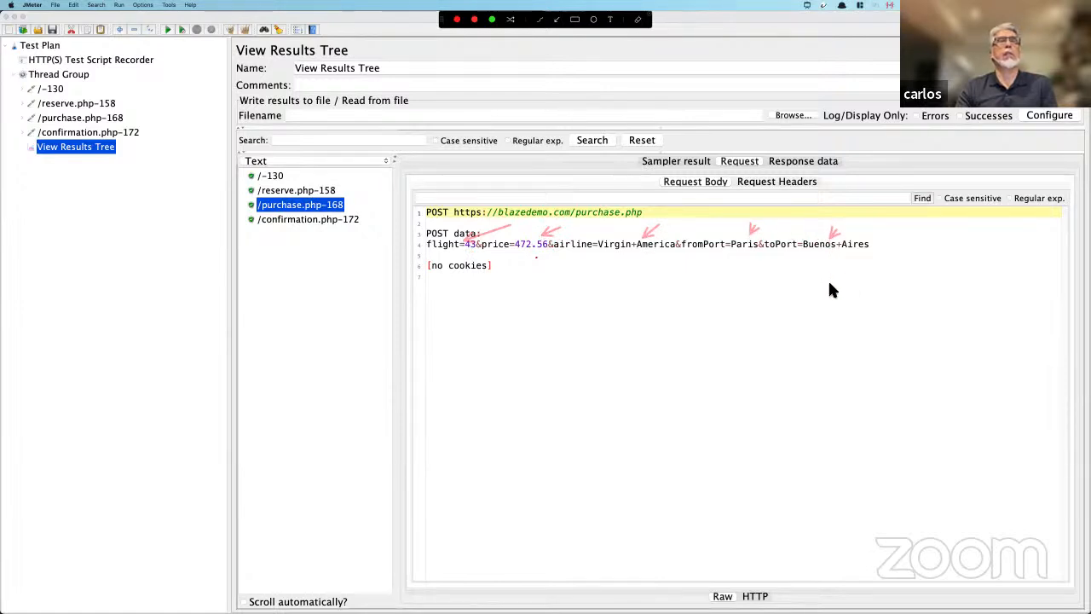
{"action": "key", "text": "Escape"}
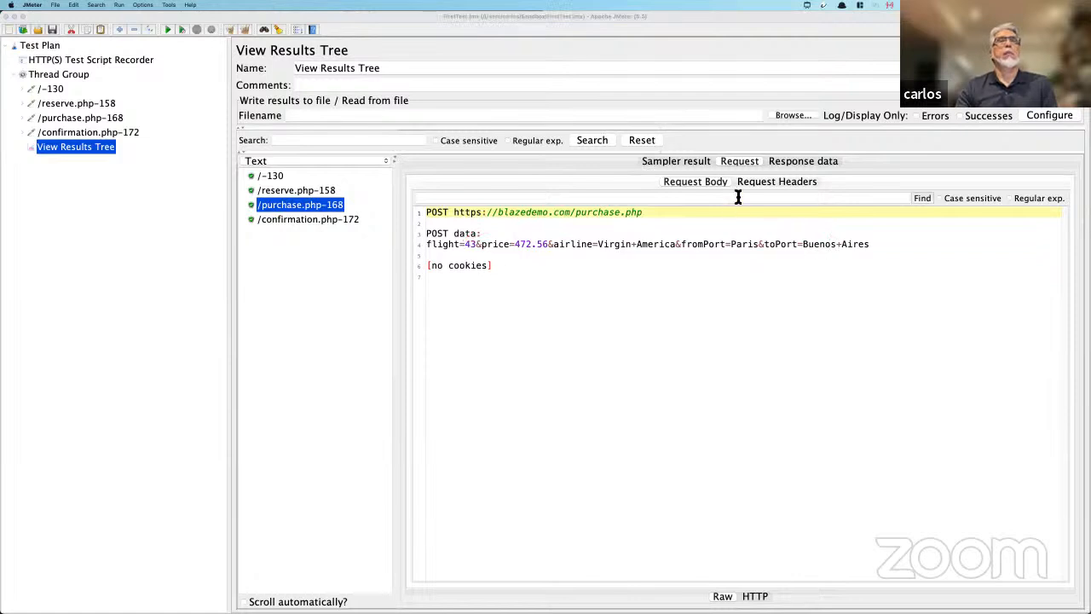
- Inspect the /purchase.php-168 response body and its response headers
{"action": "left_click", "coordinate": [787, 159]}
{"action": "scroll", "coordinate": [691, 323], "scroll_direction": "down", "scroll_amount": 3}
{"action": "scroll", "coordinate": [691, 323], "scroll_direction": "up", "scroll_amount": 3}
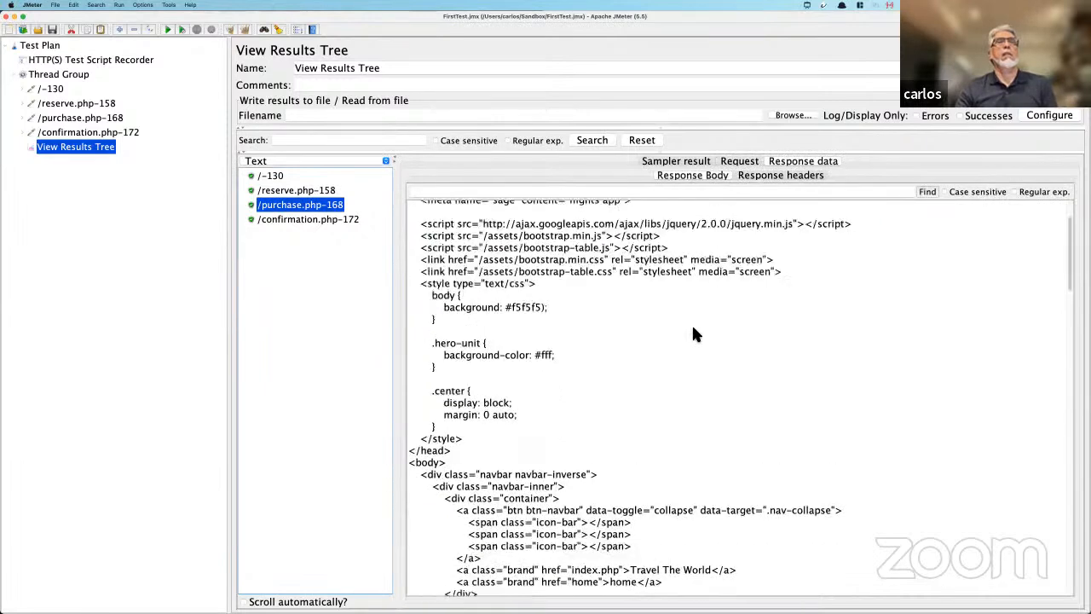
{"action": "left_click", "coordinate": [753, 178]}
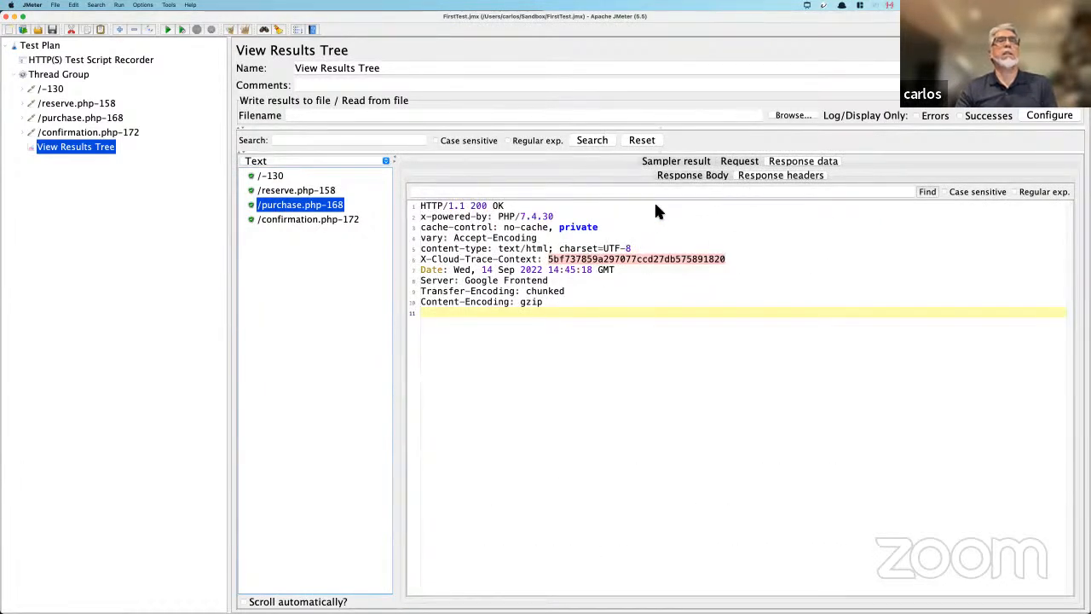
{"action": "left_click", "coordinate": [686, 177]}
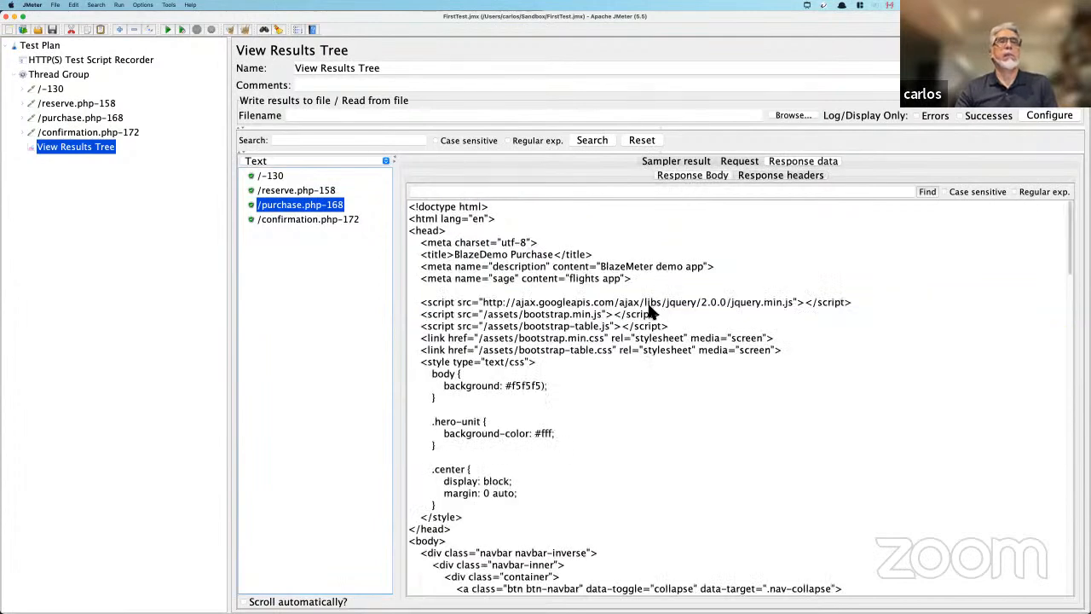
{"action": "scroll", "coordinate": [650, 311], "scroll_direction": "down", "scroll_amount": 20}
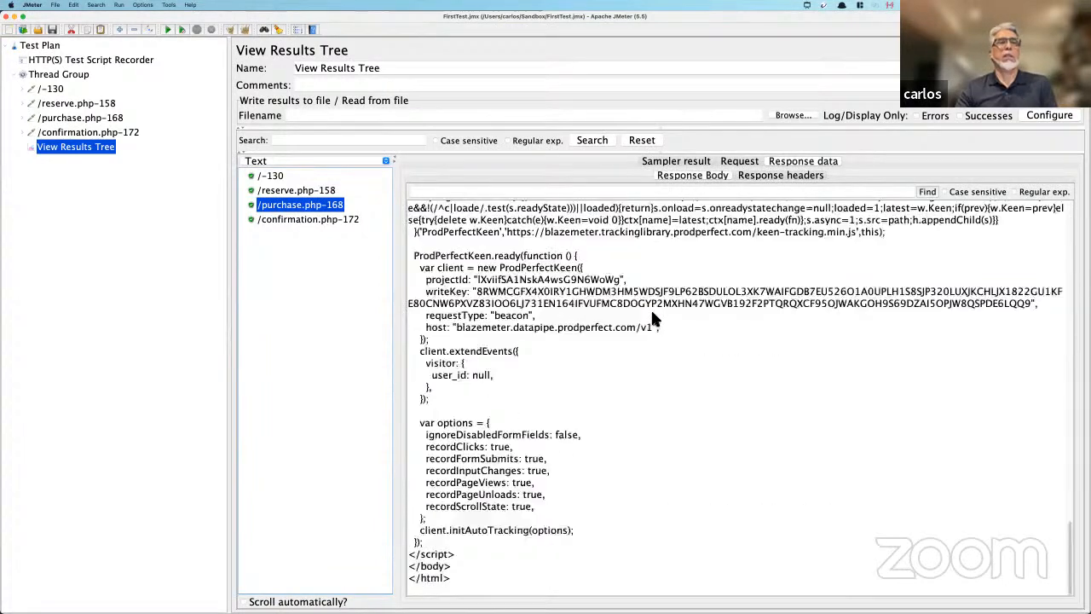
- Show the BlazeDemo Confirmation page HTML returned by /confirmation.php-172
{"action": "left_click", "coordinate": [322, 221]}
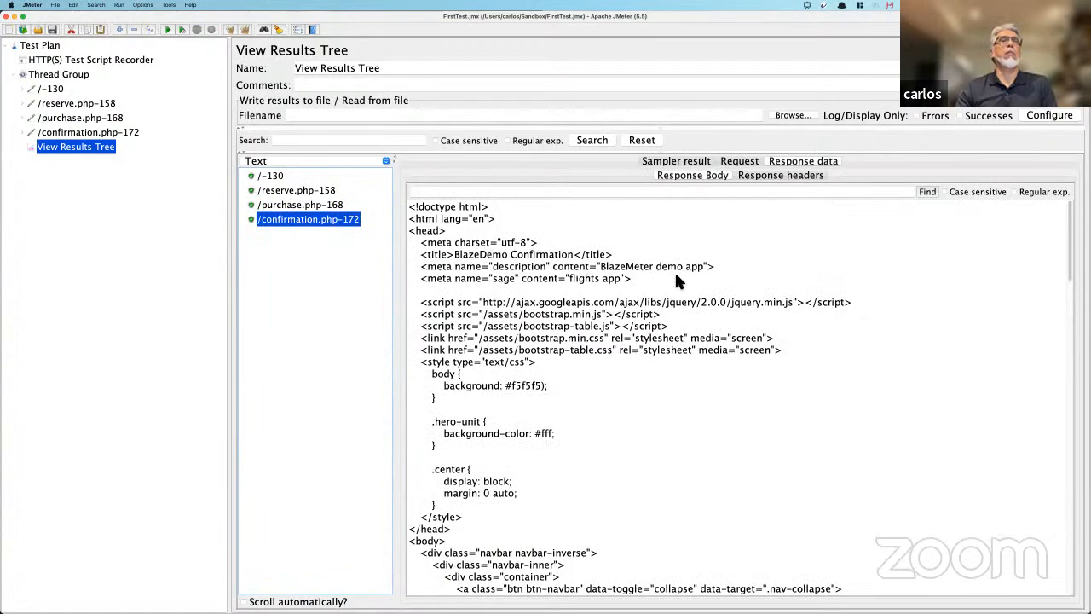
{"action": "scroll", "coordinate": [681, 281], "scroll_direction": "down", "scroll_amount": 1}
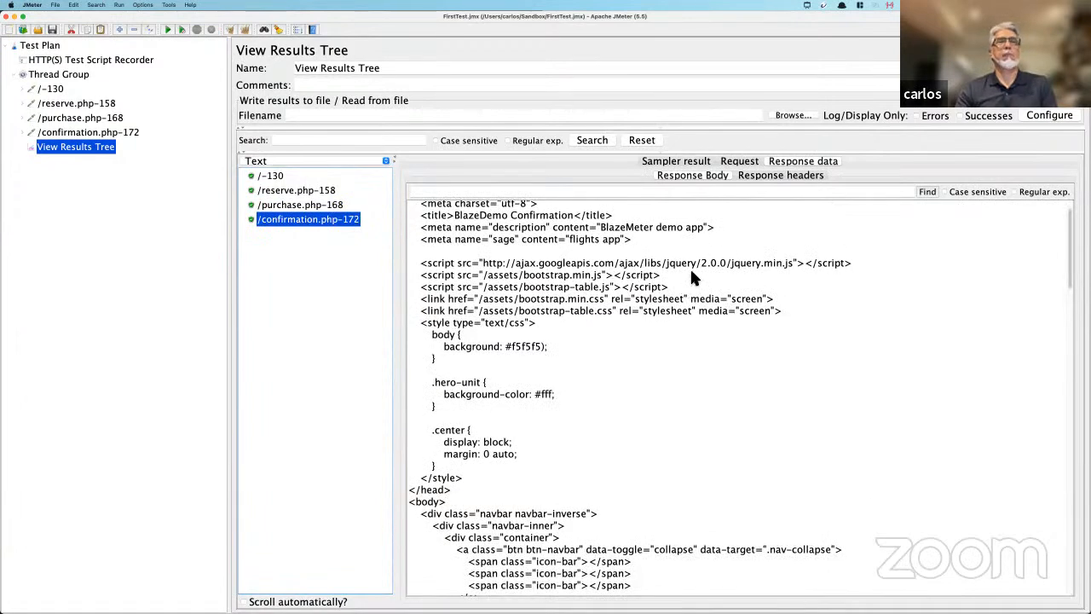
{"action": "scroll", "coordinate": [701, 261], "scroll_direction": "down", "scroll_amount": 11}
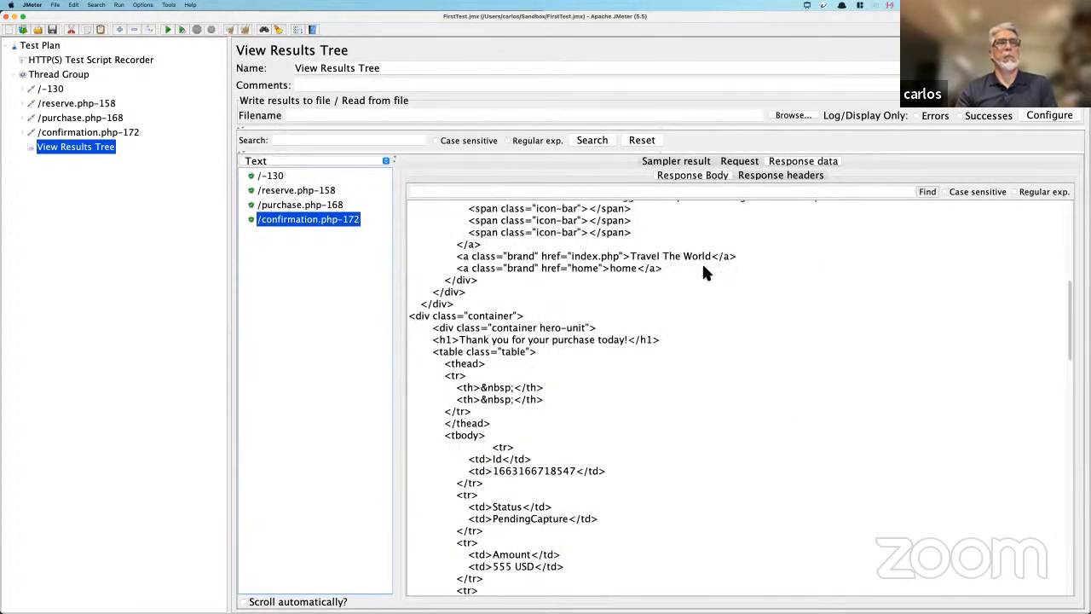
{"action": "scroll", "coordinate": [701, 261], "scroll_direction": "up", "scroll_amount": 13}
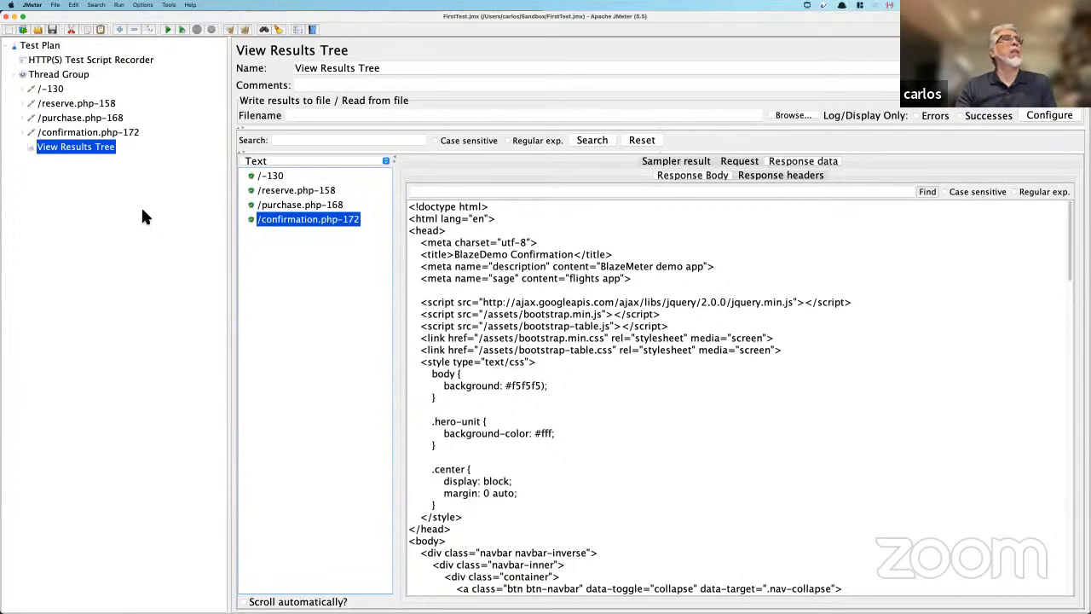
- Add a Summary Report listener to the Thread Group
{"action": "right_click", "coordinate": [84, 75]}
{"action": "mouse_move", "coordinate": [176, 83]}
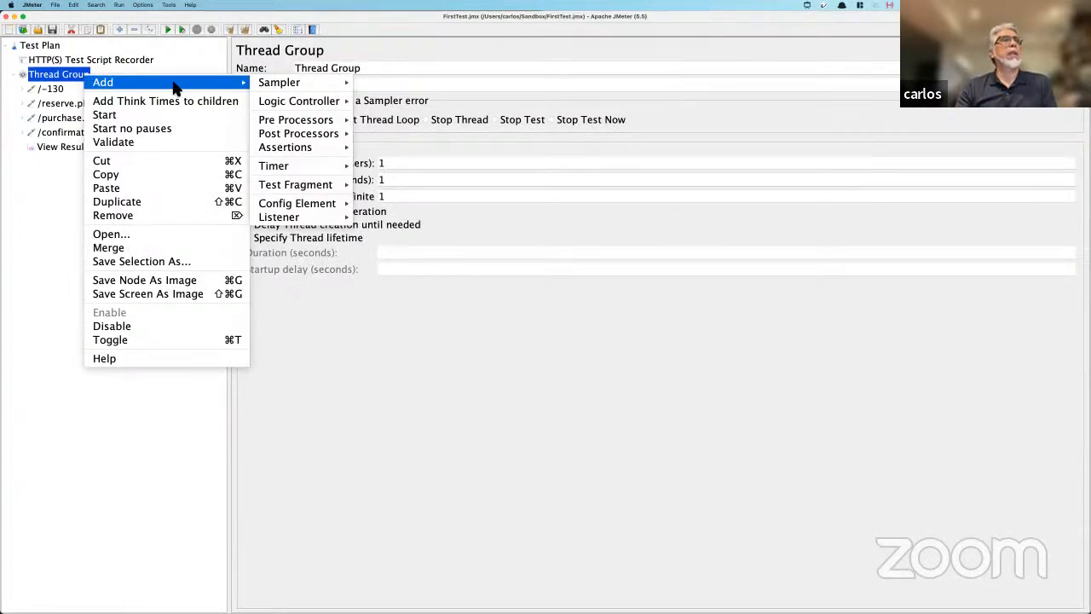
{"action": "mouse_move", "coordinate": [289, 218]}
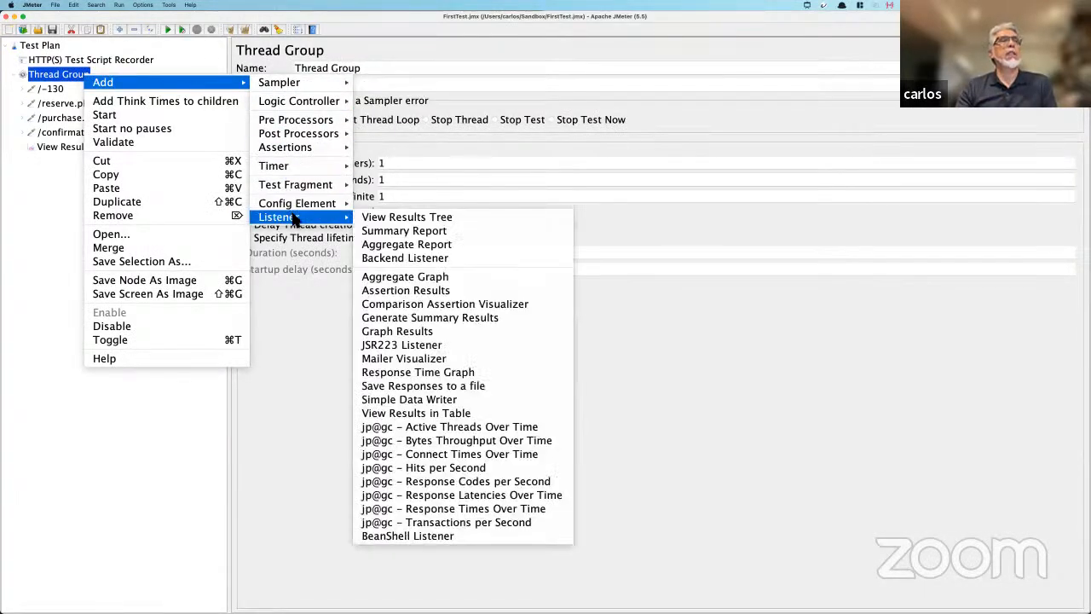
{"action": "left_click", "coordinate": [366, 231]}
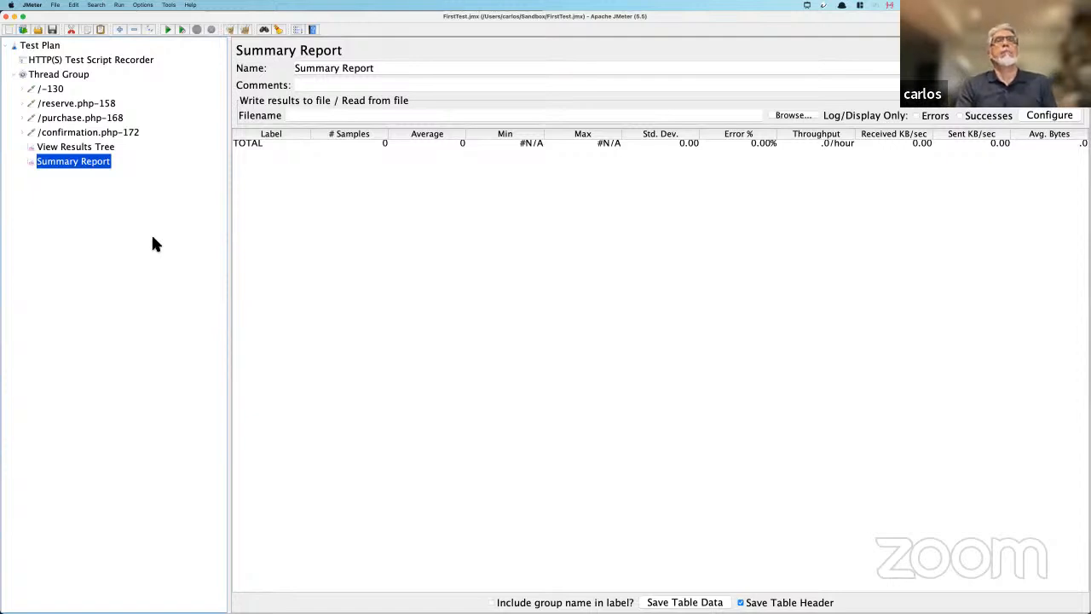
- Add an Aggregate Report listener and delete the Summary Report
{"action": "right_click", "coordinate": [74, 74]}
{"action": "mouse_move", "coordinate": [94, 85]}
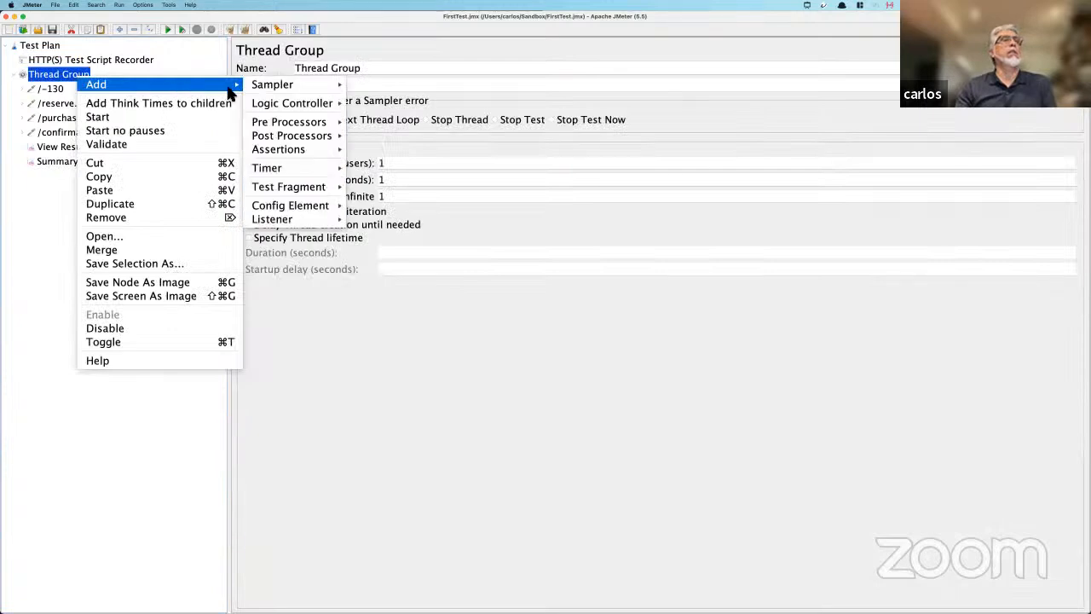
{"action": "mouse_move", "coordinate": [294, 226]}
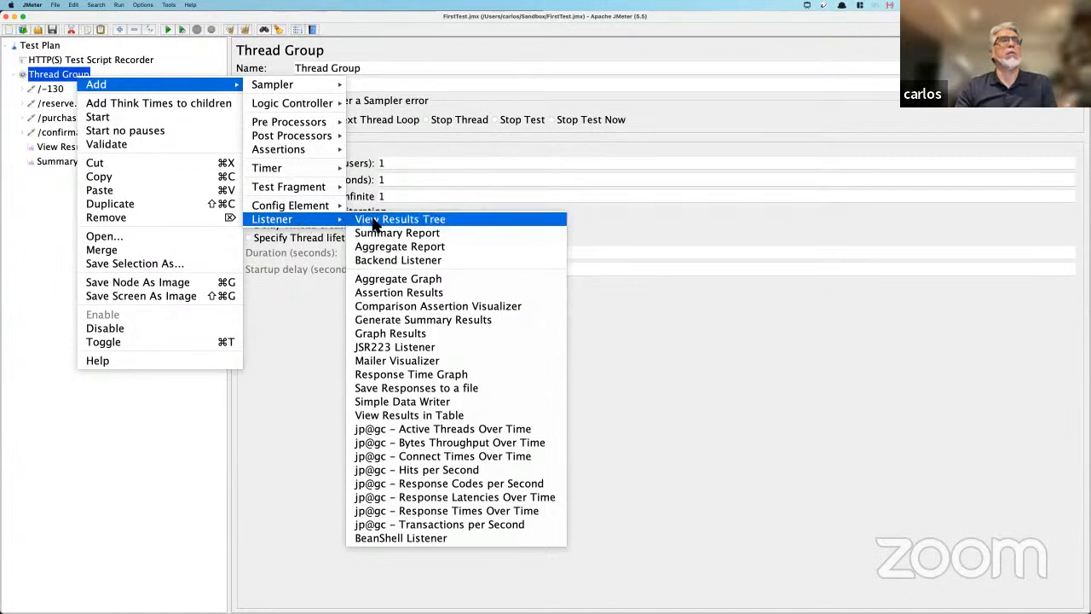
{"action": "left_click", "coordinate": [380, 247]}
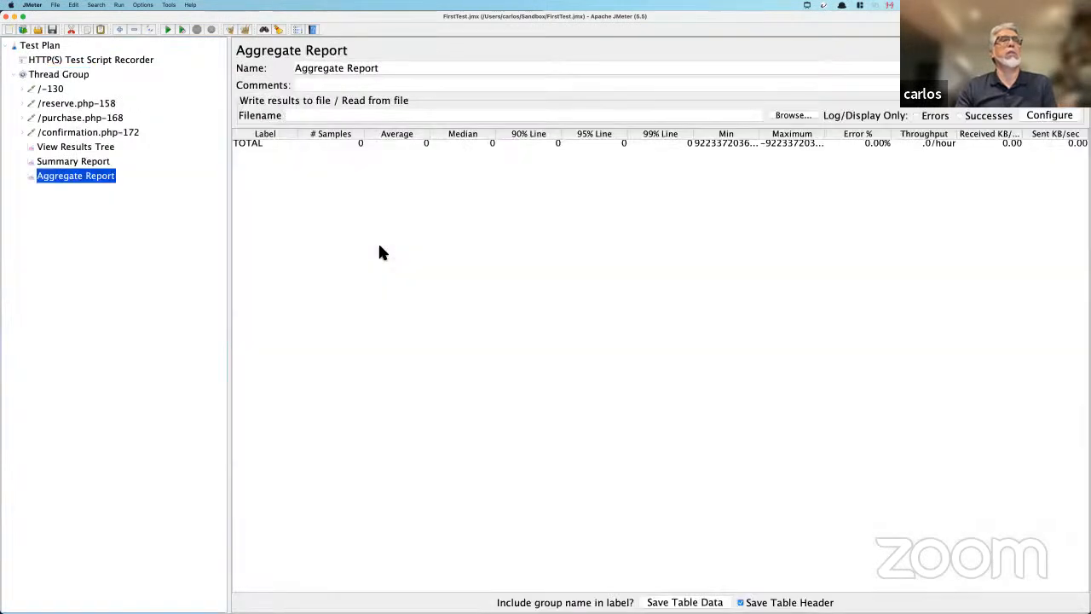
{"action": "left_click", "coordinate": [101, 164]}
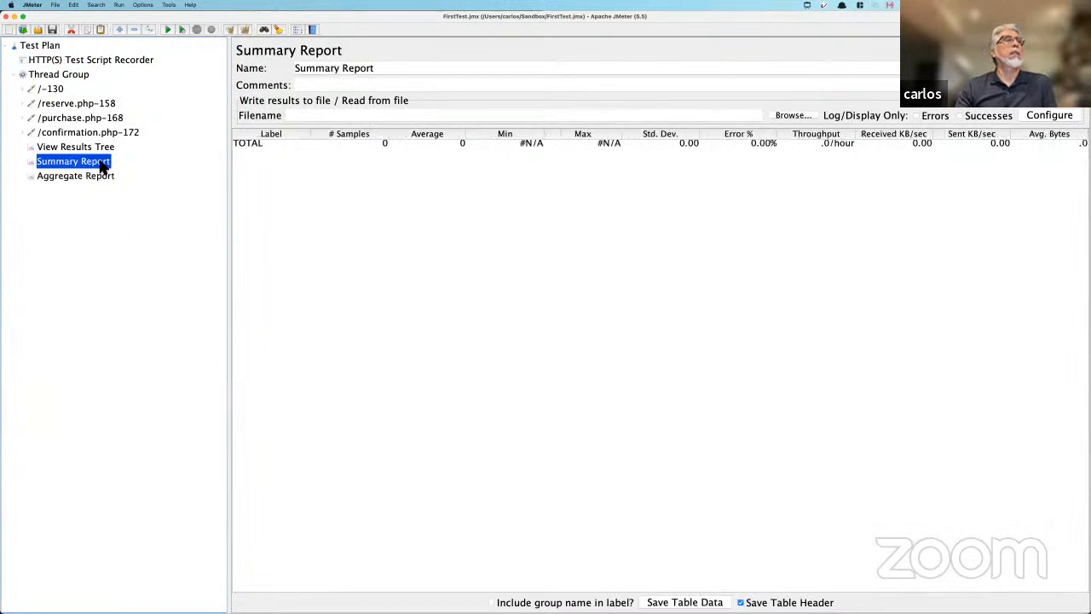
{"action": "key", "text": "Delete"}
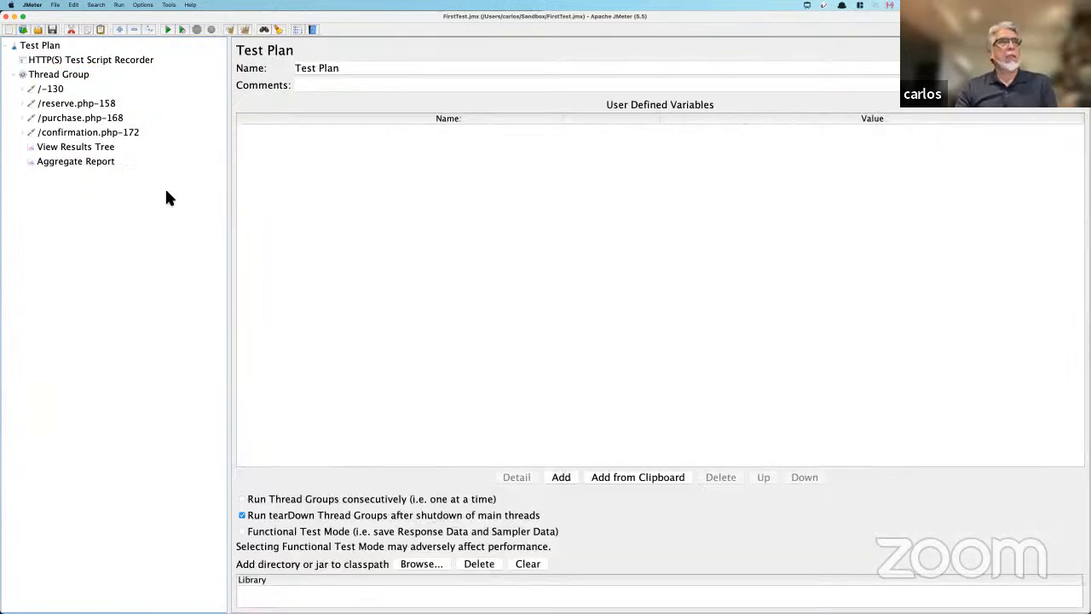
- View the Aggregate Report, then start a test run from the Thread Group
{"action": "left_click", "coordinate": [98, 167]}
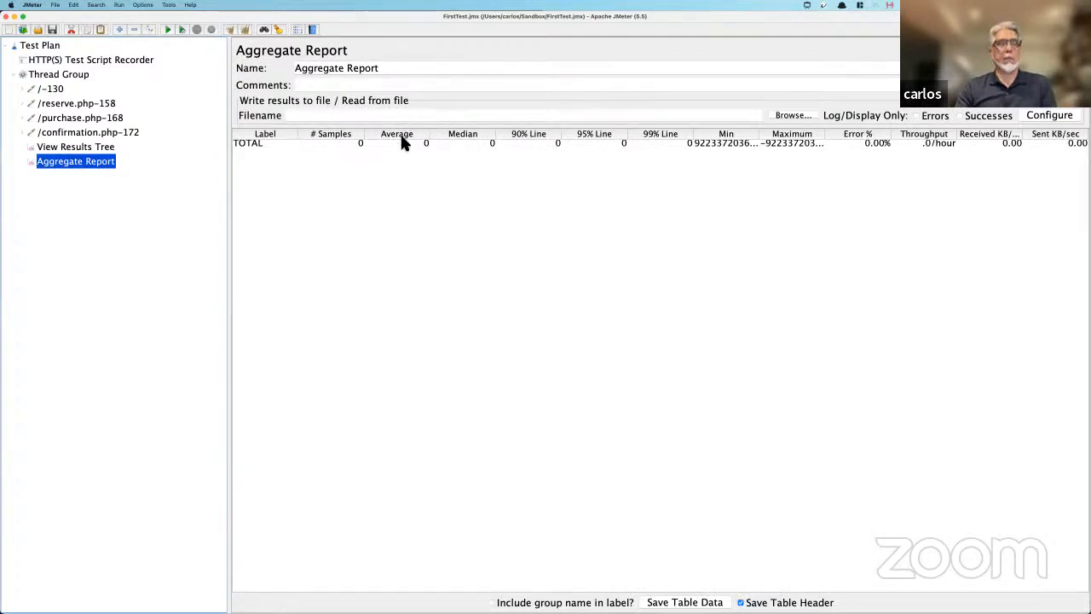
{"action": "key", "text": "ctrl+alt+a"}
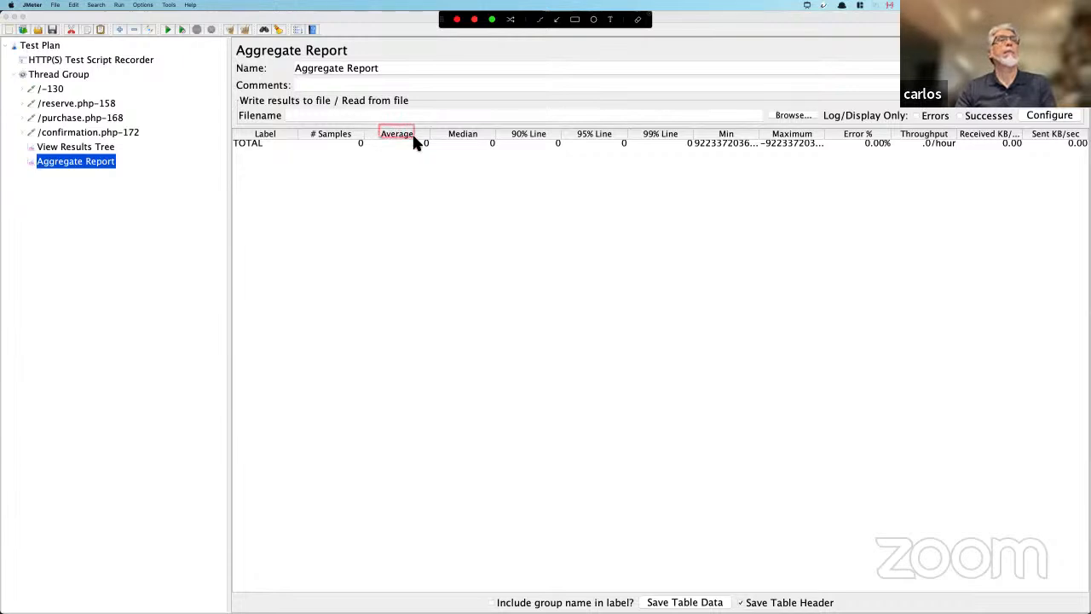
{"action": "left_click_drag", "start_coordinate": [502, 127], "coordinate": [535, 141]}
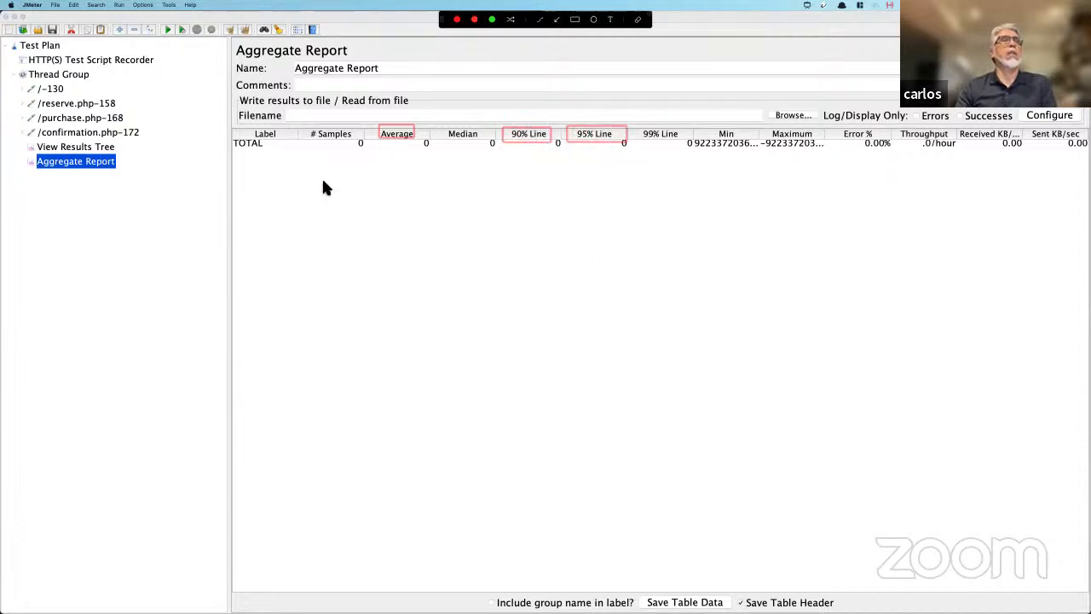
{"action": "left_click", "coordinate": [74, 76]}
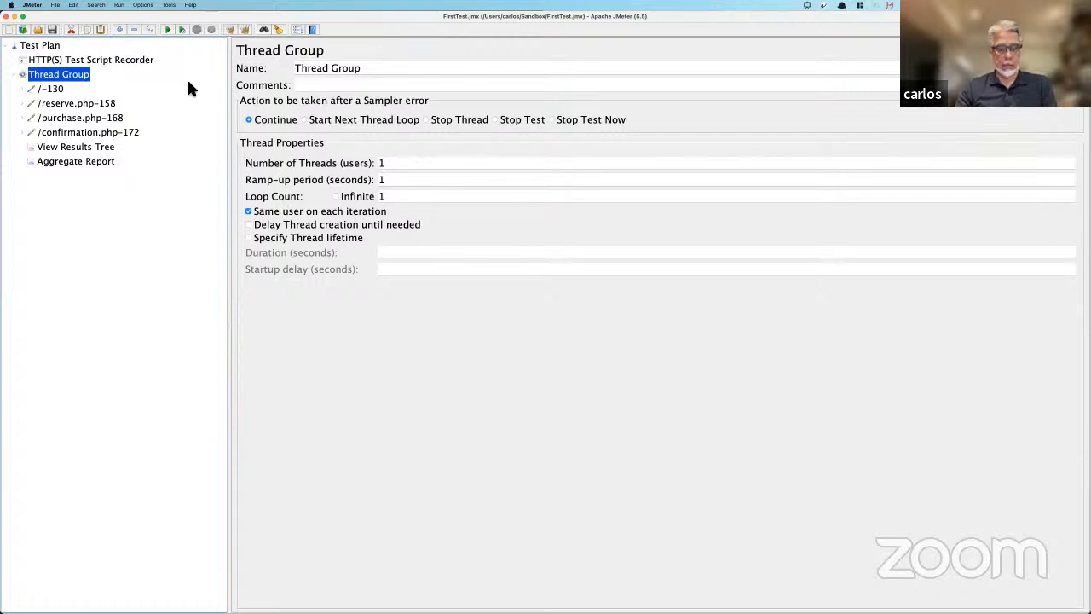
{"action": "left_click", "coordinate": [166, 31]}
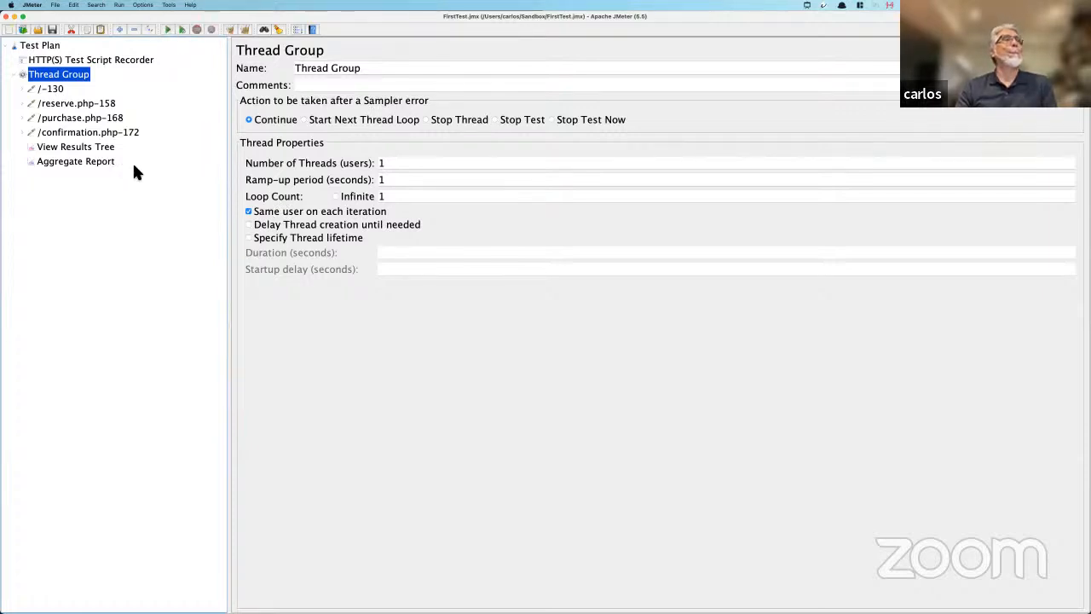
- Clear old results, rerun the test, and check the four samples in the Aggregate Report
{"action": "left_click", "coordinate": [102, 147]}
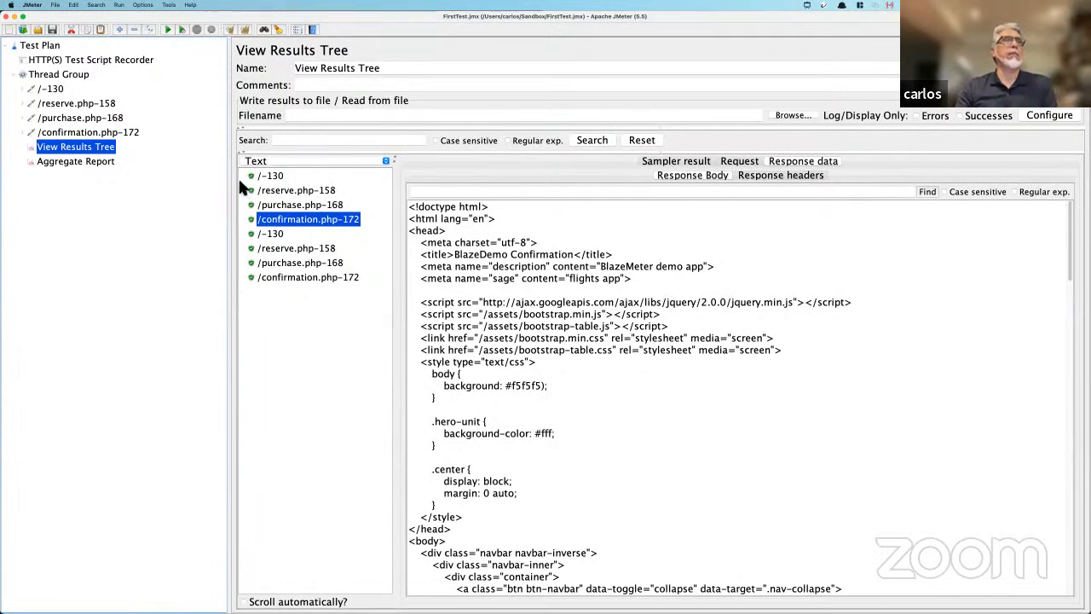
{"action": "left_click", "coordinate": [245, 32]}
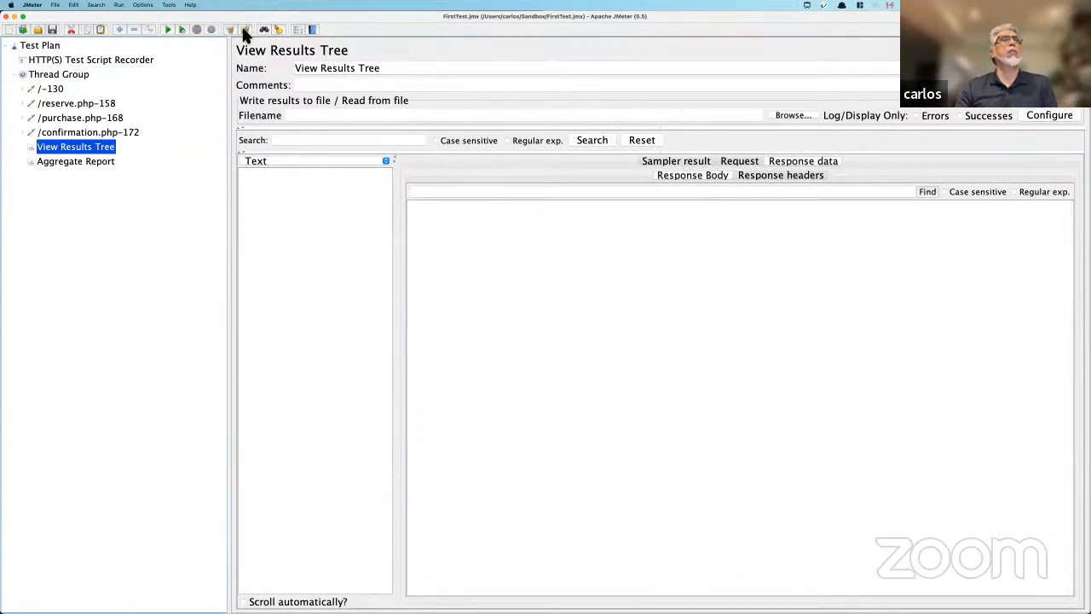
{"action": "left_click", "coordinate": [72, 74]}
{"action": "left_click", "coordinate": [168, 28]}
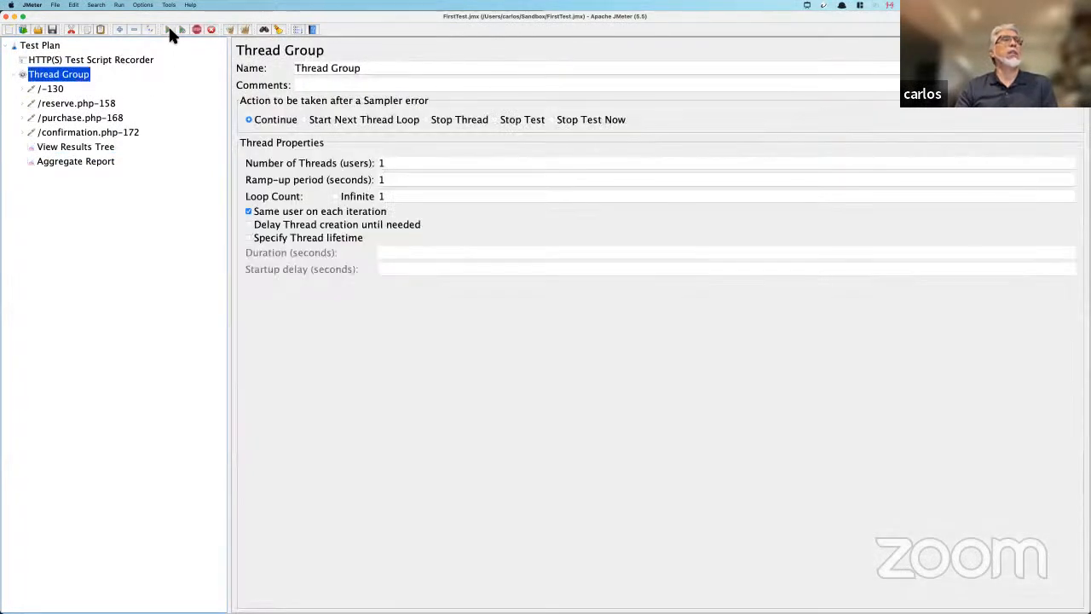
{"action": "left_click", "coordinate": [110, 151]}
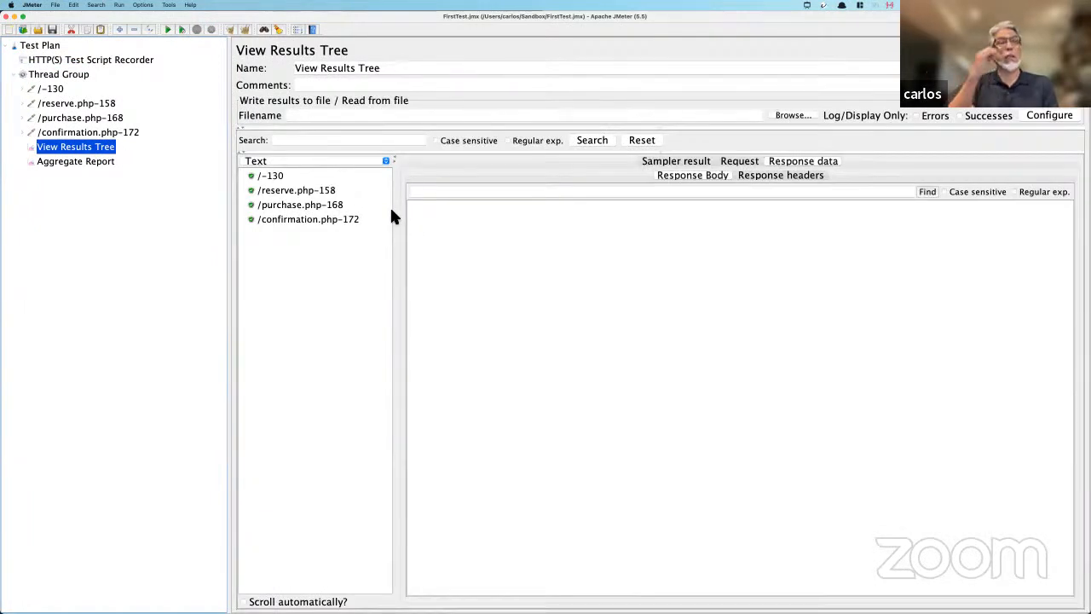
{"action": "left_click", "coordinate": [110, 163]}
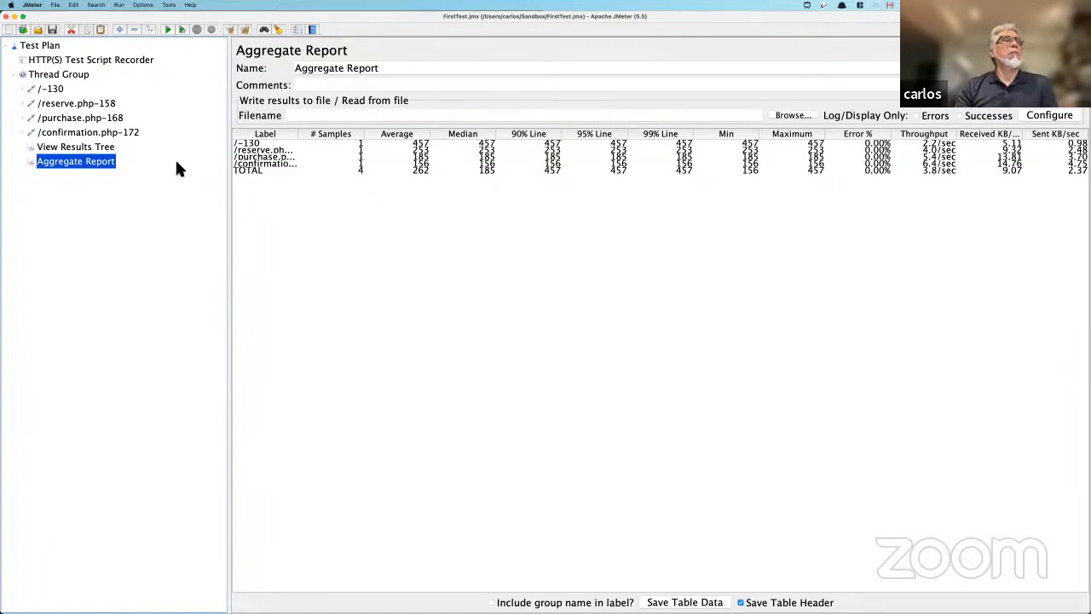
{"action": "left_click", "coordinate": [51, 91]}
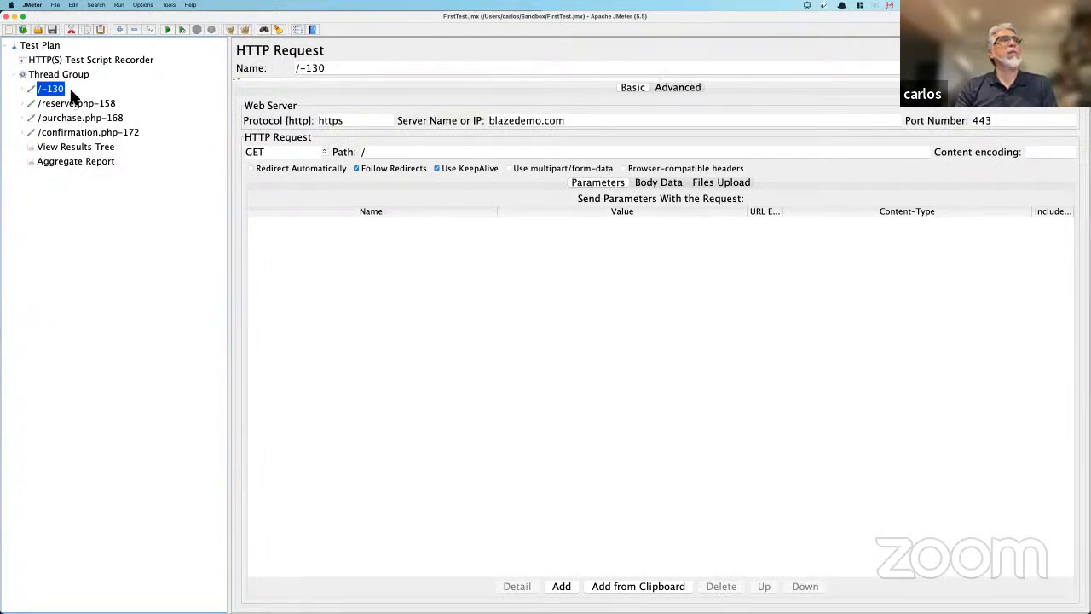
- Rename /-130 to Home and /reserve.php-158 to Reservations
{"action": "left_click", "coordinate": [346, 70]}
{"action": "key", "text": "BackSpace"}
{"action": "key", "text": "BackSpace"}
{"action": "key", "text": "BackSpace"}
{"action": "key", "text": "BackSpace"}
{"action": "key", "text": "BackSpace"}
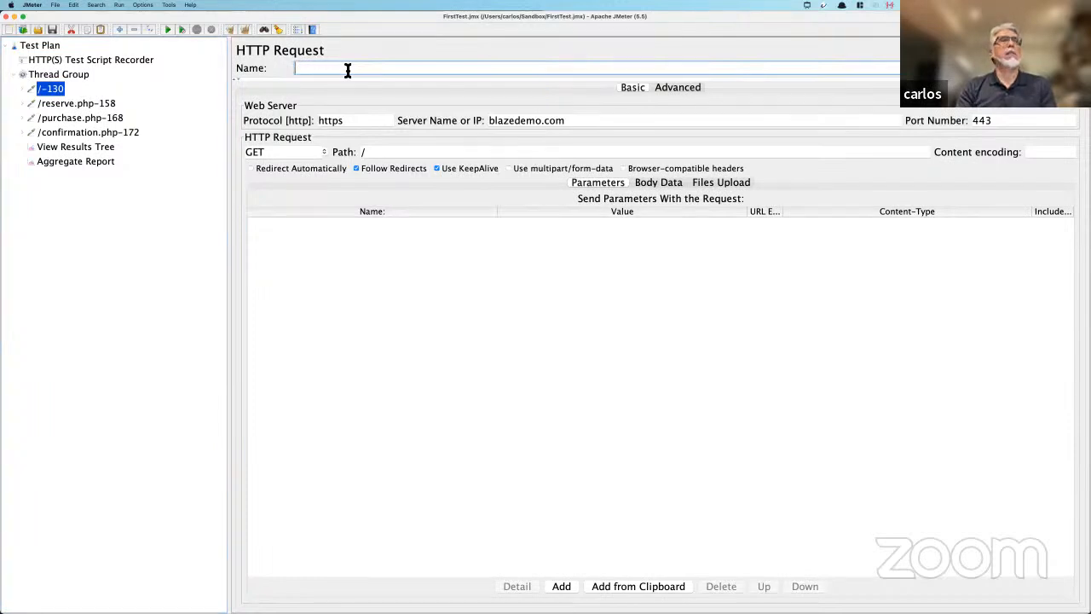
{"action": "type", "text": "Home"}
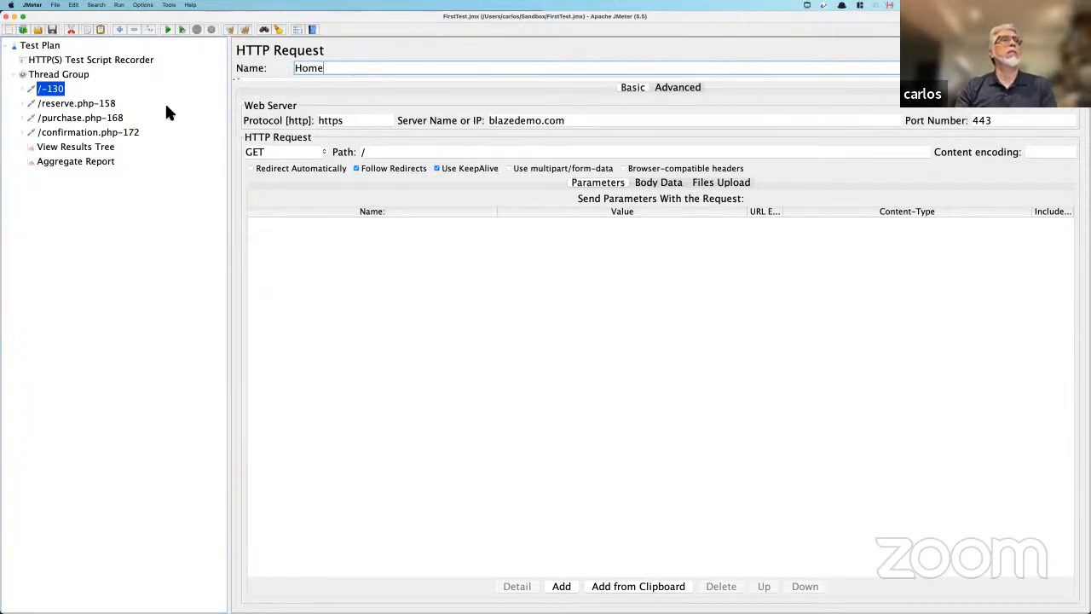
{"action": "left_click", "coordinate": [98, 107]}
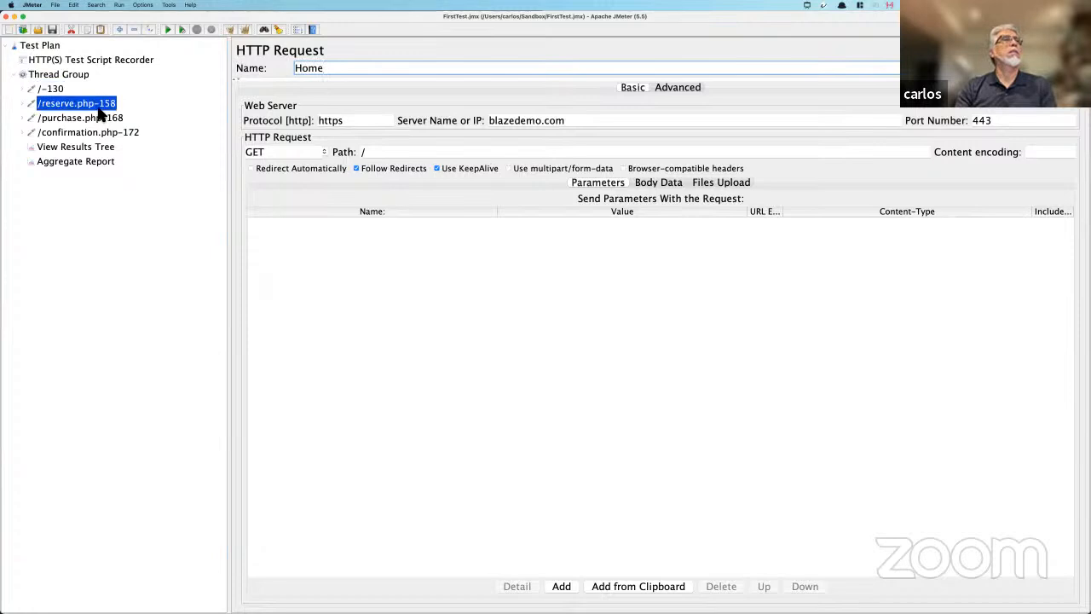
{"action": "left_click_drag", "start_coordinate": [390, 68], "coordinate": [280, 63]}
{"action": "type", "text": "Reser"}
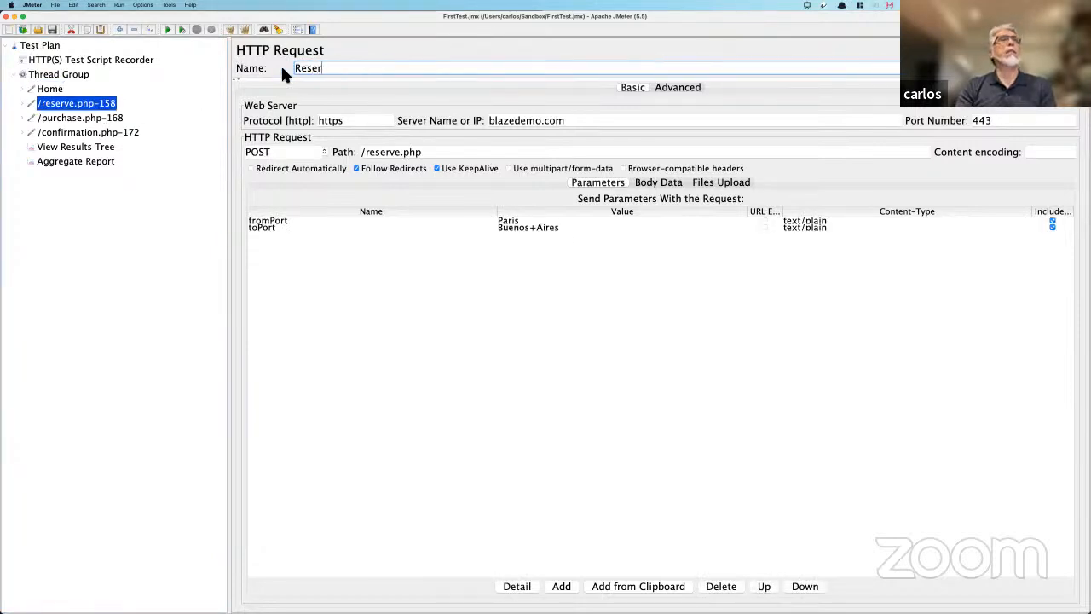
{"action": "type", "text": "vations"}
- Rename /purchase.php-168 to Purchase and /confirmation.php-172 to Confirmation
{"action": "left_click", "coordinate": [96, 119]}
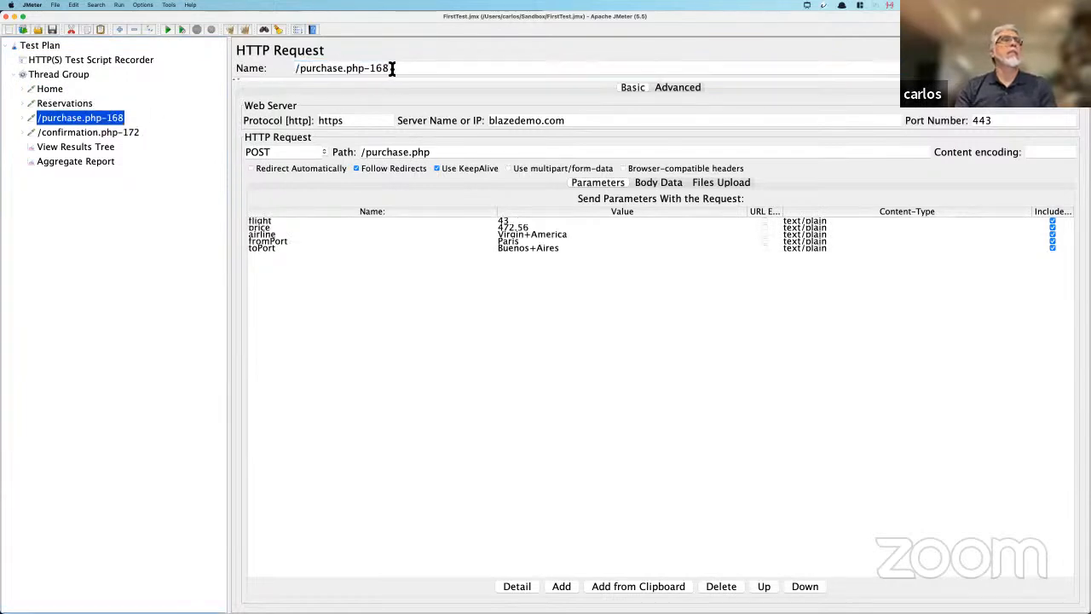
{"action": "left_click_drag", "start_coordinate": [390, 69], "coordinate": [288, 69]}
{"action": "type", "text": "Pur"}
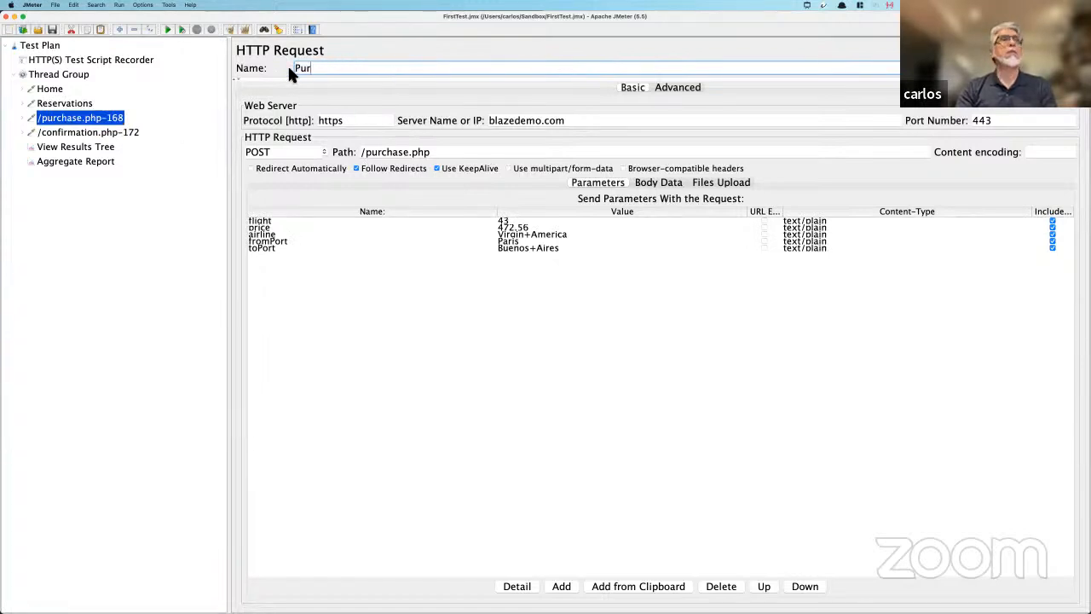
{"action": "type", "text": "chase"}
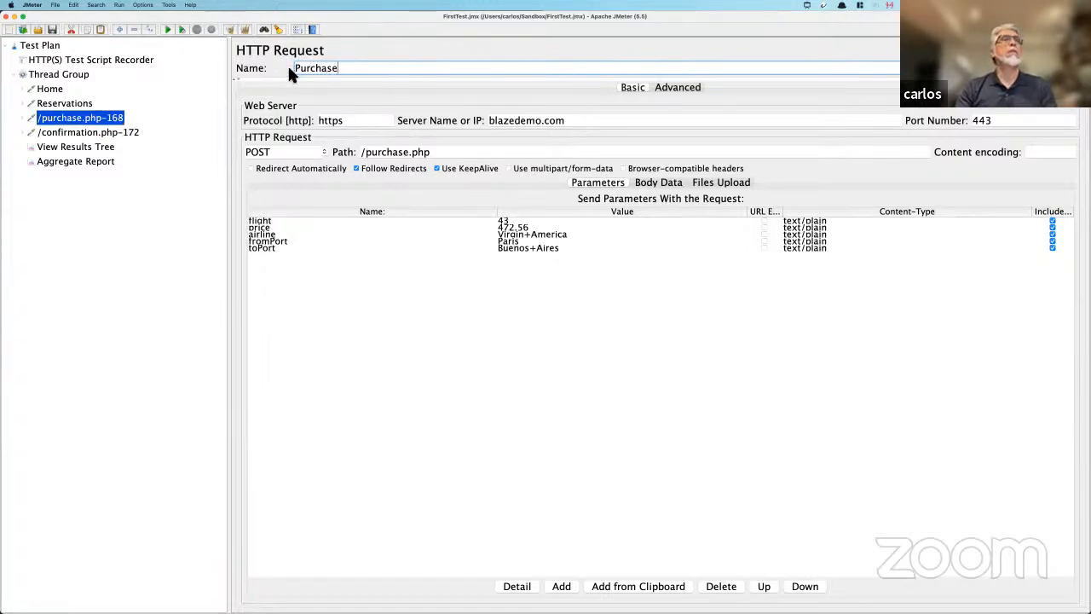
{"action": "left_click", "coordinate": [116, 135]}
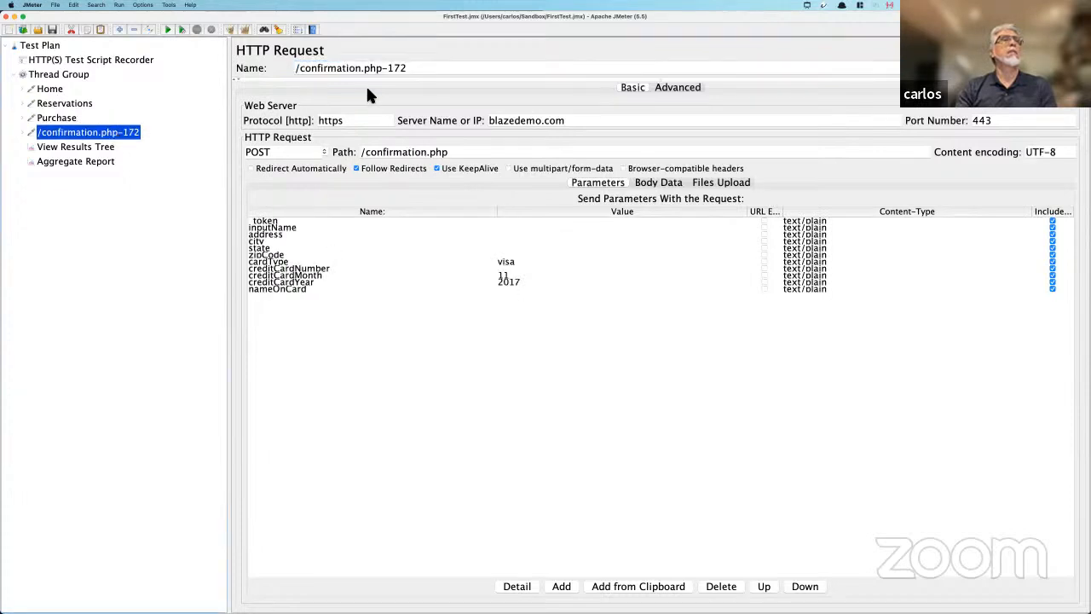
{"action": "left_click_drag", "start_coordinate": [418, 70], "coordinate": [284, 67]}
{"action": "type", "text": "C"}
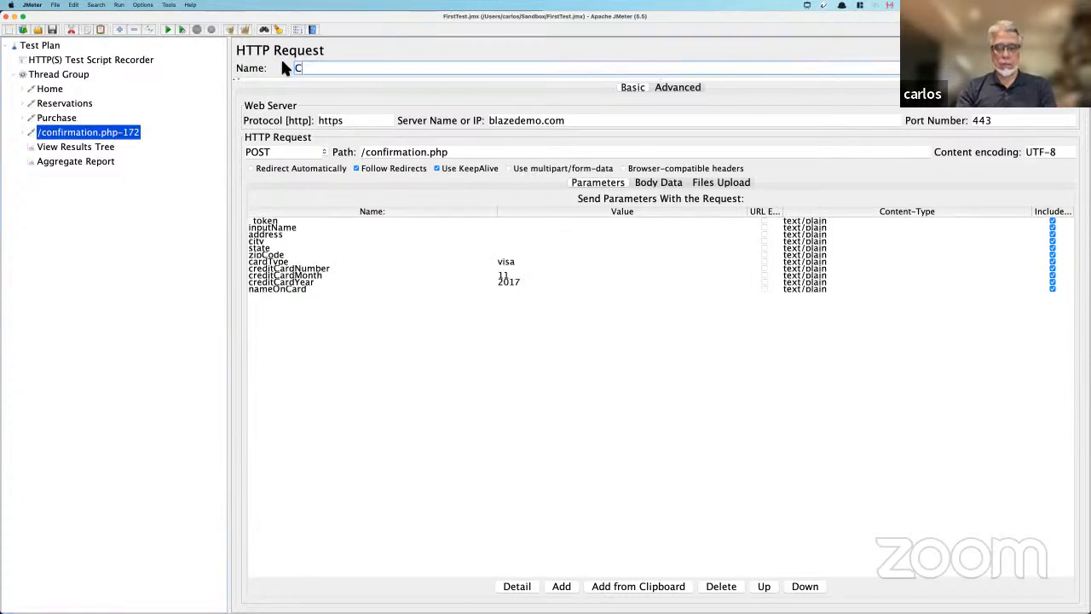
{"action": "type", "text": "onfirmati"}
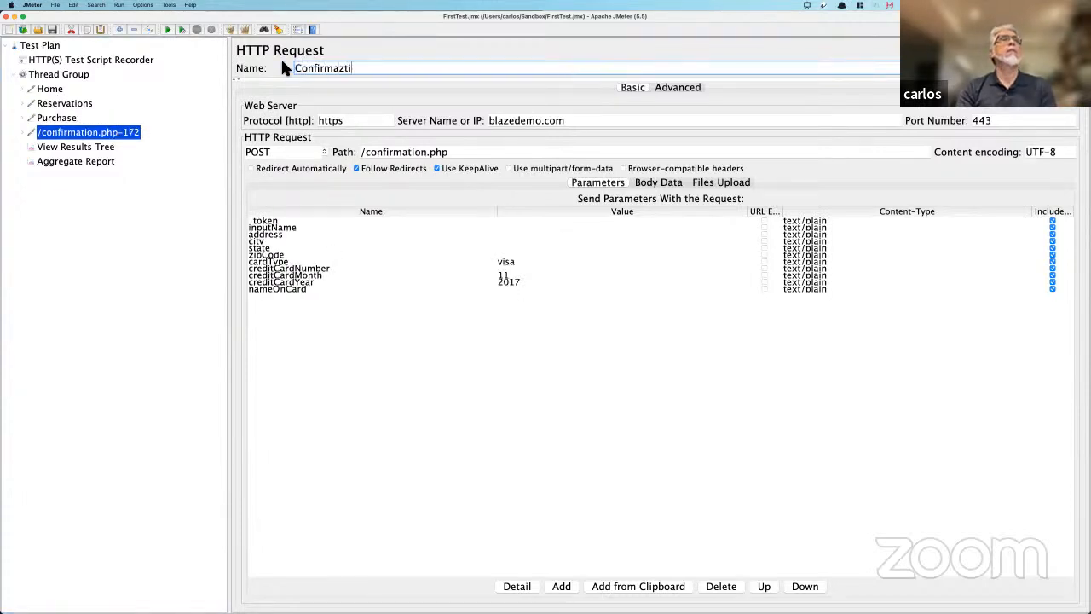
{"action": "type", "text": "on"}
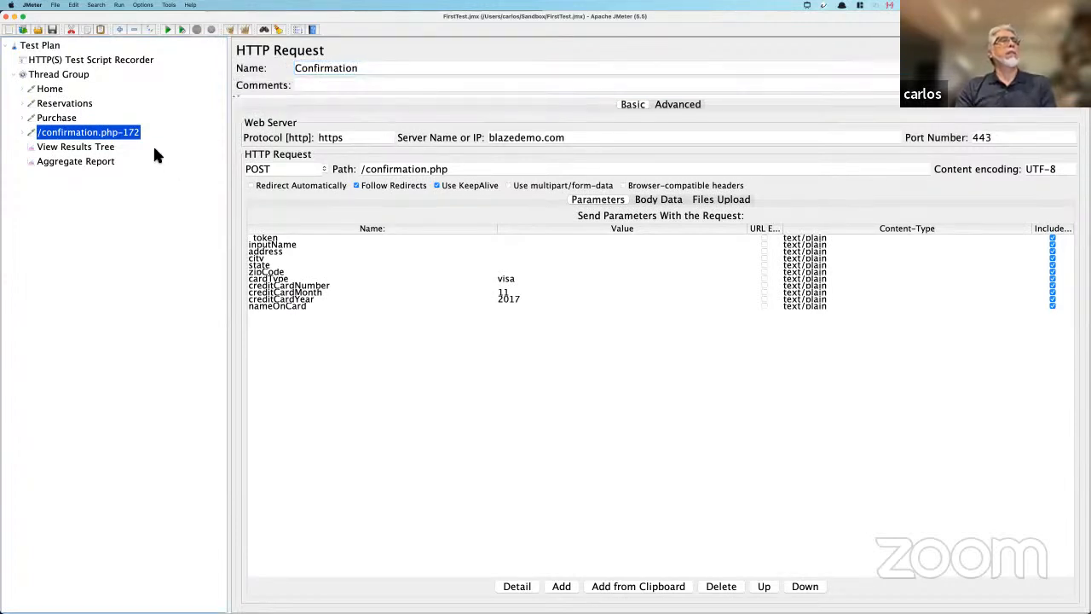
{"action": "left_click", "coordinate": [89, 150]}
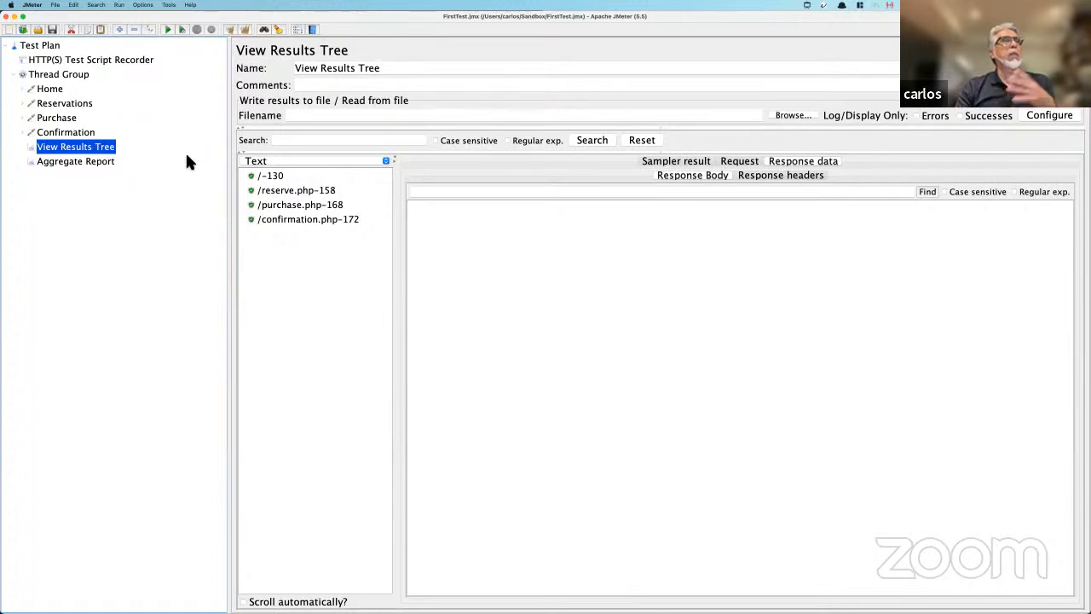
- Set the Thread Group to 10 threads and a loop count of 5
{"action": "left_click", "coordinate": [104, 162]}
{"action": "left_click", "coordinate": [70, 77]}
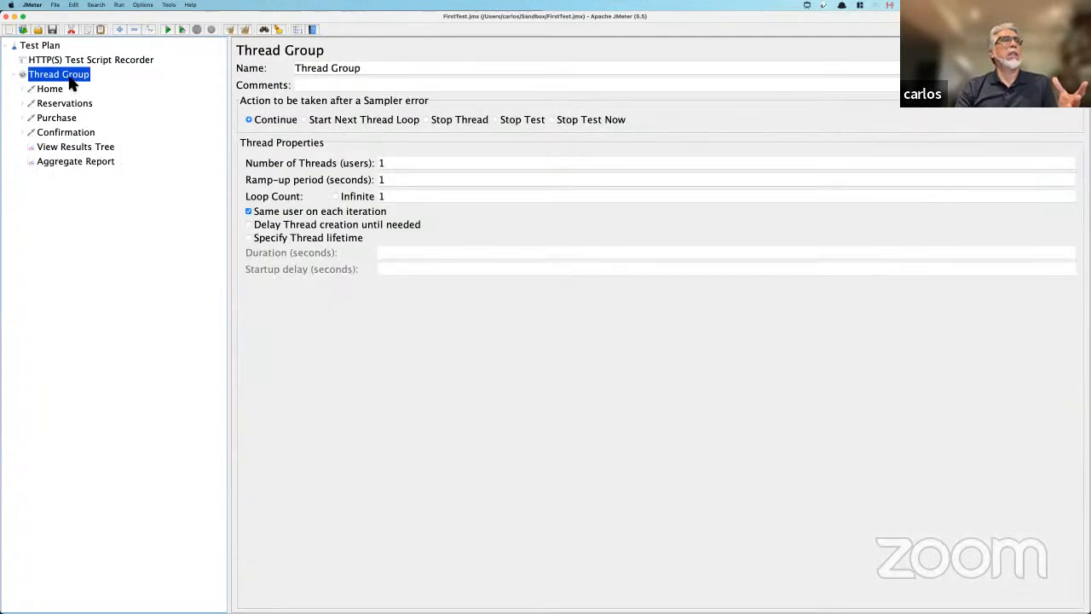
{"action": "left_click", "coordinate": [393, 163]}
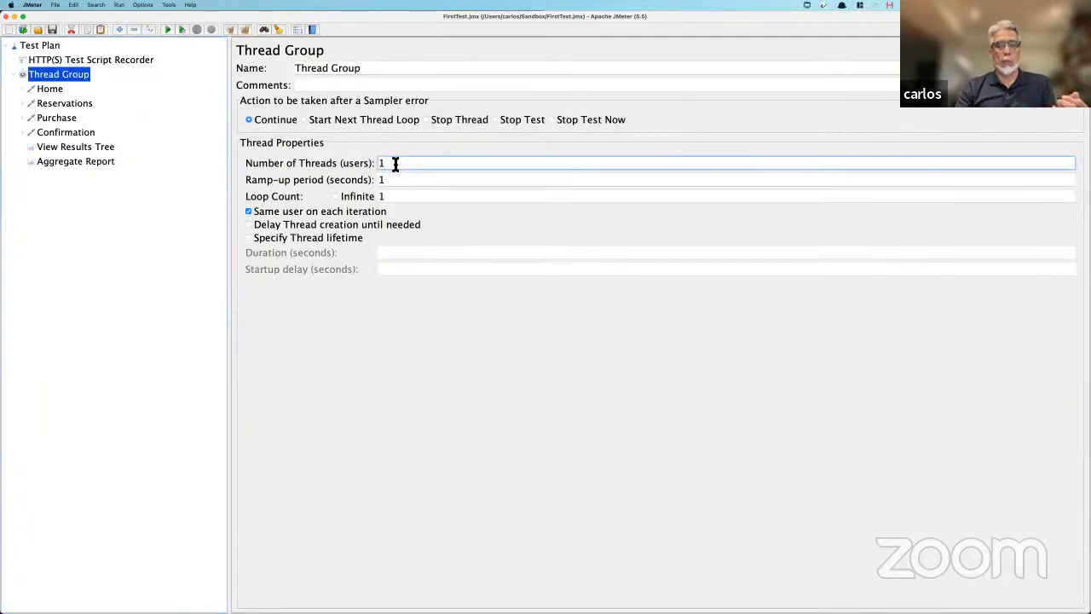
{"action": "type", "text": "0"}
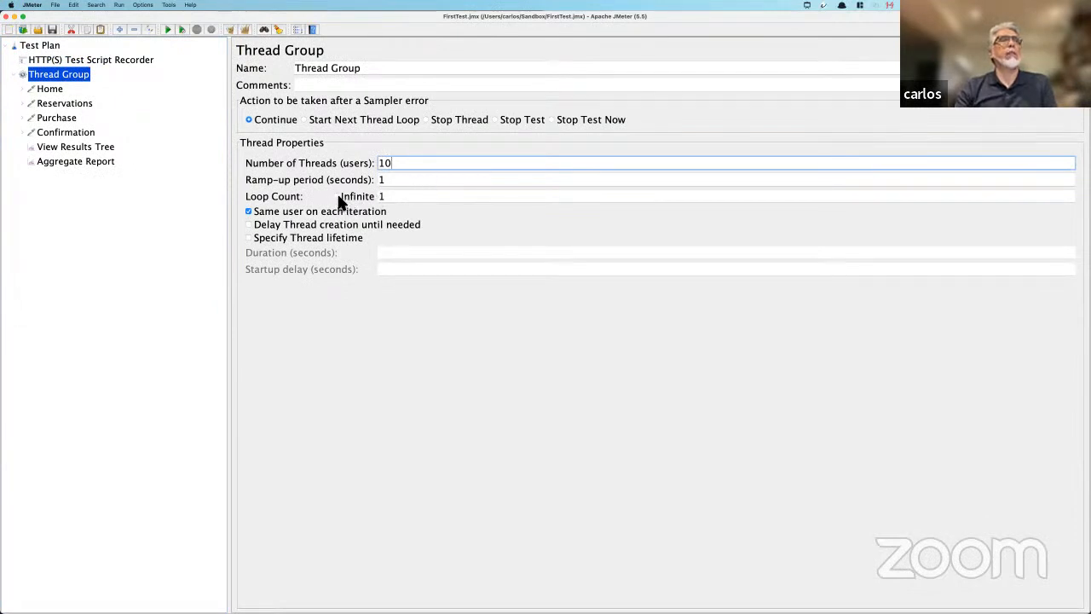
{"action": "left_click", "coordinate": [405, 197]}
{"action": "key", "text": "BackSpace"}
{"action": "type", "text": "5"}
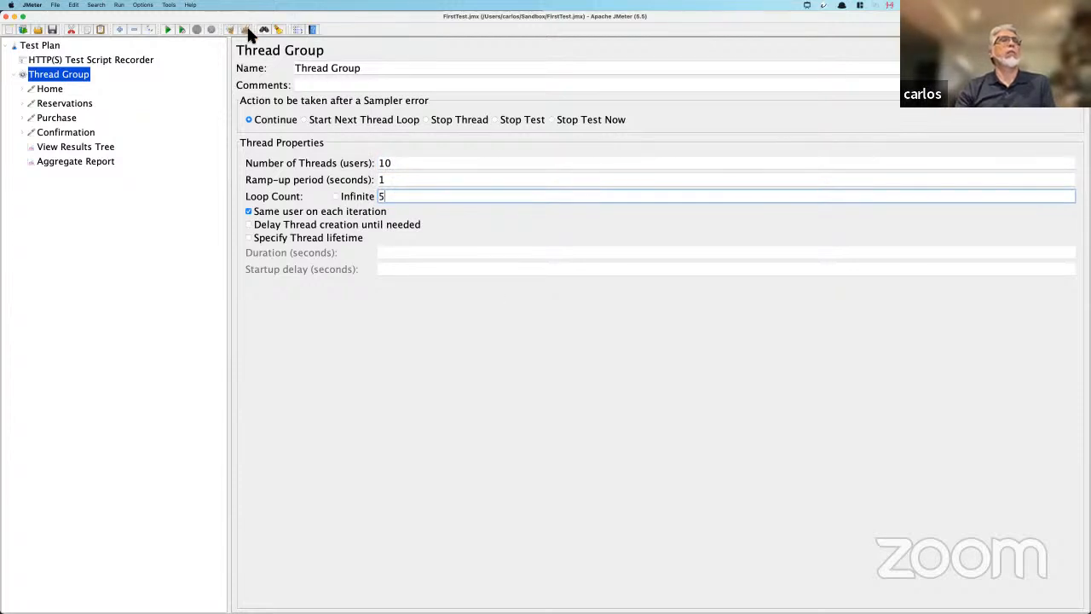
- Run the test and review the results tree and the 200-sample Aggregate Report
{"action": "left_click", "coordinate": [171, 33]}
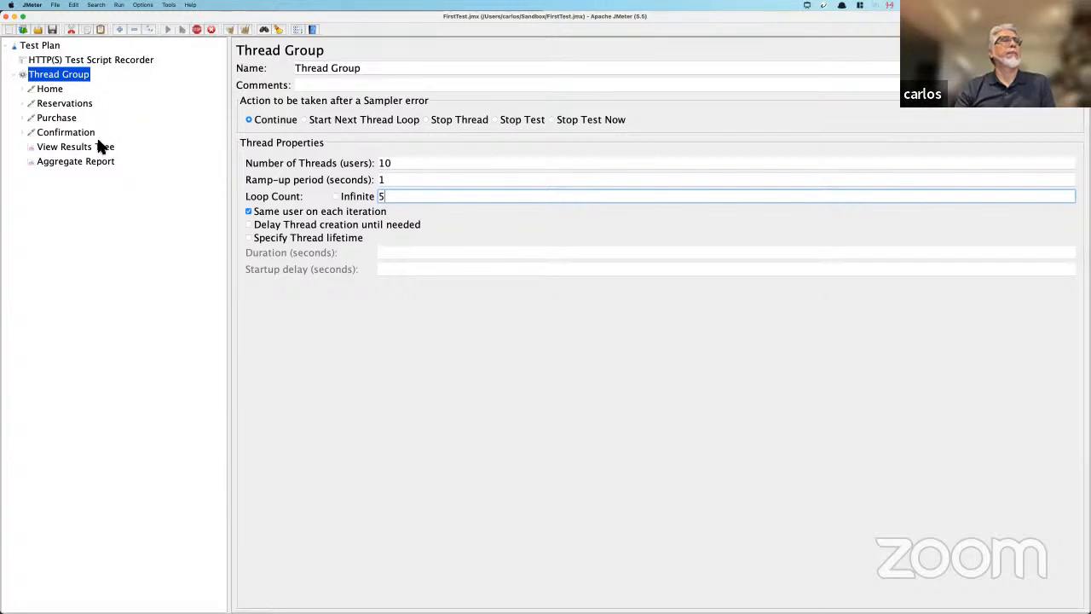
{"action": "left_click", "coordinate": [102, 149]}
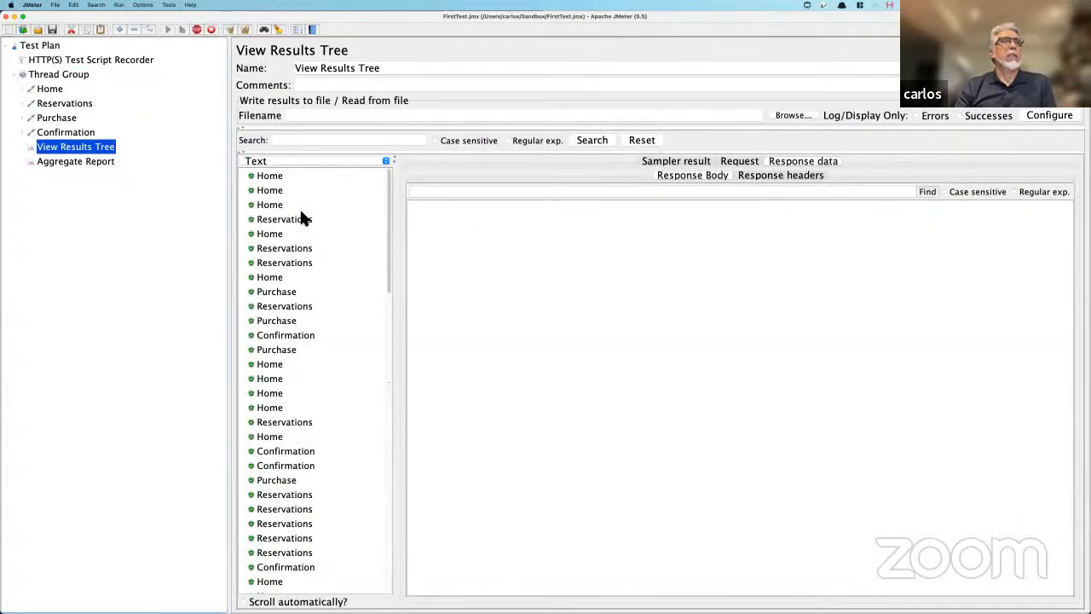
{"action": "scroll", "coordinate": [307, 258], "scroll_direction": "down", "scroll_amount": 3}
{"action": "scroll", "coordinate": [307, 257], "scroll_direction": "down", "scroll_amount": 10}
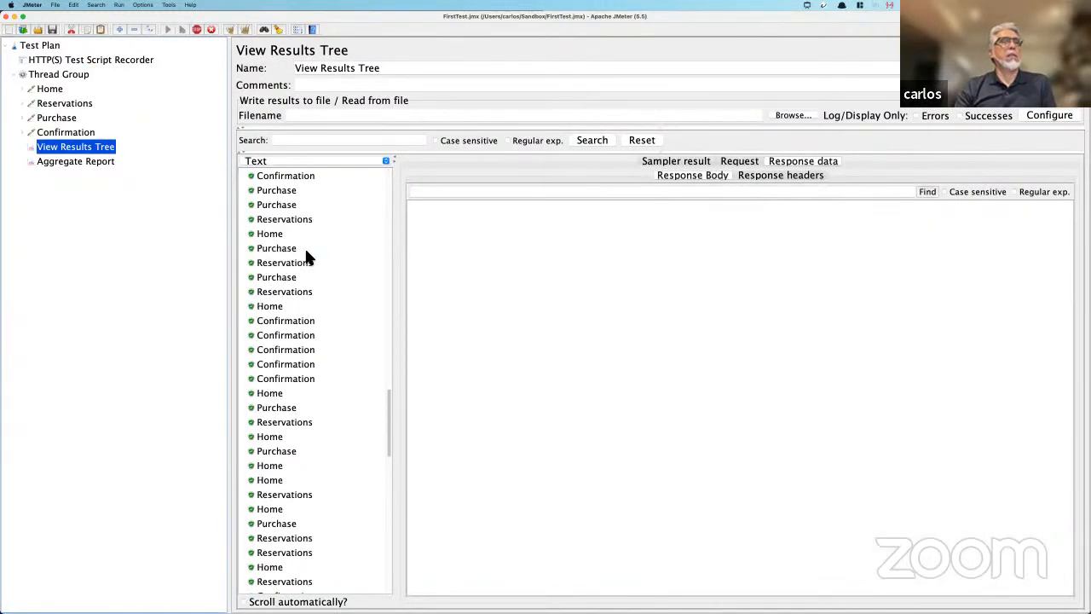
{"action": "scroll", "coordinate": [314, 186], "scroll_direction": "down", "scroll_amount": 5}
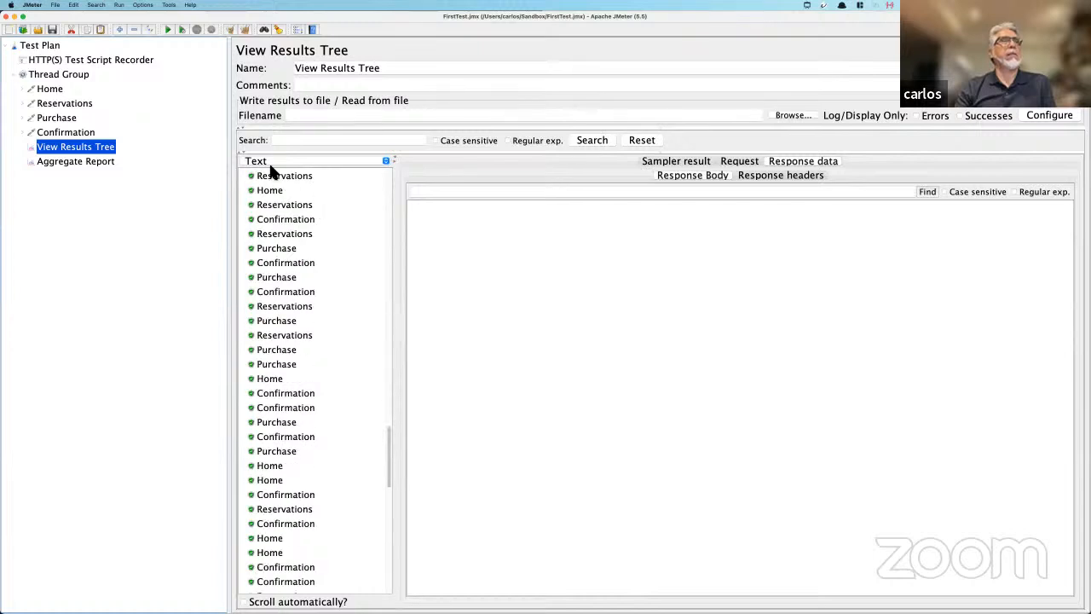
{"action": "left_click", "coordinate": [75, 162]}
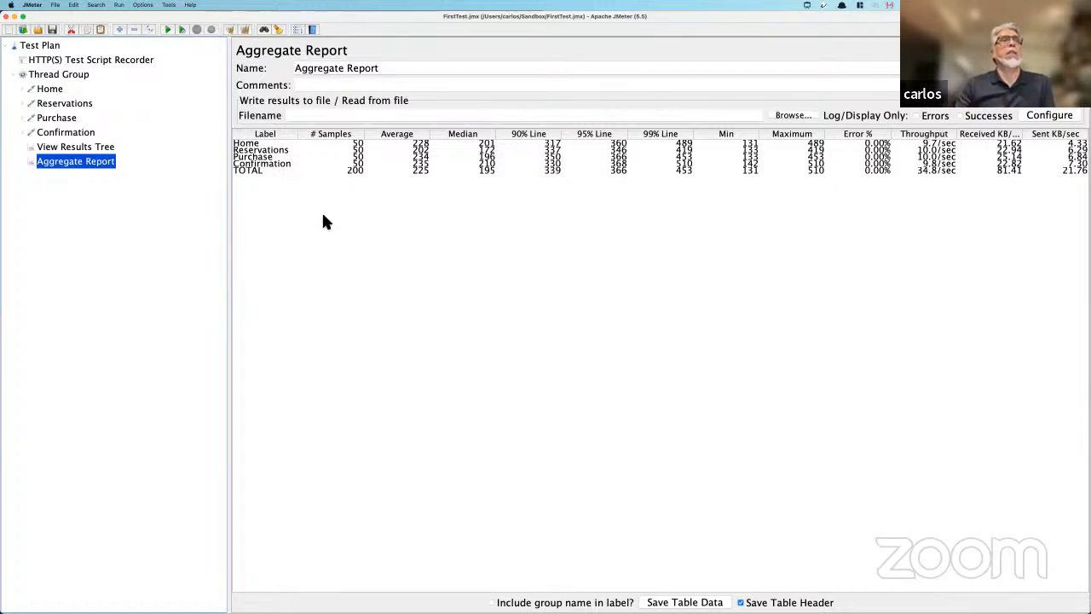
{"action": "key", "text": "ctrl+shift+a"}
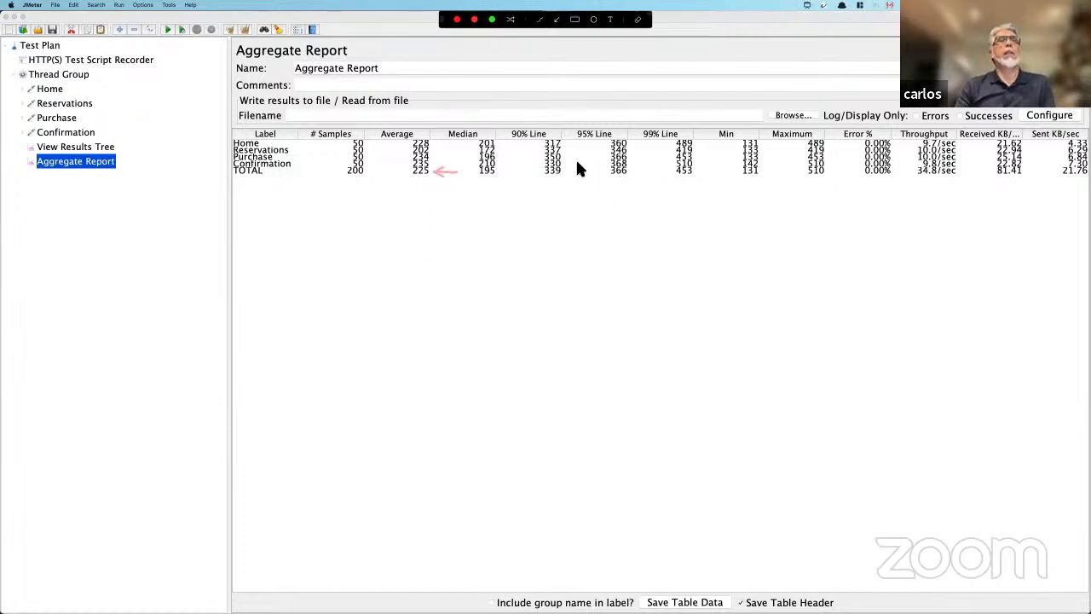
{"action": "left_click_drag", "start_coordinate": [589, 171], "coordinate": [561, 170]}
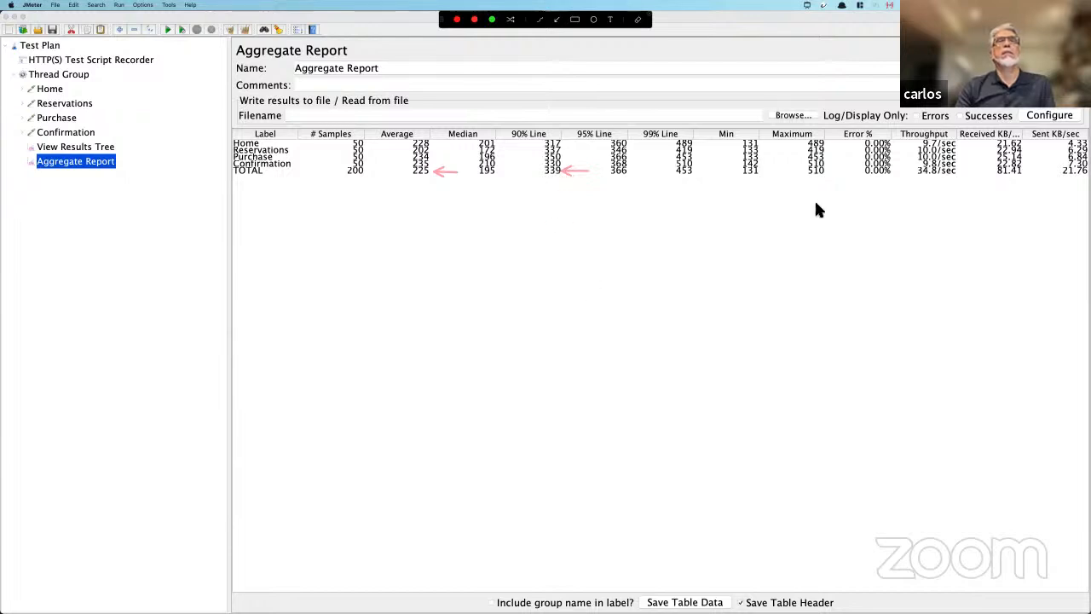
{"action": "left_click_drag", "start_coordinate": [780, 170], "coordinate": [758, 171]}
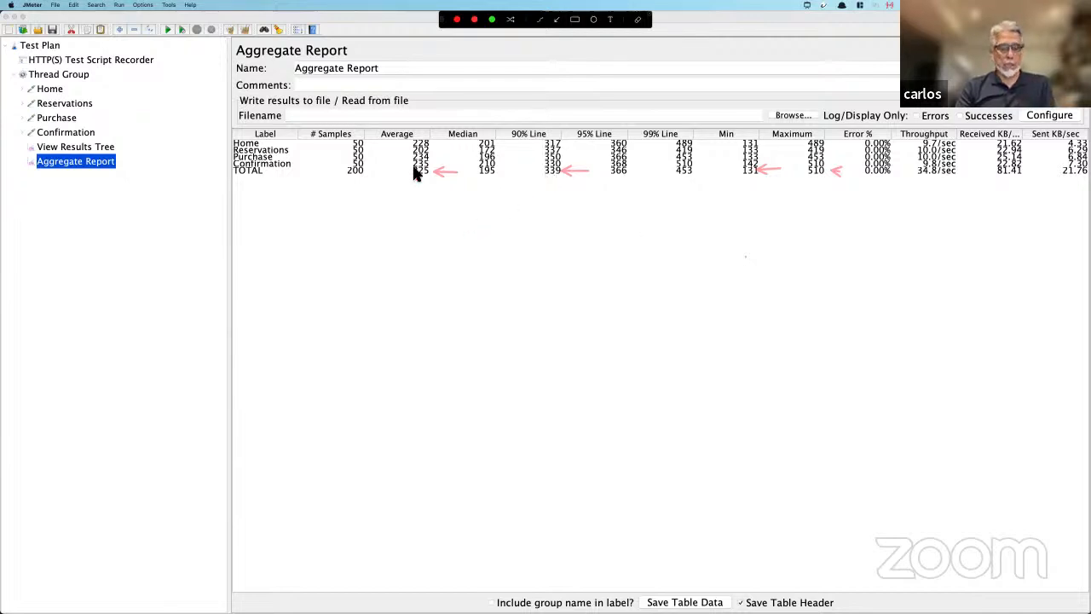
{"action": "key", "text": "Escape"}
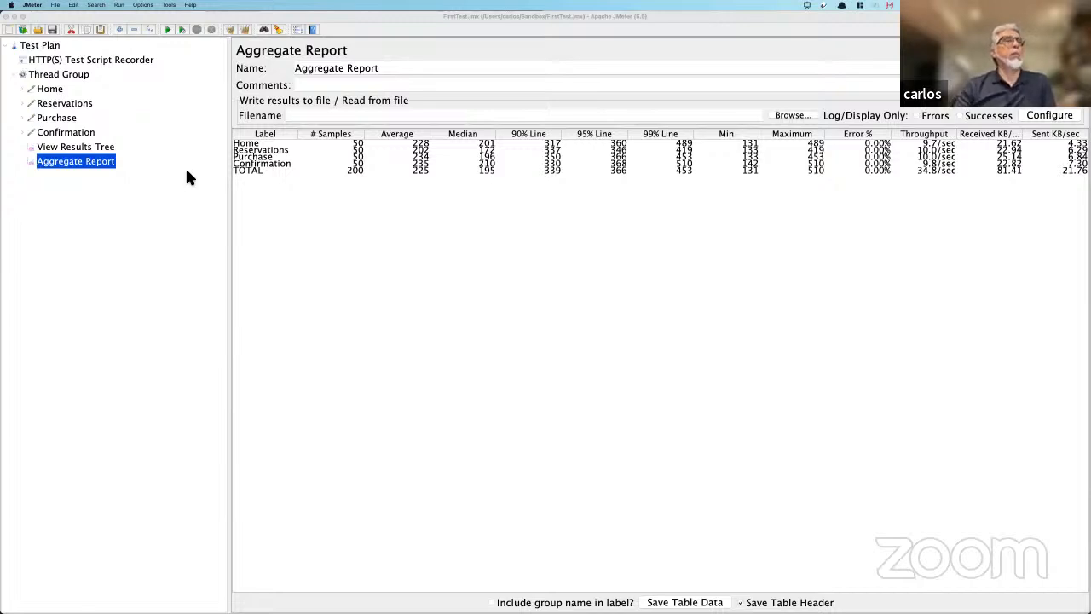
{"action": "left_click", "coordinate": [27, 90]}
{"action": "left_click", "coordinate": [26, 90]}
{"action": "left_click", "coordinate": [26, 91]}
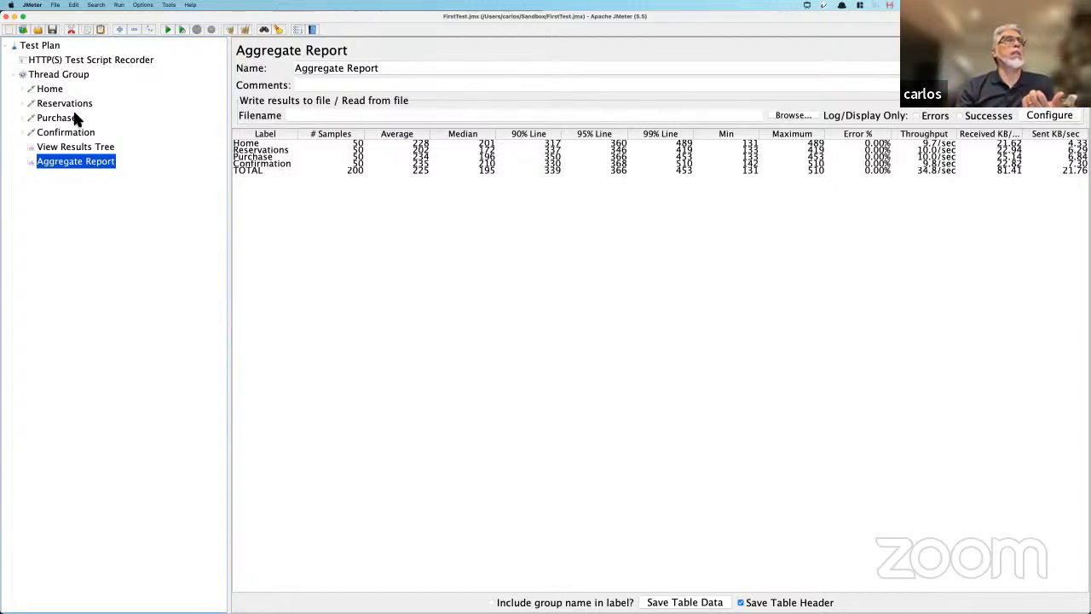
- Add a Constant Timer under Purchase with a 5000 ms thread delay
{"action": "right_click", "coordinate": [74, 119]}
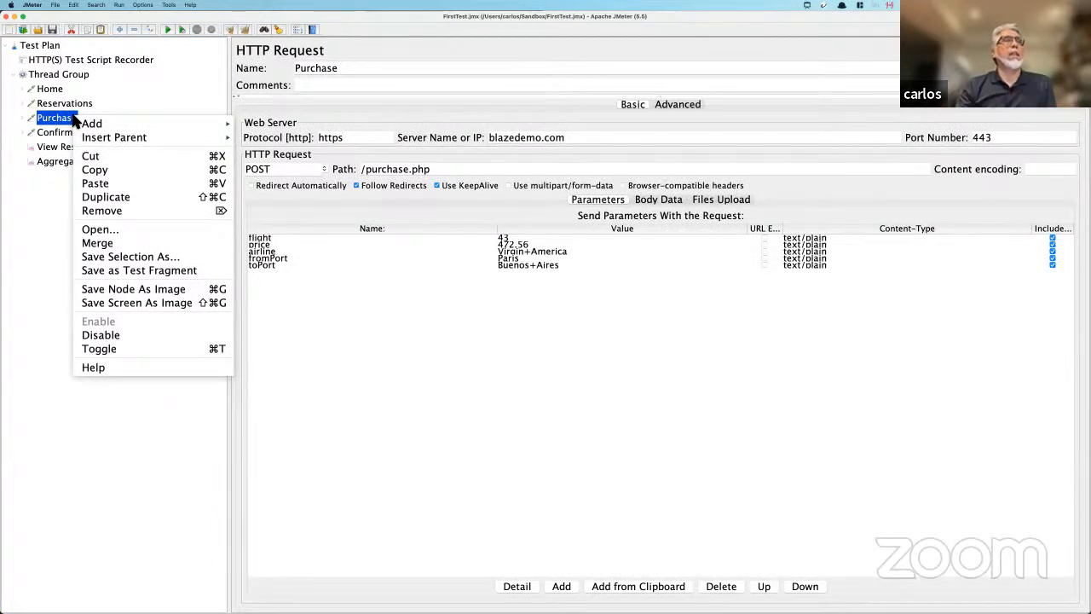
{"action": "mouse_move", "coordinate": [226, 125]}
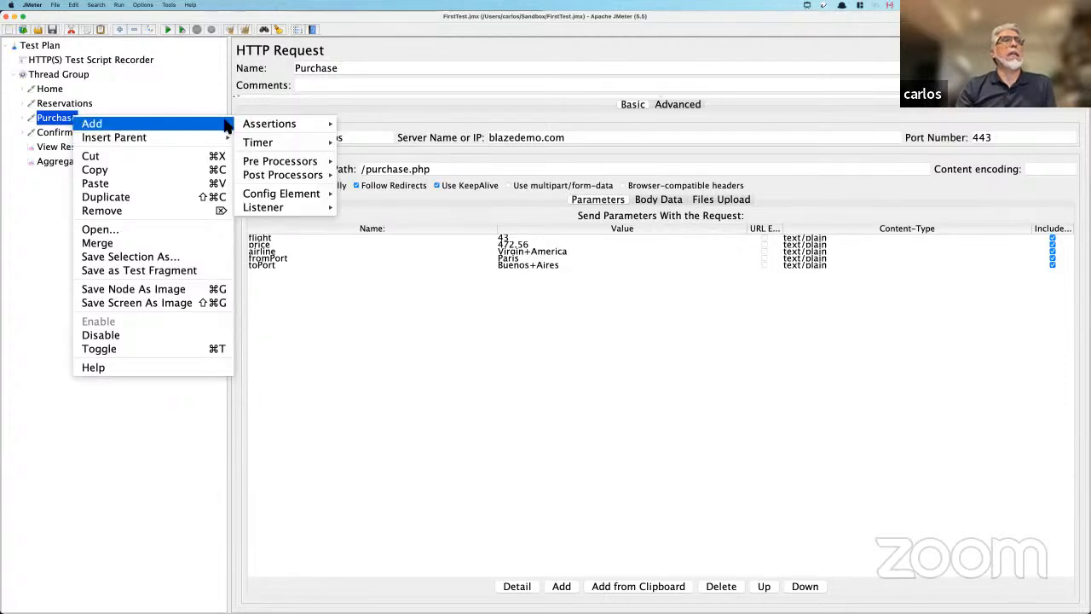
{"action": "mouse_move", "coordinate": [281, 142]}
{"action": "left_click", "coordinate": [366, 143]}
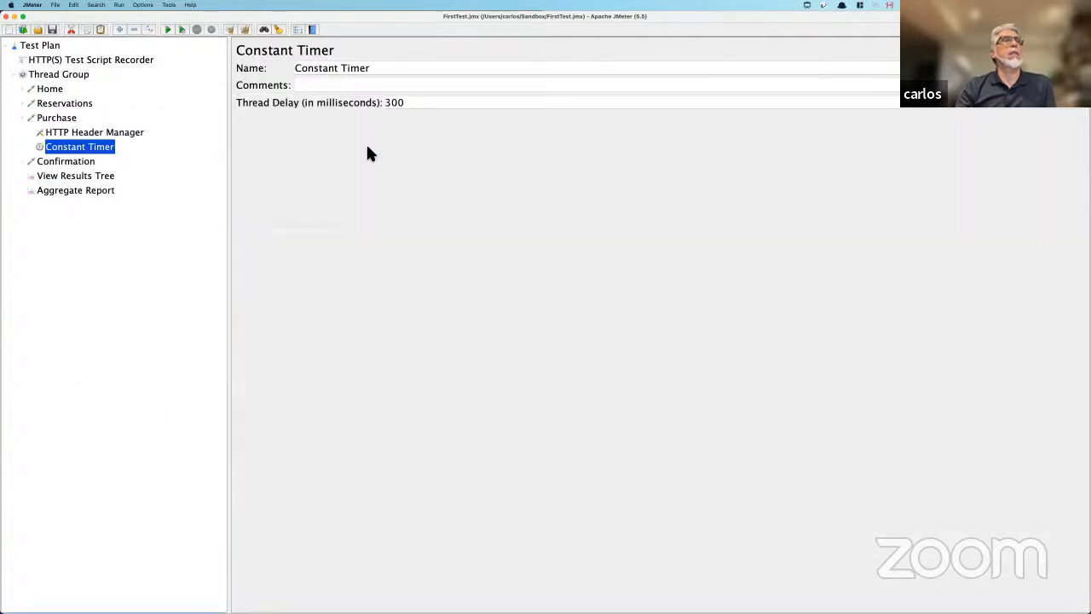
{"action": "left_click", "coordinate": [422, 105]}
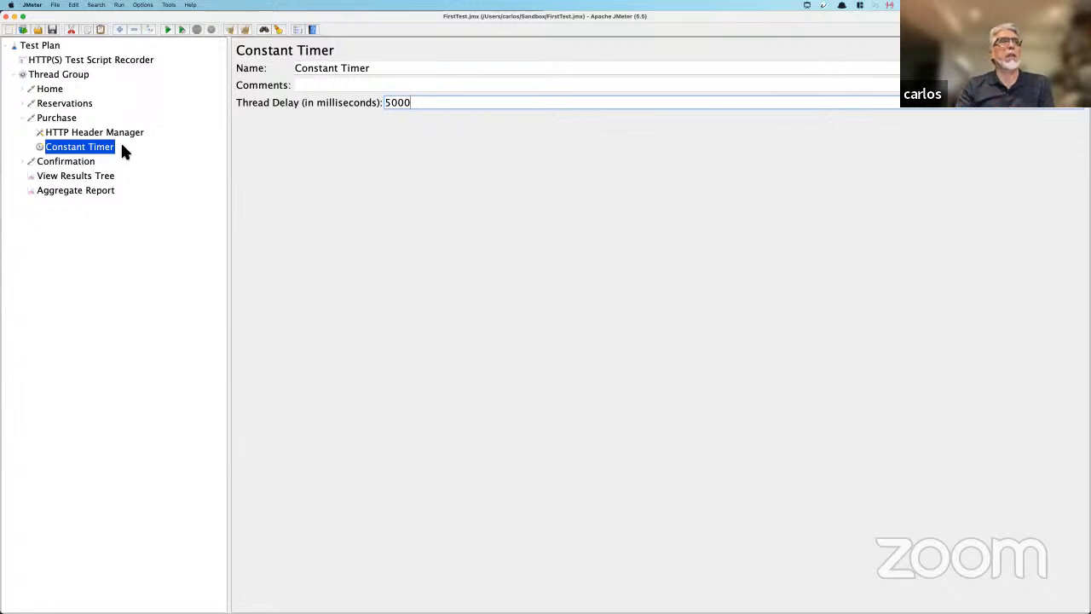
{"action": "left_click", "coordinate": [146, 173]}
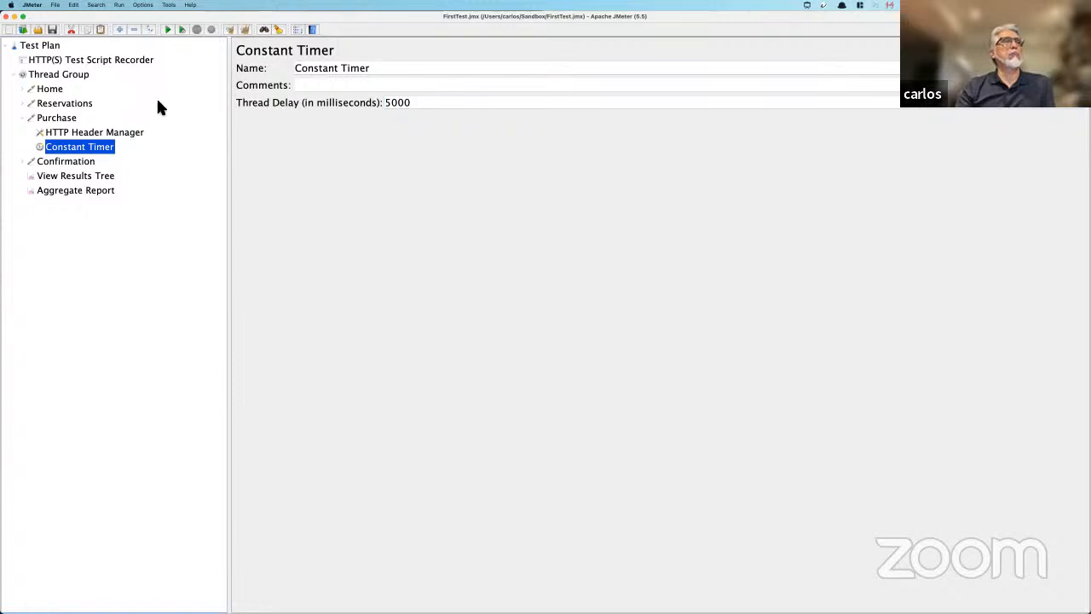
- Add a jp@gc - Active Threads Over Time listener to the Thread Group and run the test
{"action": "right_click", "coordinate": [78, 77]}
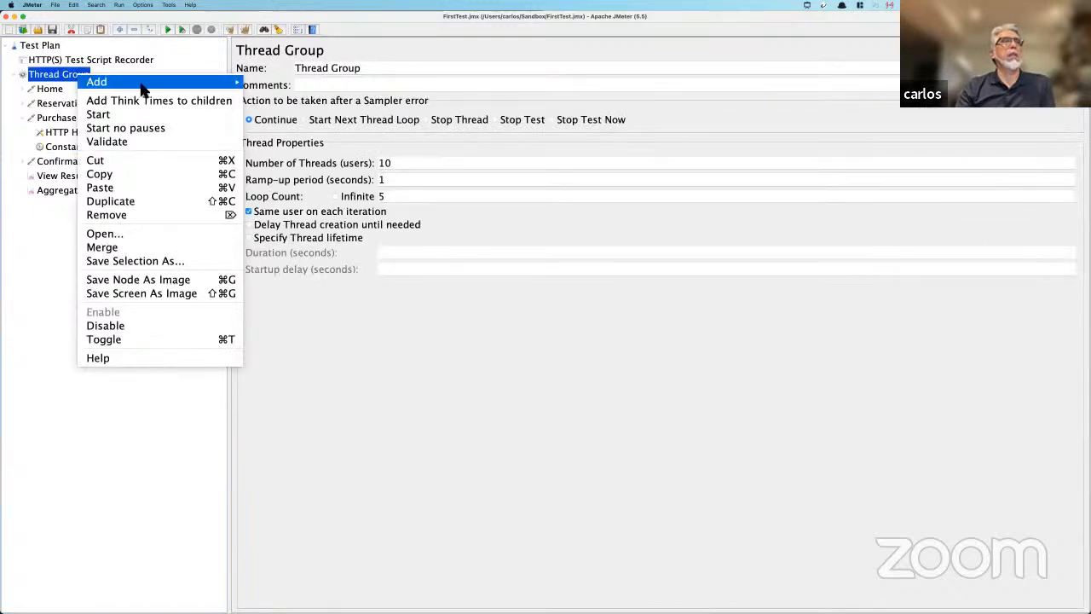
{"action": "mouse_move", "coordinate": [149, 82]}
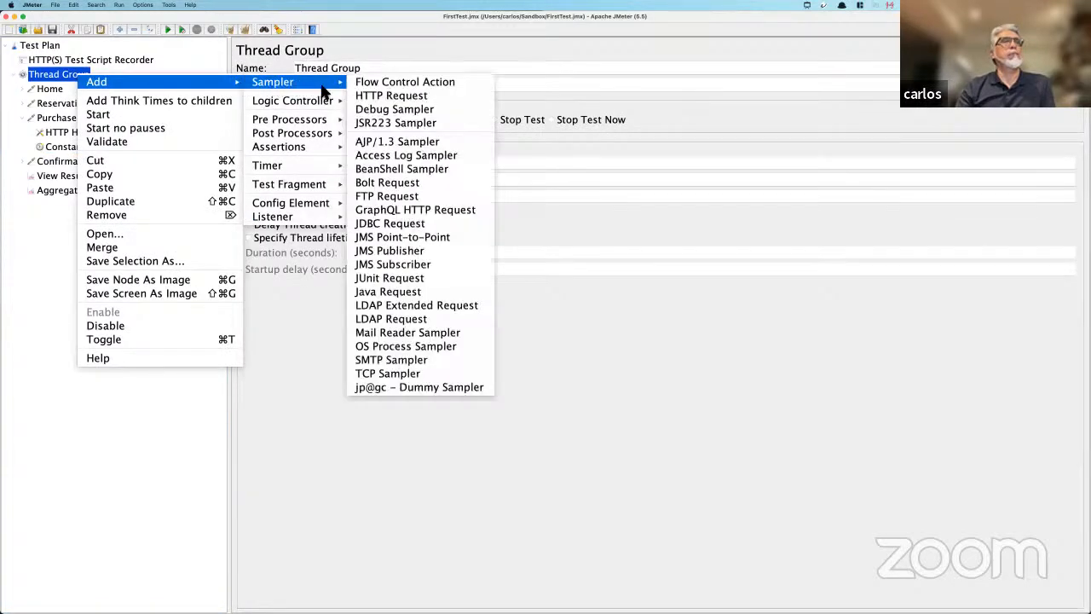
{"action": "mouse_move", "coordinate": [290, 219]}
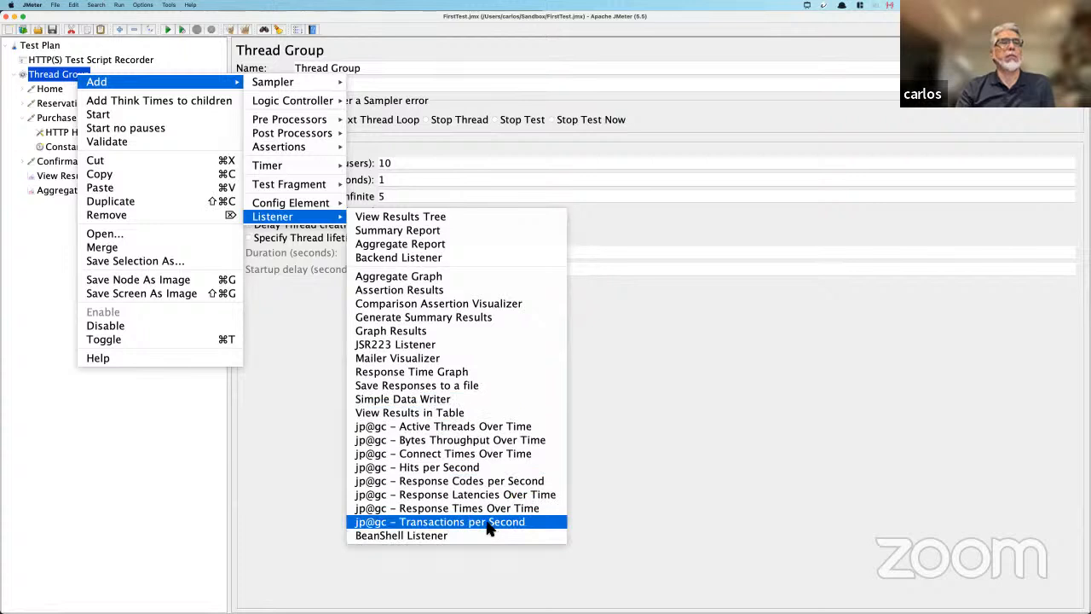
{"action": "left_click", "coordinate": [480, 431]}
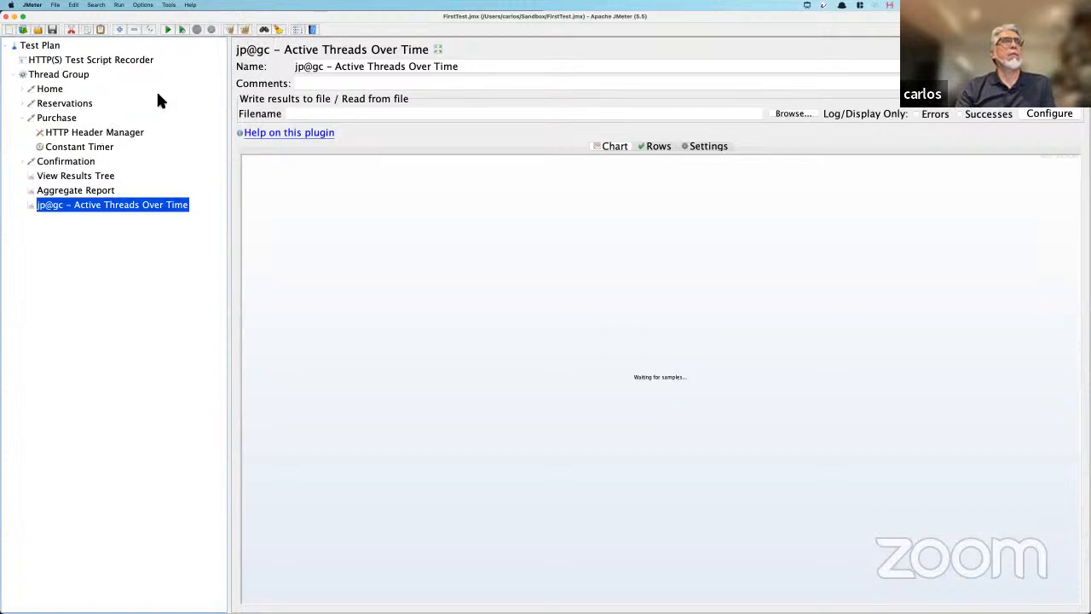
{"action": "left_click", "coordinate": [168, 30]}
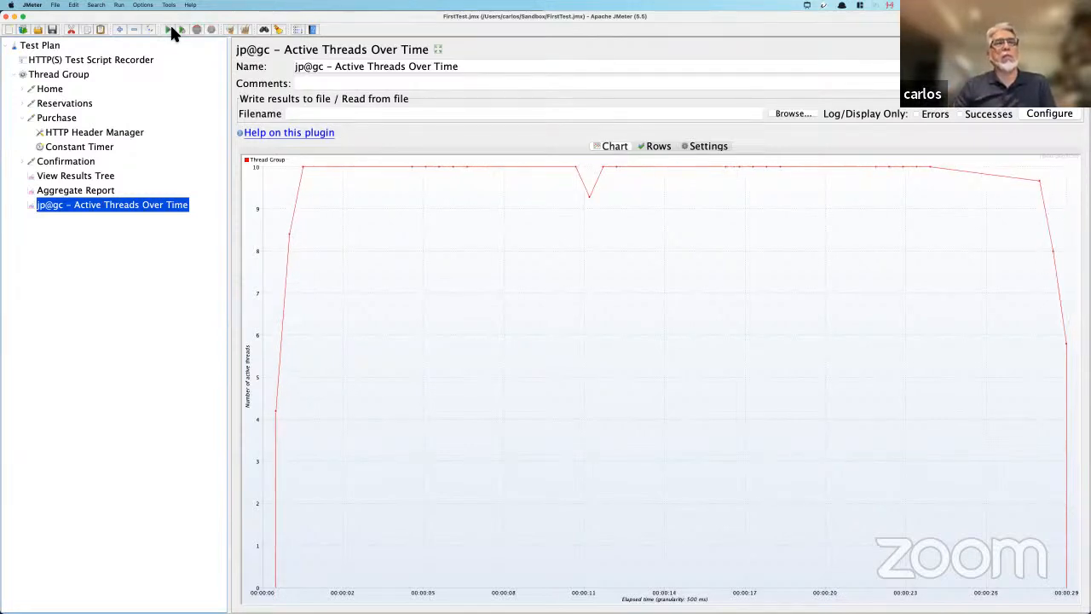
- Browse the Thread Group's Add > Listener menu and close it without adding a listener
{"action": "right_click", "coordinate": [77, 74]}
{"action": "mouse_move", "coordinate": [241, 83]}
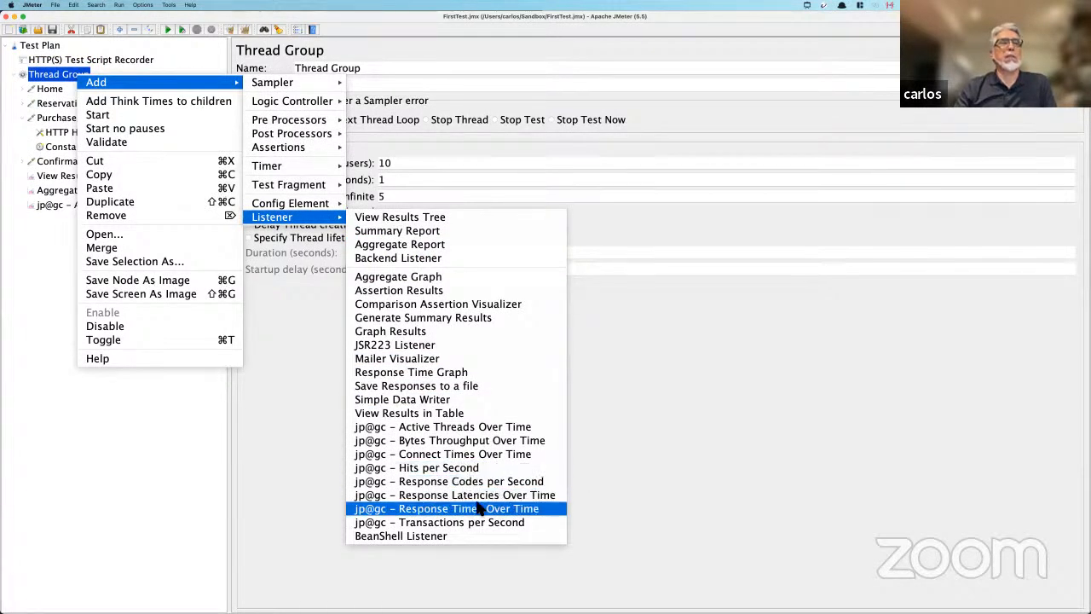
{"action": "left_click", "coordinate": [626, 412]}
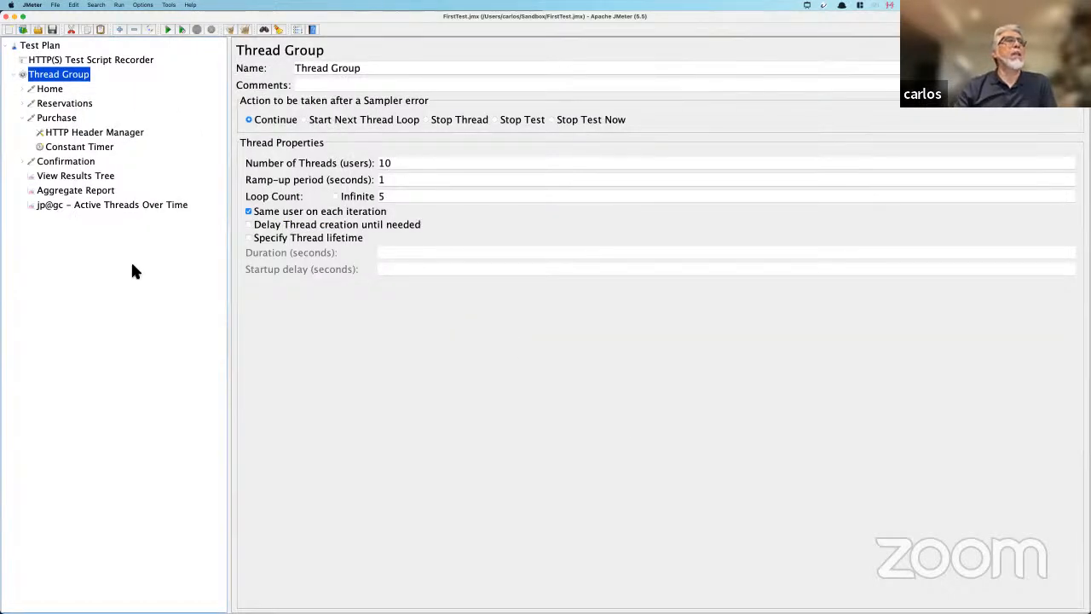
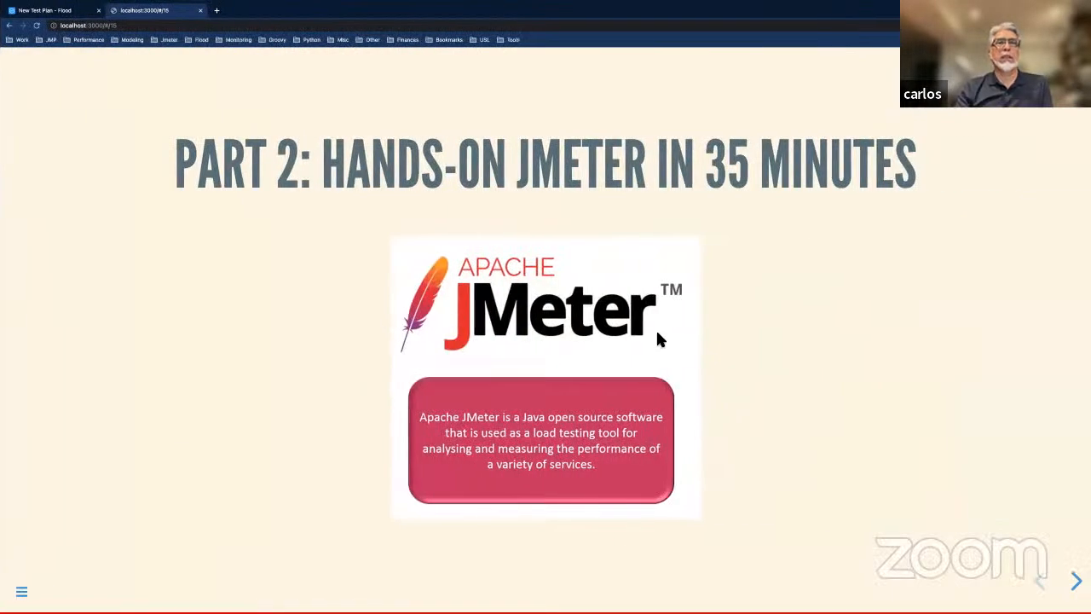
- Step back through the JMeter features slides, then switch to the Flood Create Stream tab
{"action": "left_click", "coordinate": [1076, 582]}
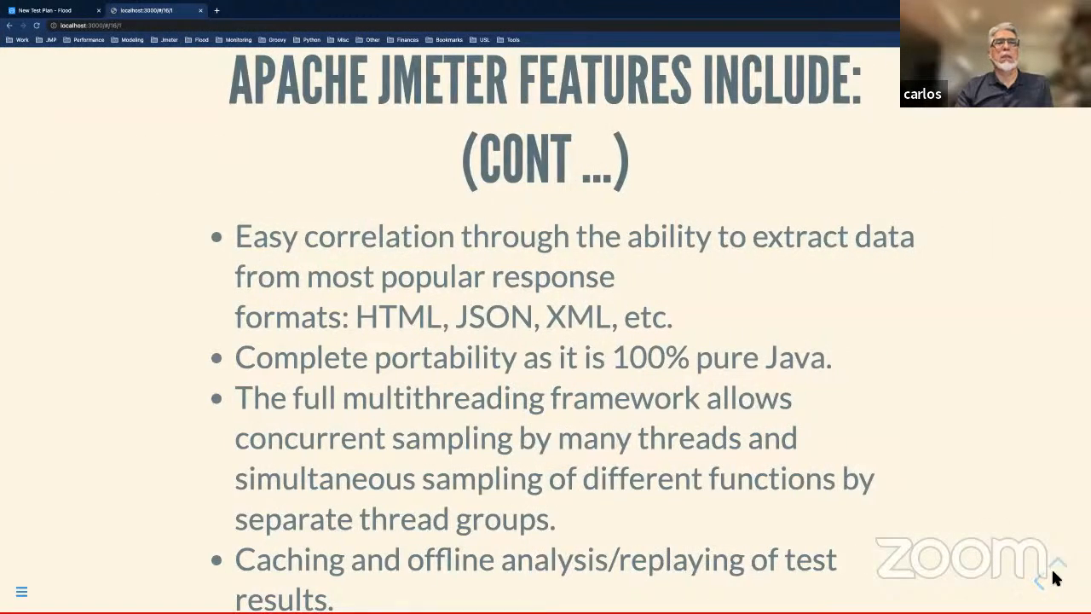
{"action": "left_click", "coordinate": [1057, 563]}
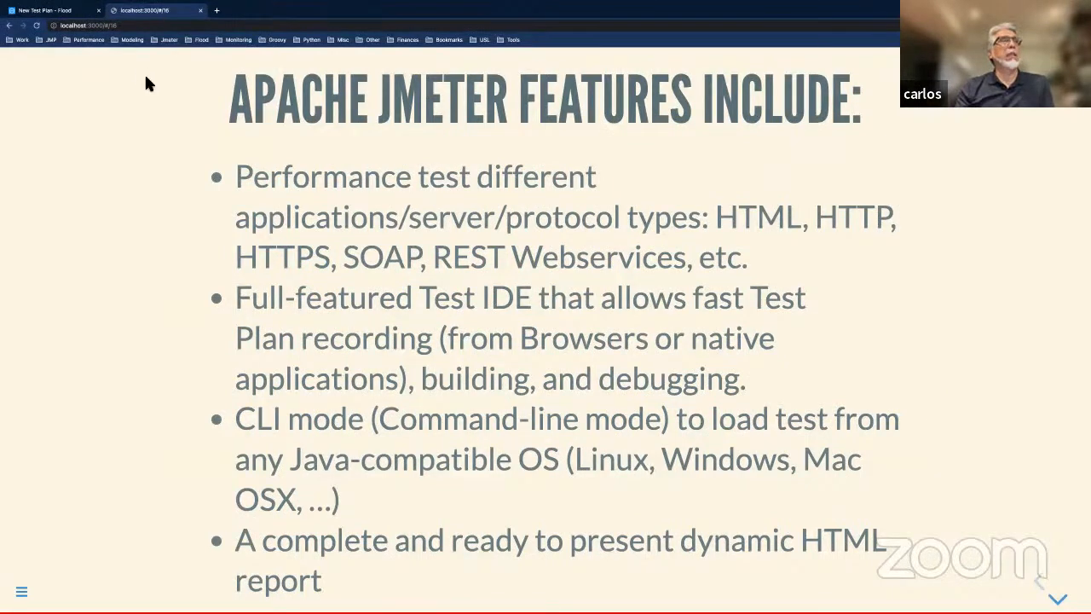
{"action": "left_click", "coordinate": [71, 15]}
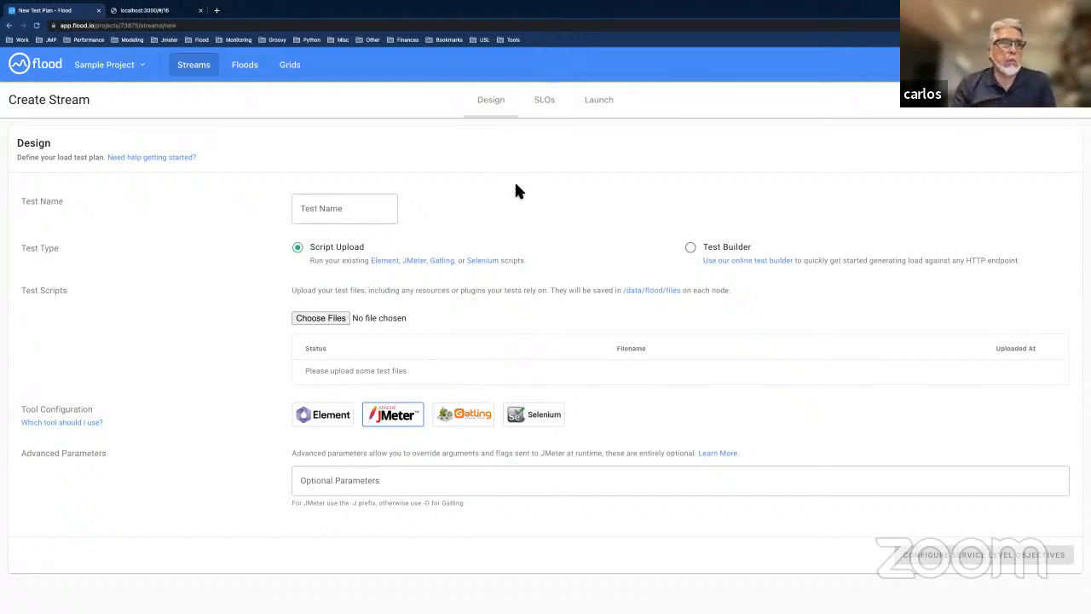
- Select the Test Name field and open the test script file chooser
{"action": "left_click", "coordinate": [375, 213]}
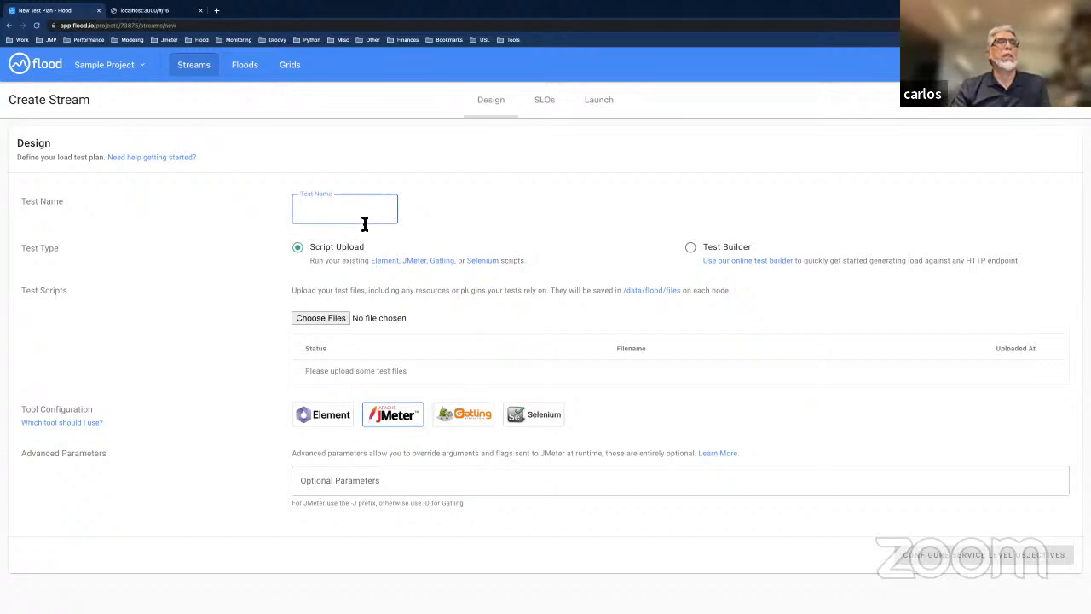
{"action": "left_click", "coordinate": [311, 322]}
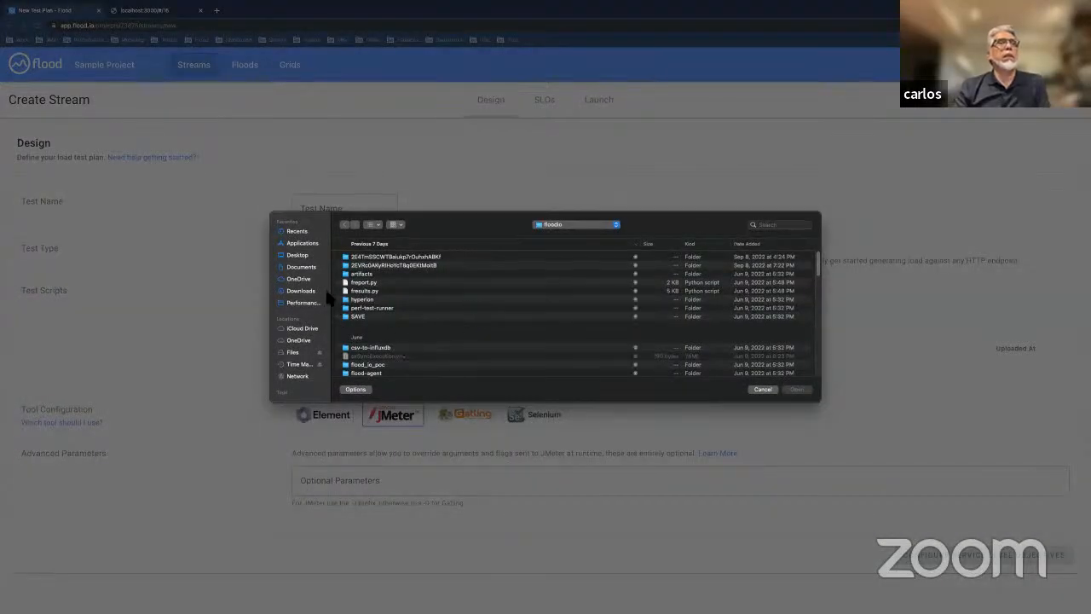
{"action": "scroll", "coordinate": [415, 319], "scroll_direction": "down", "scroll_amount": 5}
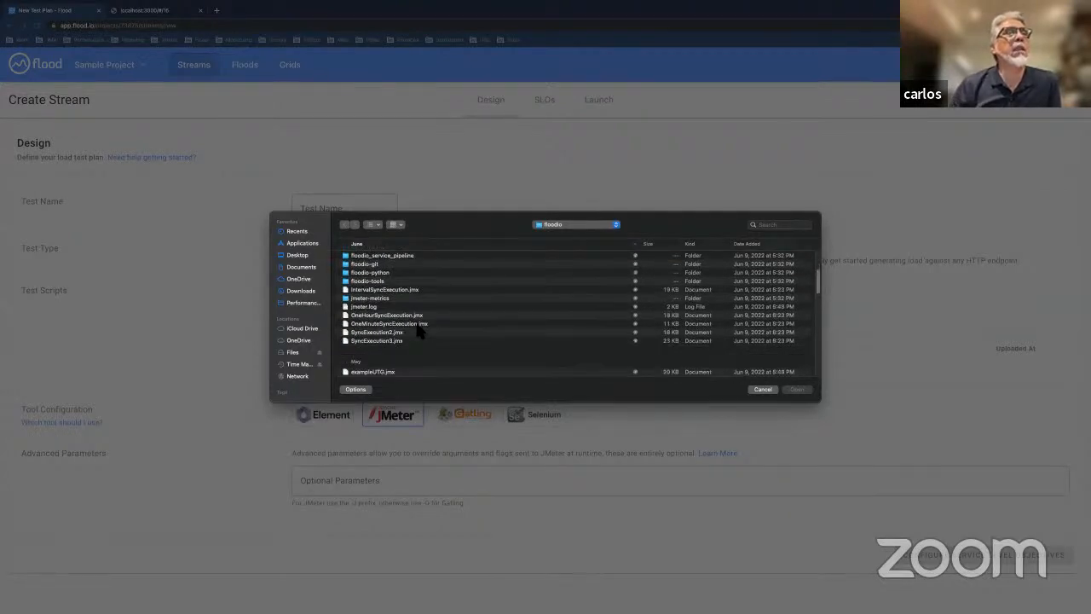
{"action": "scroll", "coordinate": [416, 327], "scroll_direction": "down", "scroll_amount": 3}
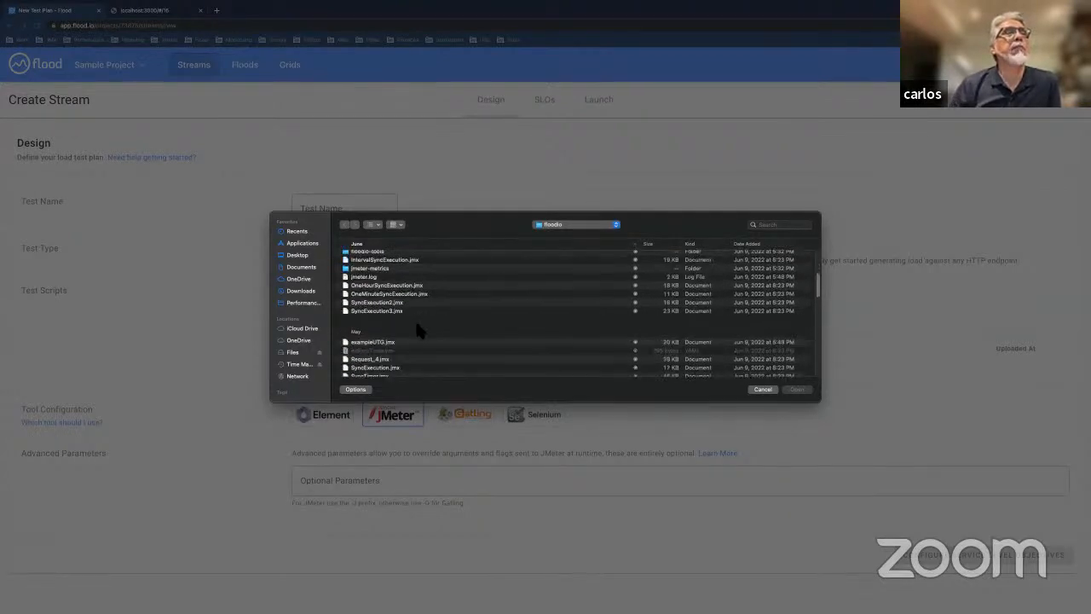
{"action": "scroll", "coordinate": [416, 327], "scroll_direction": "up", "scroll_amount": 5}
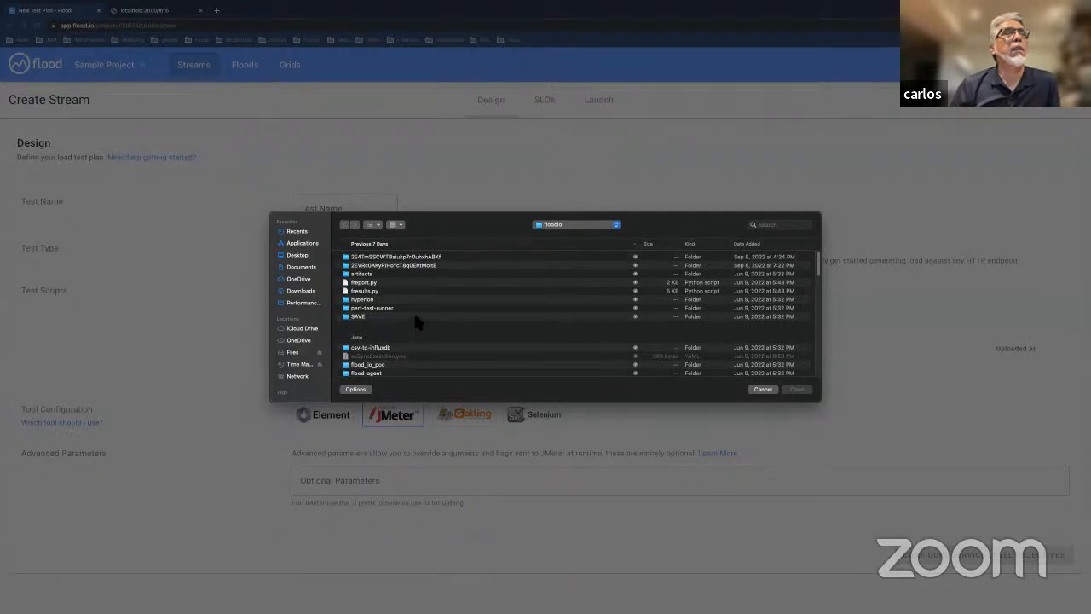
- Browse iCloud Drive, OneDrive's floodio, Documents and Performance, ending in Downloads
{"action": "left_click", "coordinate": [303, 329]}
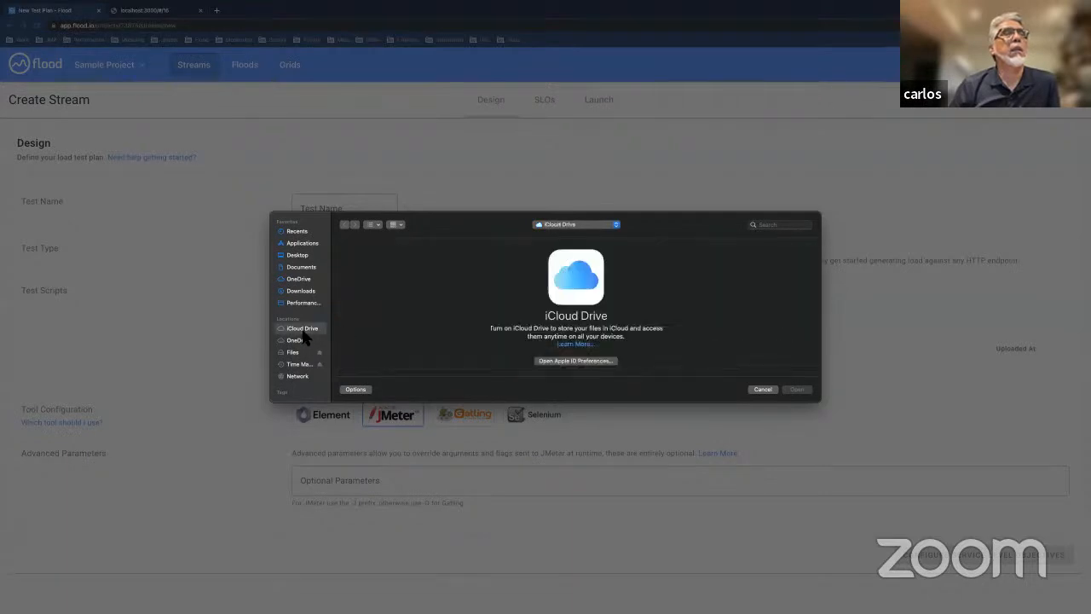
{"action": "left_click", "coordinate": [303, 279]}
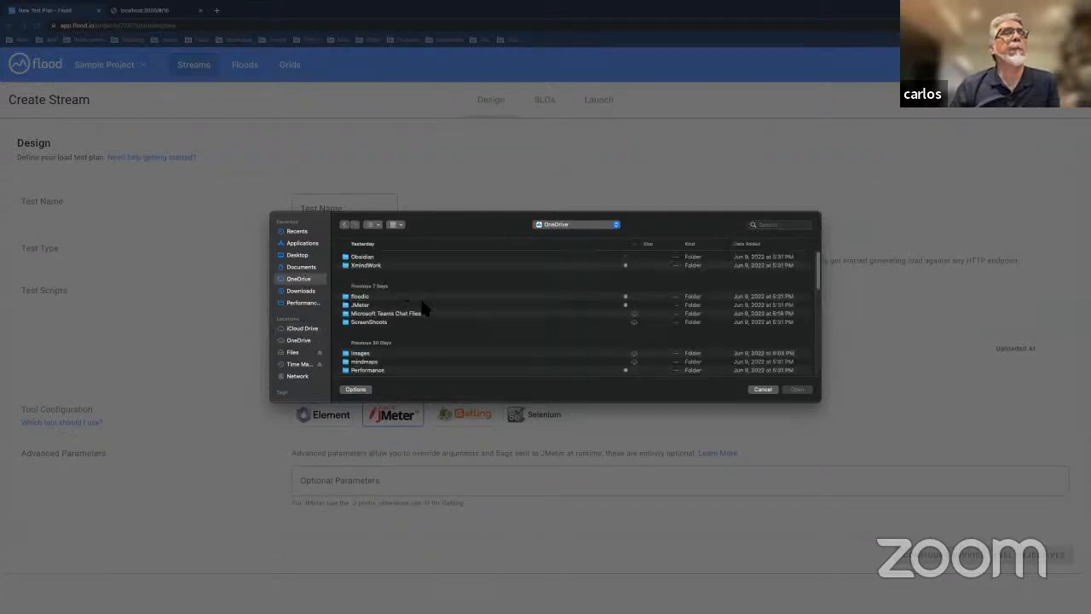
{"action": "left_click", "coordinate": [373, 297]}
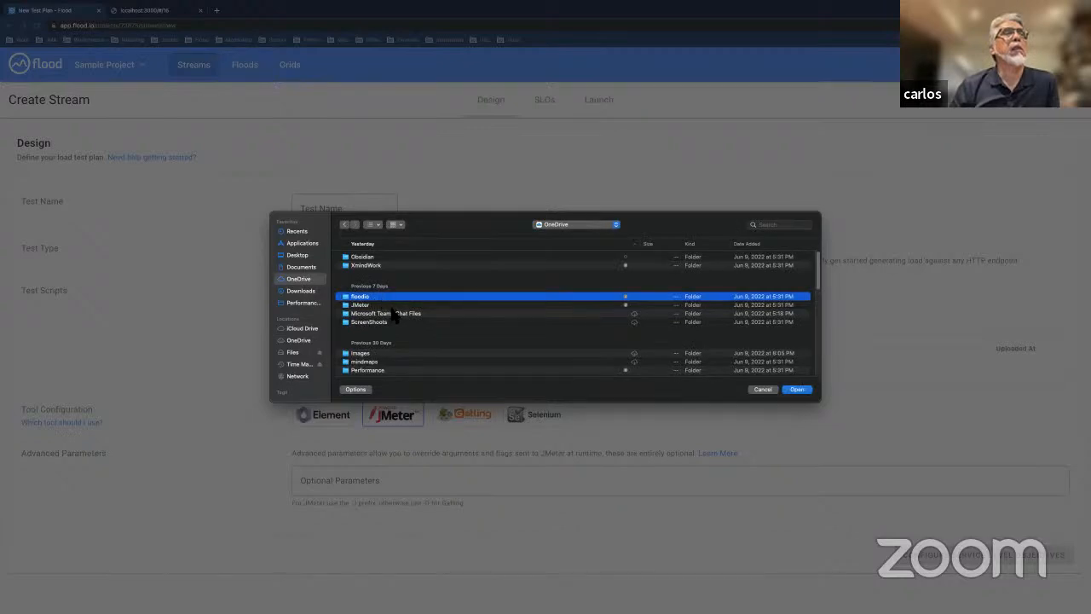
{"action": "left_click", "coordinate": [319, 268]}
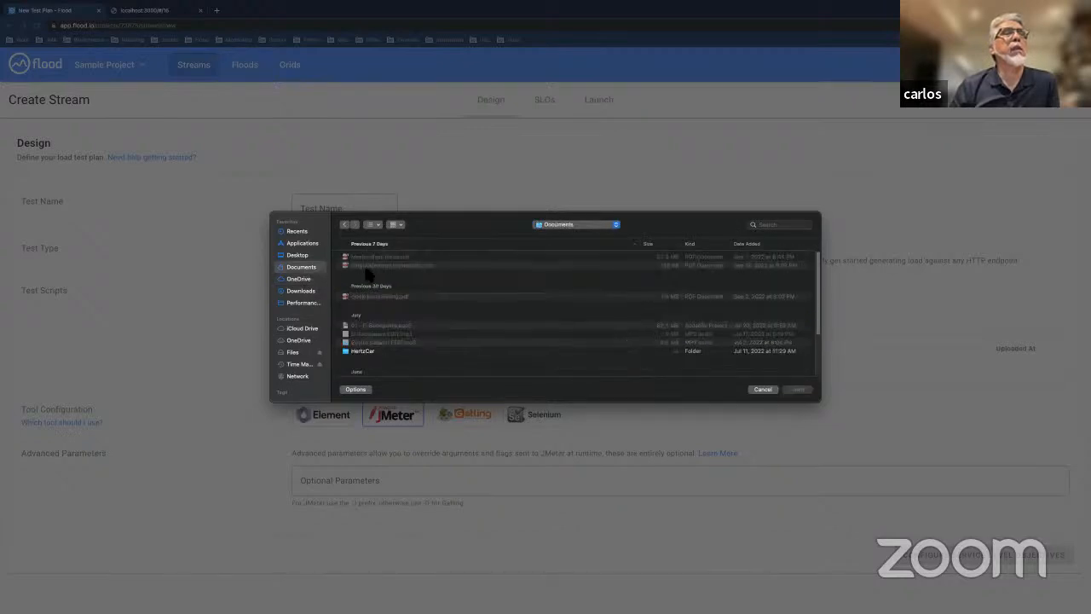
{"action": "scroll", "coordinate": [437, 315], "scroll_direction": "down", "scroll_amount": 3}
{"action": "scroll", "coordinate": [437, 319], "scroll_direction": "down", "scroll_amount": 1}
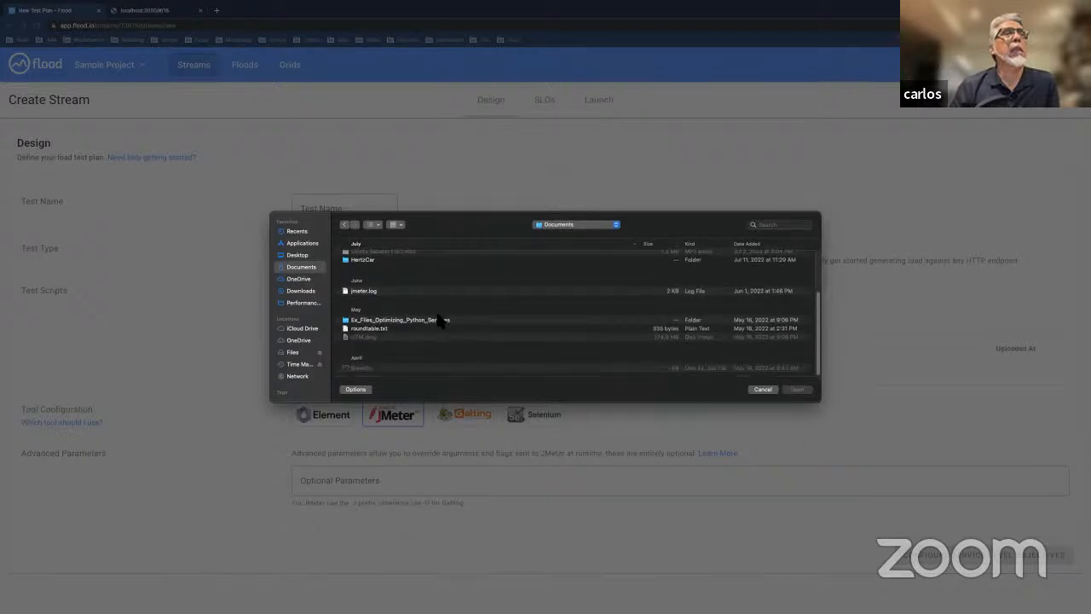
{"action": "left_click", "coordinate": [316, 304]}
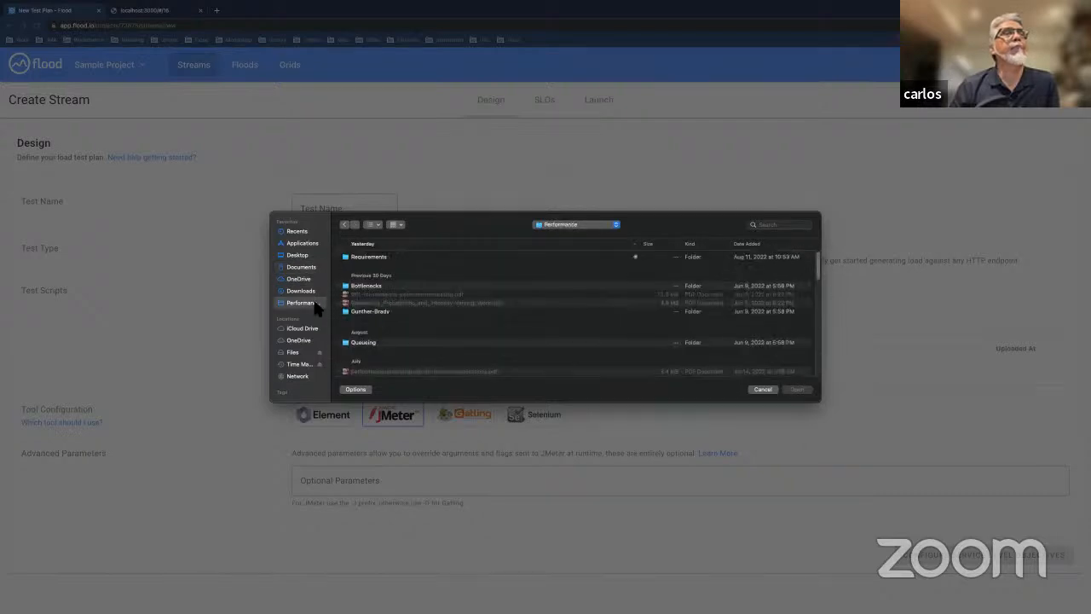
{"action": "left_click", "coordinate": [312, 292]}
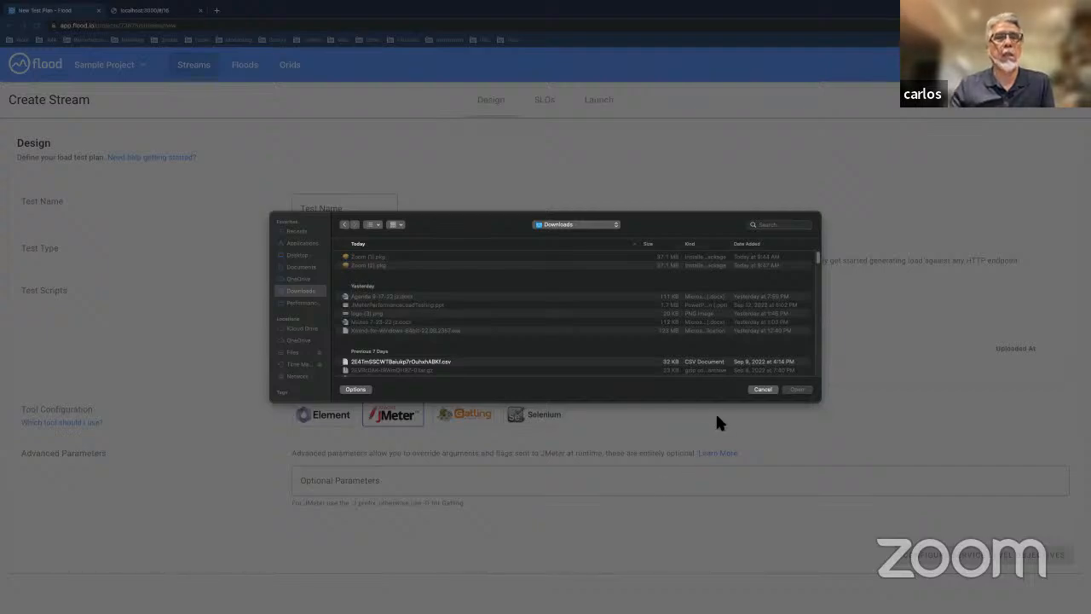
- Save the FirstTest.jmx plan in JMeter's desktop space, then return to Flood's browser space
{"action": "key", "text": "ctrl+Right"}
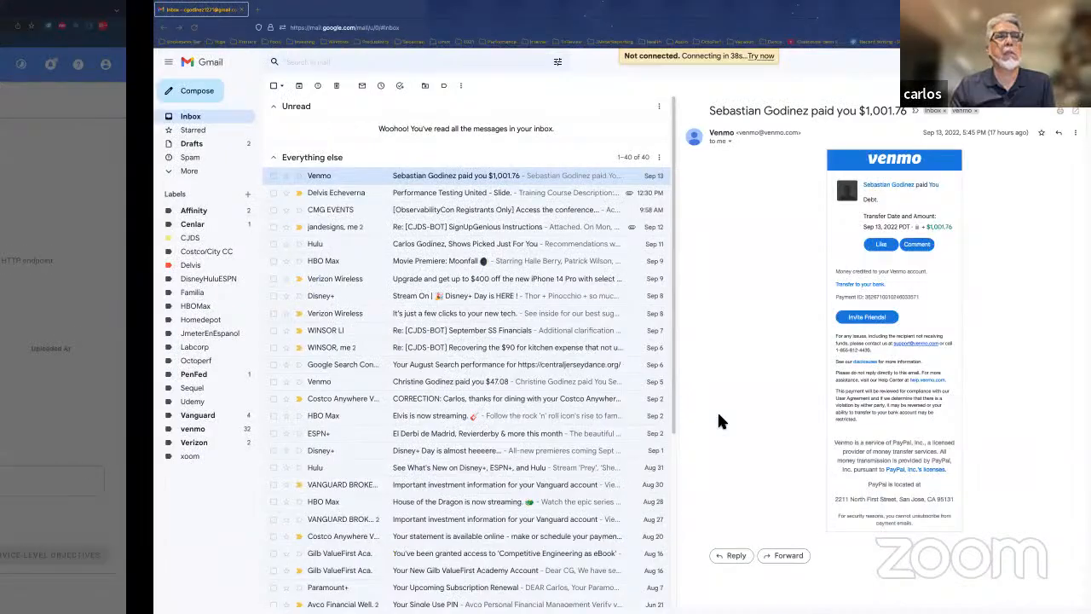
{"action": "key", "text": "ctrl+Right"}
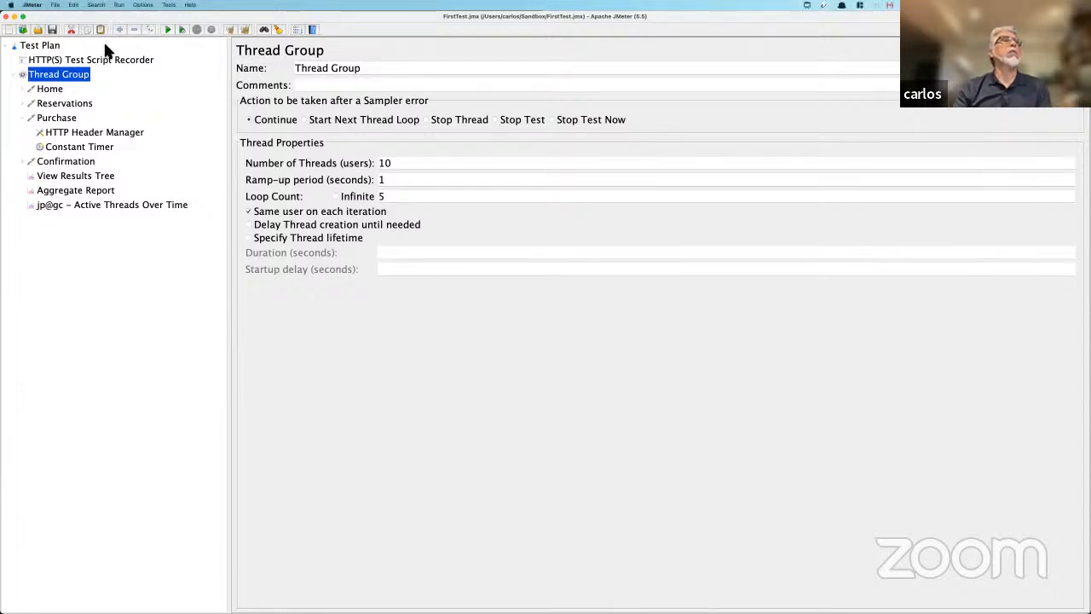
{"action": "left_click", "coordinate": [52, 30]}
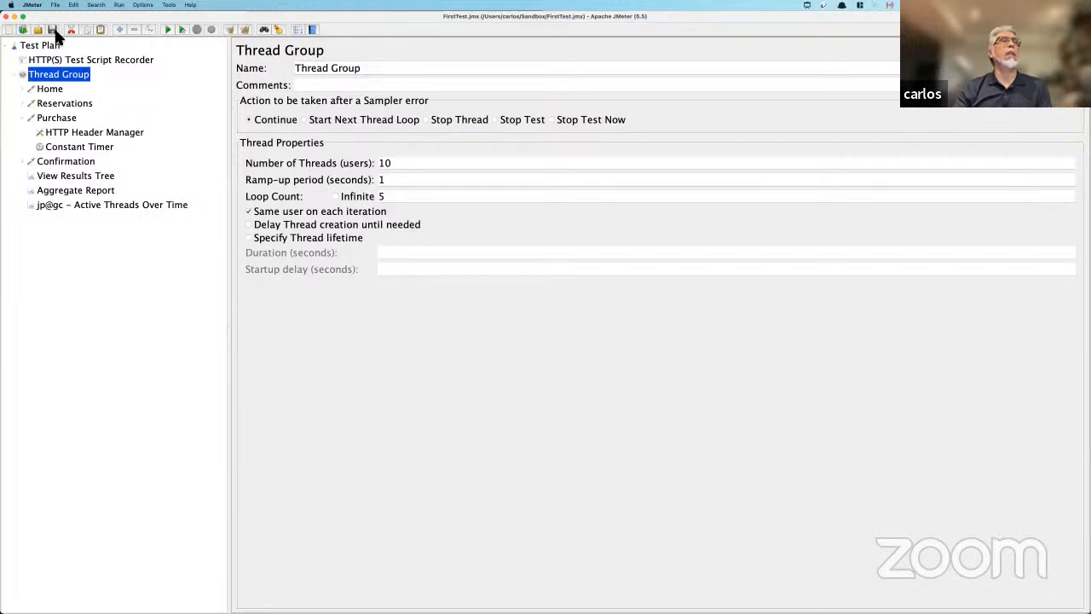
{"action": "left_click", "coordinate": [54, 31]}
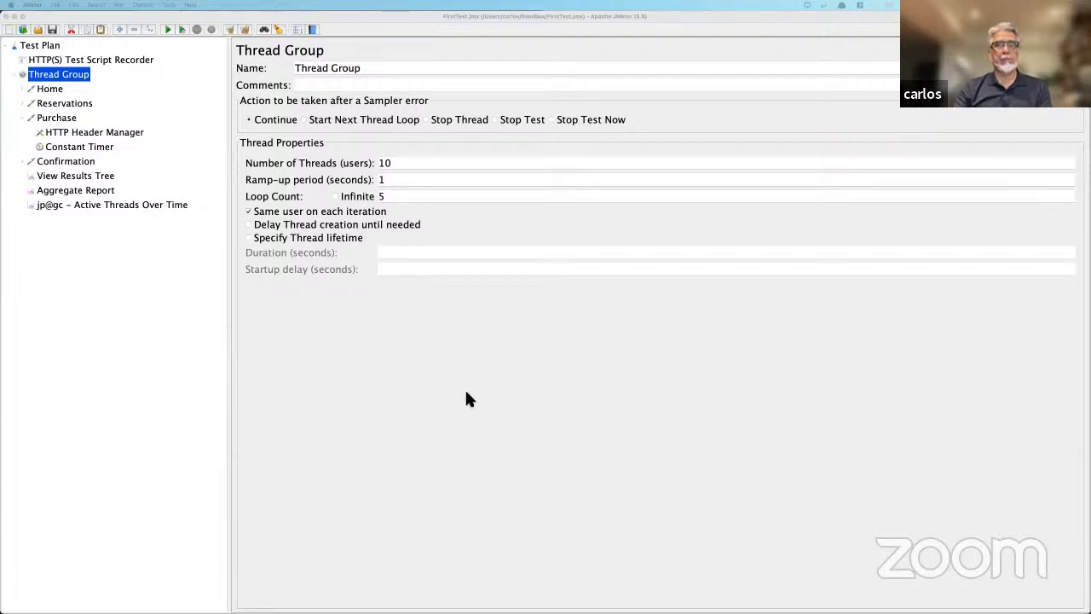
{"action": "key", "text": "ctrl+Right"}
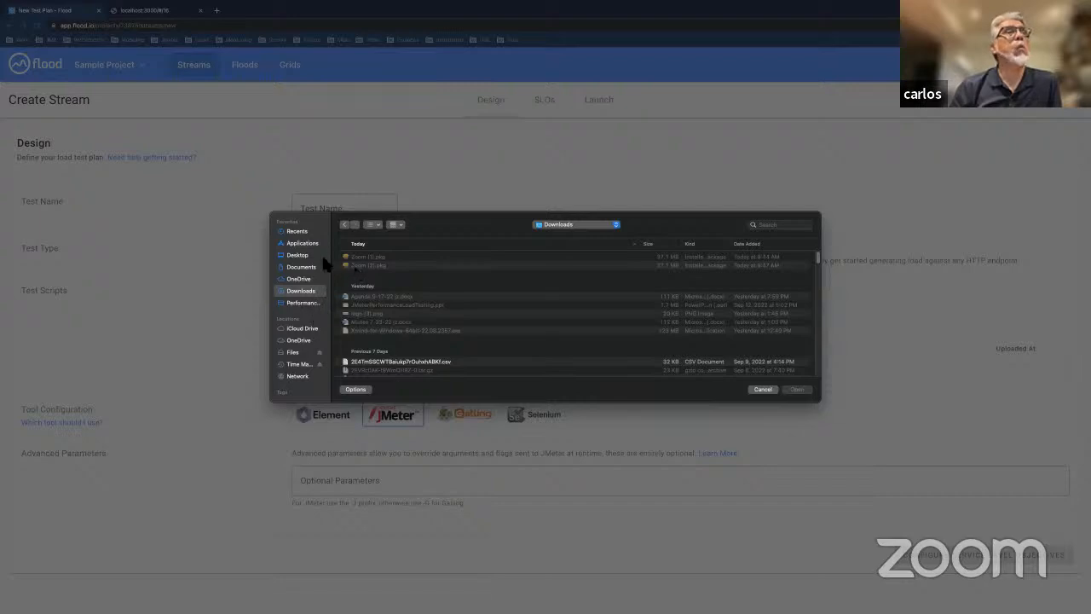
- Look through the Performance and Recents folders, then cancel the file dialog
{"action": "left_click", "coordinate": [344, 225]}
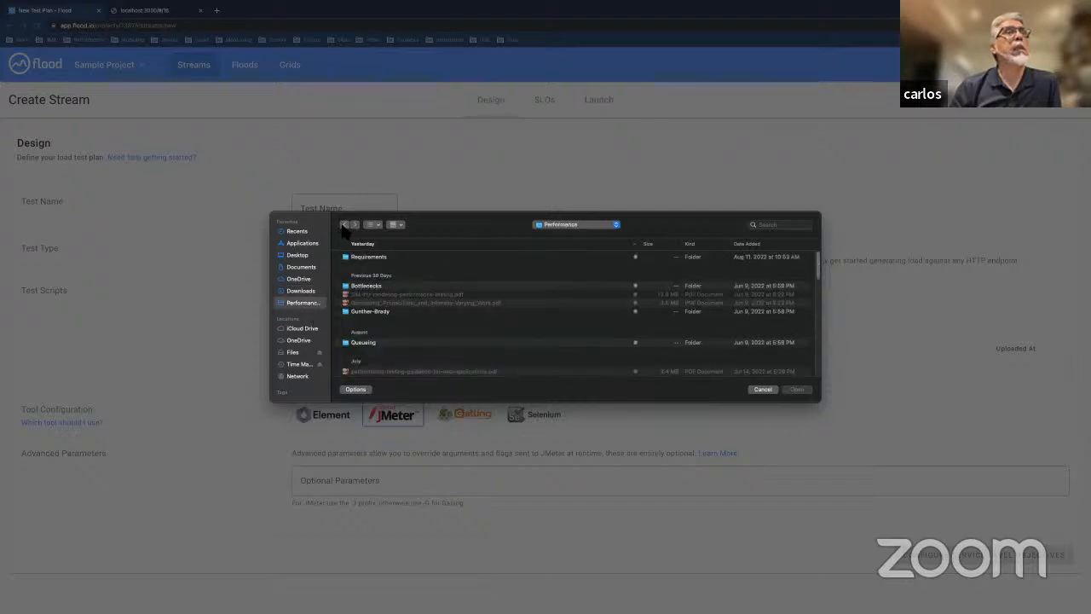
{"action": "left_click", "coordinate": [304, 233]}
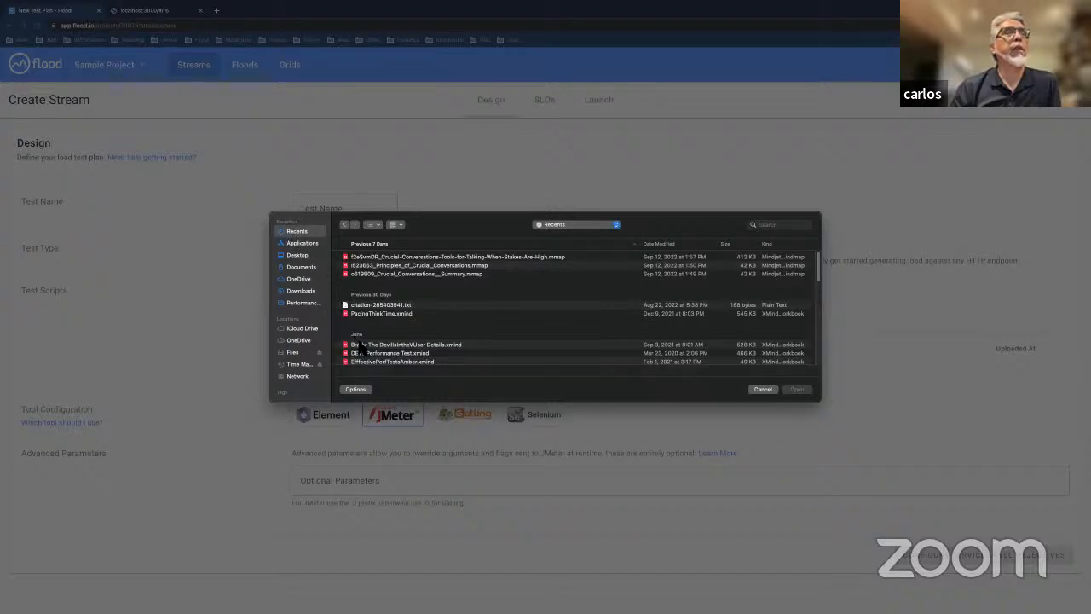
{"action": "left_click", "coordinate": [768, 390]}
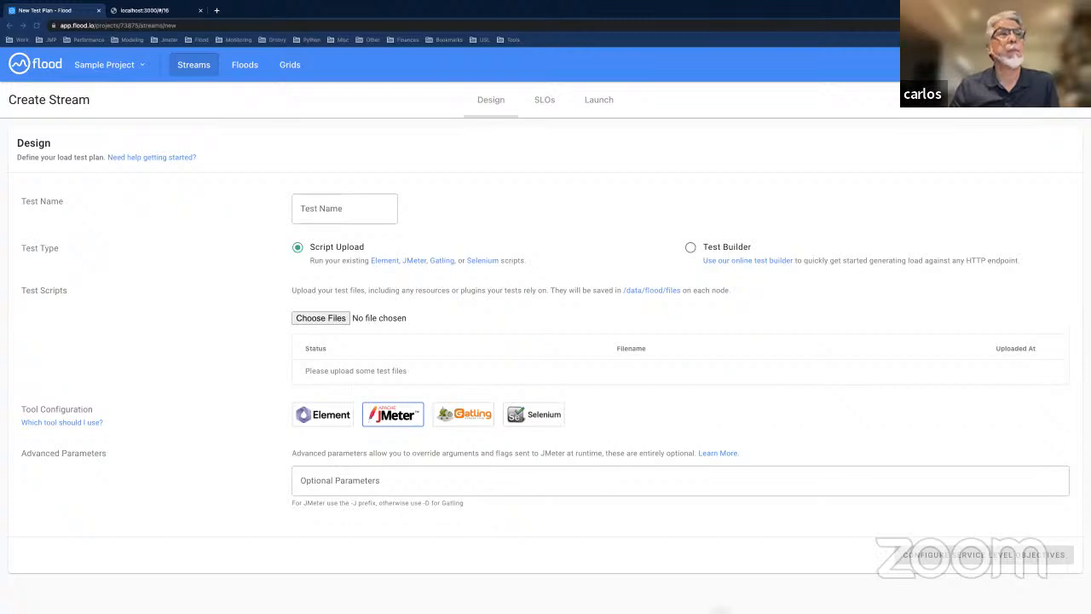
- Drop test1.jmx from Finder onto the Test Scripts zone and confirm it uploaded as JMeter
{"action": "left_click_drag", "start_coordinate": [571, 376], "coordinate": [560, 356]}
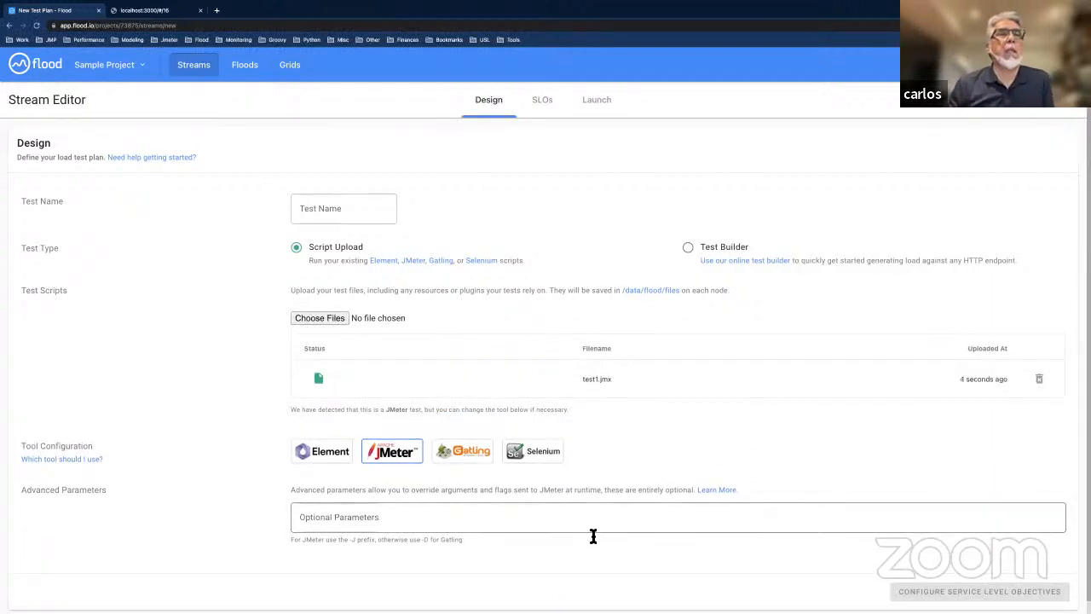
{"action": "scroll", "coordinate": [639, 431], "scroll_direction": "down", "scroll_amount": 1}
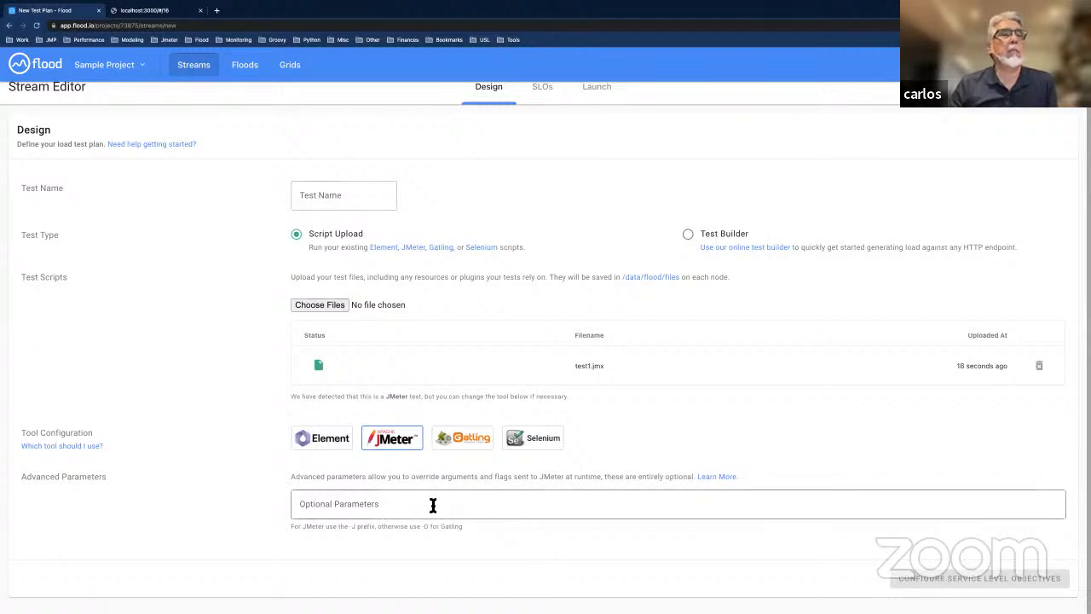
{"action": "scroll", "coordinate": [455, 511], "scroll_direction": "up", "scroll_amount": 1}
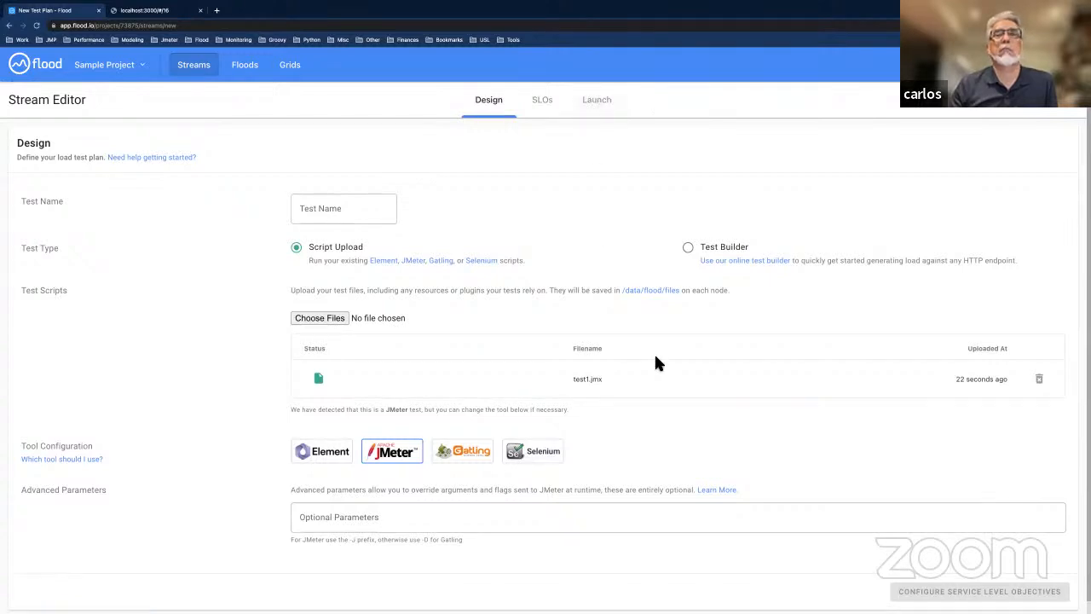
{"action": "scroll", "coordinate": [657, 363], "scroll_direction": "down", "scroll_amount": 1}
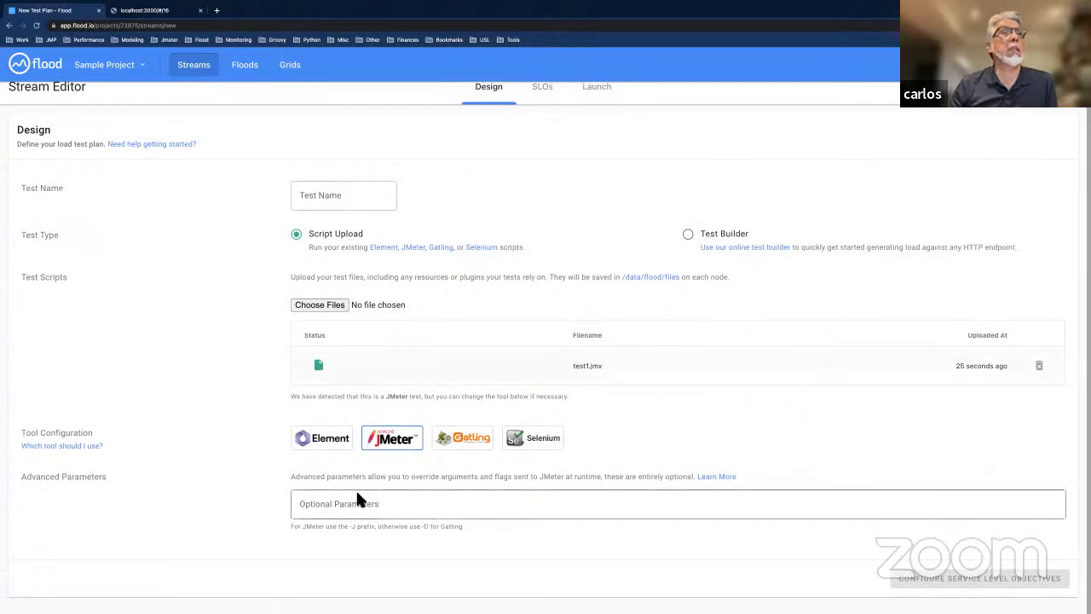
- Name the stream 'MyTest', then open the Launch tab's region list
{"action": "left_click", "coordinate": [377, 195]}
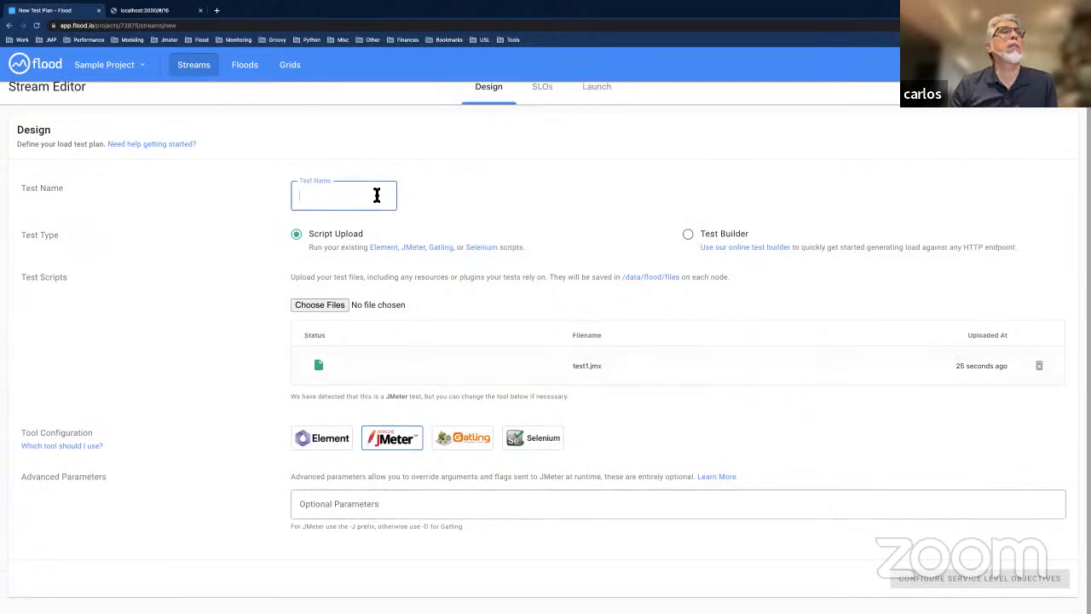
{"action": "type", "text": "My"}
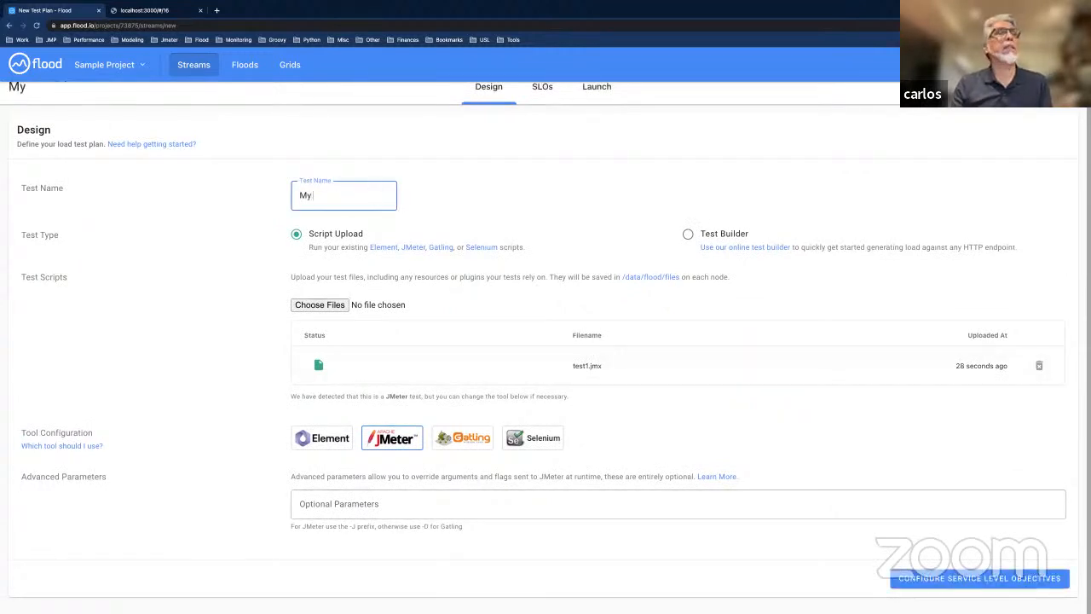
{"action": "type", "text": "Test"}
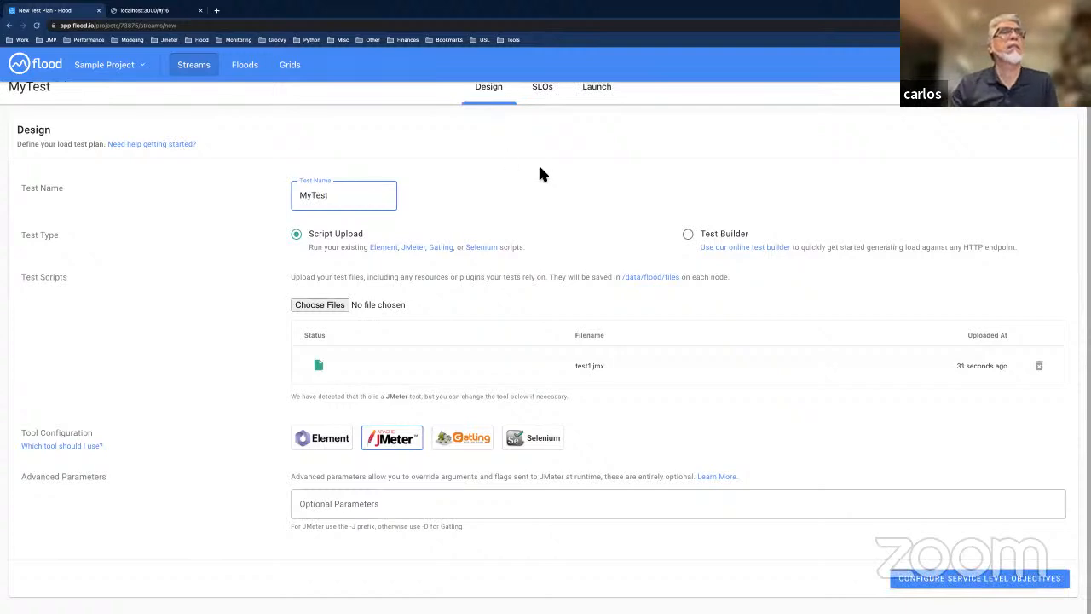
{"action": "left_click", "coordinate": [564, 130]}
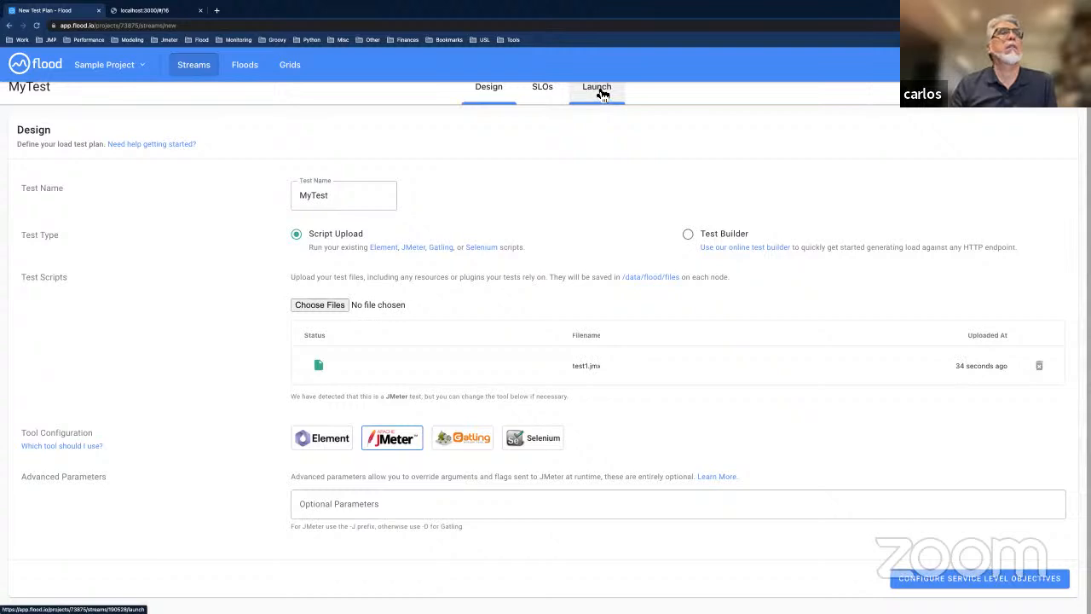
{"action": "left_click", "coordinate": [598, 93]}
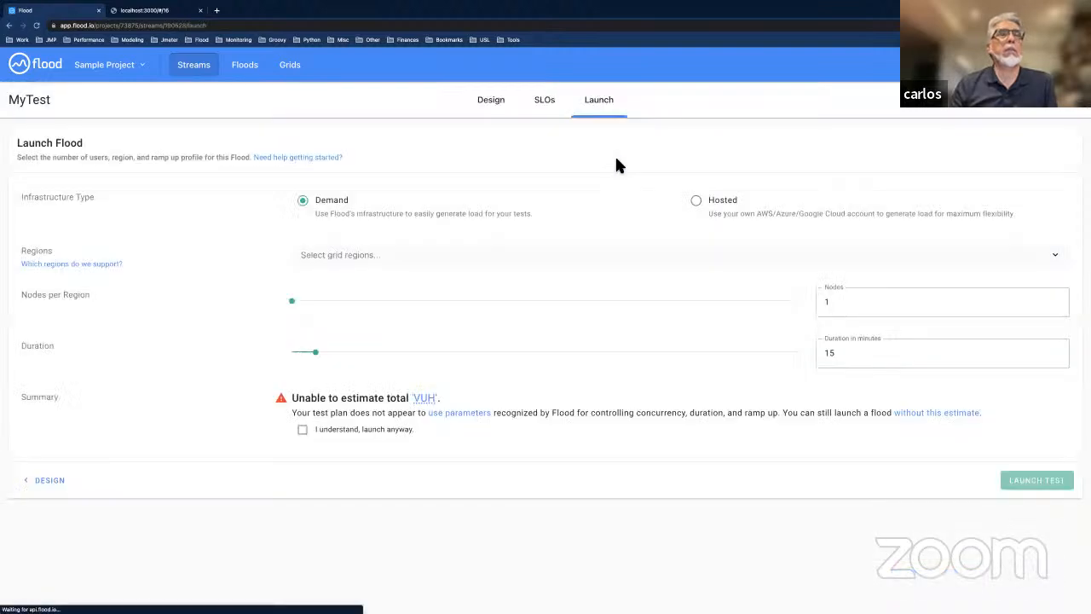
{"action": "left_click", "coordinate": [389, 260]}
- Choose US East (Virginia), 1 node per region and a 1-minute duration
{"action": "left_click", "coordinate": [348, 302]}
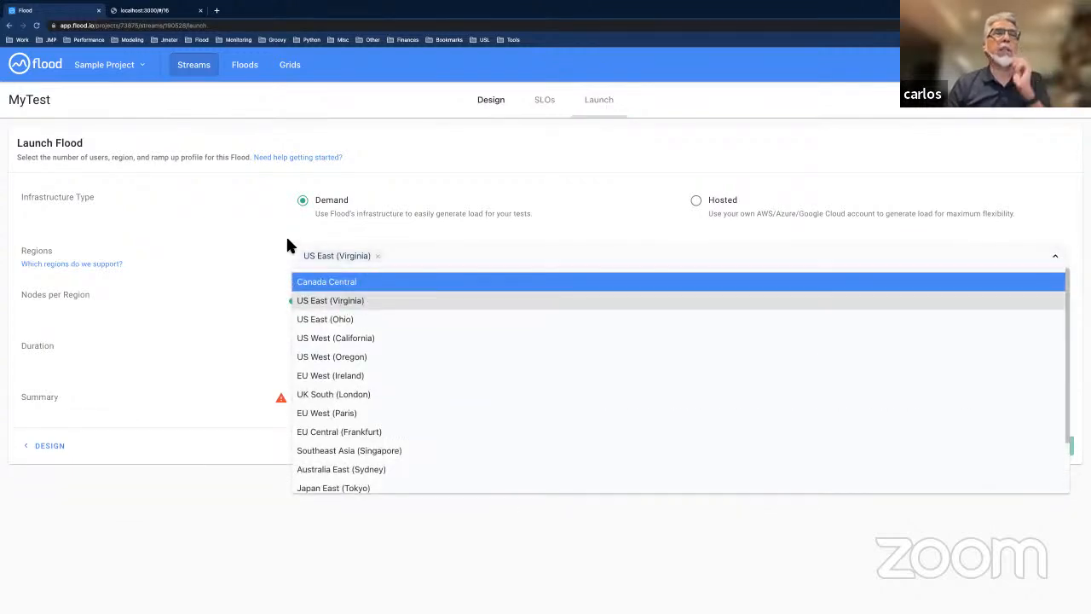
{"action": "left_click", "coordinate": [232, 237]}
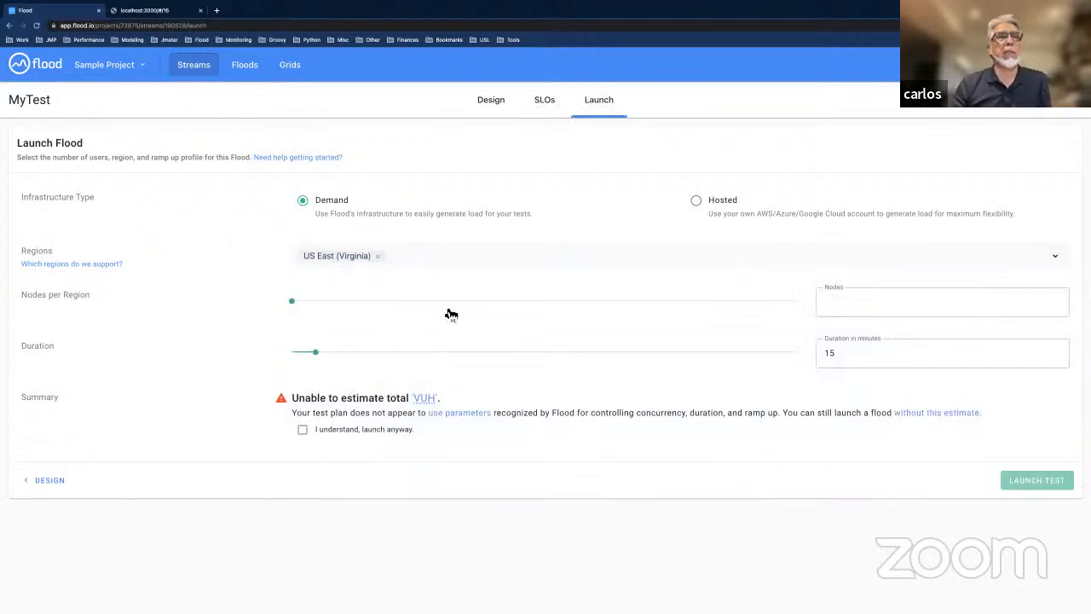
{"action": "left_click", "coordinate": [826, 310]}
{"action": "type", "text": "1"}
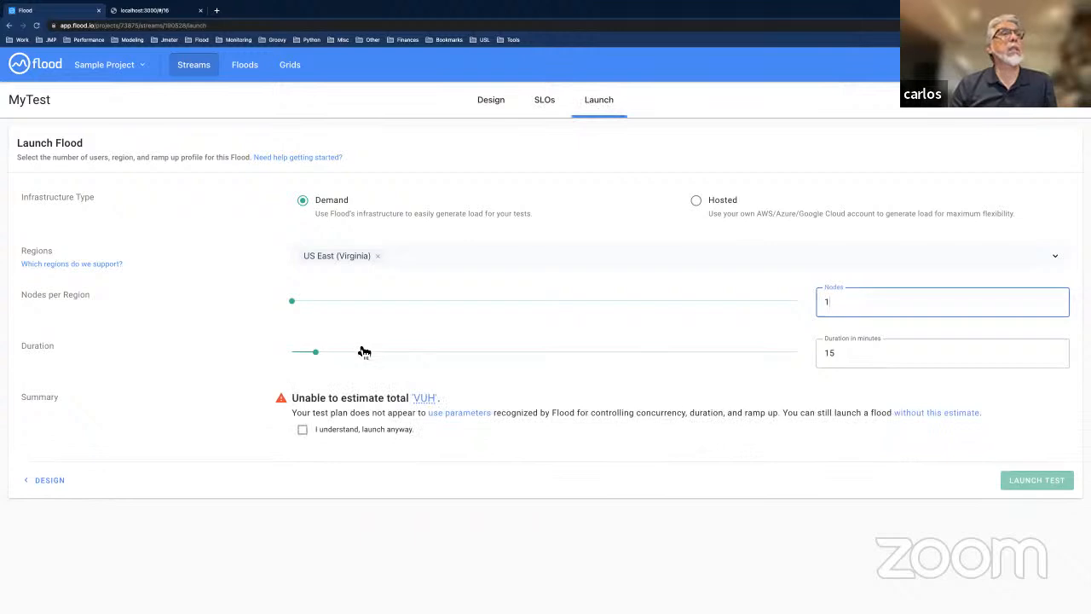
{"action": "left_click", "coordinate": [315, 353]}
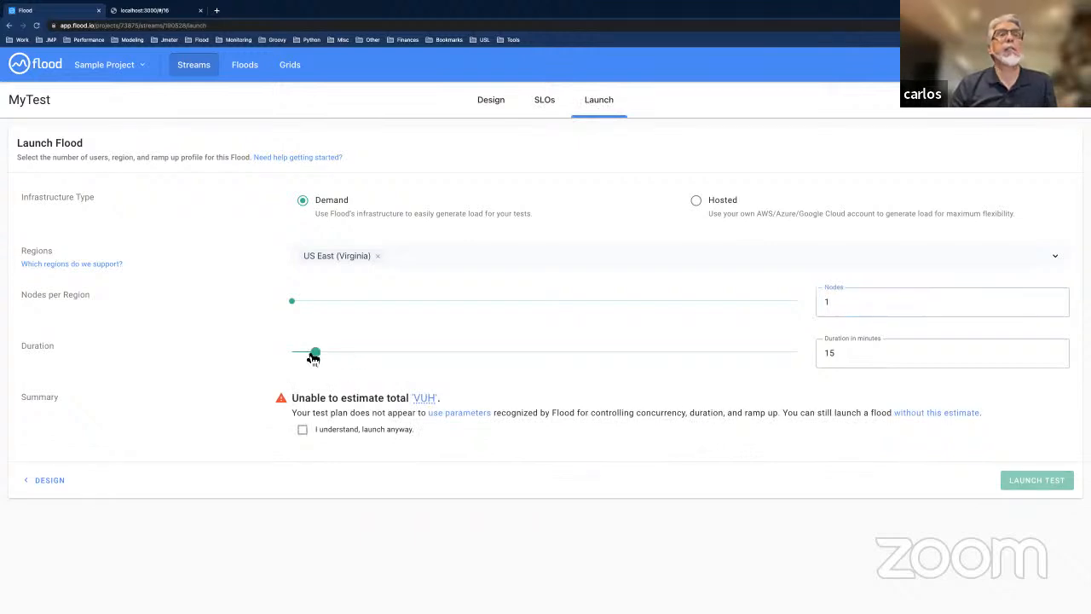
{"action": "left_click_drag", "start_coordinate": [314, 357], "coordinate": [305, 358]}
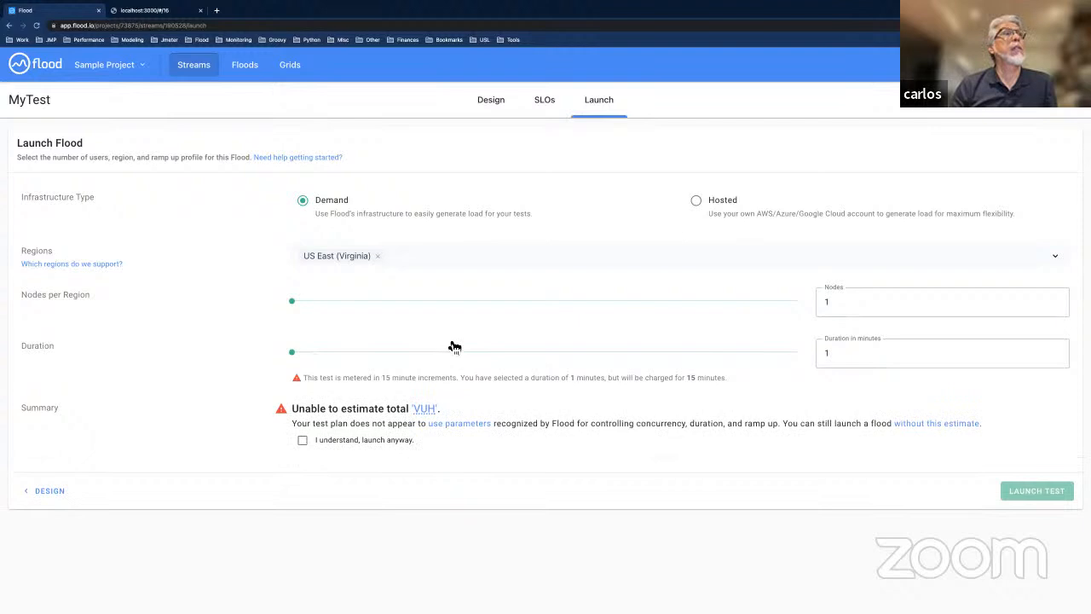
- Keep US East (Virginia) as the only region and tick 'I understand, launch anyway'
{"action": "left_click", "coordinate": [505, 112]}
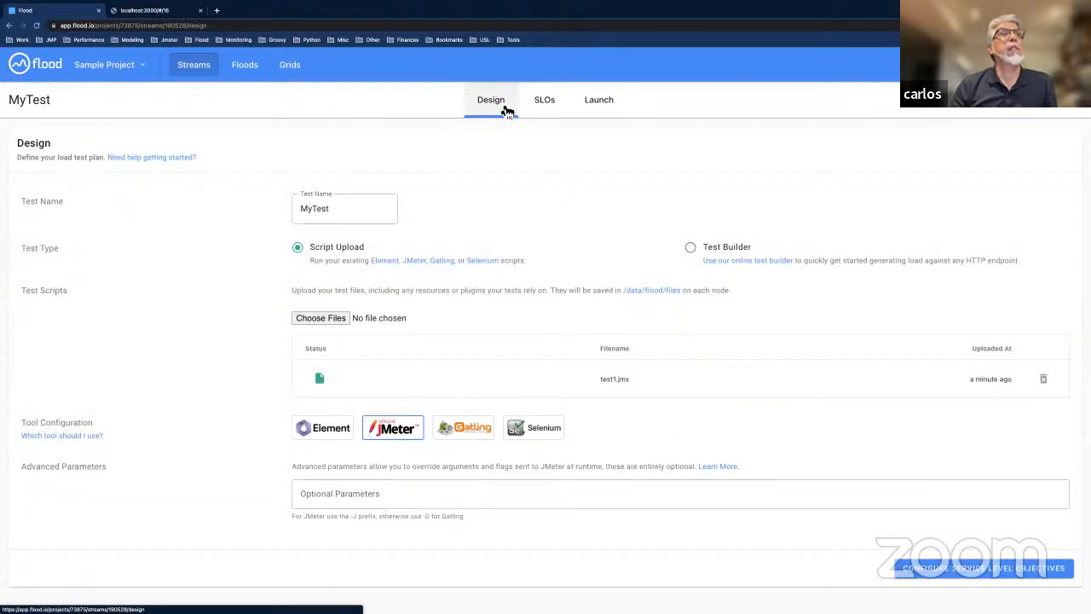
{"action": "left_click", "coordinate": [607, 107]}
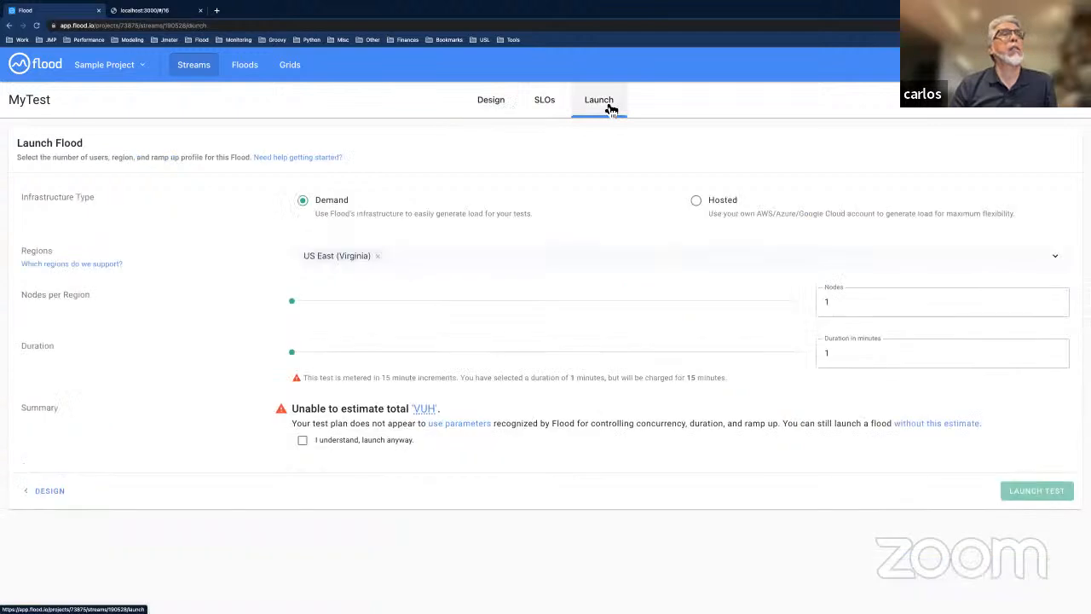
{"action": "left_click", "coordinate": [526, 257]}
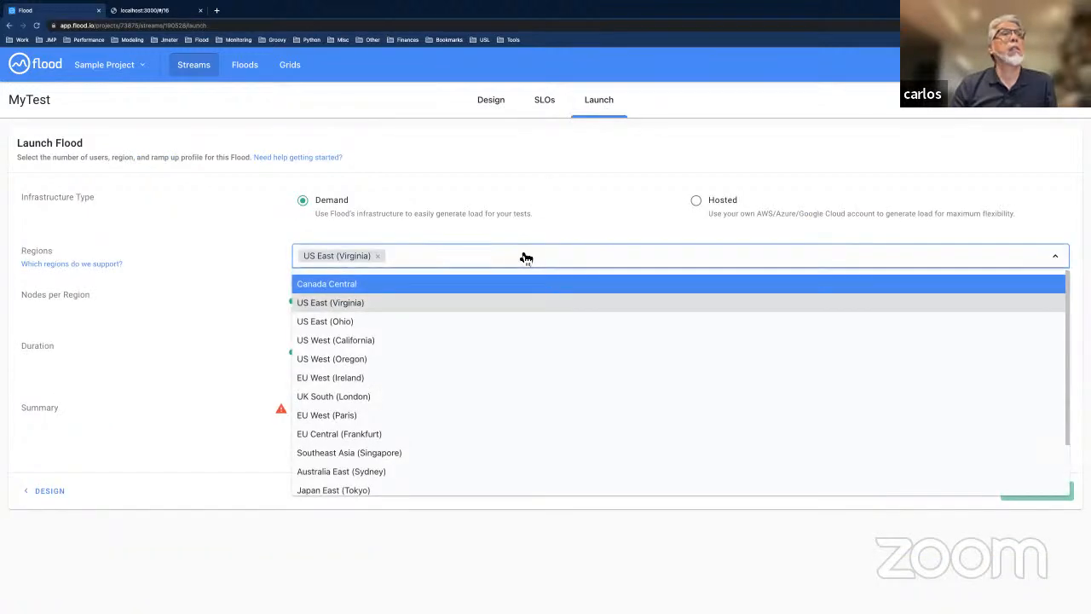
{"action": "left_click", "coordinate": [404, 322]}
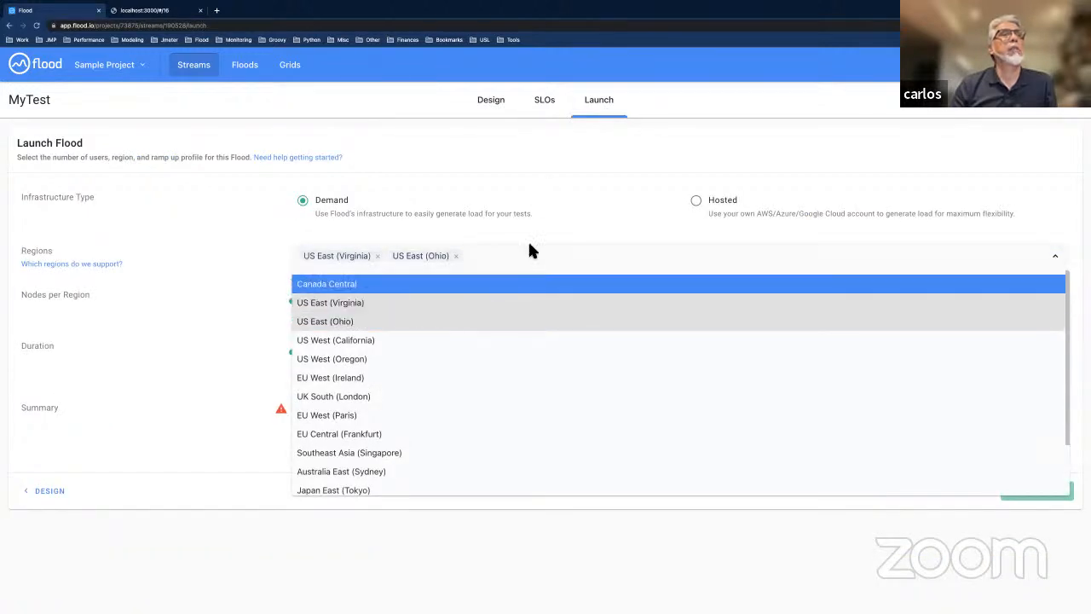
{"action": "left_click", "coordinate": [456, 256]}
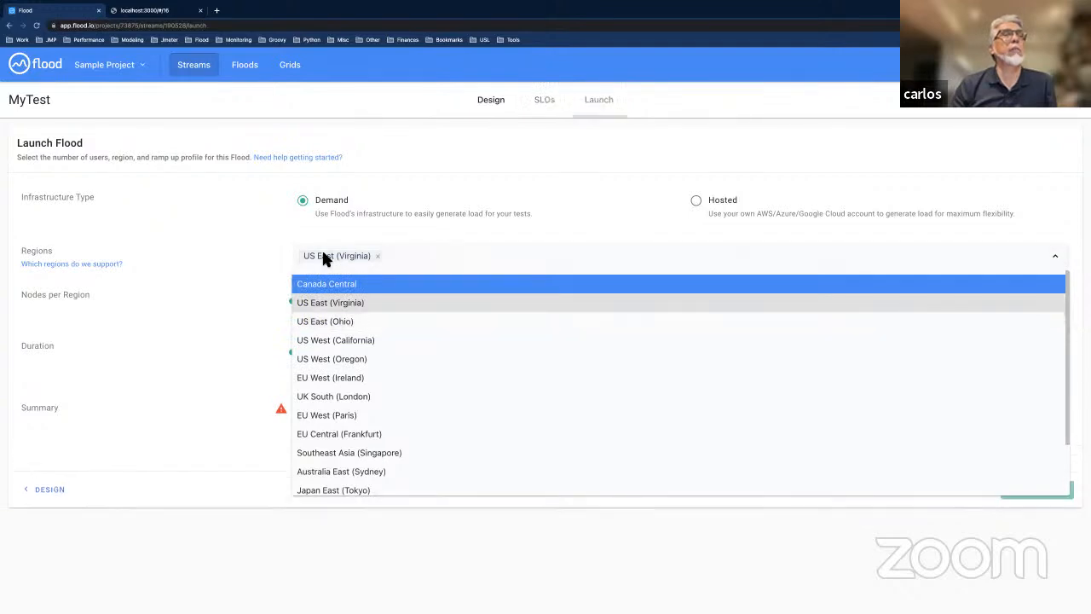
{"action": "left_click", "coordinate": [236, 271]}
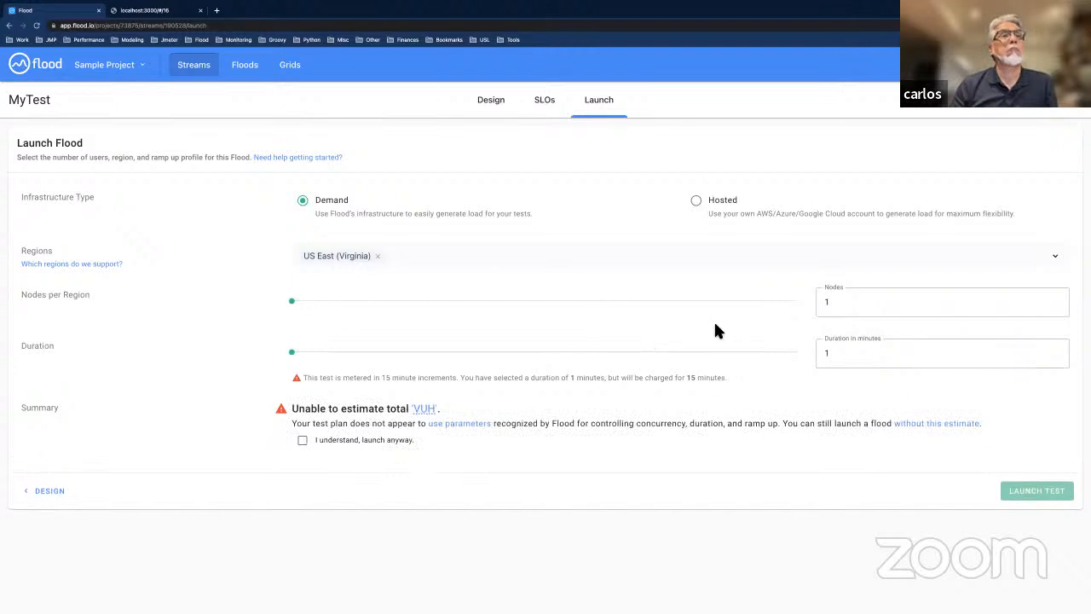
{"action": "left_click", "coordinate": [304, 441]}
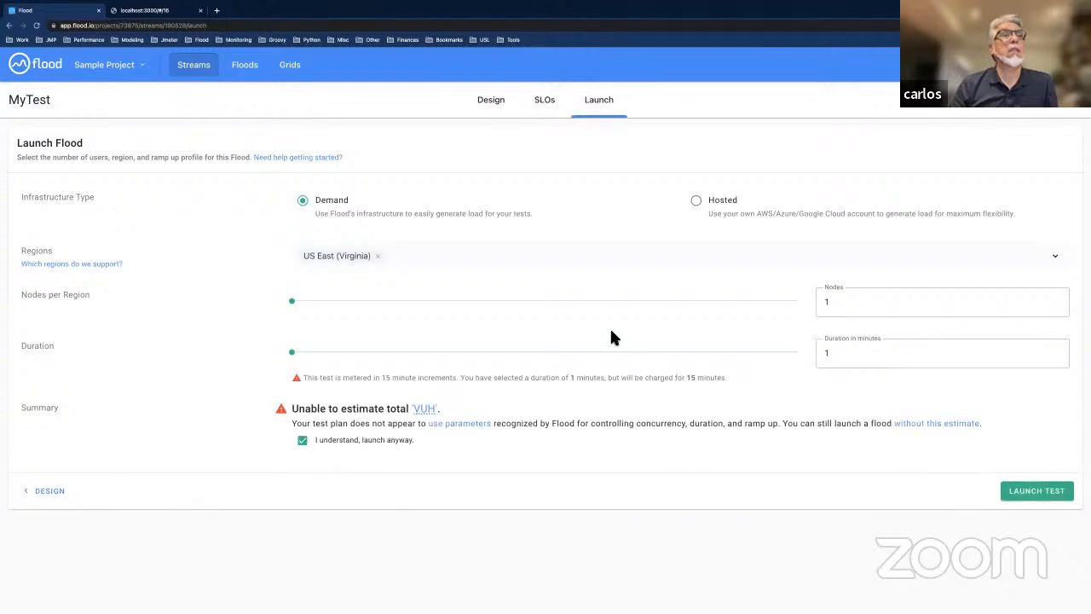
- Launch the MyTest flood, then switch via Sample Project to the Default project
{"action": "left_click", "coordinate": [1034, 491]}
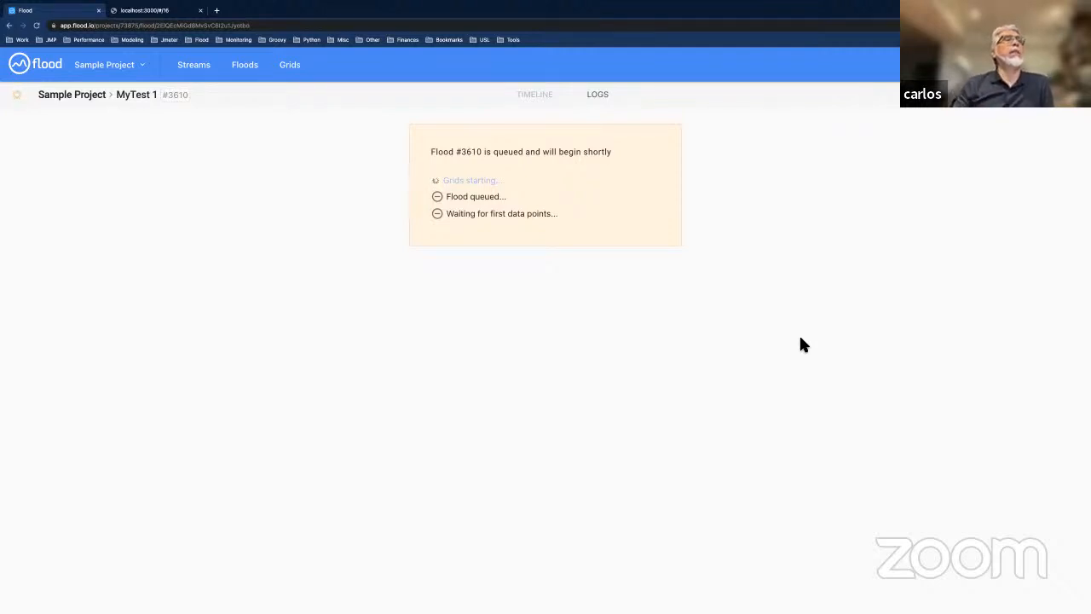
{"action": "left_click", "coordinate": [132, 70]}
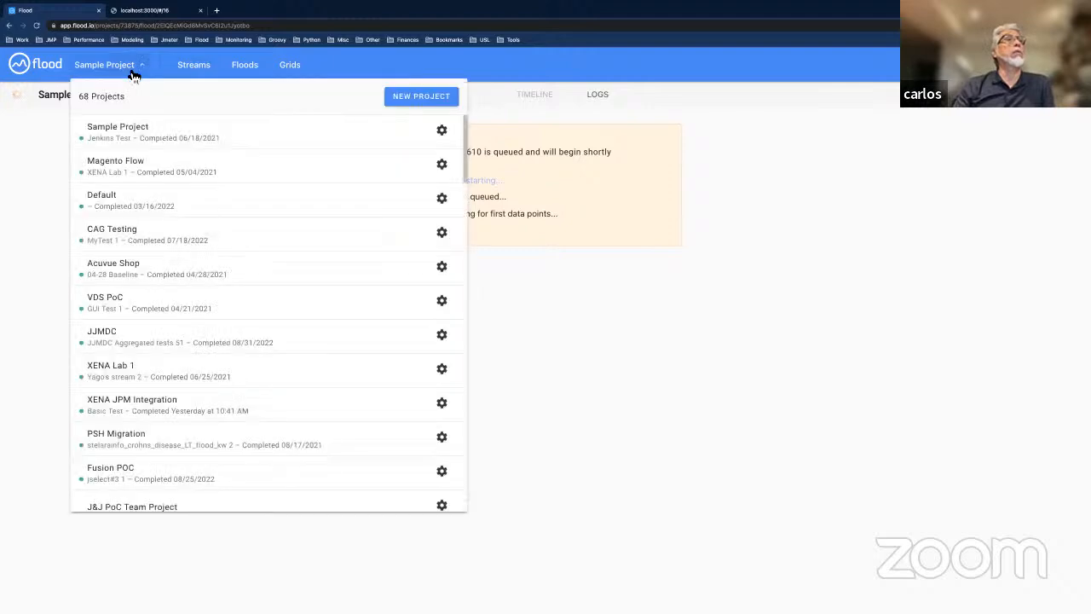
{"action": "left_click", "coordinate": [166, 139]}
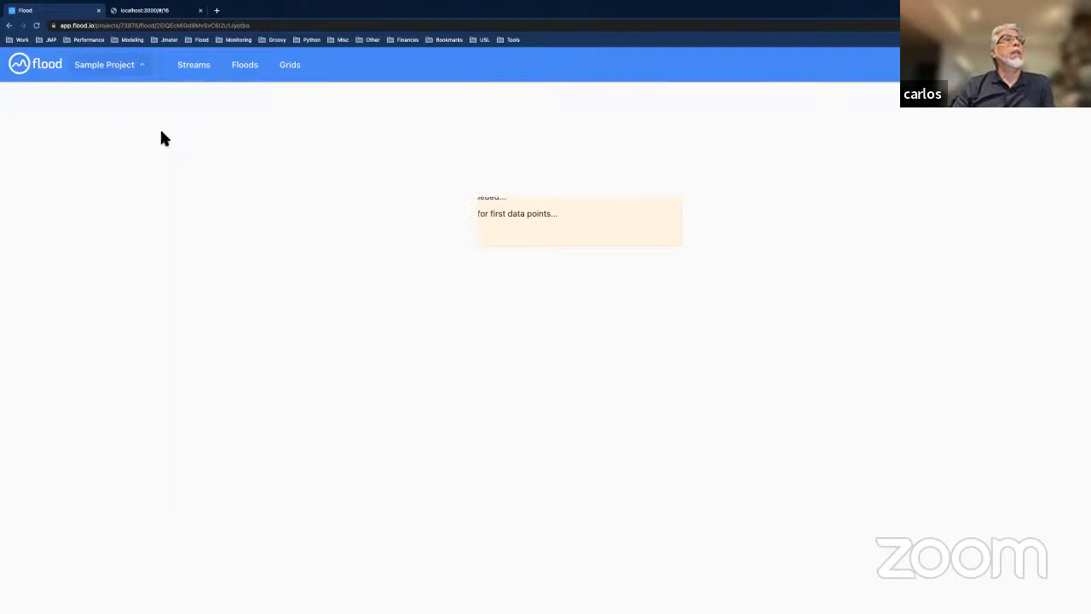
{"action": "left_click", "coordinate": [147, 75]}
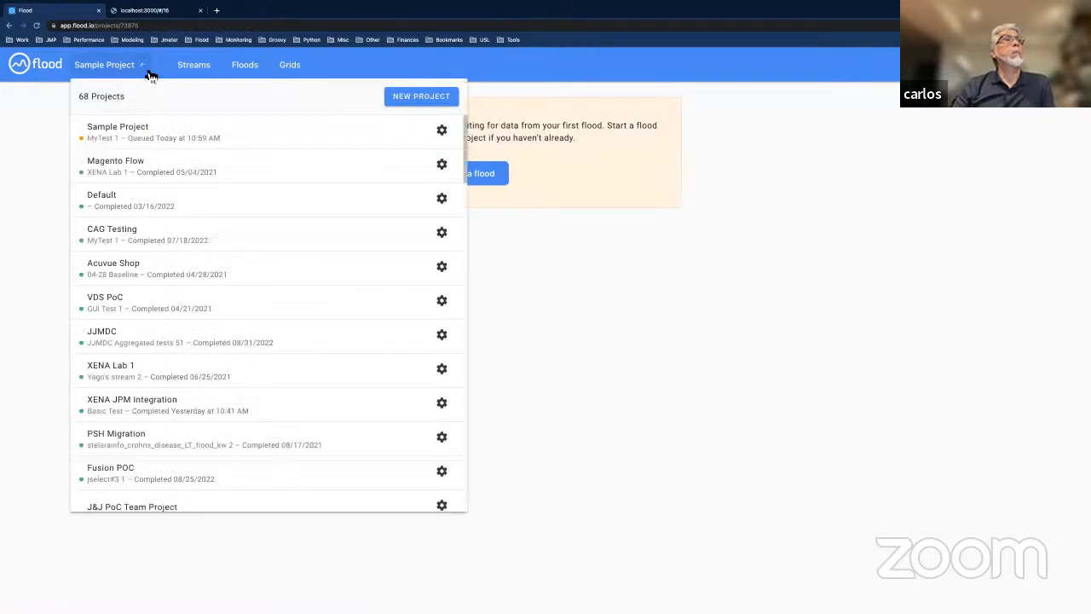
{"action": "left_click", "coordinate": [177, 212]}
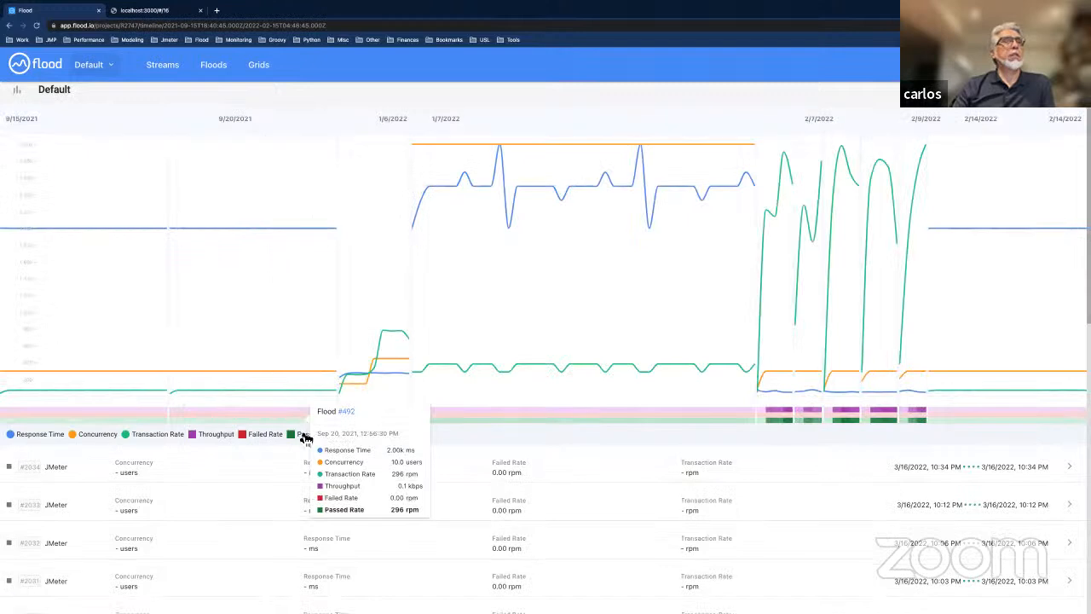
- Open the empty logs of run #2034, then switch to the Demo project
{"action": "scroll", "coordinate": [184, 463], "scroll_direction": "down", "scroll_amount": 1}
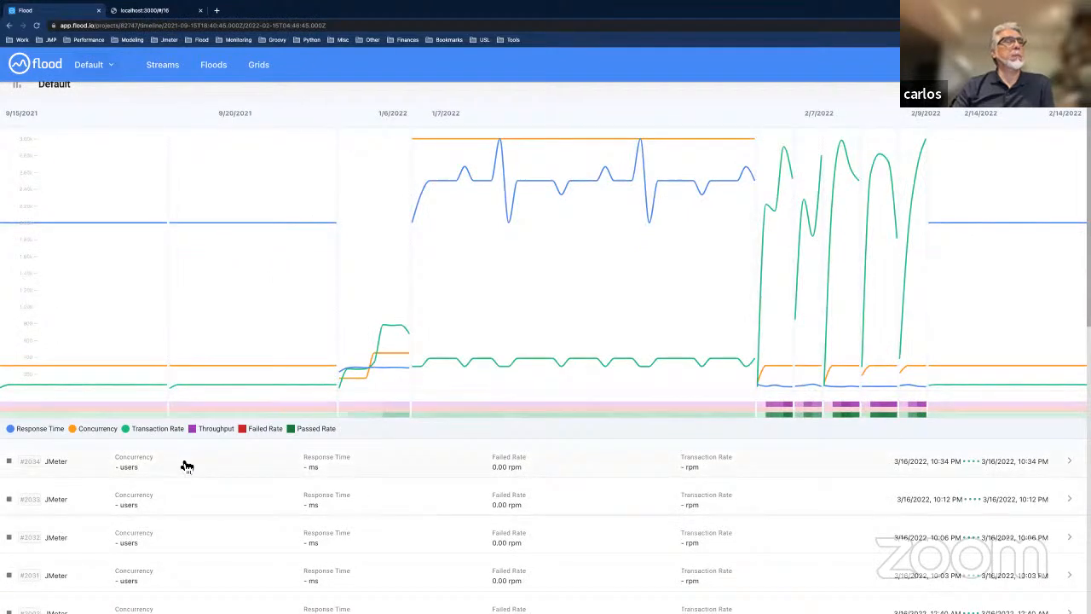
{"action": "mouse_move", "coordinate": [187, 465]}
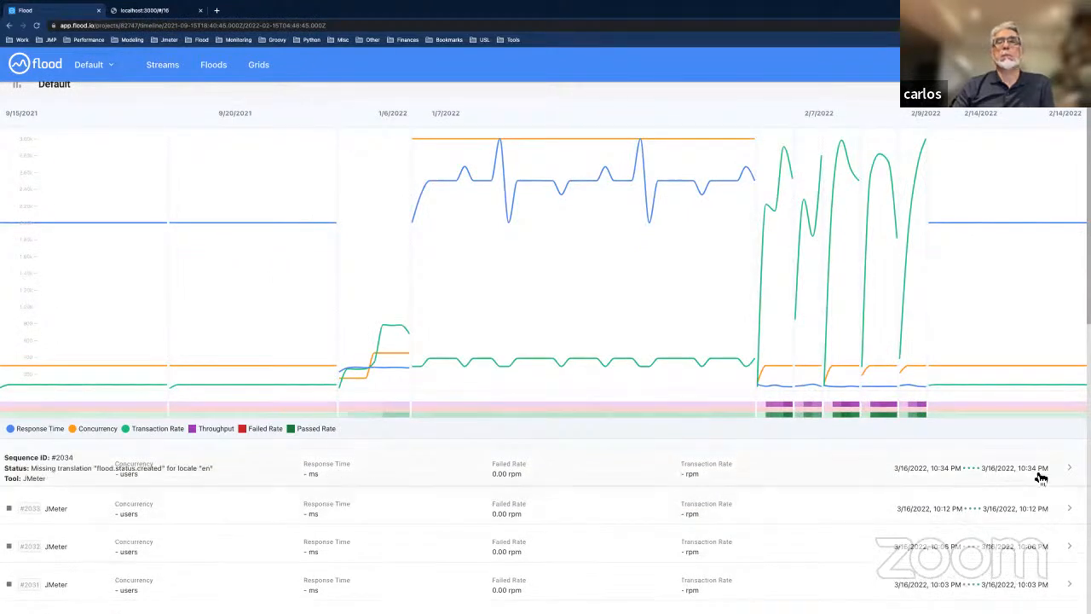
{"action": "left_click", "coordinate": [1069, 469]}
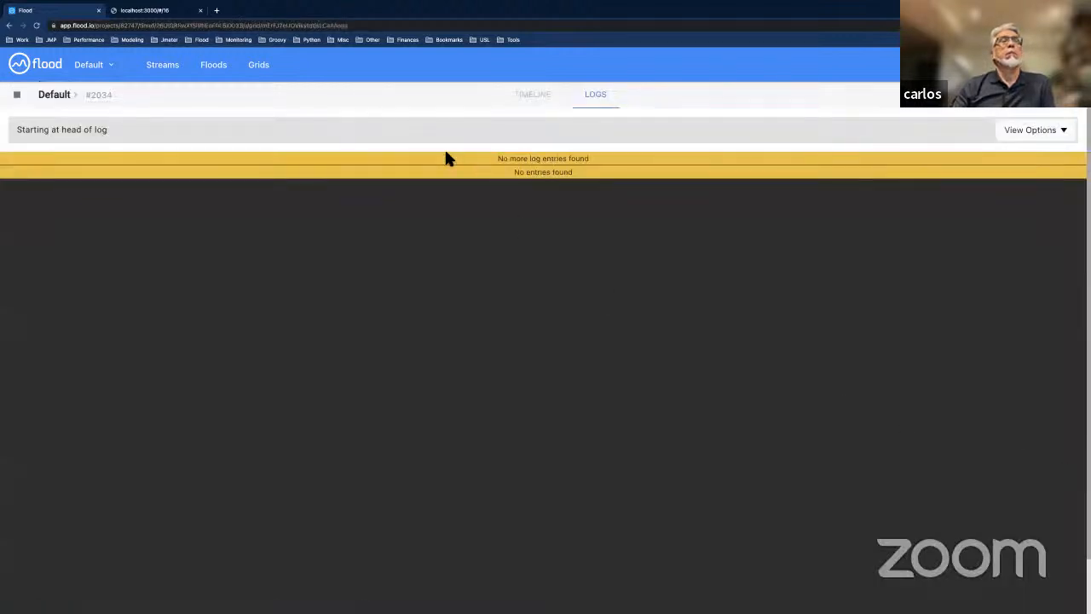
{"action": "left_click", "coordinate": [116, 69]}
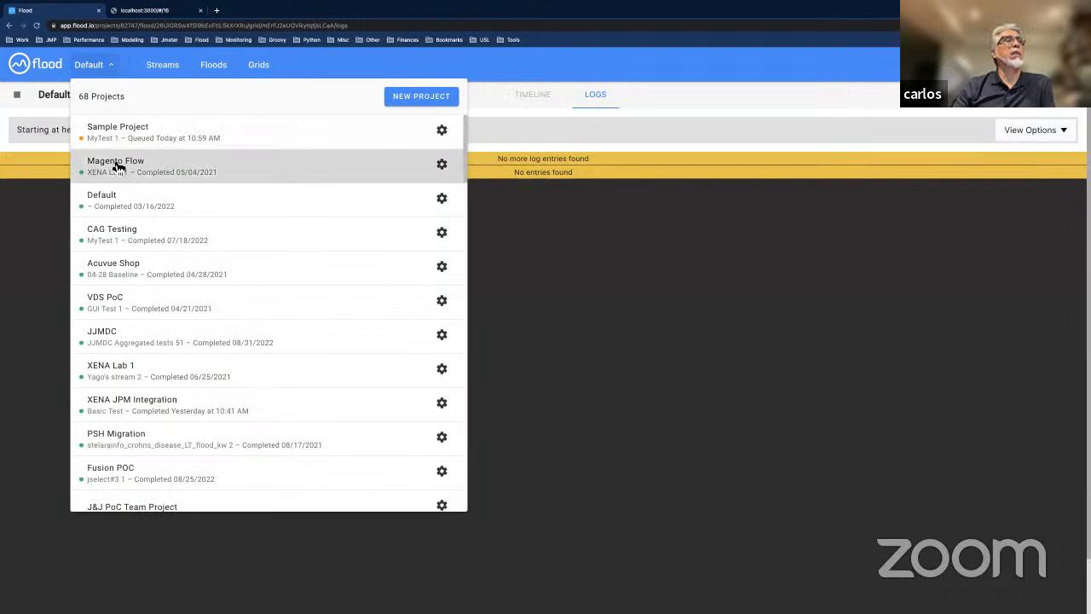
{"action": "scroll", "coordinate": [136, 205], "scroll_direction": "down", "scroll_amount": 2}
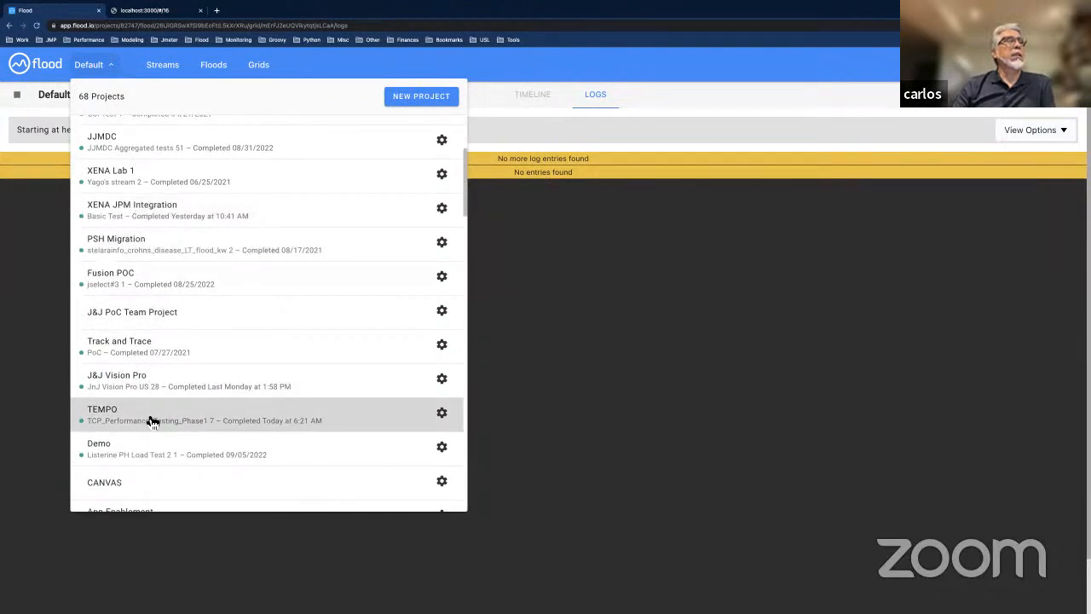
{"action": "left_click", "coordinate": [146, 458]}
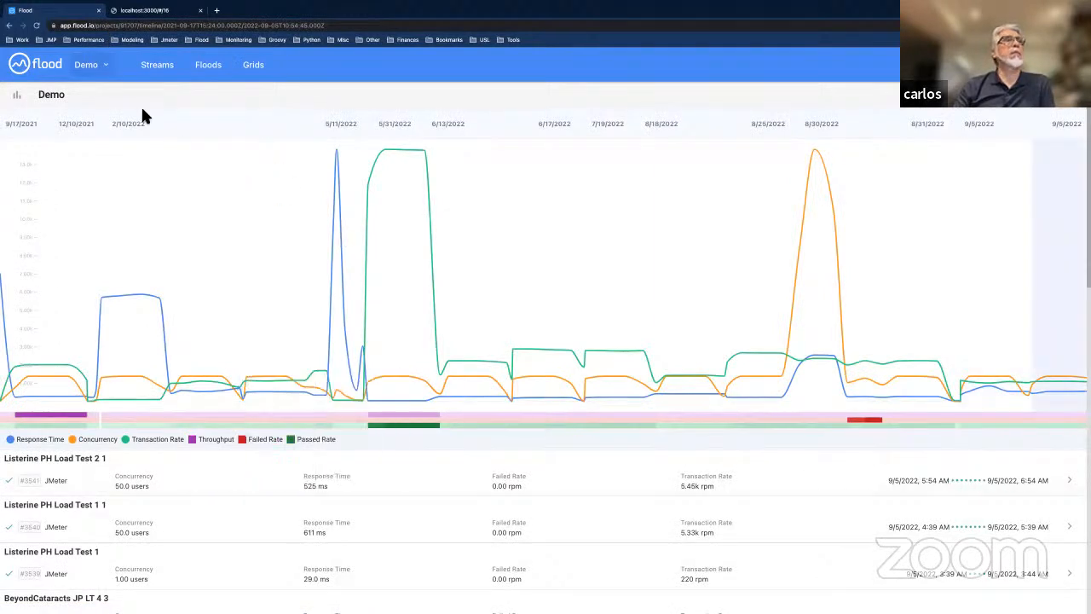
- Switch Flood to the CAG Testing project from the list of 68 projects
{"action": "left_click", "coordinate": [108, 68]}
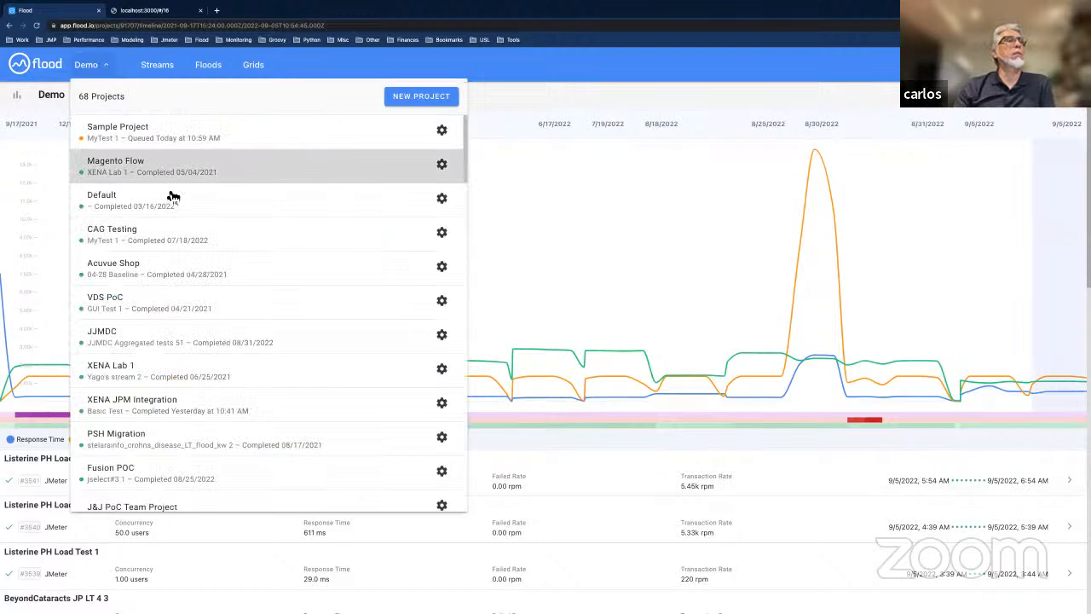
{"action": "scroll", "coordinate": [170, 196], "scroll_direction": "down", "scroll_amount": 2}
{"action": "scroll", "coordinate": [173, 198], "scroll_direction": "down", "scroll_amount": 12}
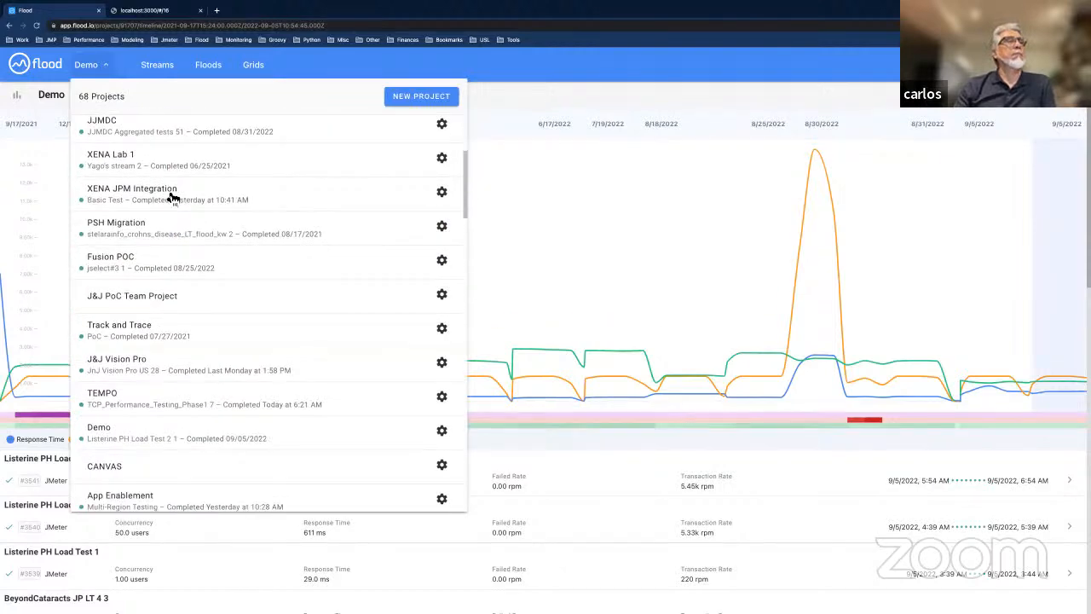
{"action": "scroll", "coordinate": [226, 355], "scroll_direction": "down", "scroll_amount": 10}
{"action": "scroll", "coordinate": [227, 355], "scroll_direction": "down", "scroll_amount": 18}
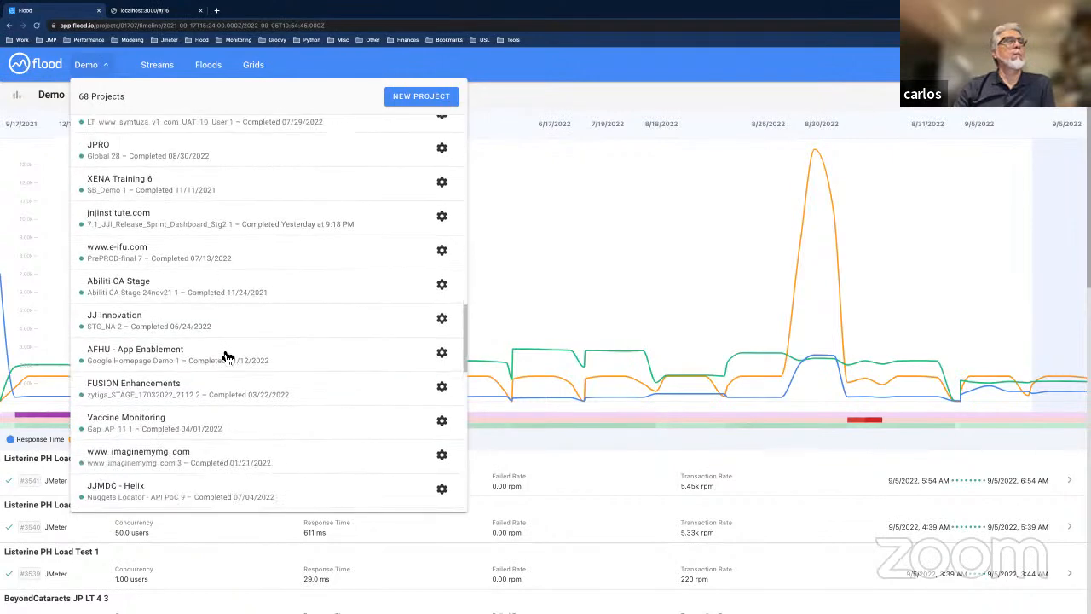
{"action": "scroll", "coordinate": [227, 356], "scroll_direction": "down", "scroll_amount": 13}
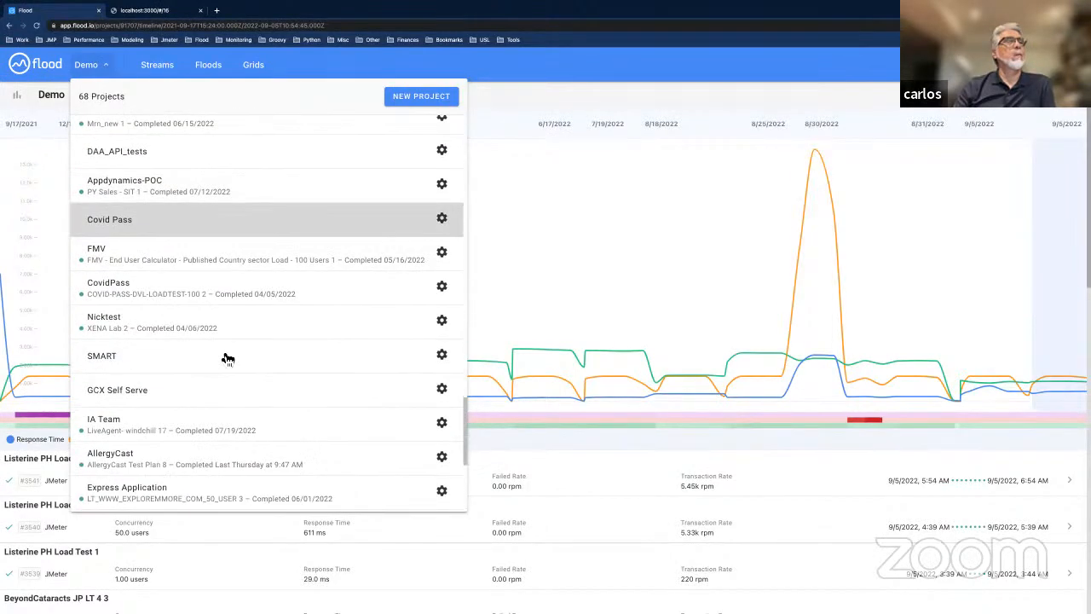
{"action": "scroll", "coordinate": [227, 356], "scroll_direction": "up", "scroll_amount": 20}
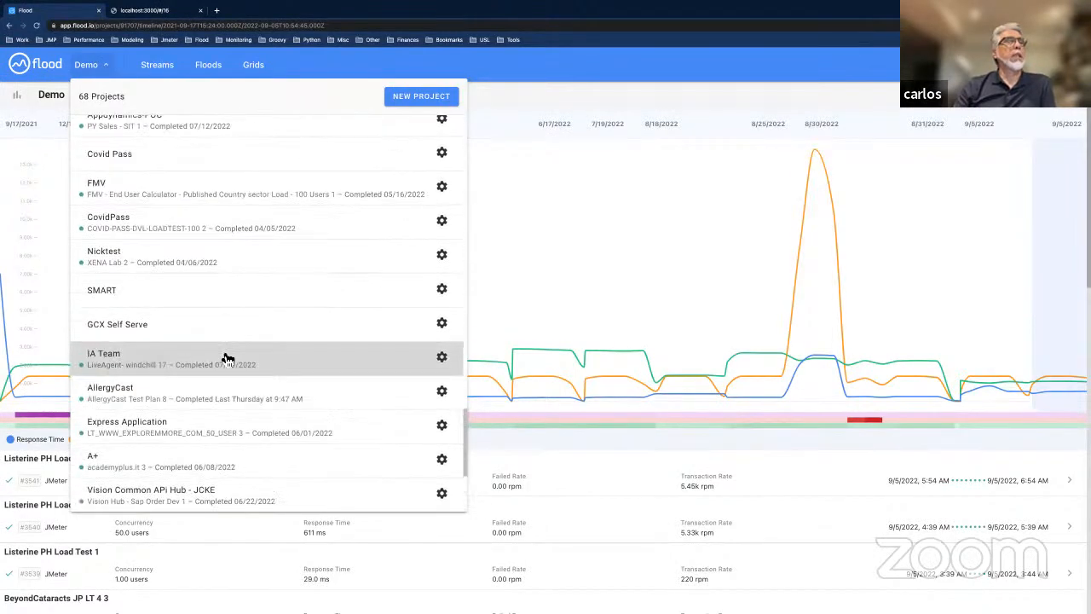
{"action": "scroll", "coordinate": [207, 315], "scroll_direction": "up", "scroll_amount": 15}
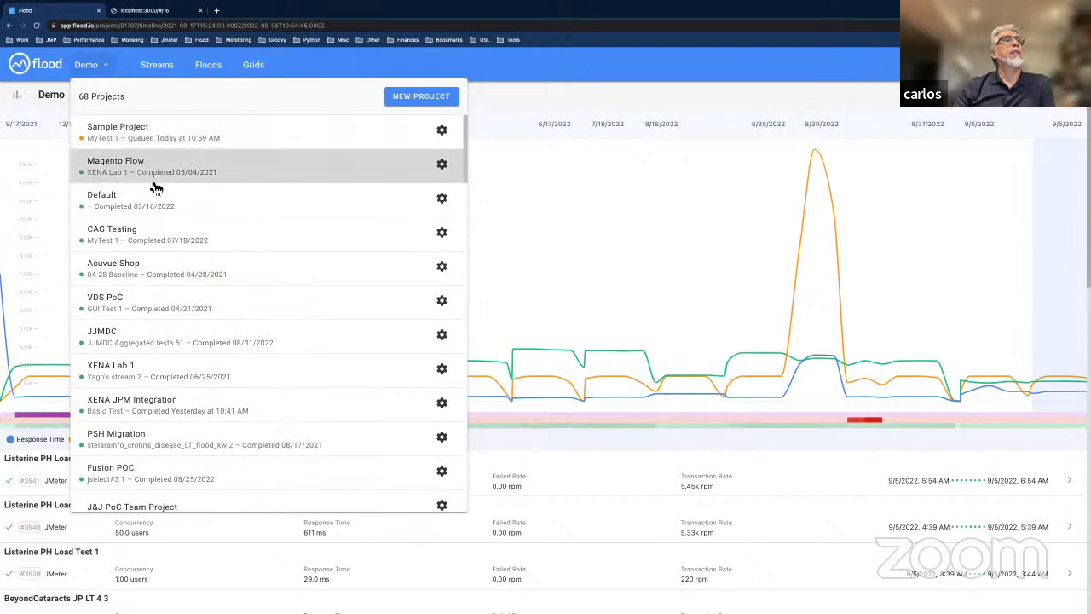
{"action": "left_click", "coordinate": [150, 230]}
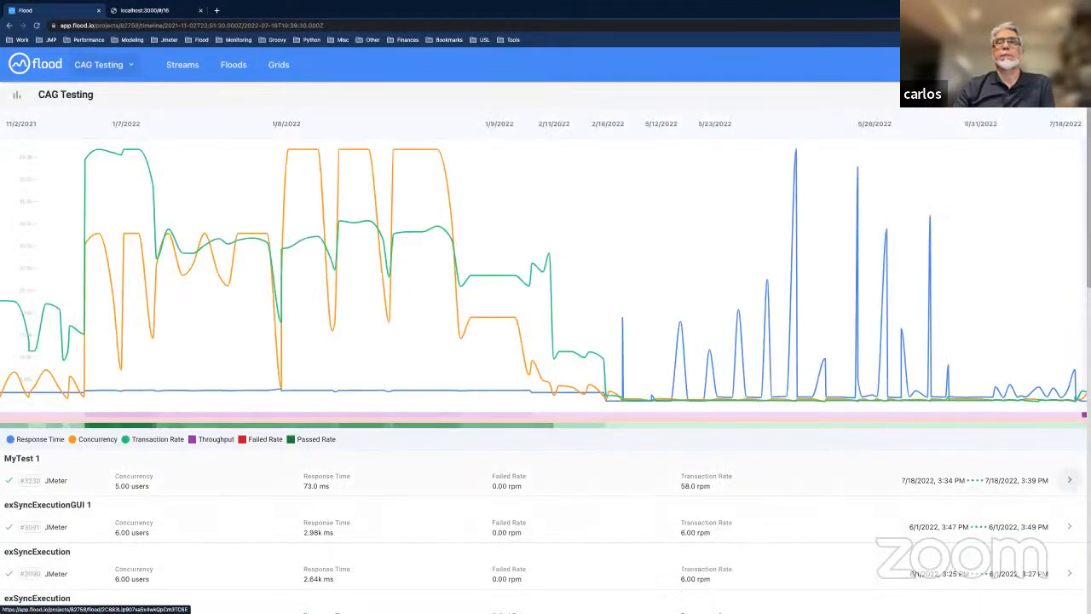
- Open MyTest 1 run #3230 results and expand the GET / request details
{"action": "left_click", "coordinate": [1072, 482]}
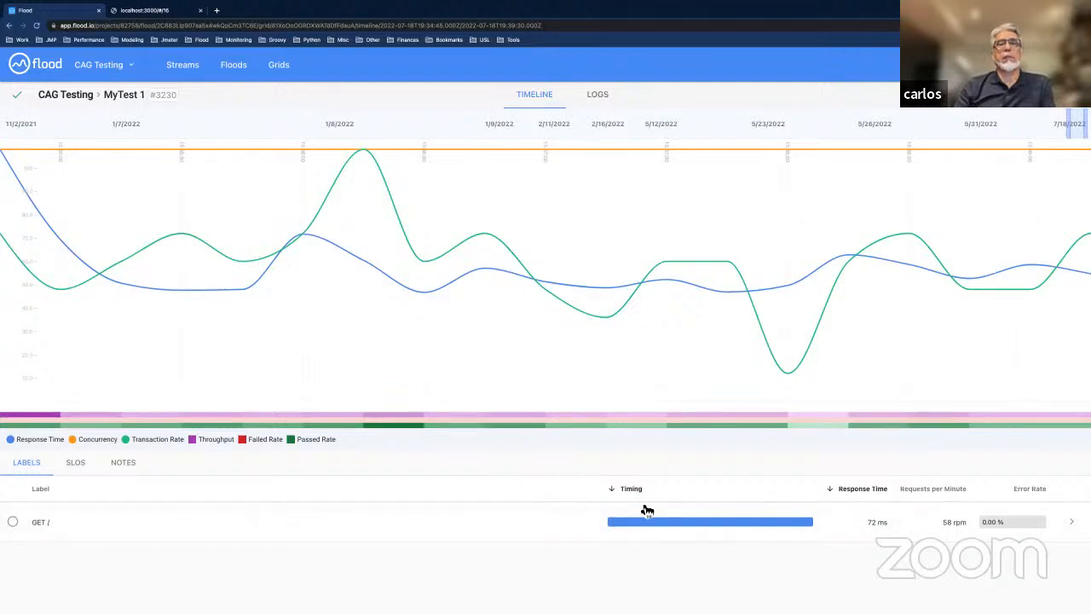
{"action": "left_click", "coordinate": [1072, 523]}
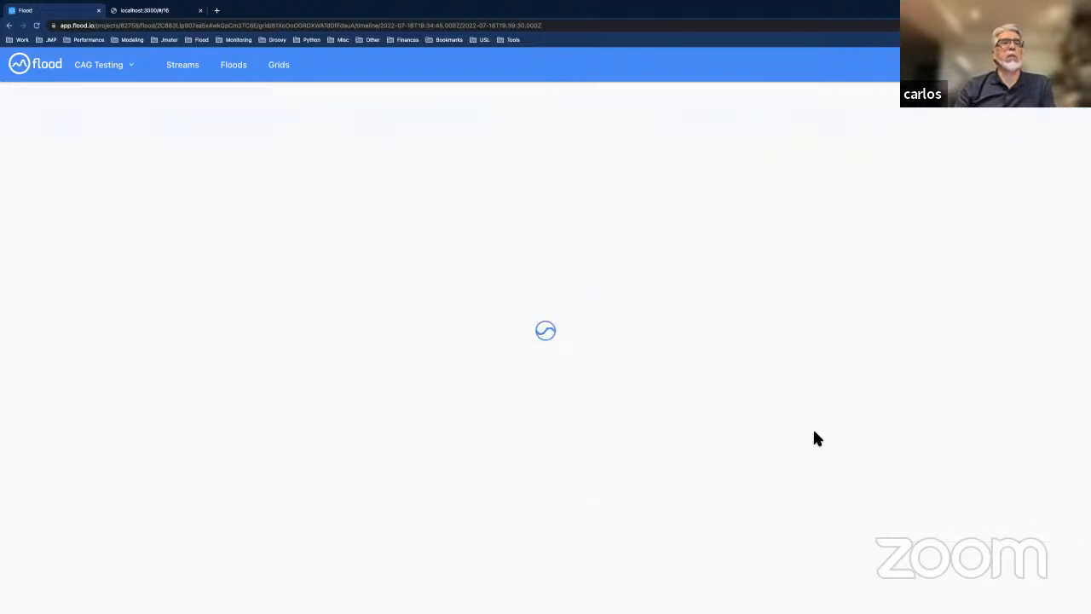